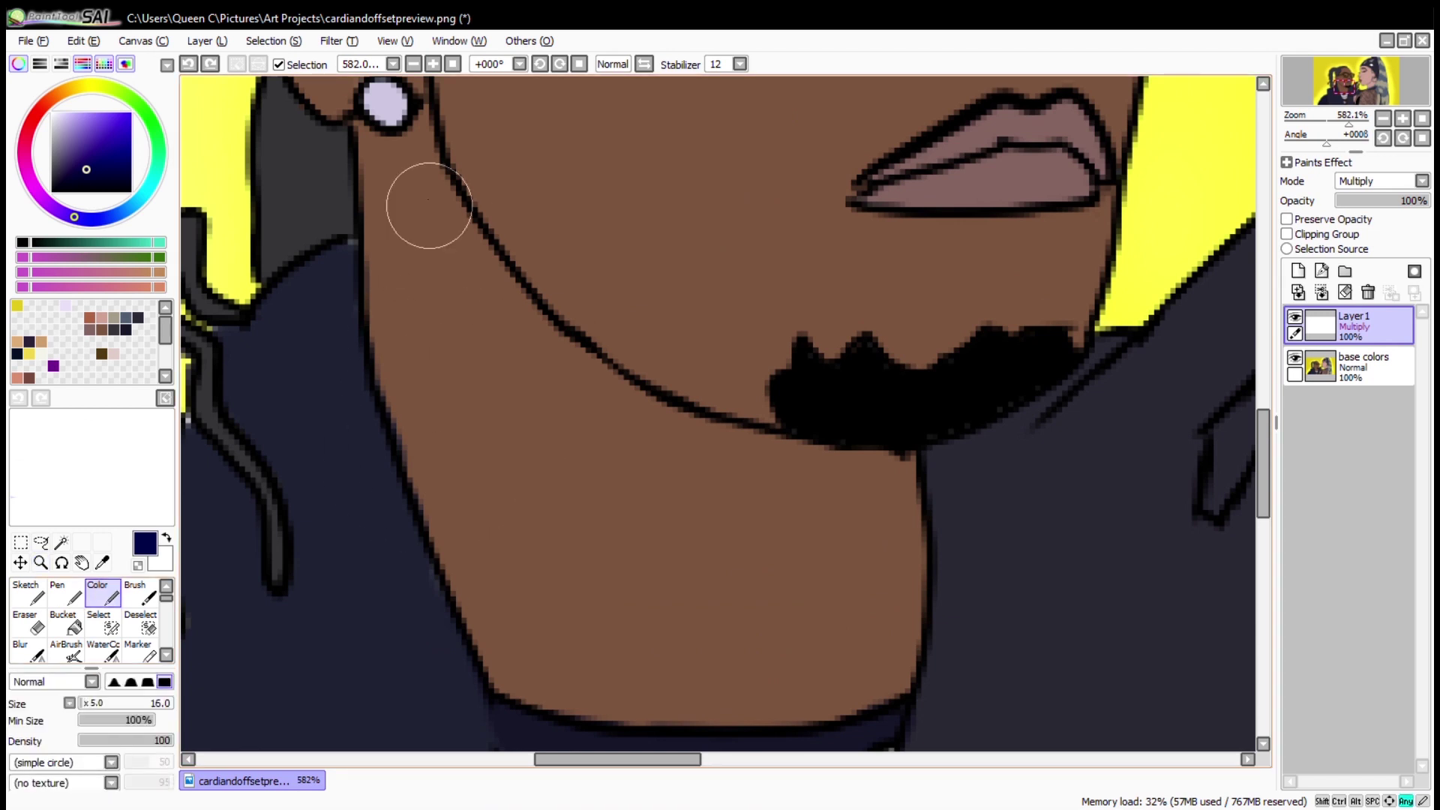
drag(423, 133, 614, 372)
key(ctrl+z)
click(431, 169)
key(ctrl+z)
Outline a dark navy shadow under the man's jaw and down his neck with a size 5 brush, and fill it.
key([)
key([)
key([)
key([)
mouse_move(441, 174)
mouse_down()
mouse_move(654, 438)
mouse_move(887, 675)
mouse_move(908, 592)
mouse_up()
mouse_move(561, 344)
mouse_down()
mouse_move(759, 444)
mouse_move(915, 637)
mouse_up()
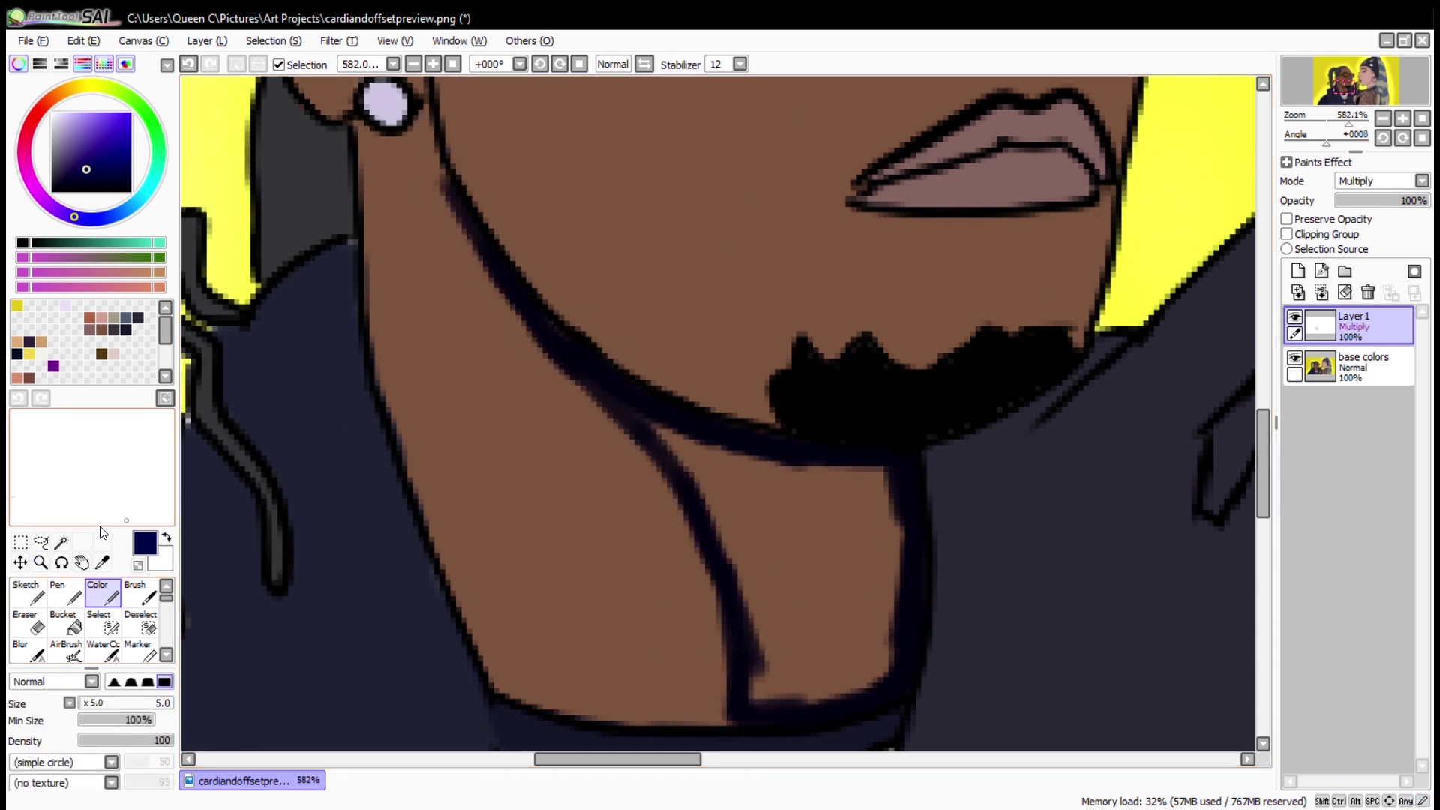
click(66, 622)
click(798, 570)
Paint a dark shadow along the upper edge of the man's goatee.
click(103, 592)
key(space)
mouse_move(588, 259)
mouse_down()
mouse_move(627, 575)
mouse_move(432, 464)
mouse_move(438, 448)
mouse_up()
drag(904, 506, 717, 550)
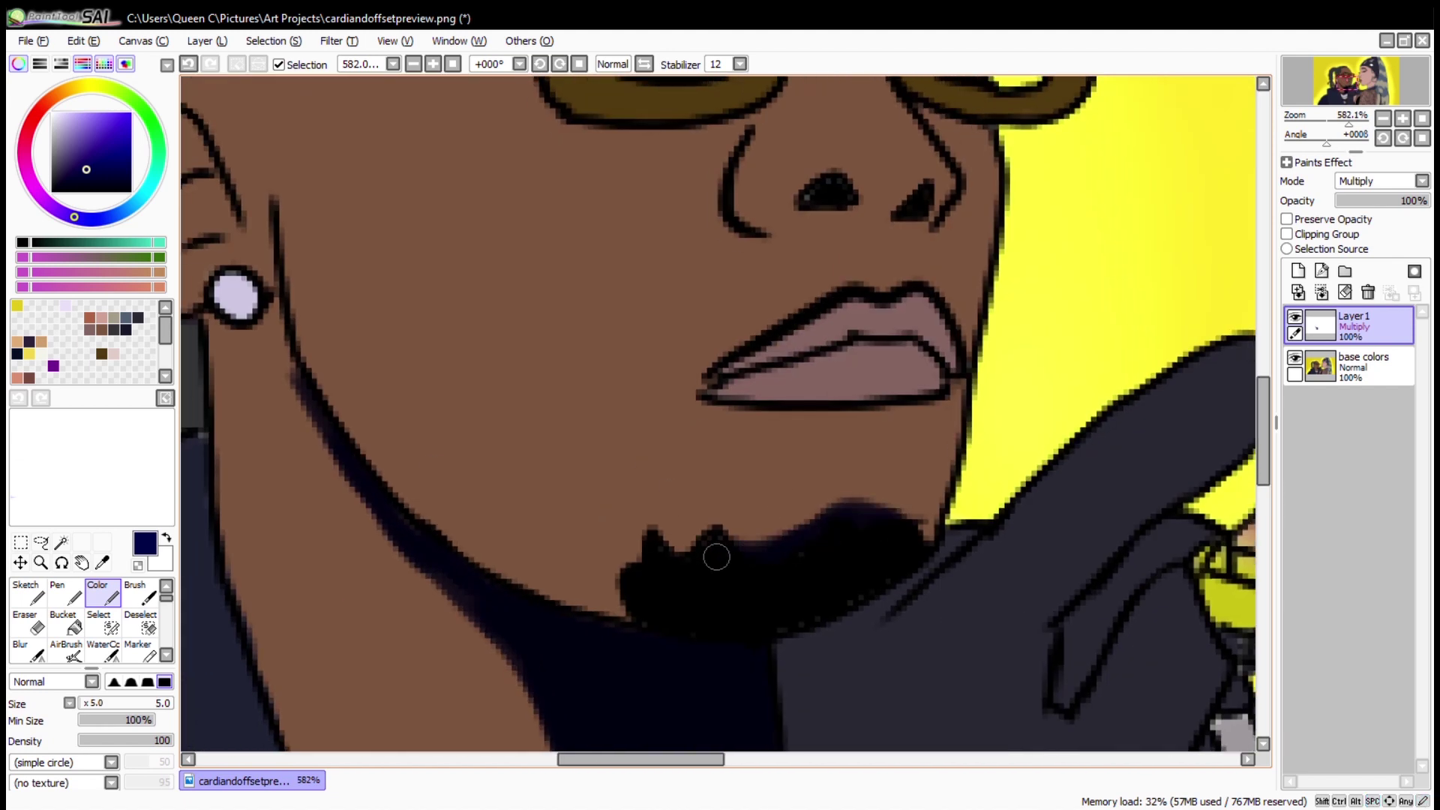
Shade the outer side of the man's nose and name the multiply layer "skin shadow".
key(space)
drag(735, 259, 693, 529)
drag(705, 397, 699, 516)
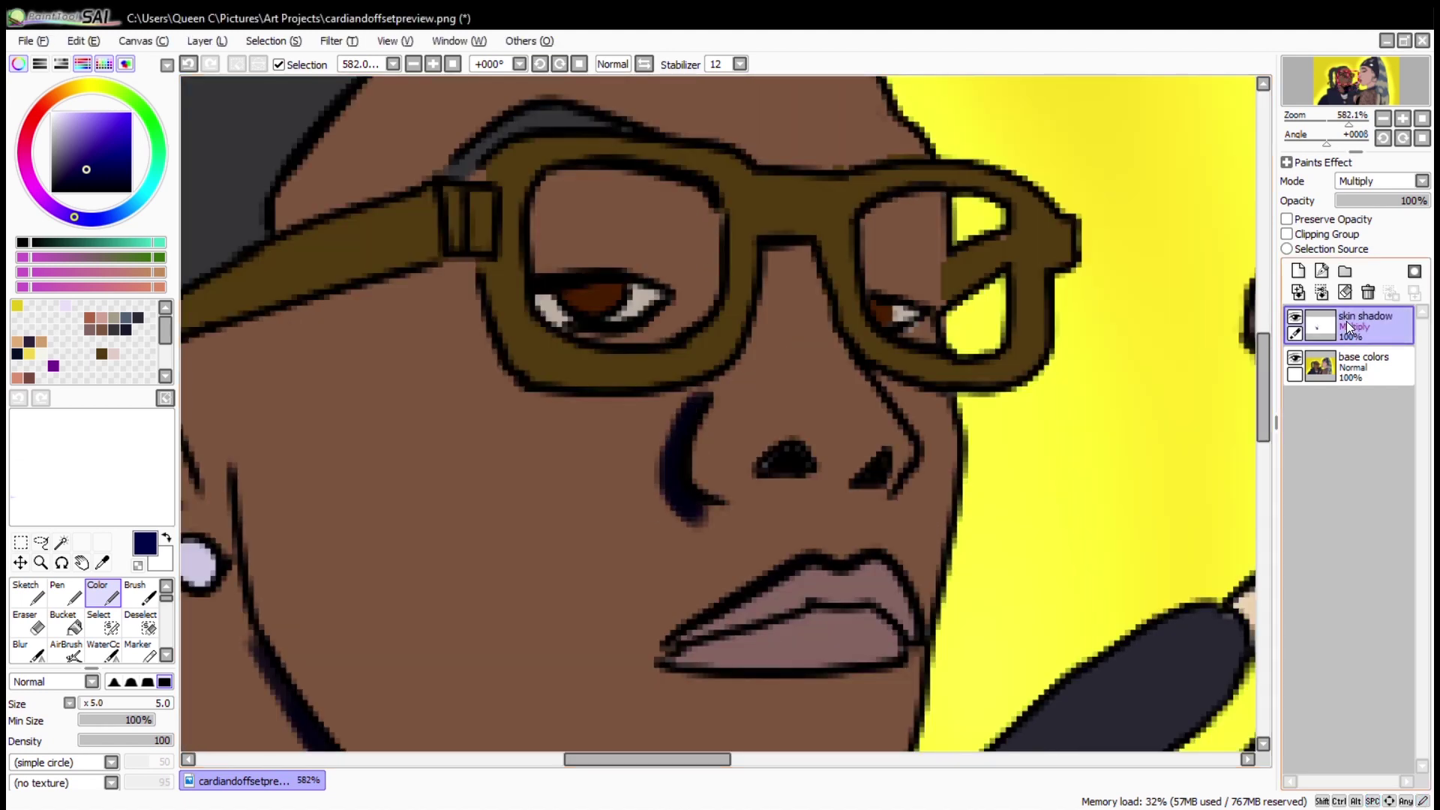
scroll(730, 341, down, 5)
scroll(754, 348, up, 5)
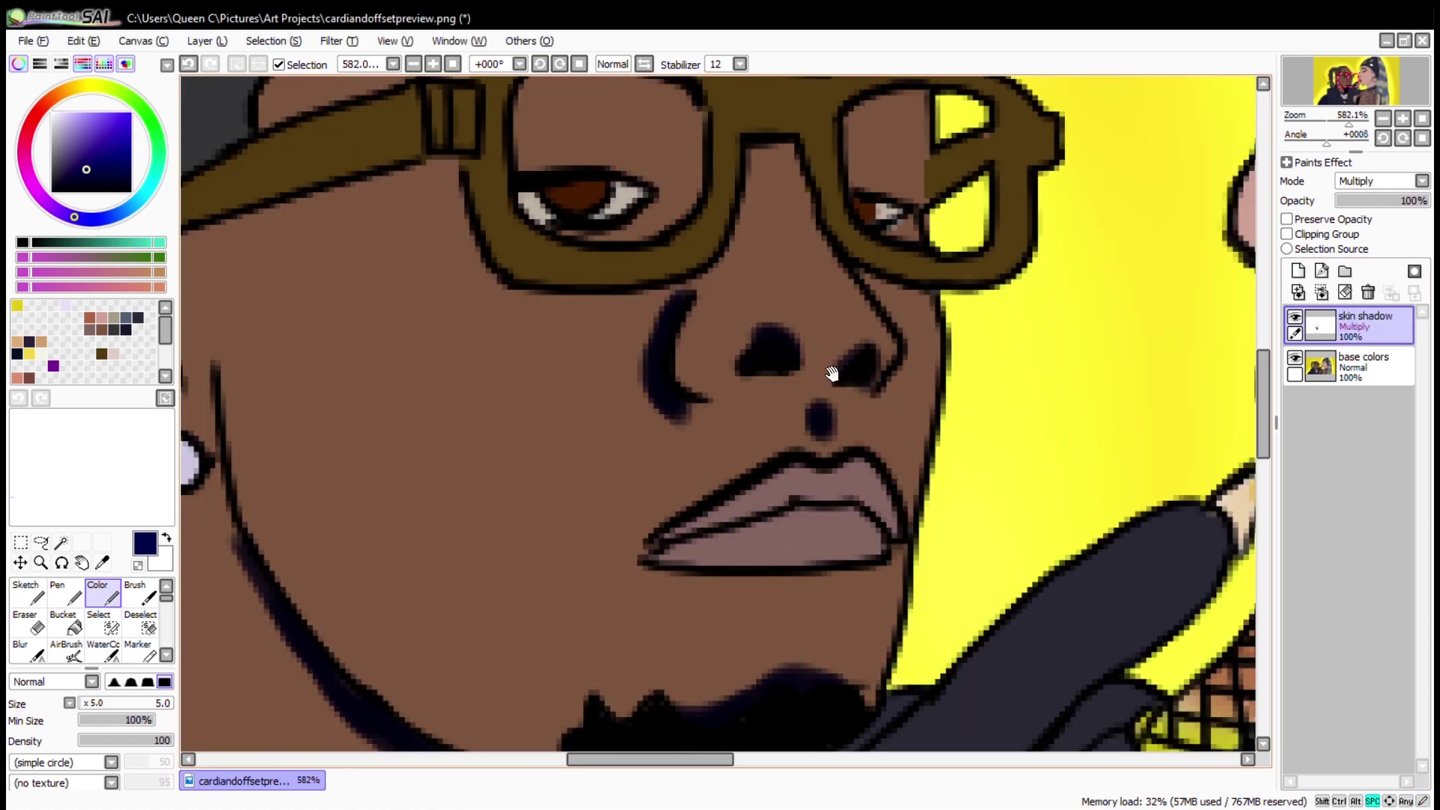
Paint shadows below the man's far lens and along the edge of his far cheek, trimming them with the eraser.
drag(817, 368, 763, 429)
click(28, 623)
drag(639, 484, 617, 489)
click(103, 592)
drag(818, 347, 889, 386)
click(28, 622)
drag(852, 331, 823, 337)
click(103, 593)
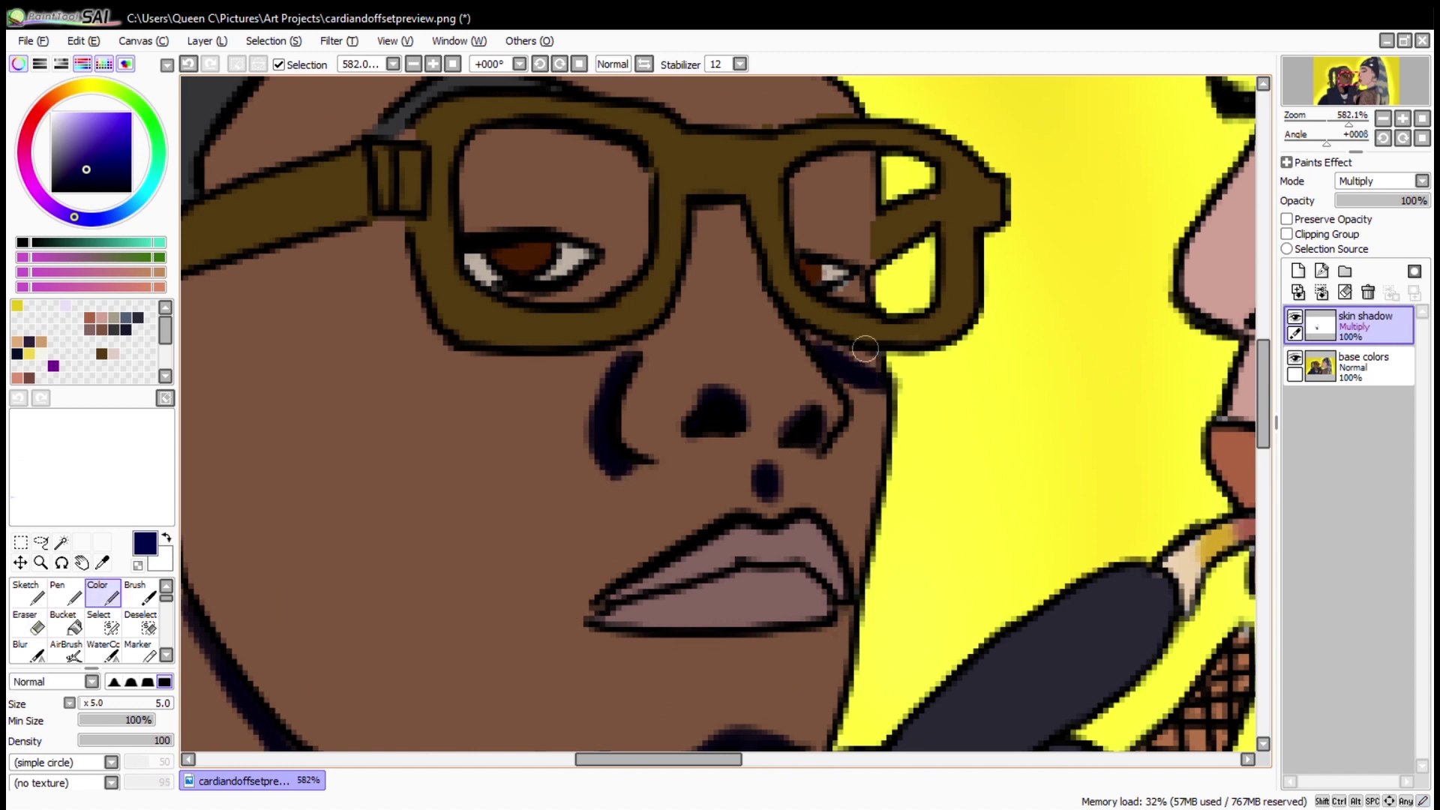
drag(840, 476, 871, 415)
Paint thin crease shadows above the man's near eye inside the glasses with the brush size at 2.6.
drag(542, 189, 589, 203)
key(ctrl+z)
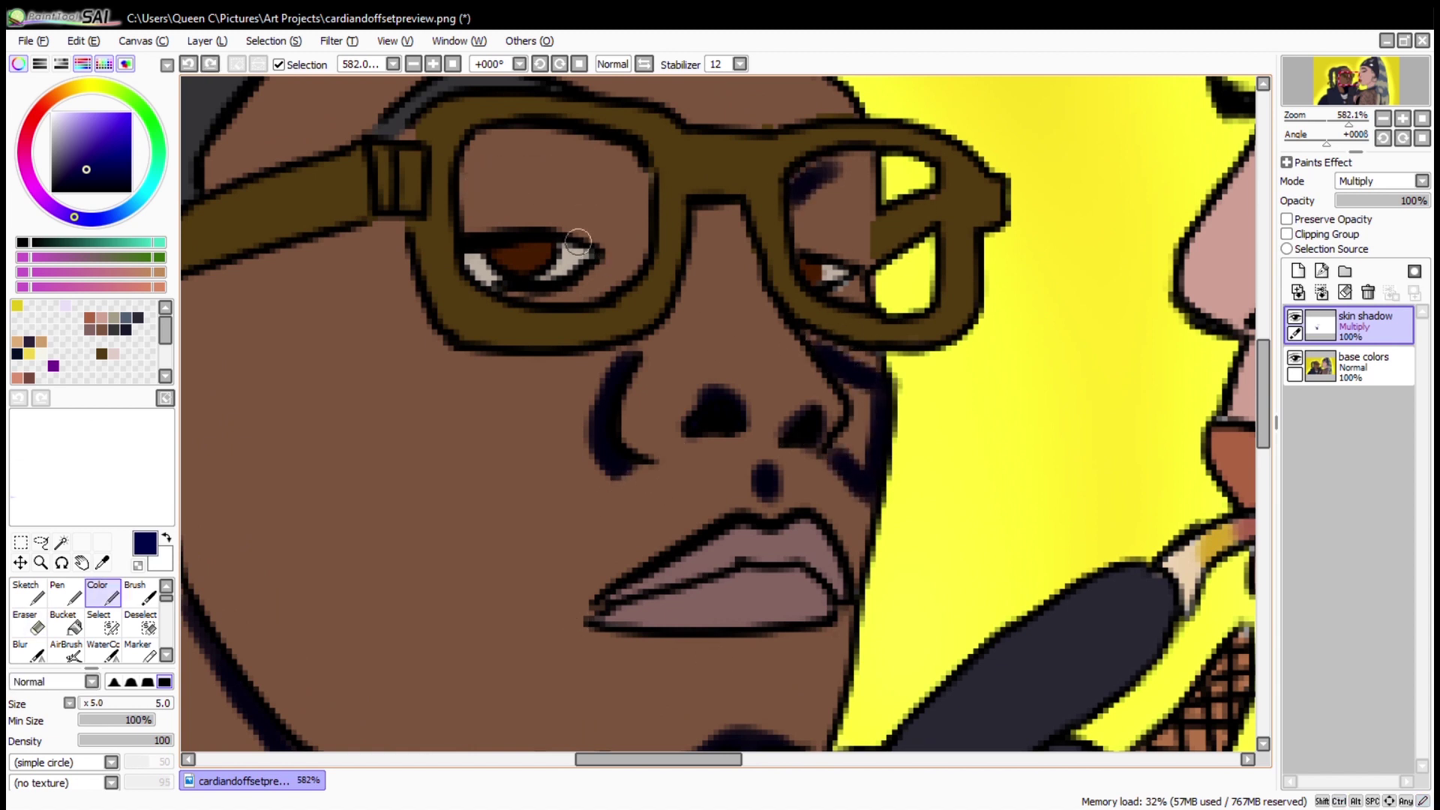
key(bracketleft)
key(bracketleft)
key(bracketleft)
mouse_move(459, 178)
mouse_down()
mouse_move(534, 155)
mouse_move(651, 167)
mouse_up()
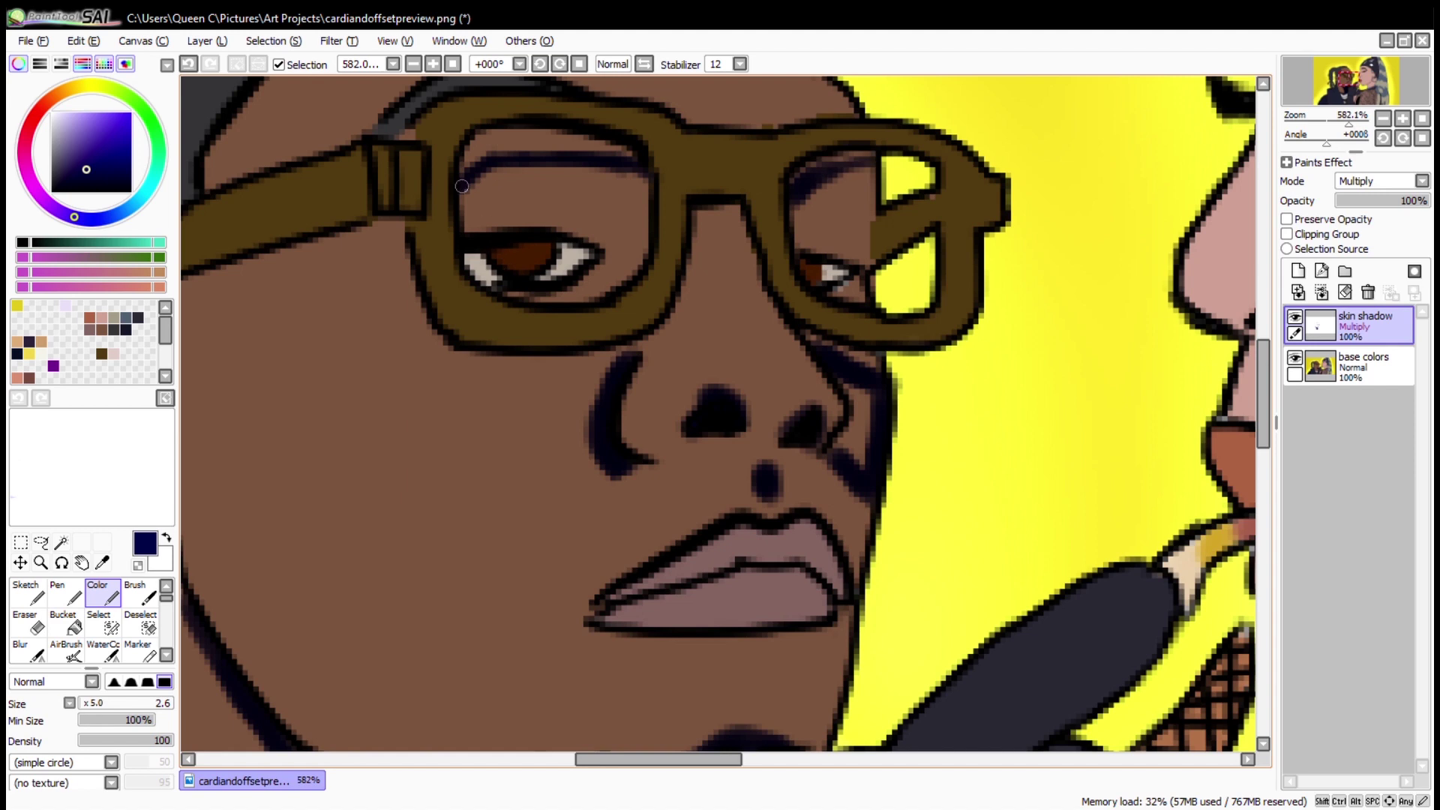
key(e)
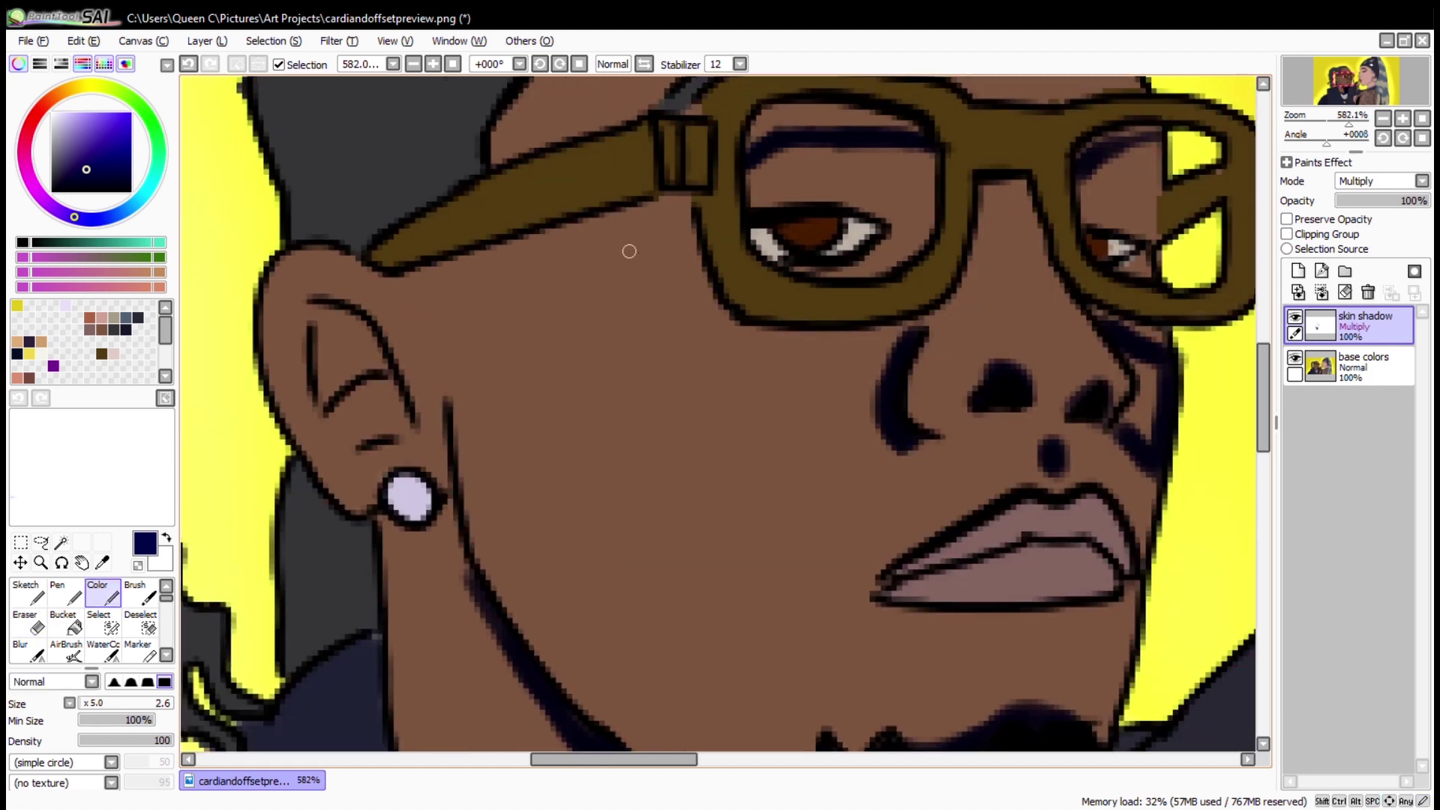
Paint the shadow cast by the glasses on the man's near cheek and under the temple arm, thinning it with the eraser.
drag(691, 287, 847, 352)
mouse_move(688, 237)
mouse_down()
mouse_move(675, 352)
mouse_move(829, 338)
mouse_up()
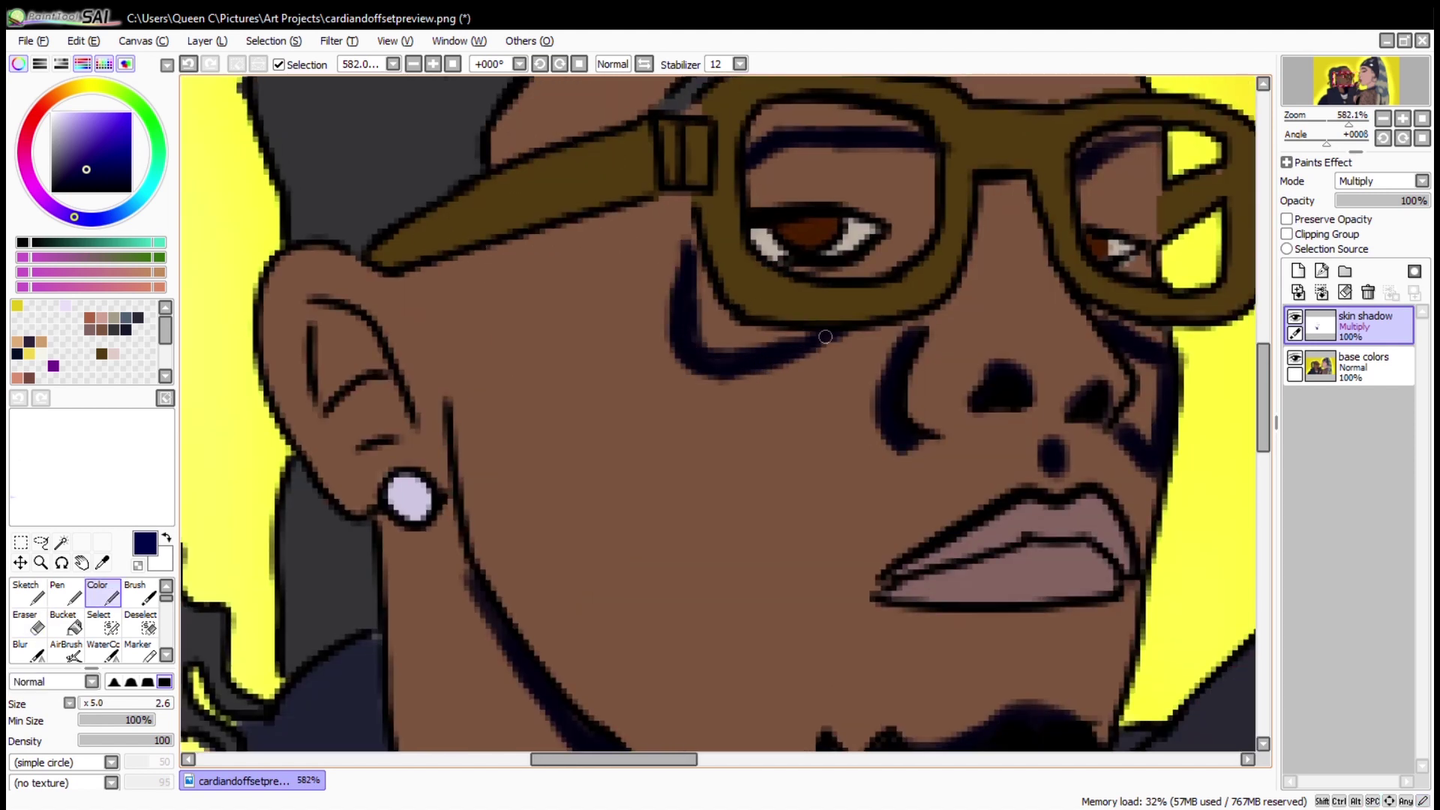
key(e)
drag(660, 294, 814, 371)
key(n)
drag(568, 220, 691, 231)
drag(679, 239, 557, 231)
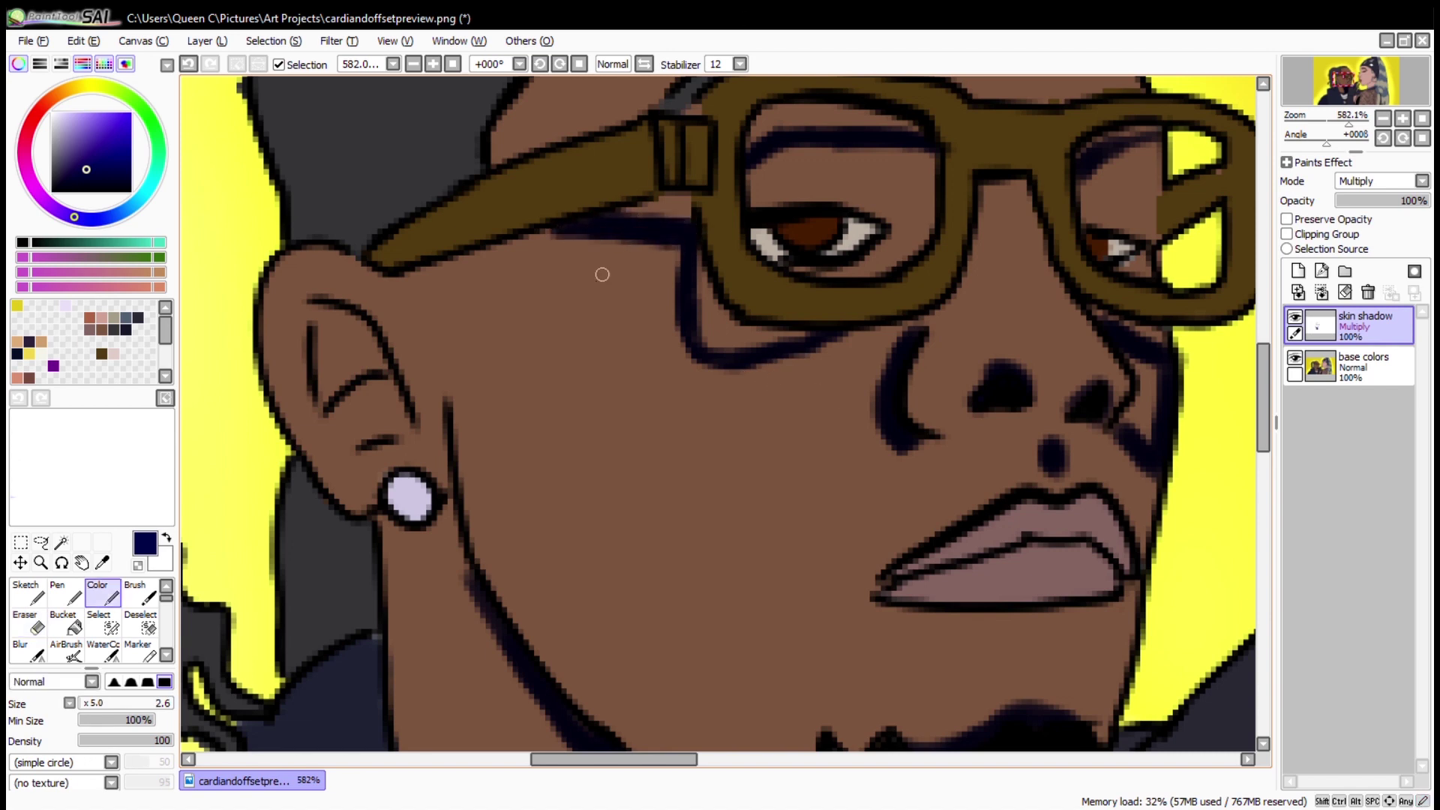
Set the skin shadow layer's opacity to 40%.
scroll(584, 406, down, 5)
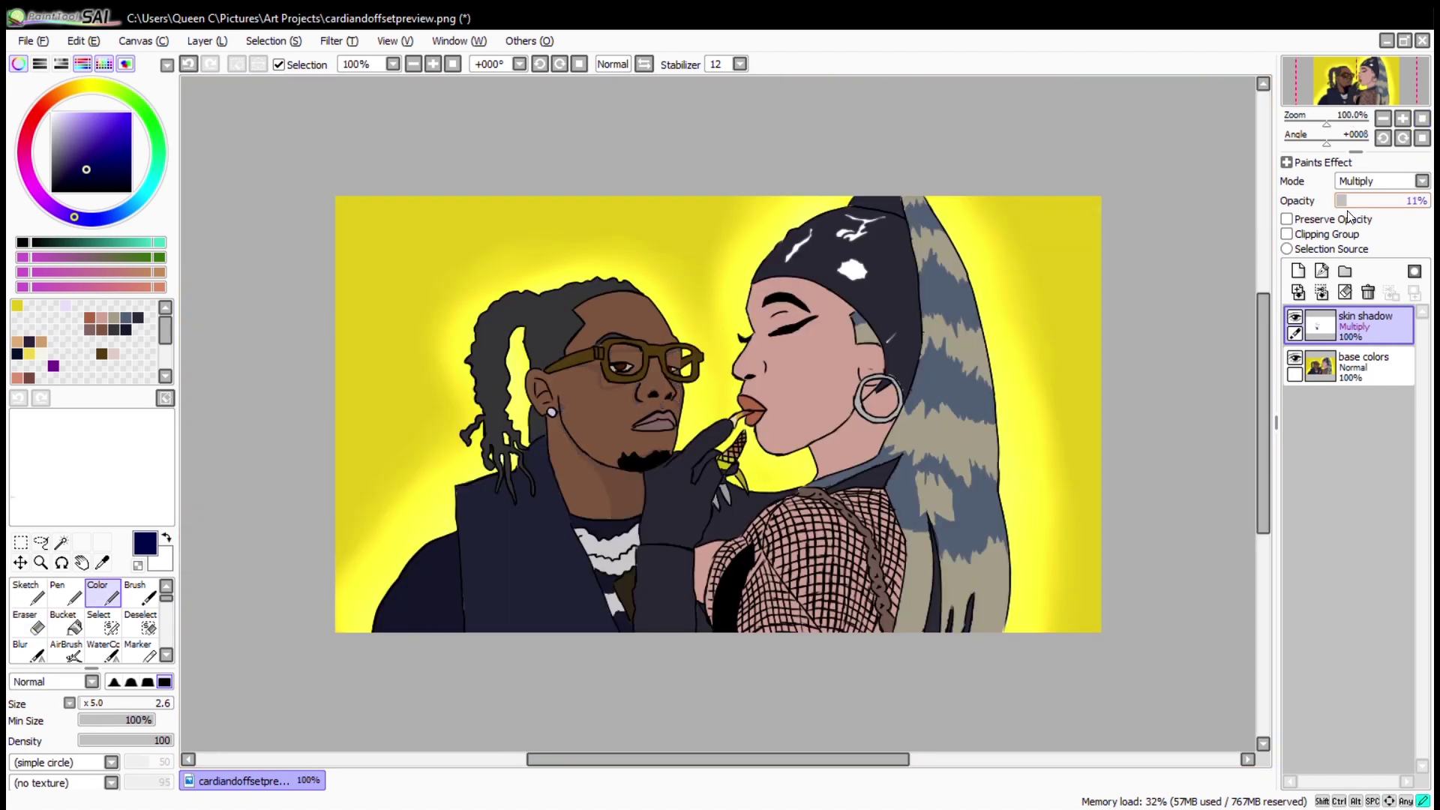
click(40, 562)
drag(525, 407, 514, 417)
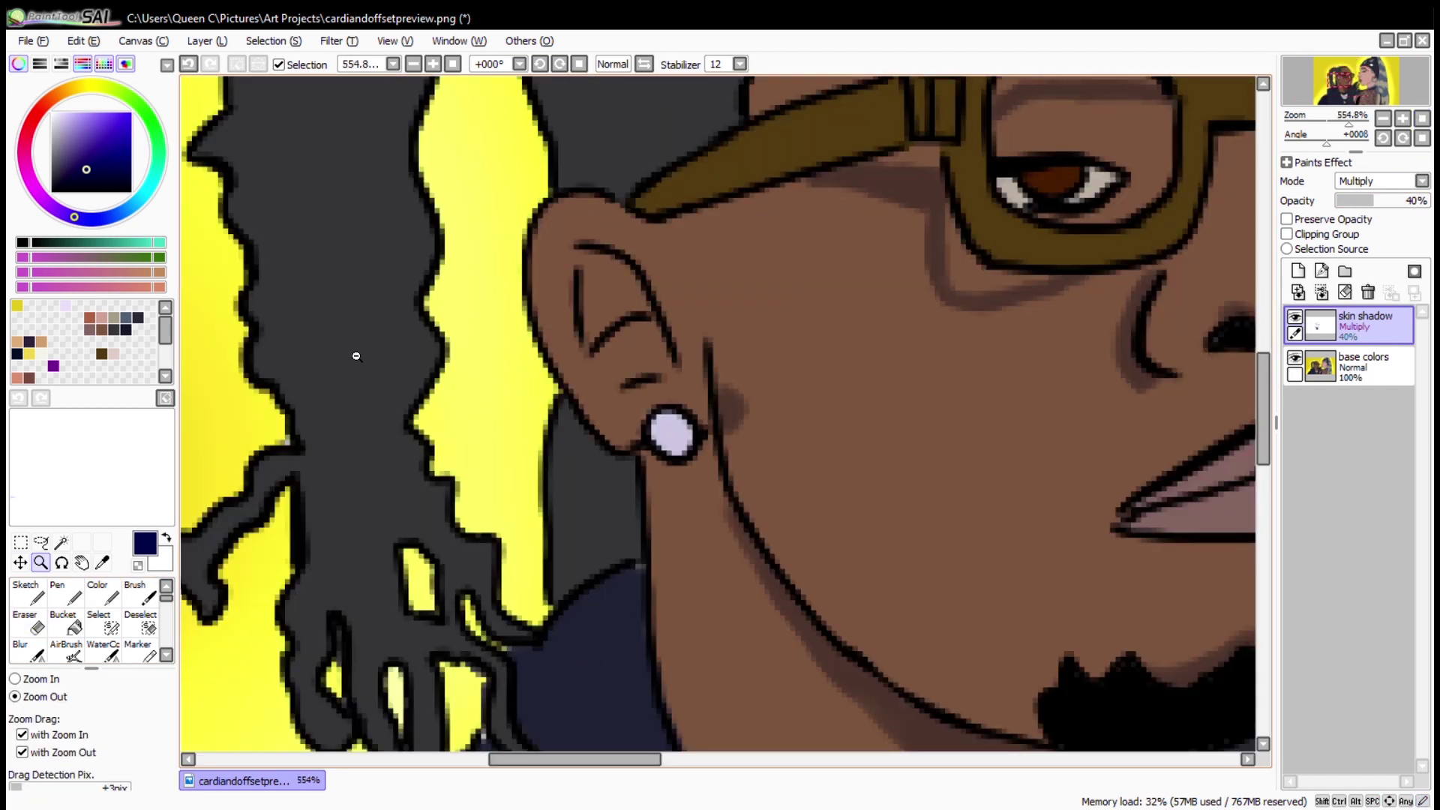
Shade the man's ear, the band between his lower lip and goatee, and his upper lip.
key(n)
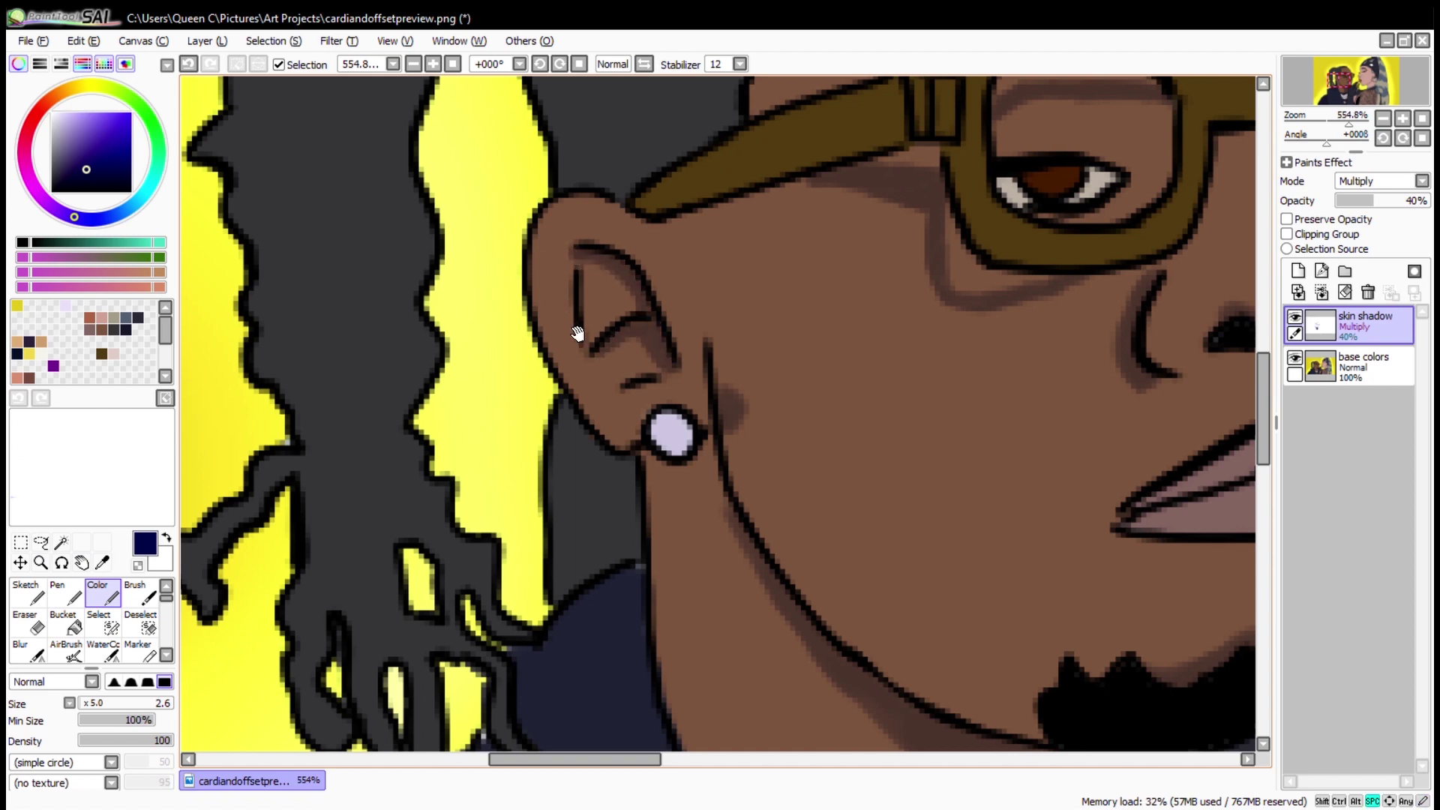
drag(577, 334, 515, 210)
drag(644, 296, 696, 417)
mouse_move(614, 345)
mouse_down()
mouse_move(623, 482)
mouse_move(626, 388)
mouse_move(547, 321)
mouse_move(710, 411)
mouse_up()
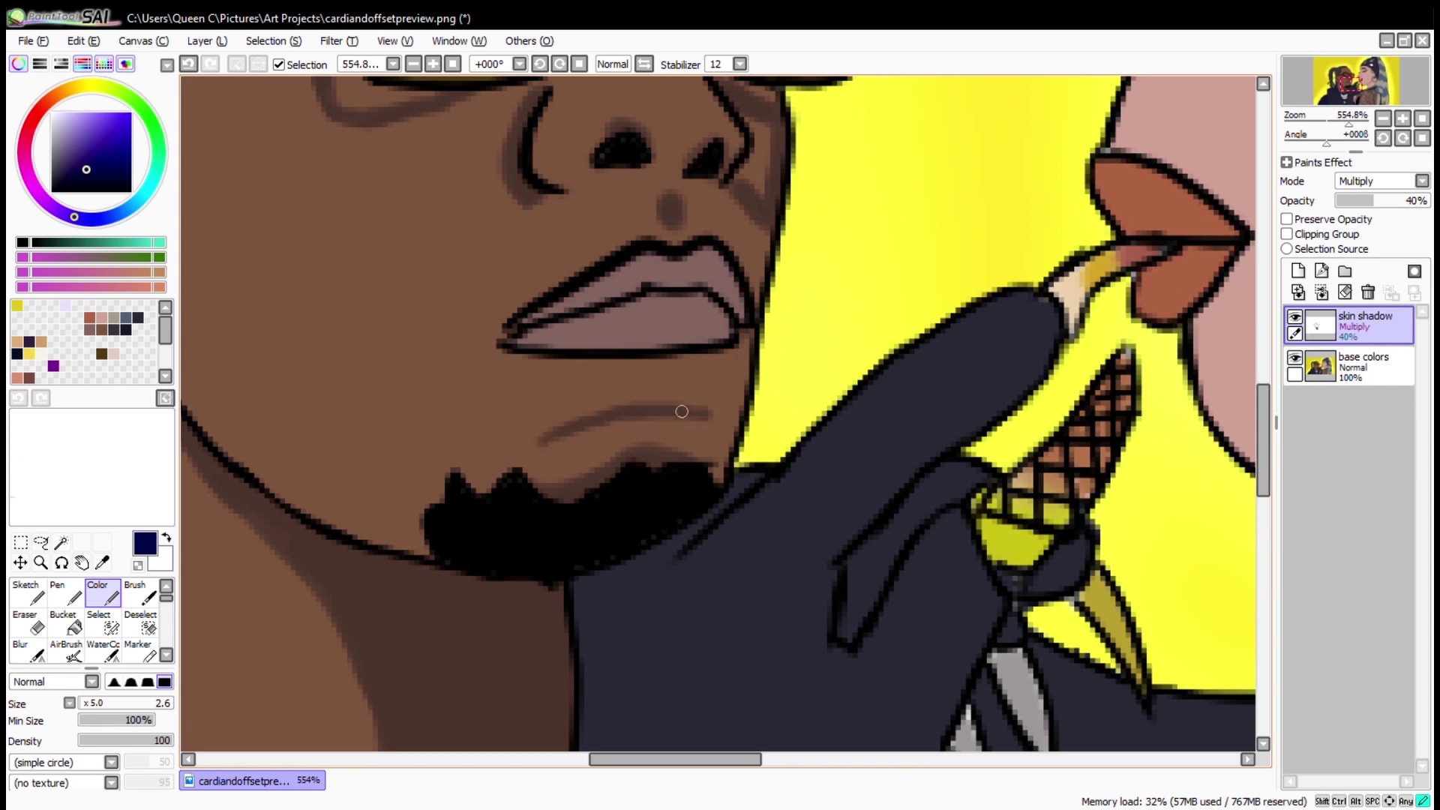
mouse_move(450, 414)
mouse_down()
mouse_move(547, 424)
mouse_move(732, 360)
mouse_move(698, 401)
mouse_move(711, 394)
mouse_up()
mouse_move(492, 412)
mouse_down()
mouse_move(620, 369)
mouse_move(467, 441)
mouse_move(570, 411)
mouse_up()
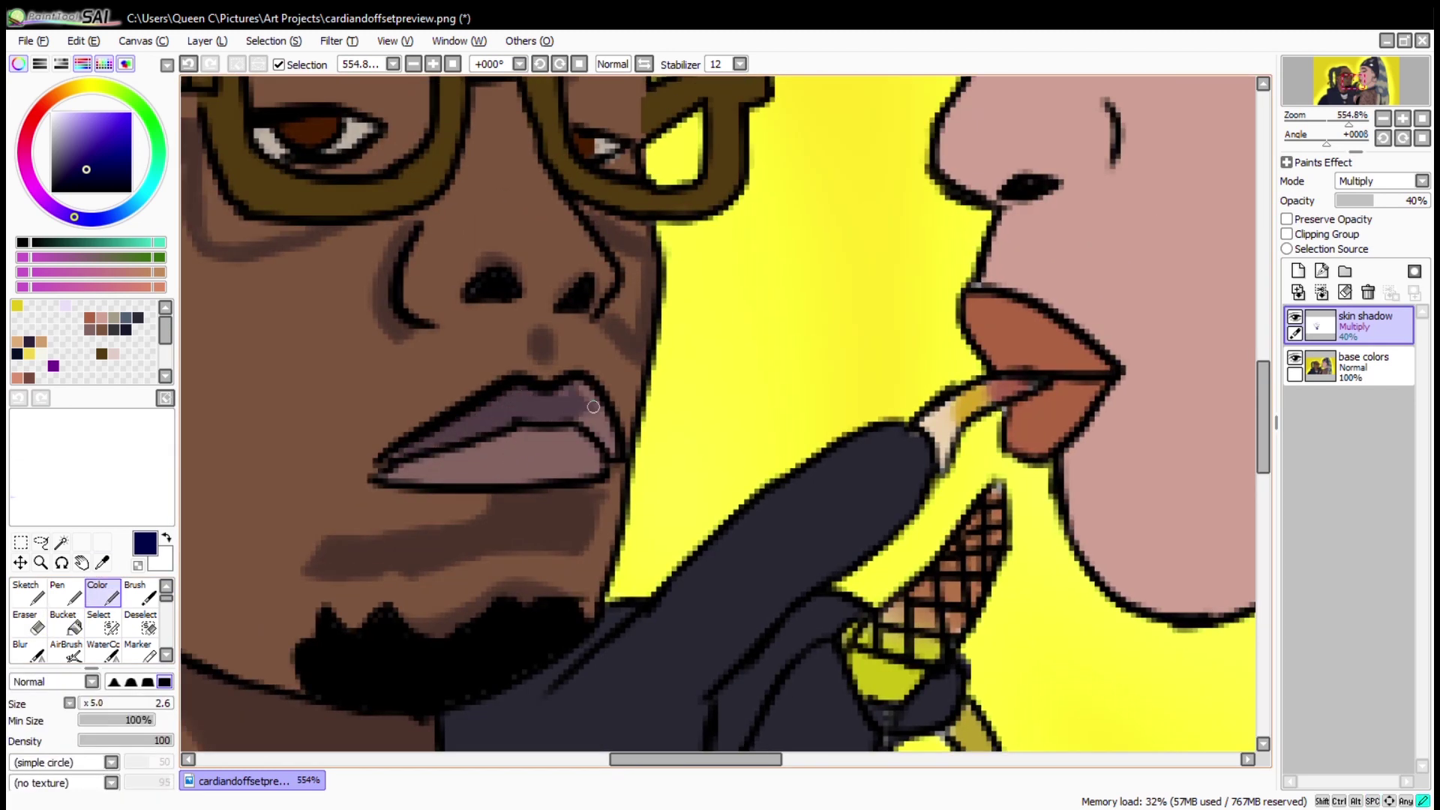
Outline and fill further shadows on the man's face, and shade the corner of his lower lip.
mouse_move(460, 540)
mouse_down()
mouse_move(475, 309)
mouse_move(630, 283)
mouse_move(592, 424)
mouse_move(464, 530)
mouse_up()
mouse_move(582, 551)
mouse_down()
mouse_move(688, 305)
mouse_move(660, 285)
mouse_up()
key(g)
click(611, 349)
click(528, 544)
key(n)
mouse_move(675, 213)
mouse_down()
mouse_move(540, 233)
mouse_move(650, 425)
mouse_move(485, 398)
mouse_move(645, 453)
mouse_move(670, 352)
mouse_up()
click(1420, 122)
scroll(645, 447, up, 10)
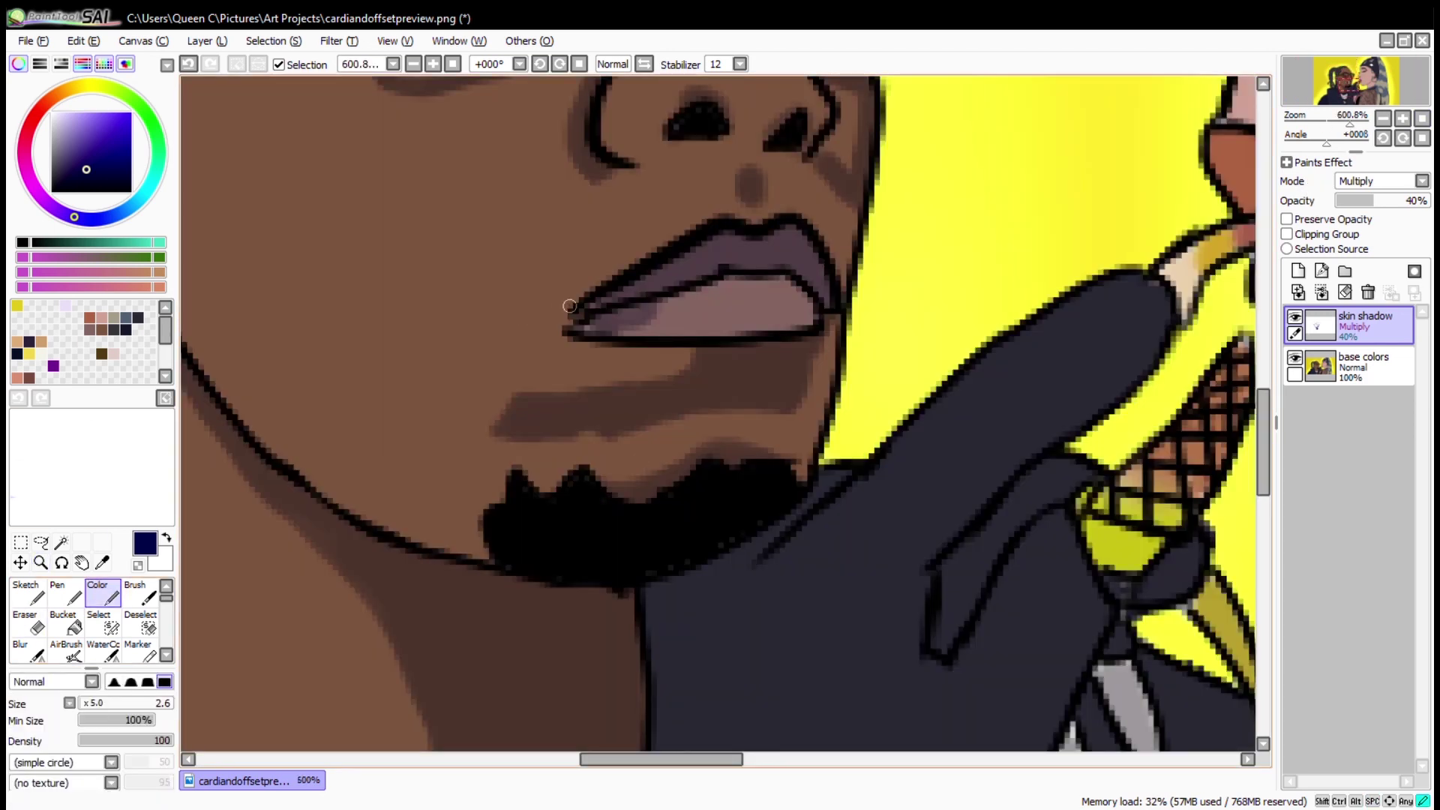
Shade the woman's brow, under-eye, nose and ear, and add a normal layer named "eyemakeup" below the skin shadow layer.
drag(951, 206, 421, 457)
key(h)
mouse_move(497, 407)
mouse_down()
mouse_move(609, 474)
mouse_move(694, 371)
mouse_up()
key(h)
drag(395, 368, 467, 453)
drag(476, 225, 528, 459)
drag(528, 270, 564, 394)
mouse_move(624, 561)
mouse_down()
mouse_move(543, 561)
mouse_move(495, 645)
mouse_move(449, 543)
mouse_move(477, 601)
mouse_up()
mouse_move(464, 442)
mouse_down()
mouse_move(552, 421)
mouse_move(462, 468)
mouse_move(597, 396)
mouse_up()
mouse_move(472, 472)
mouse_down()
mouse_move(581, 402)
mouse_move(492, 471)
mouse_move(552, 419)
mouse_up()
mouse_move(559, 470)
mouse_down()
mouse_move(830, 522)
mouse_move(572, 399)
mouse_up()
drag(629, 335, 672, 431)
mouse_move(606, 390)
mouse_down()
mouse_move(617, 450)
mouse_move(543, 531)
mouse_up()
mouse_move(580, 561)
mouse_down()
mouse_move(644, 563)
mouse_move(585, 558)
mouse_up()
mouse_move(398, 527)
mouse_down()
mouse_move(440, 492)
mouse_move(966, 708)
mouse_up()
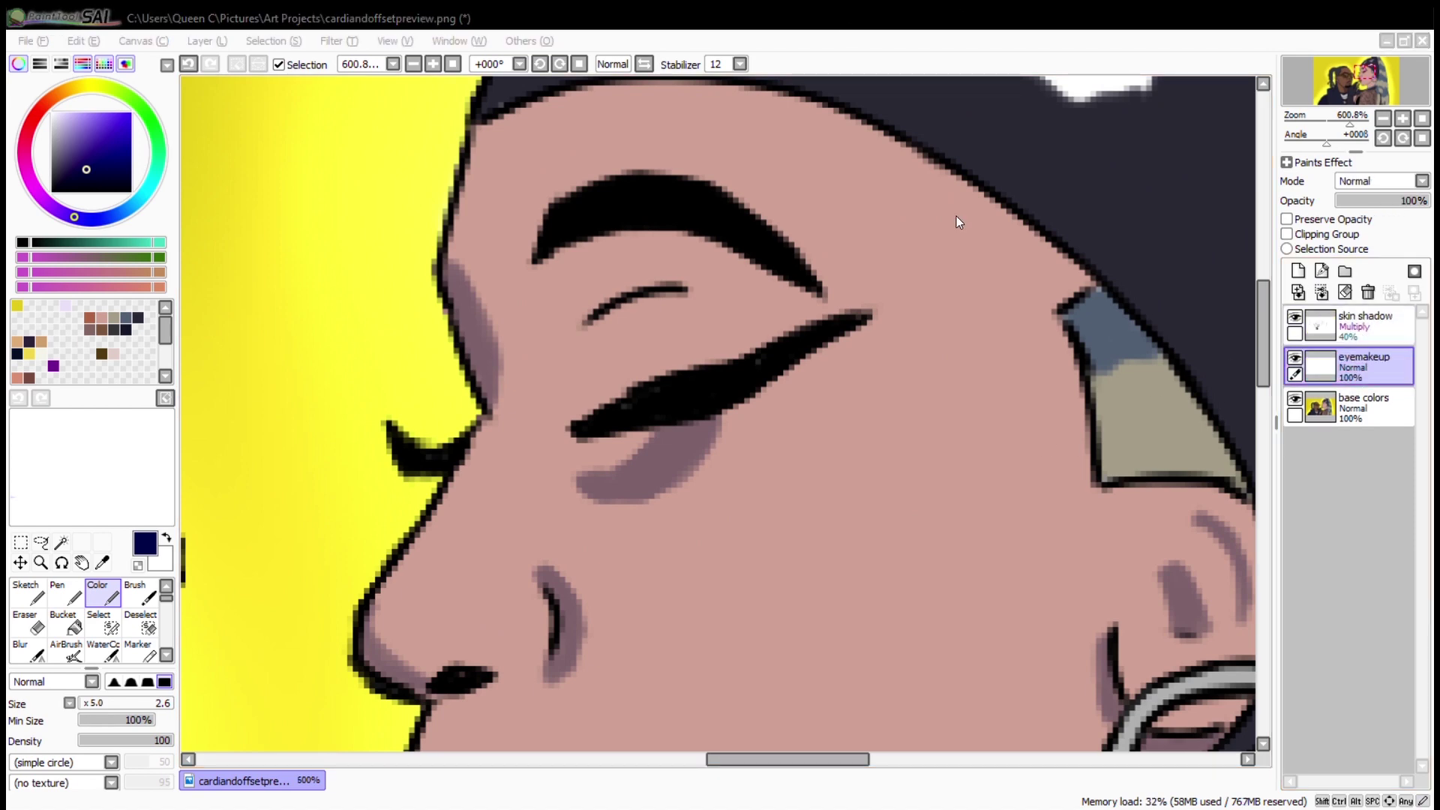
On the skin shadow layer, paint a shadow along the woman's chin and jawline, cleaning its edge with the eraser.
click(1372, 333)
drag(811, 675, 623, 120)
drag(353, 540, 422, 565)
mouse_move(862, 363)
mouse_down()
mouse_move(736, 458)
mouse_move(568, 537)
mouse_move(492, 560)
mouse_move(354, 542)
mouse_move(874, 360)
mouse_up()
key(e)
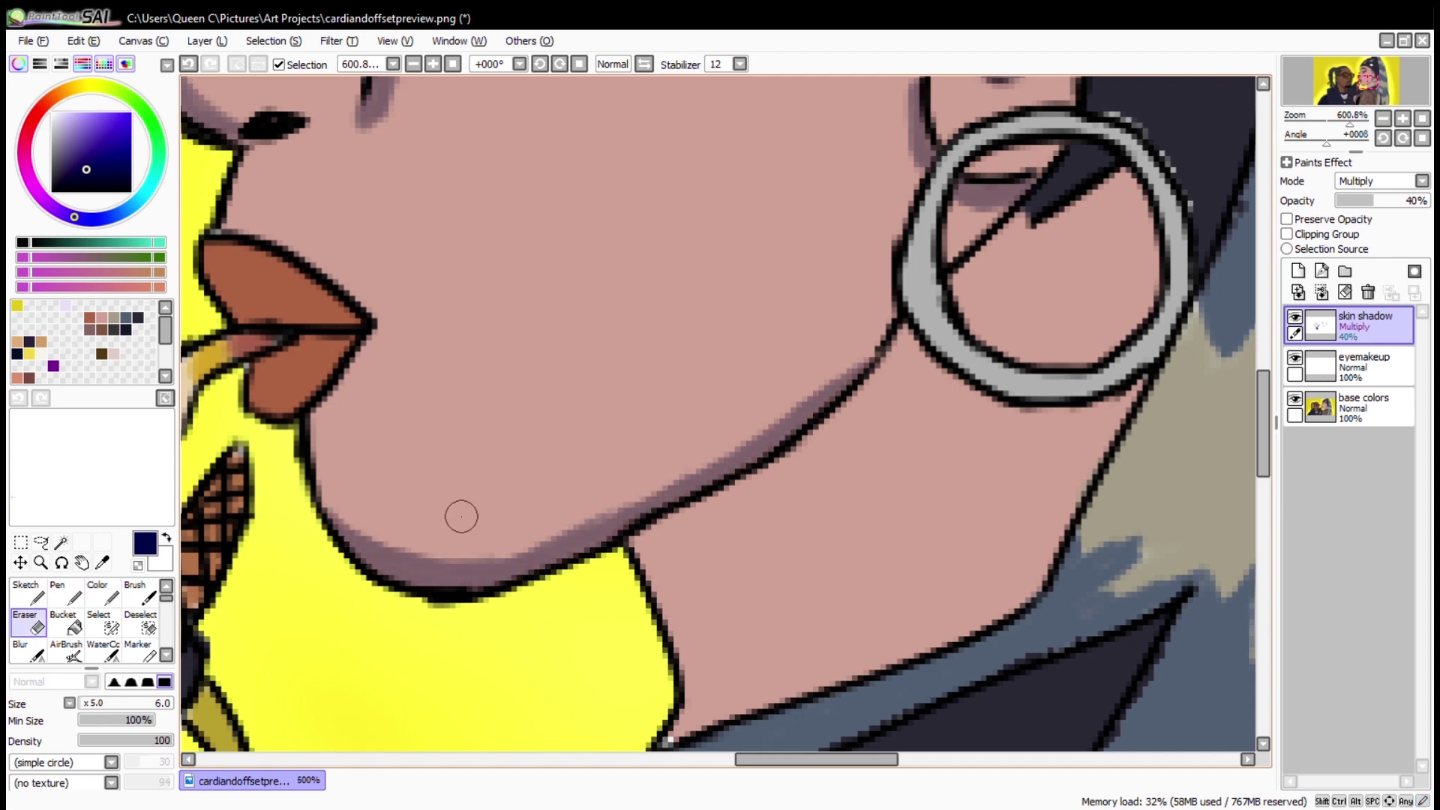
key(b)
drag(575, 526, 885, 318)
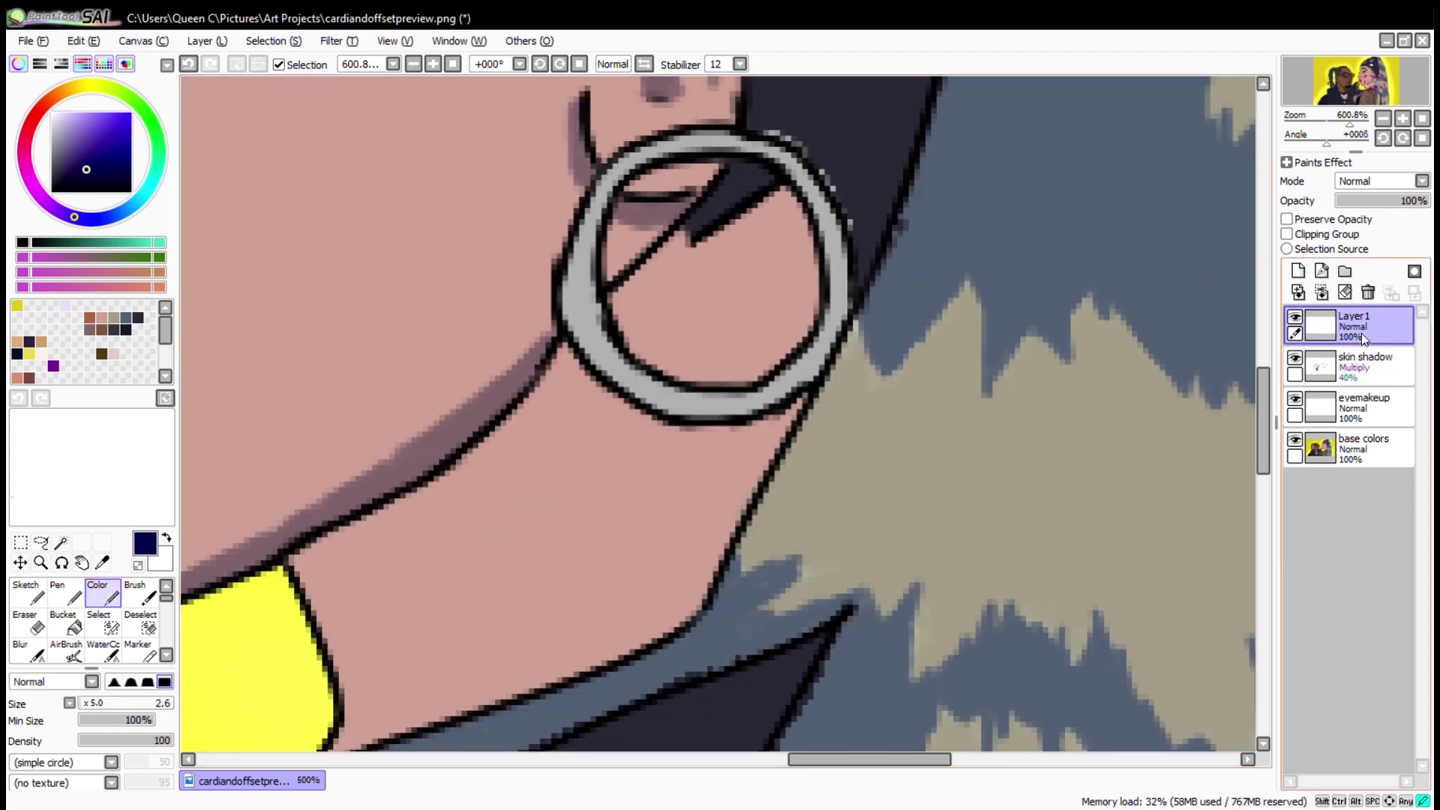
Place a new layer named "fixingneck" below eyemakeup, and extend the woman's jaw shadow up beside the earring on skin shadow.
click(1361, 405)
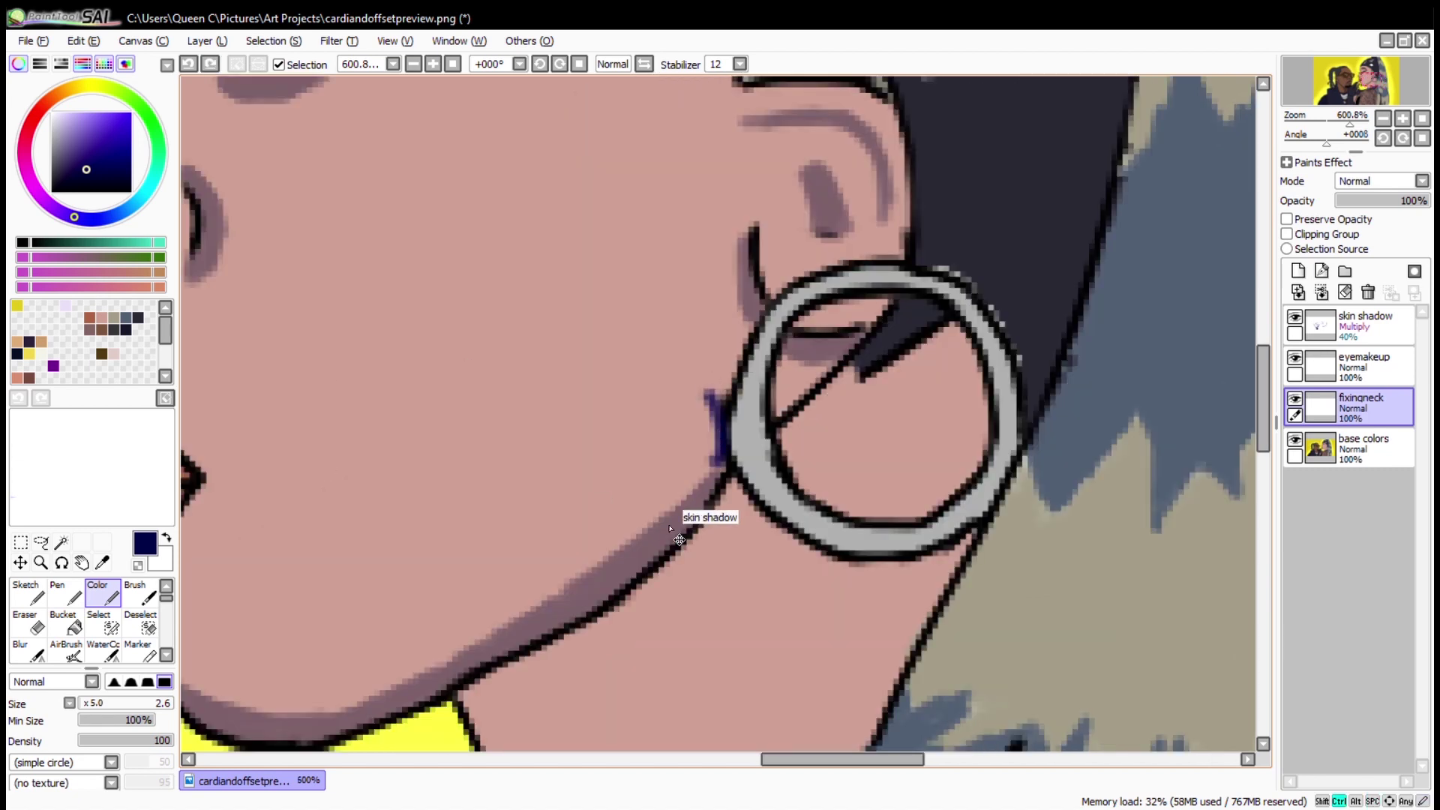
click(1361, 324)
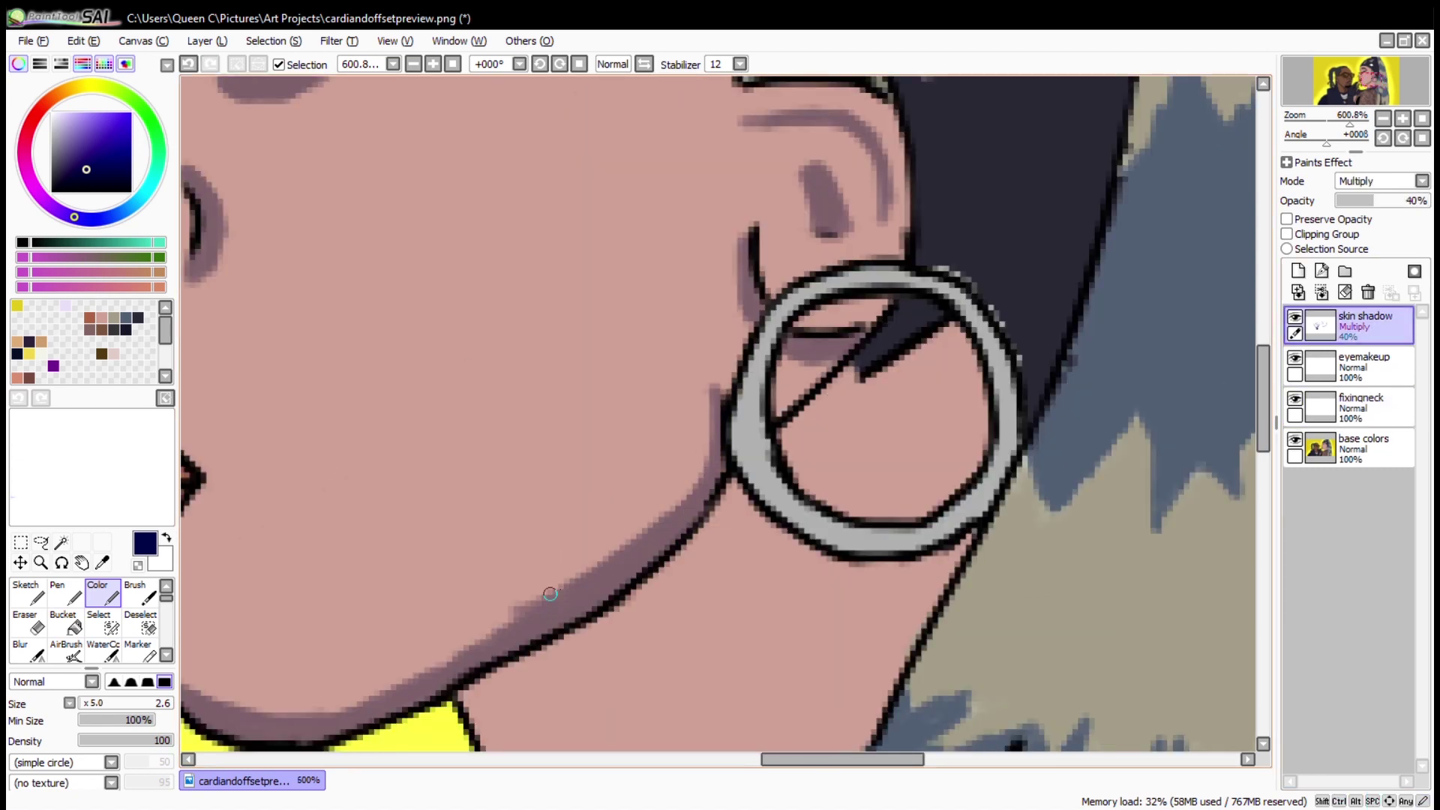
drag(713, 386, 716, 484)
key(e)
key(b)
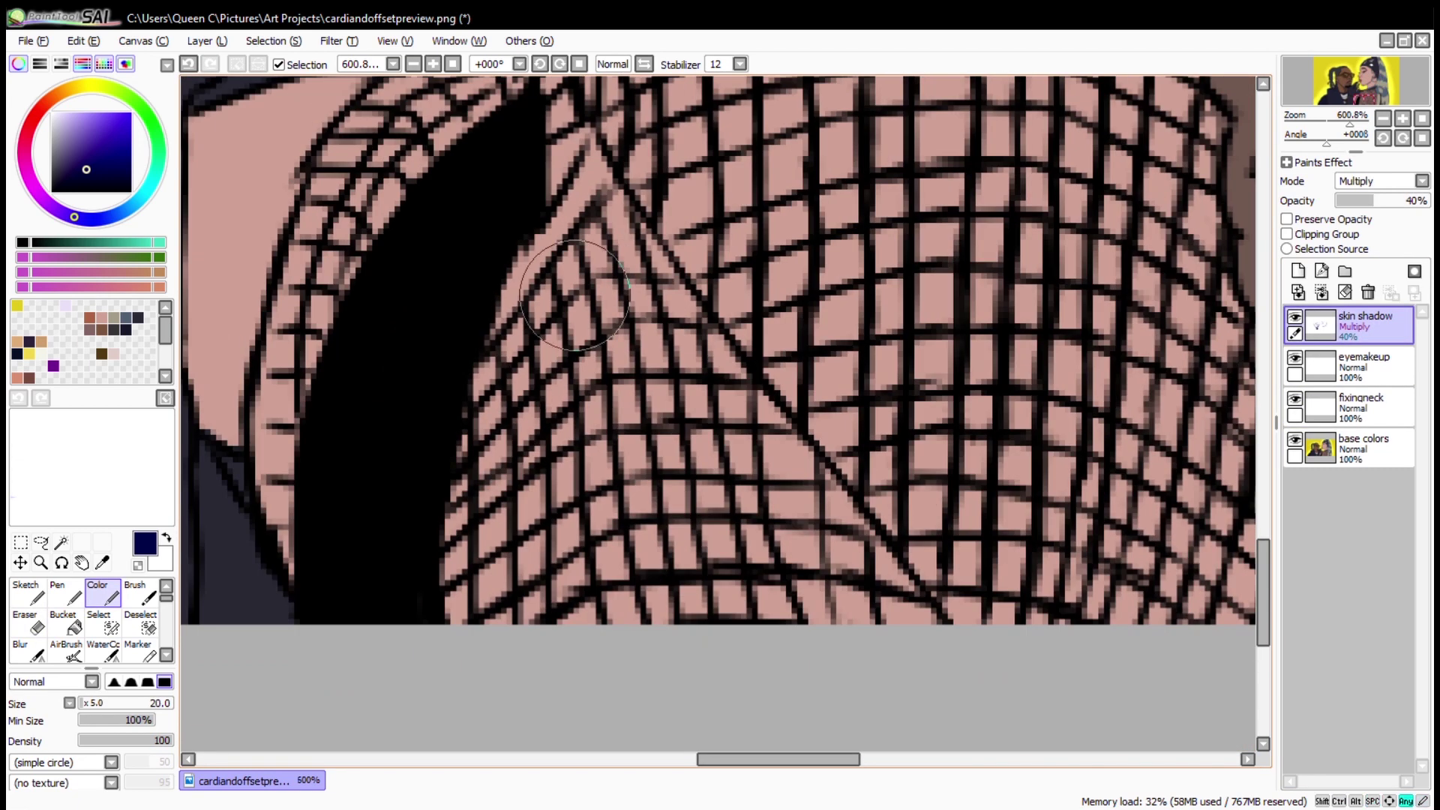
Shade the woman's fishnet sleeve and shoulder on the skin shadow layer.
mouse_move(592, 180)
mouse_down()
mouse_move(645, 300)
mouse_move(611, 274)
mouse_up()
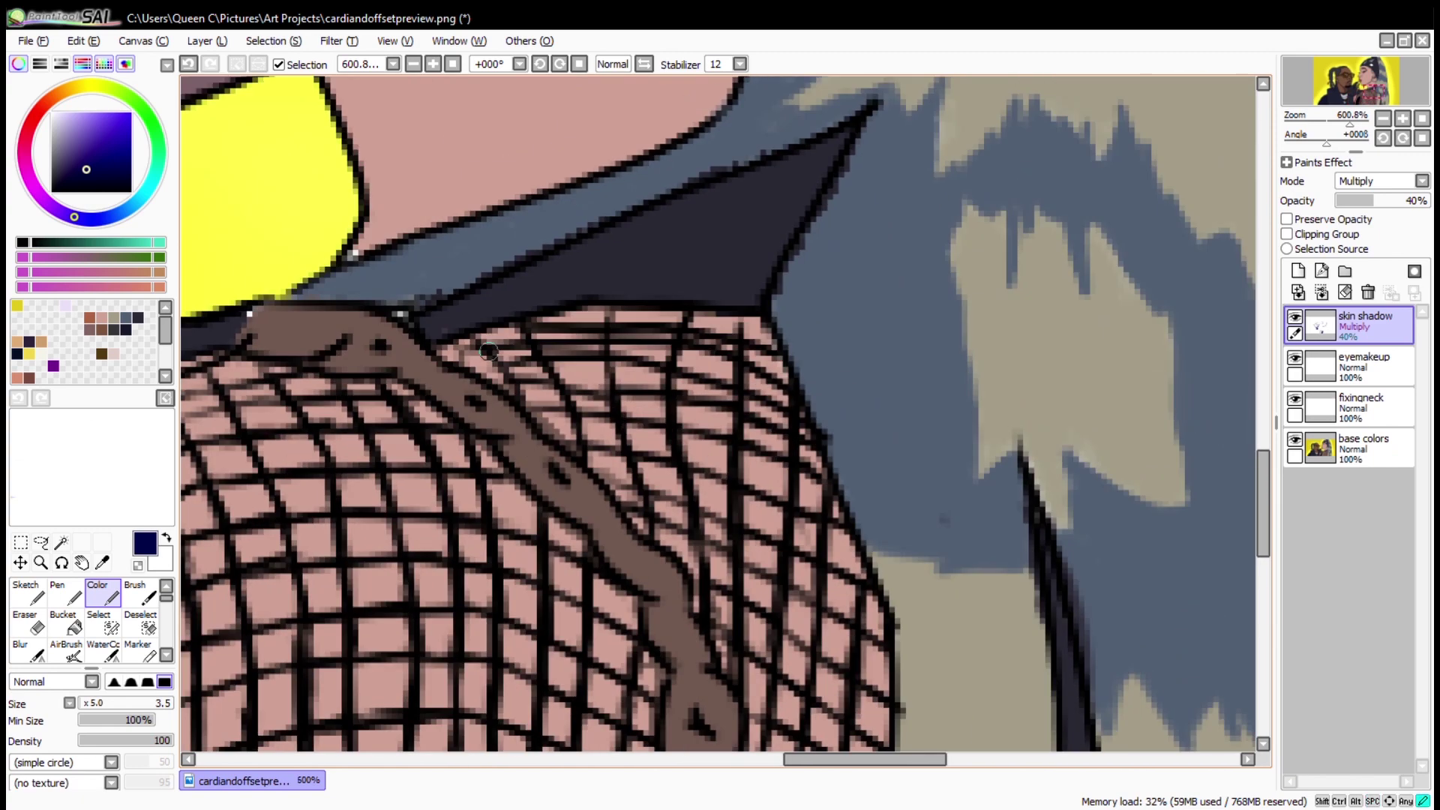
mouse_move(488, 350)
mouse_down()
mouse_move(713, 371)
mouse_move(570, 387)
mouse_up()
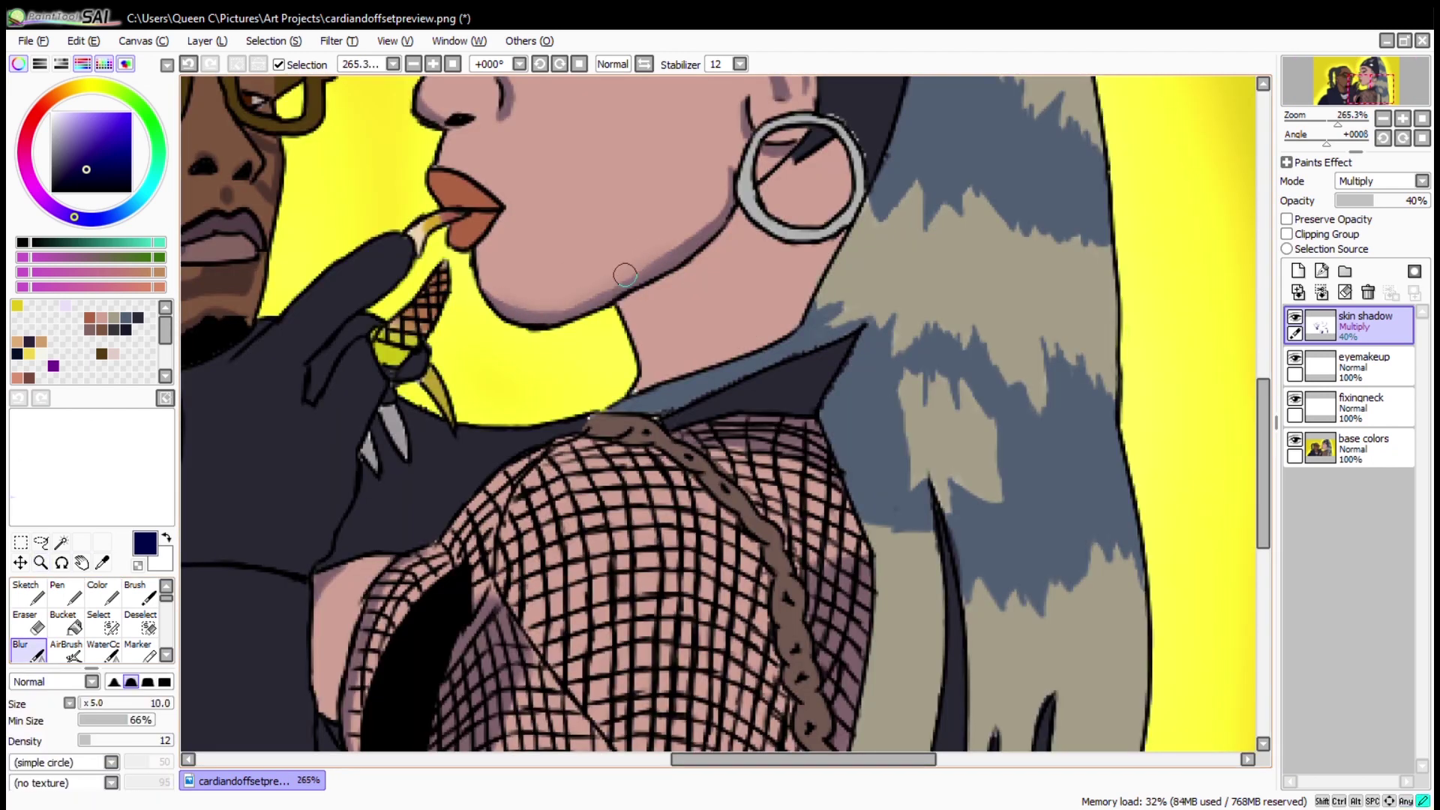
Soften the woman's jaw shadow with the Blur tool, and shift the skin shadow layer to brown at 59% opacity.
key(ctrl)
click(109, 740)
drag(495, 312, 660, 200)
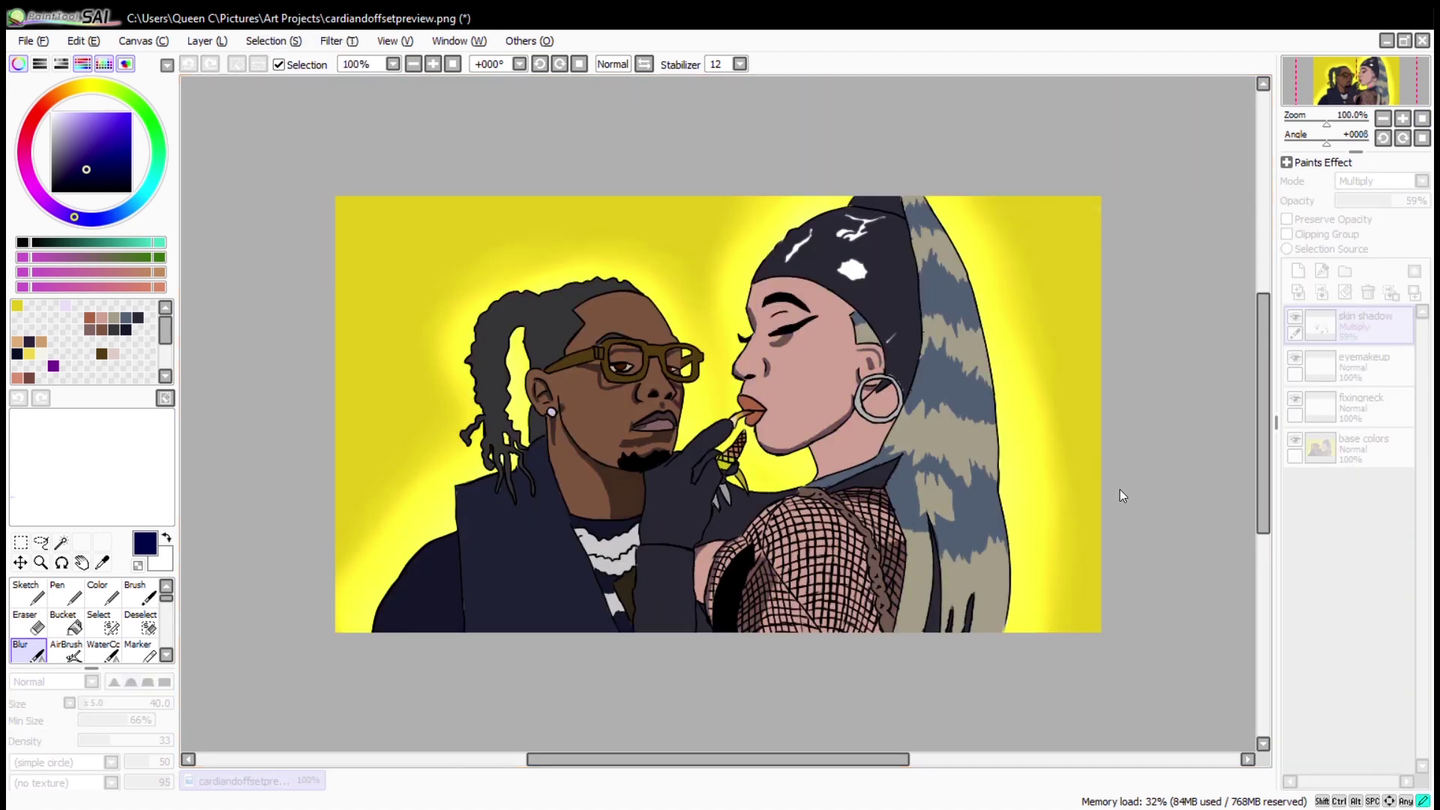
click(1164, 349)
On the fixingneck layer, brush a selection over the woman's neck and the skin inside the hoop earring.
click(1364, 406)
click(40, 562)
drag(864, 420, 953, 419)
click(61, 542)
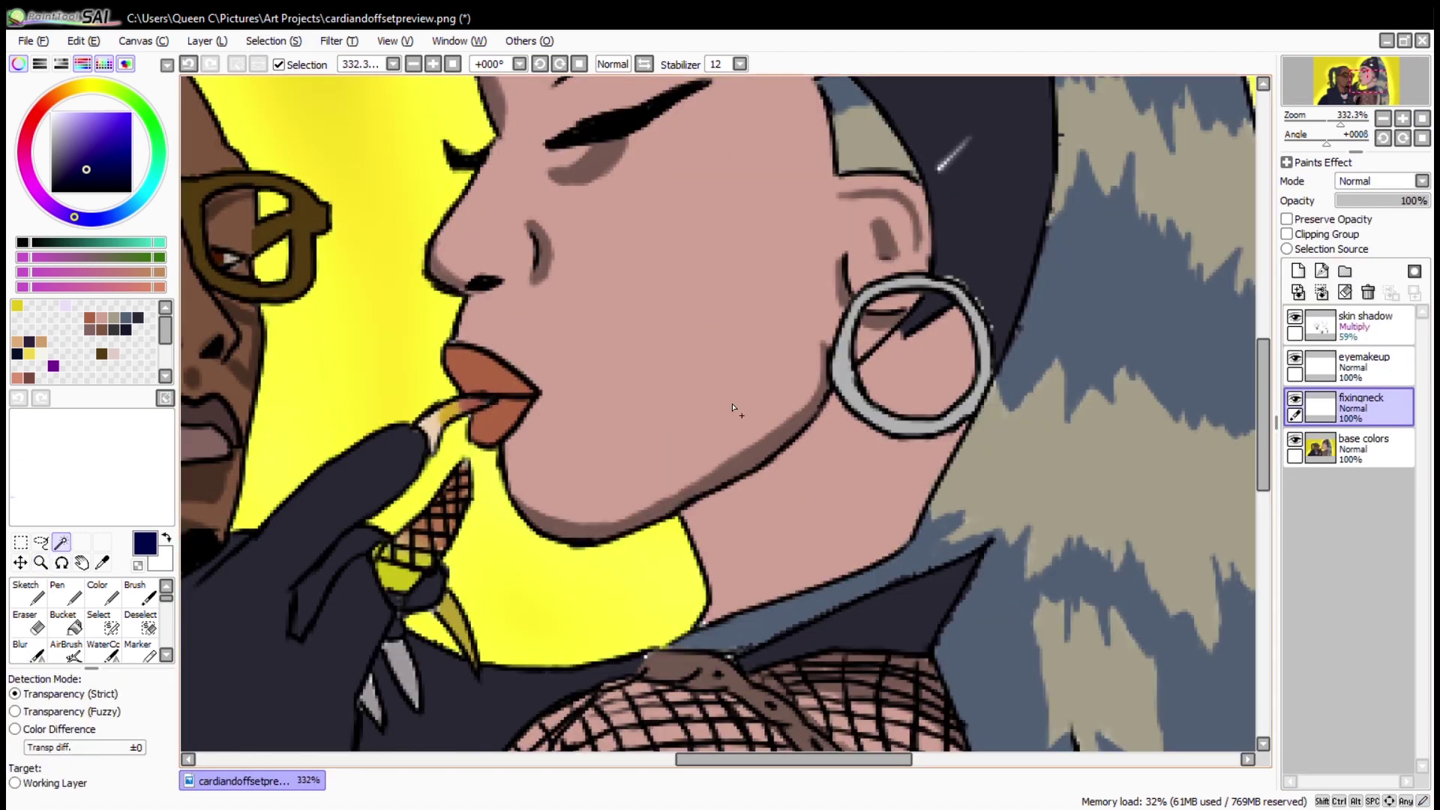
key(ctrl+z)
click(102, 622)
mouse_move(868, 402)
mouse_down()
mouse_move(917, 409)
mouse_move(916, 347)
mouse_move(941, 308)
mouse_up()
Trim the selection to the neck's outline, excluding the background, jaw, collar and hoop earring.
click(140, 621)
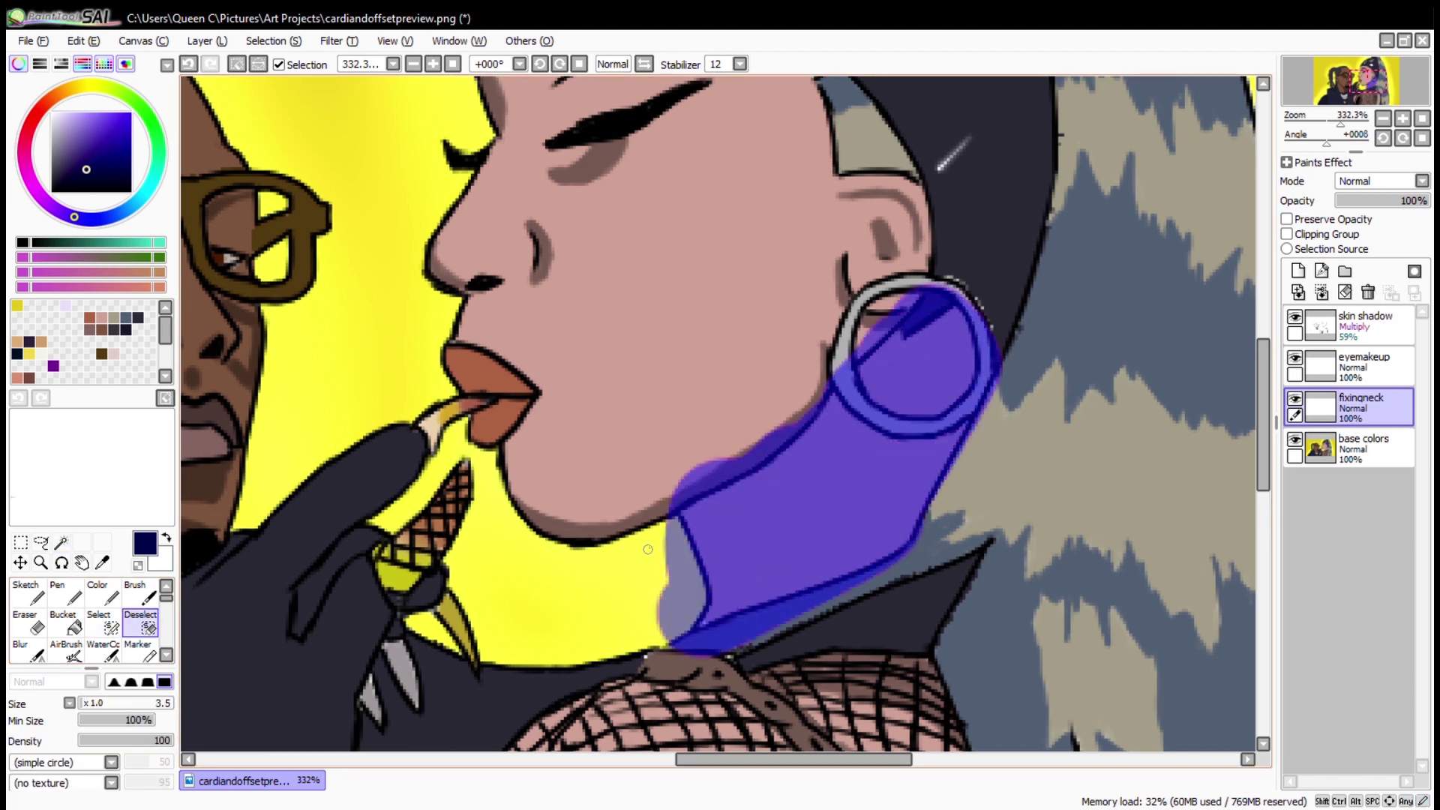
mouse_move(686, 490)
mouse_down()
mouse_move(679, 645)
mouse_move(790, 605)
mouse_up()
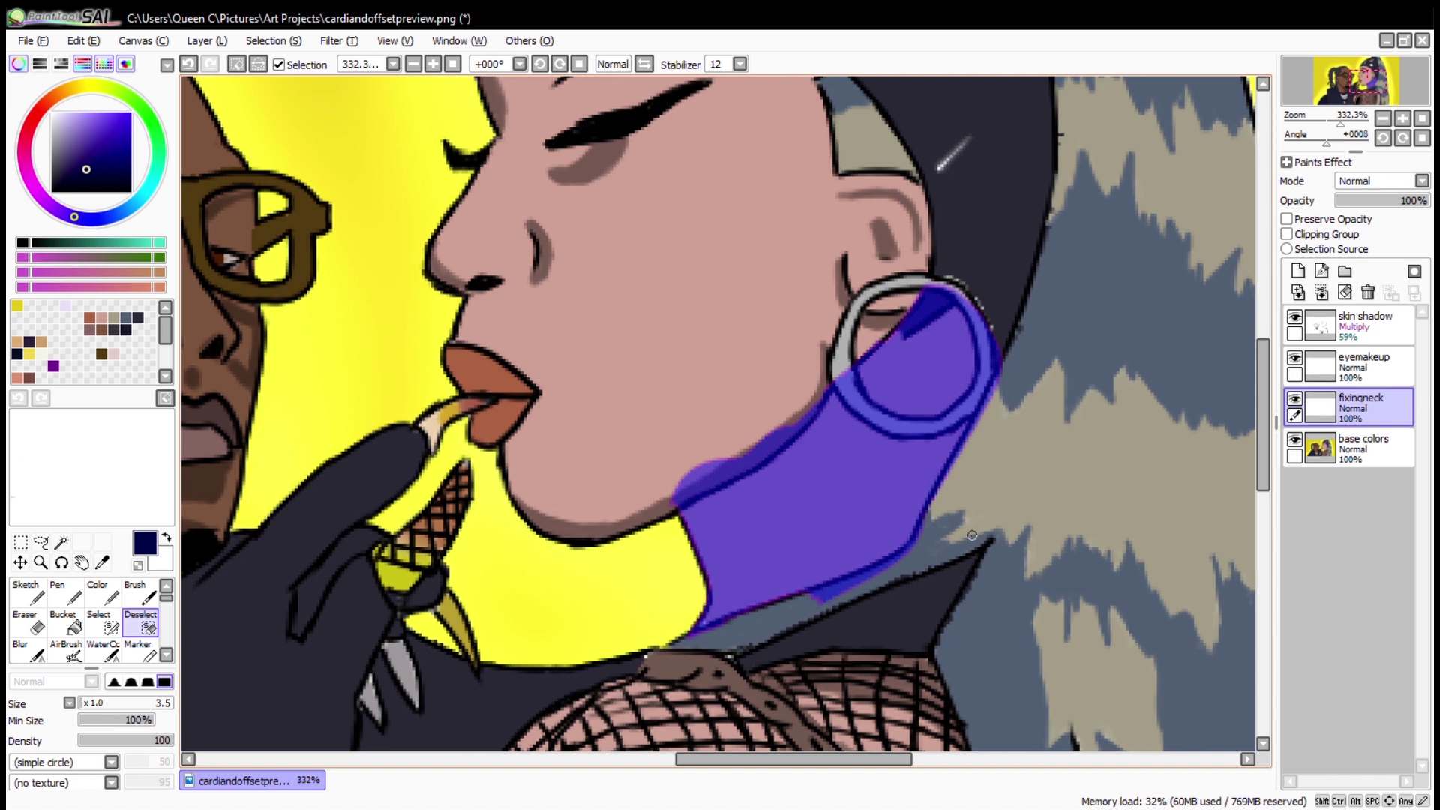
drag(679, 501, 731, 472)
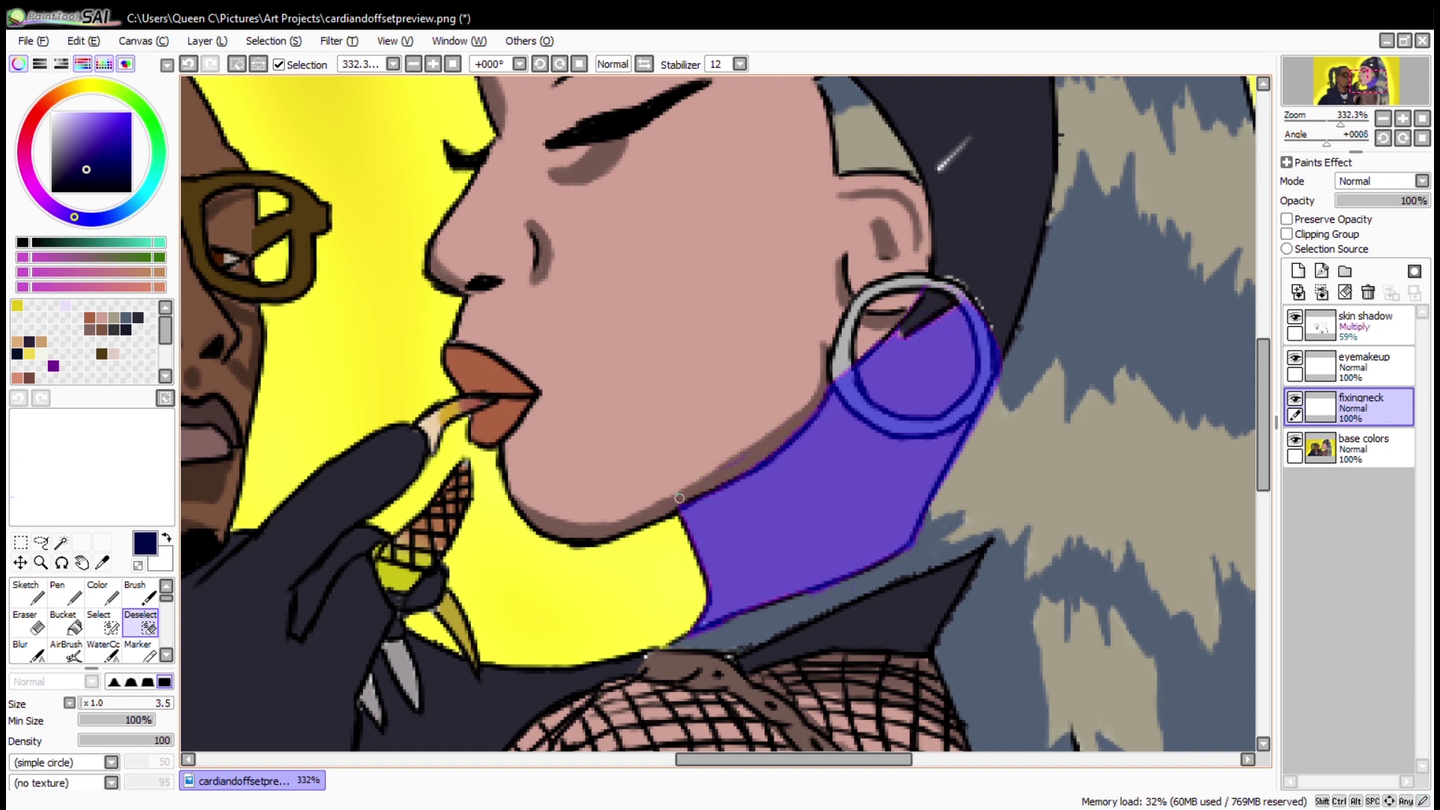
key(s)
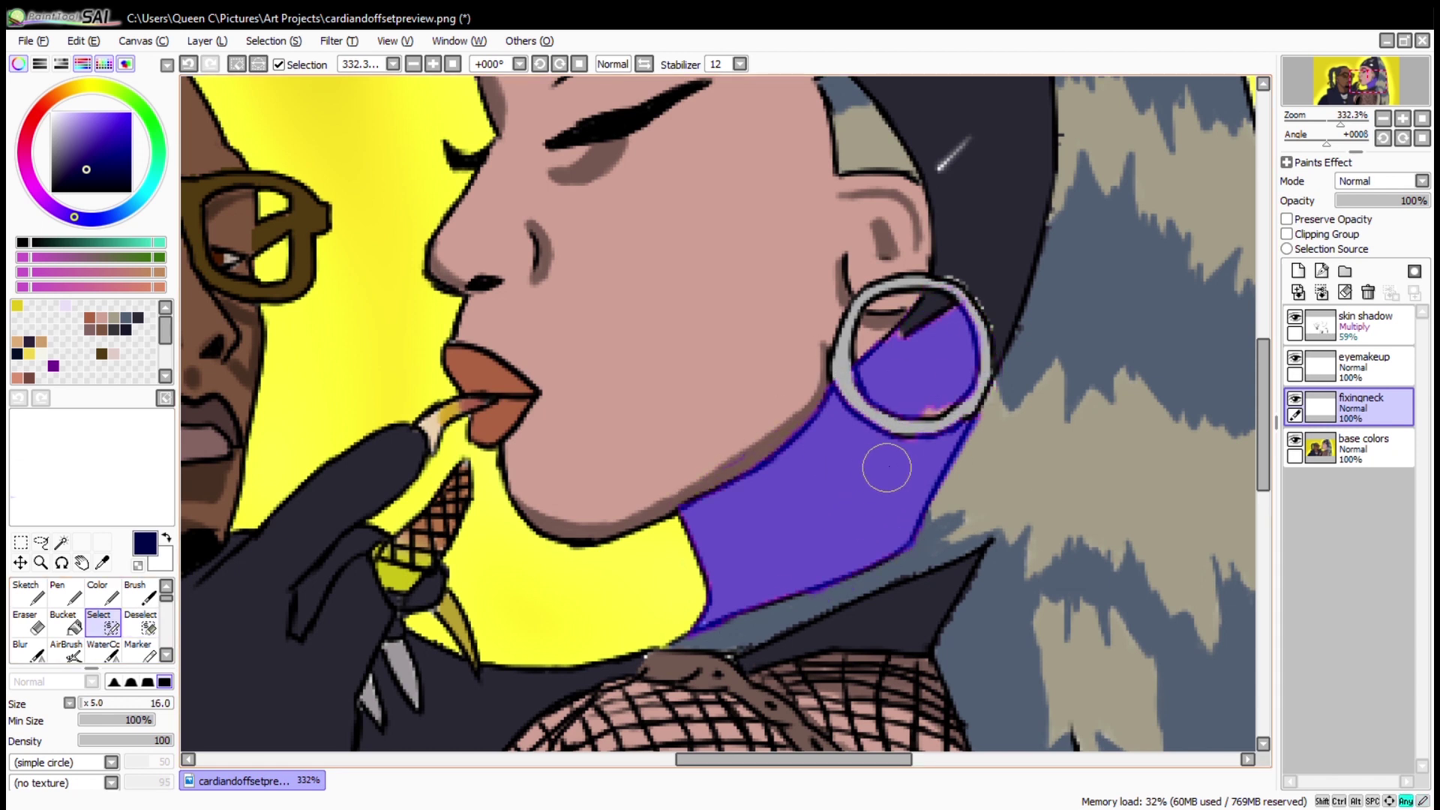
Paint the selected neck area with the dark color sampled from the head wrap, and clear the selection.
click(102, 594)
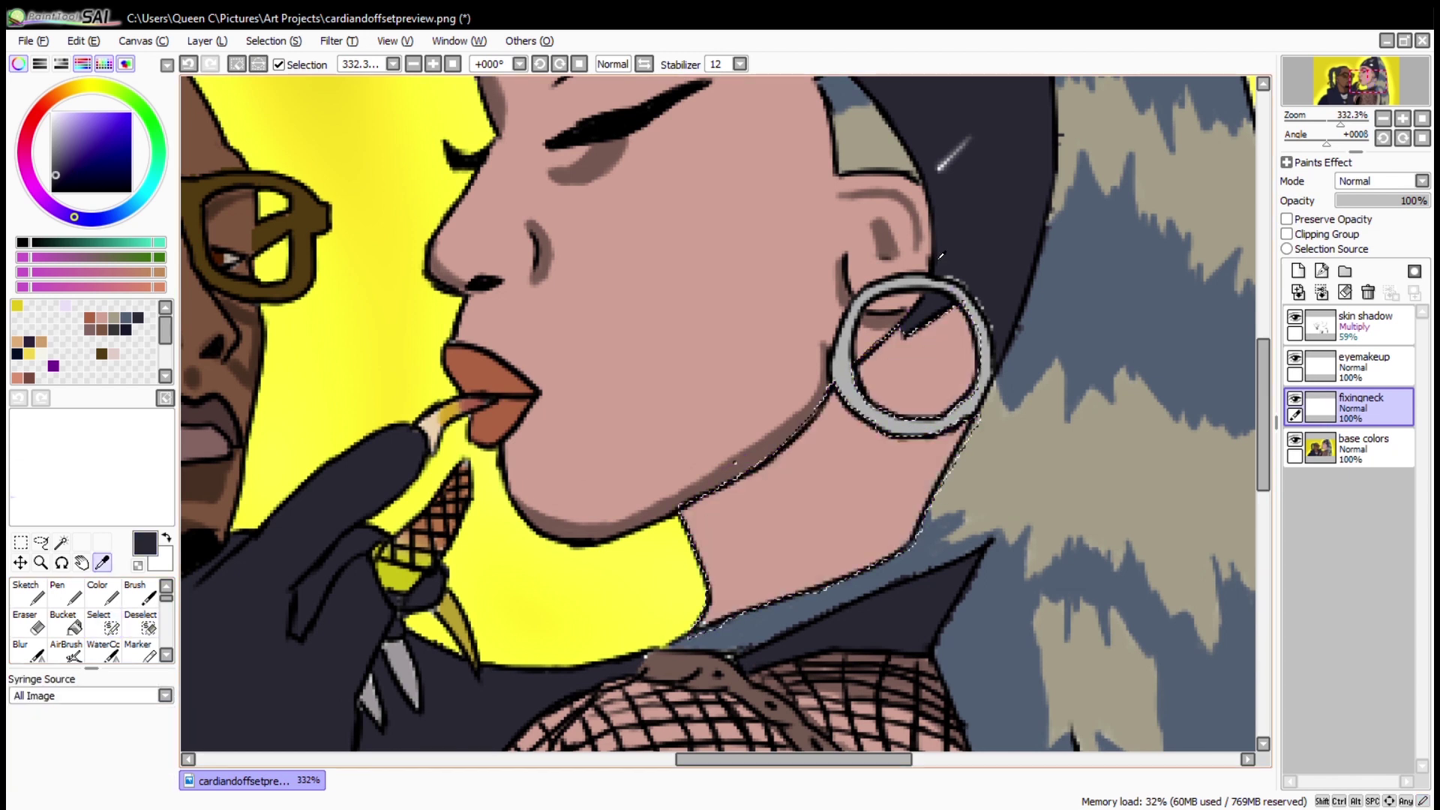
mouse_move(711, 476)
mouse_down()
mouse_move(923, 375)
mouse_move(968, 300)
mouse_up()
key(ctrl+d)
Clean up the neck color's edge with the eraser and merge the fixingneck layer into base colors.
key(e)
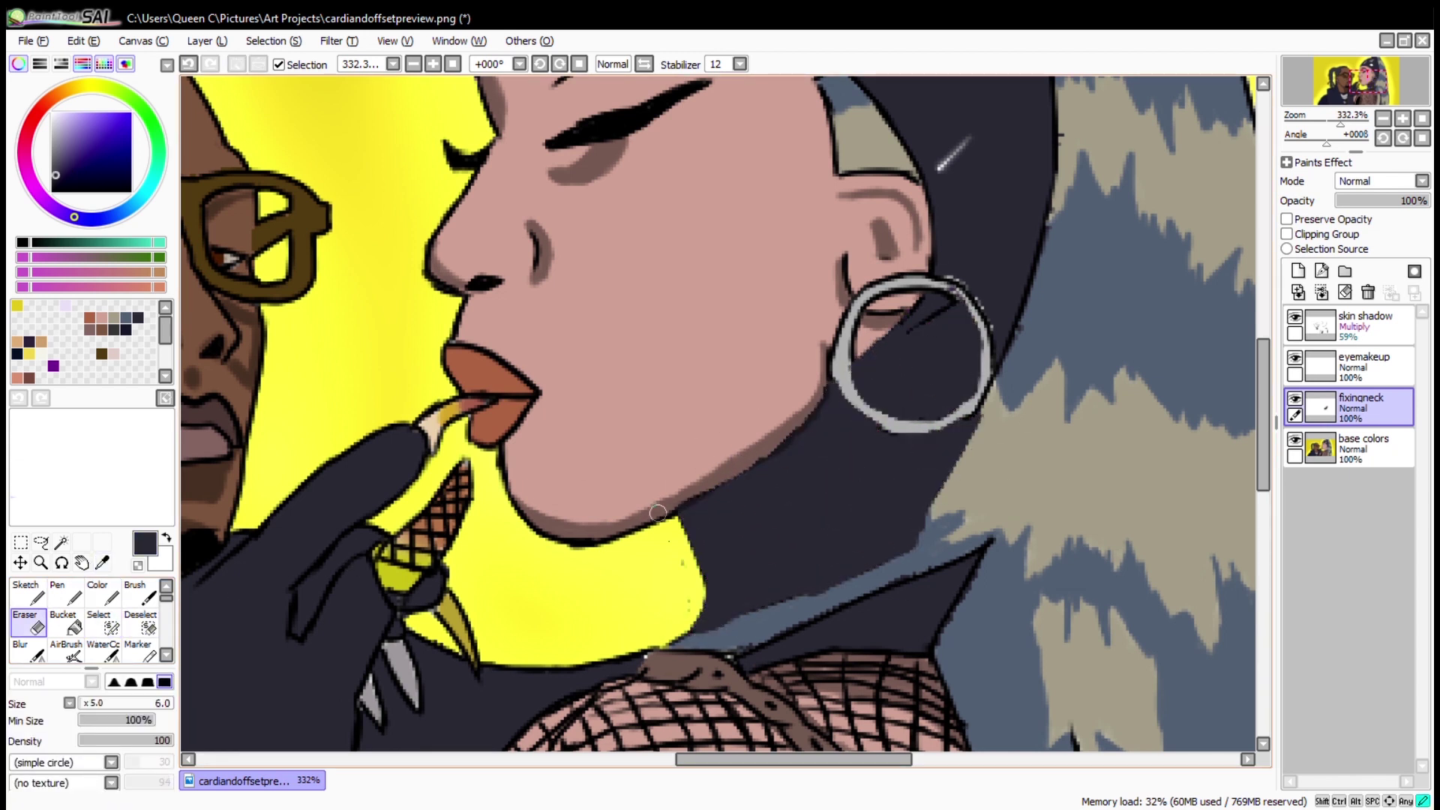
key(c)
click(1368, 292)
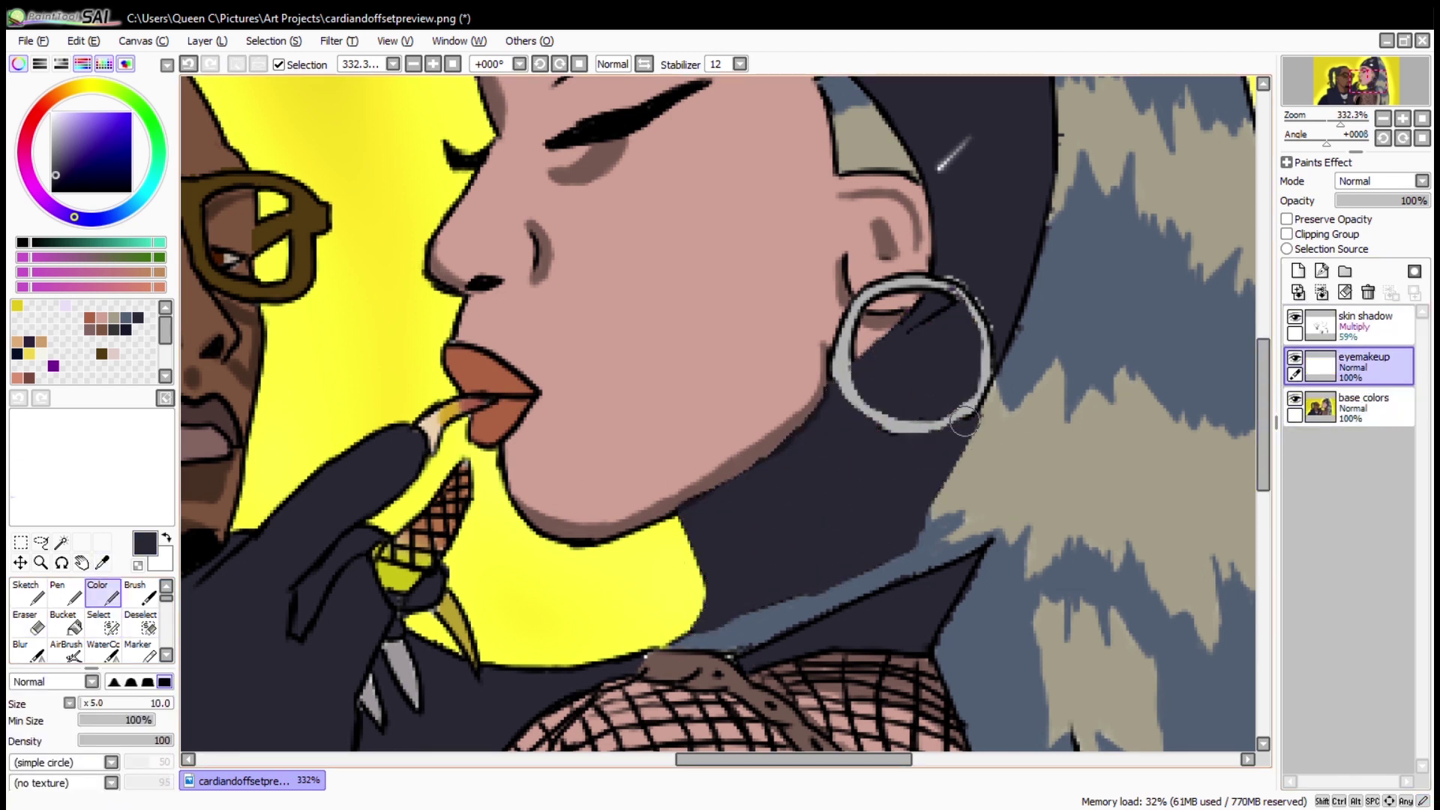
On the eyemakeup layer, paint yellow eyeshadow sampled from the background above the woman's eyeliner and tidy its edges.
drag(977, 424, 1033, 716)
alt+click(408, 353)
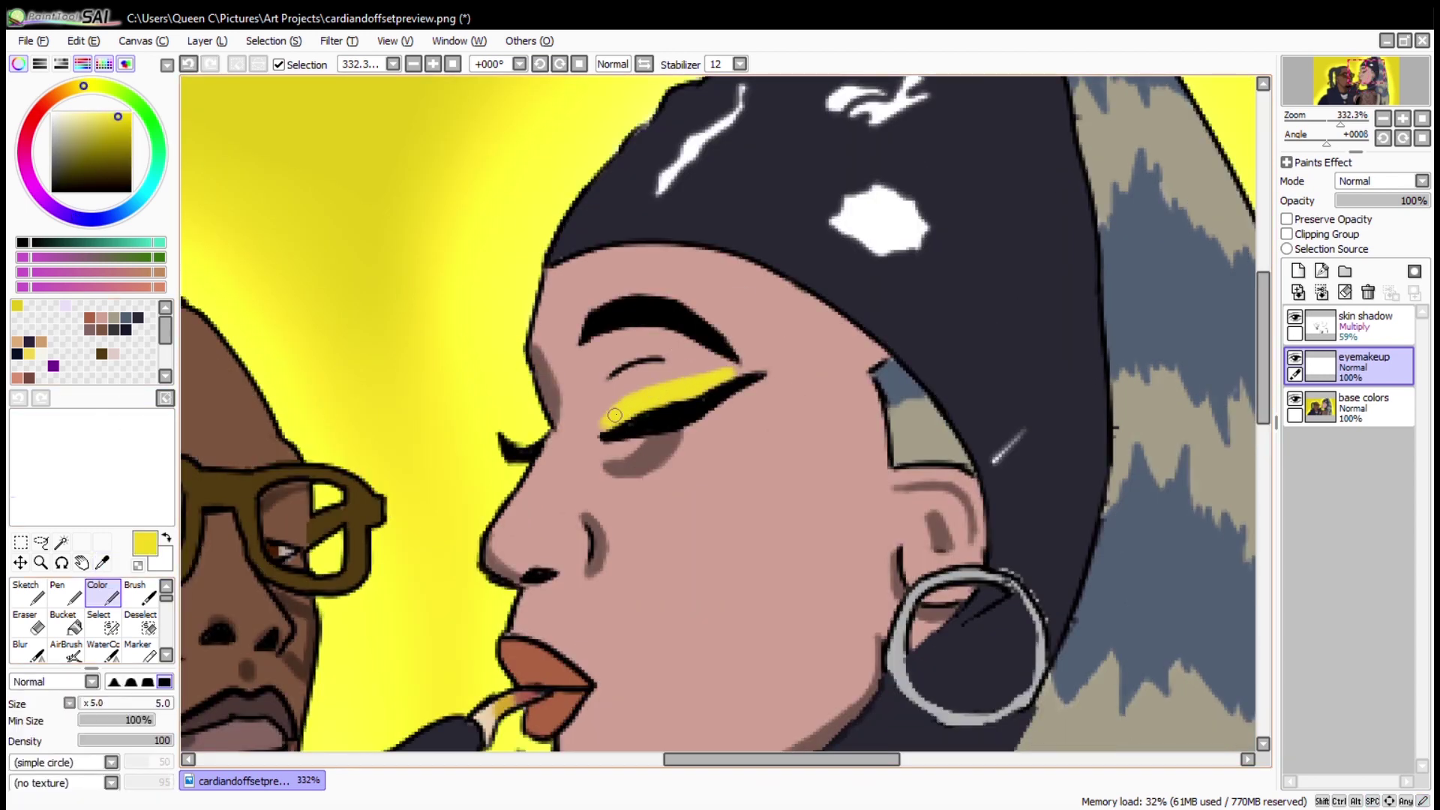
key(e)
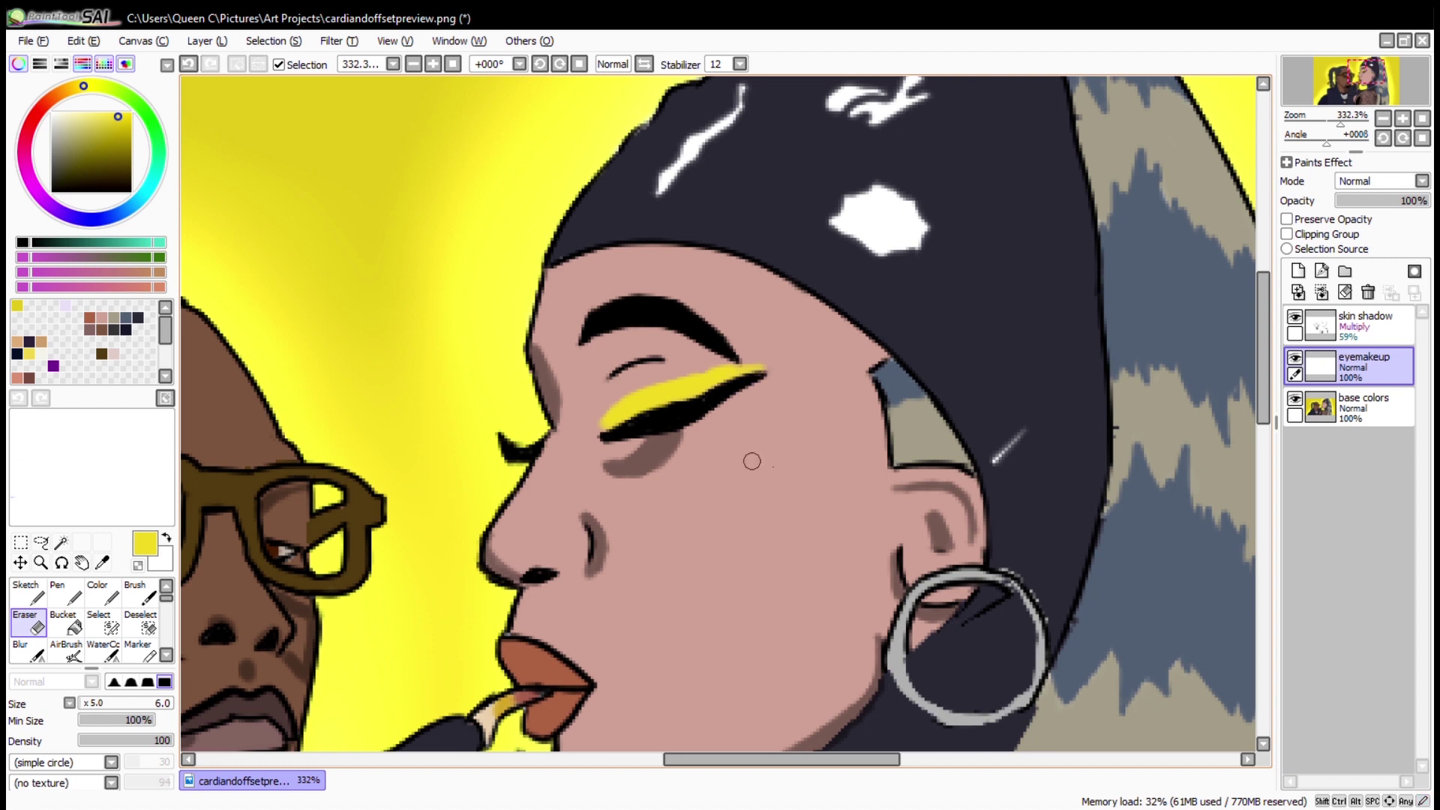
Paint orange-brown eyeshadow above the yellow on the woman's eyelid and blend the two colors with the Blur tool.
key(c)
alt+click(710, 288)
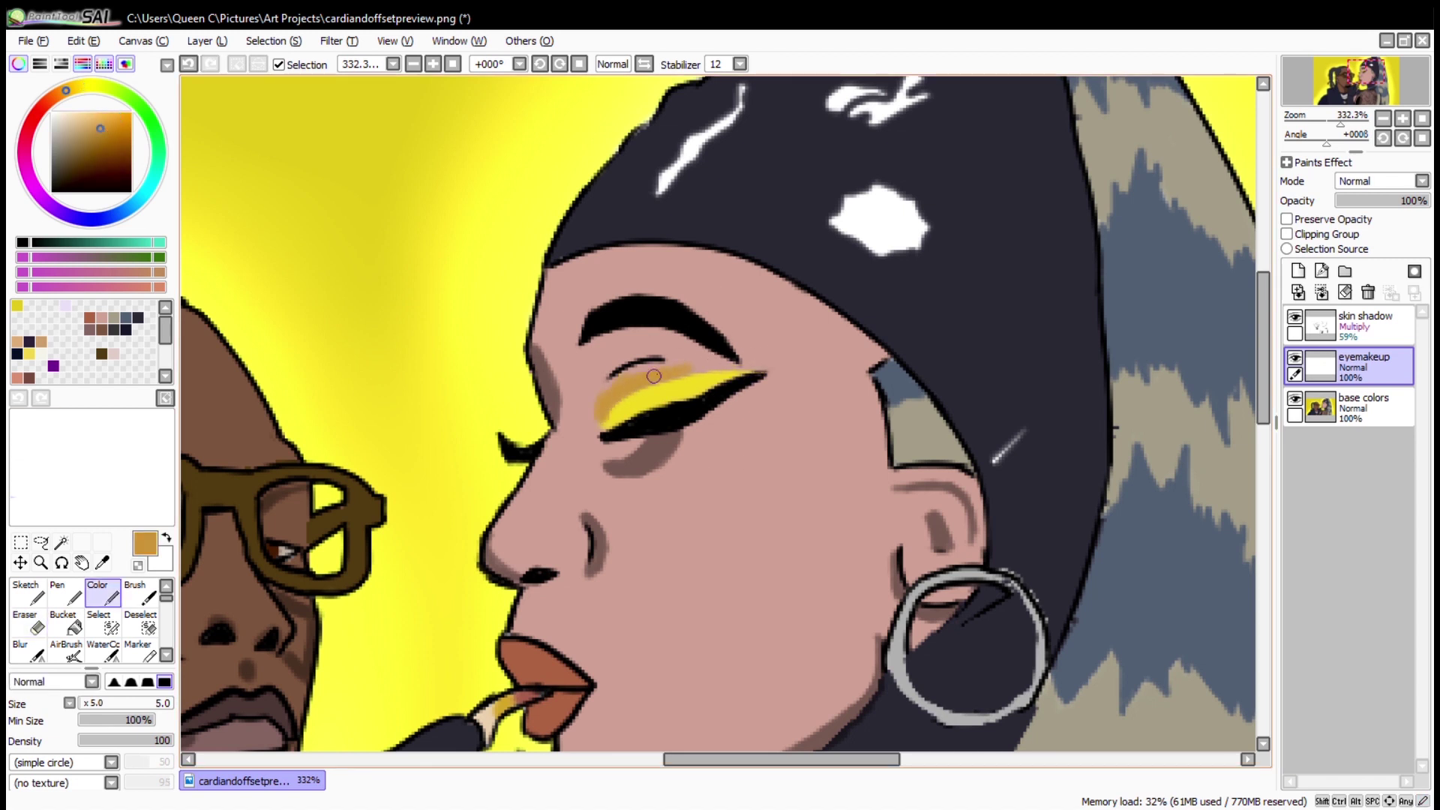
key(e)
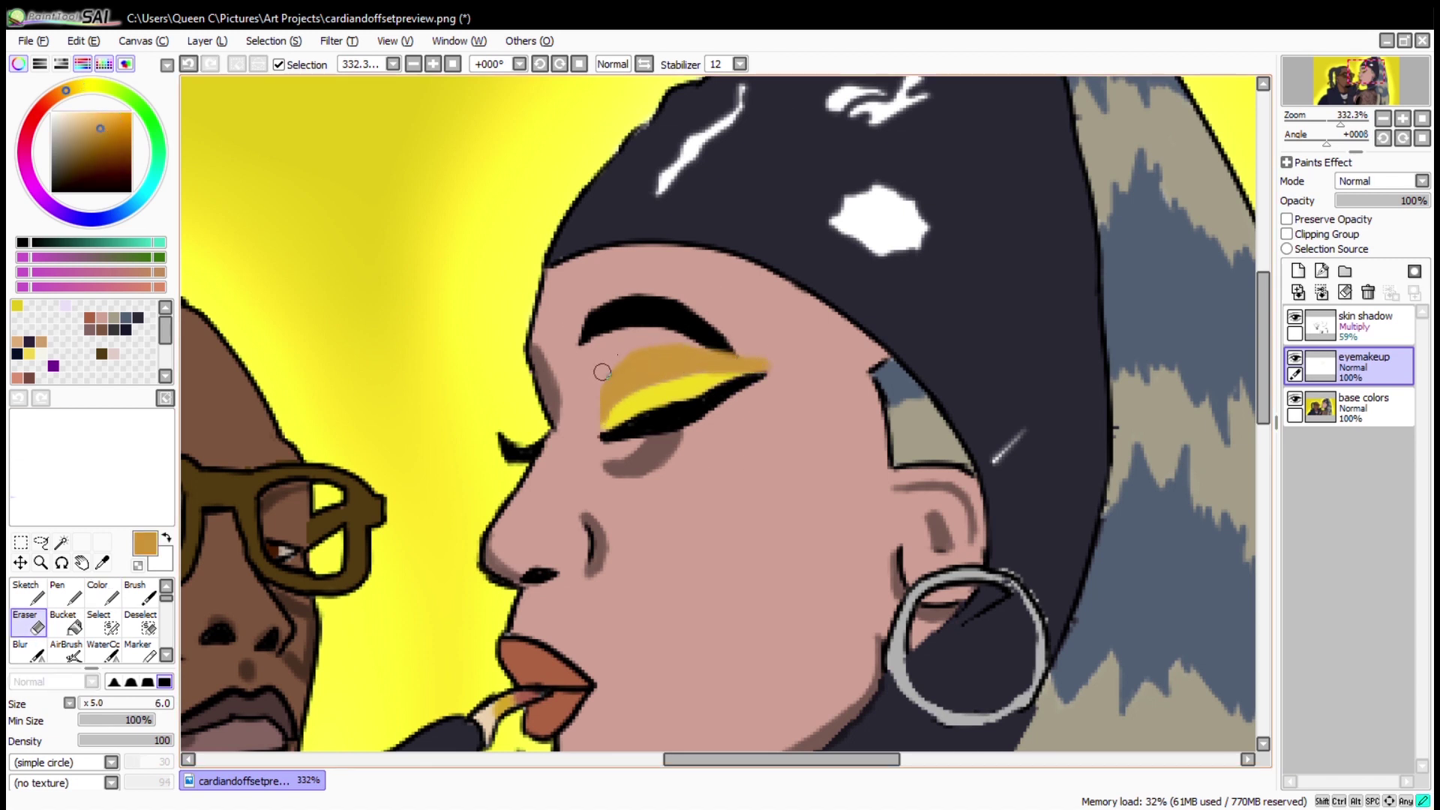
drag(603, 386, 605, 418)
key(b)
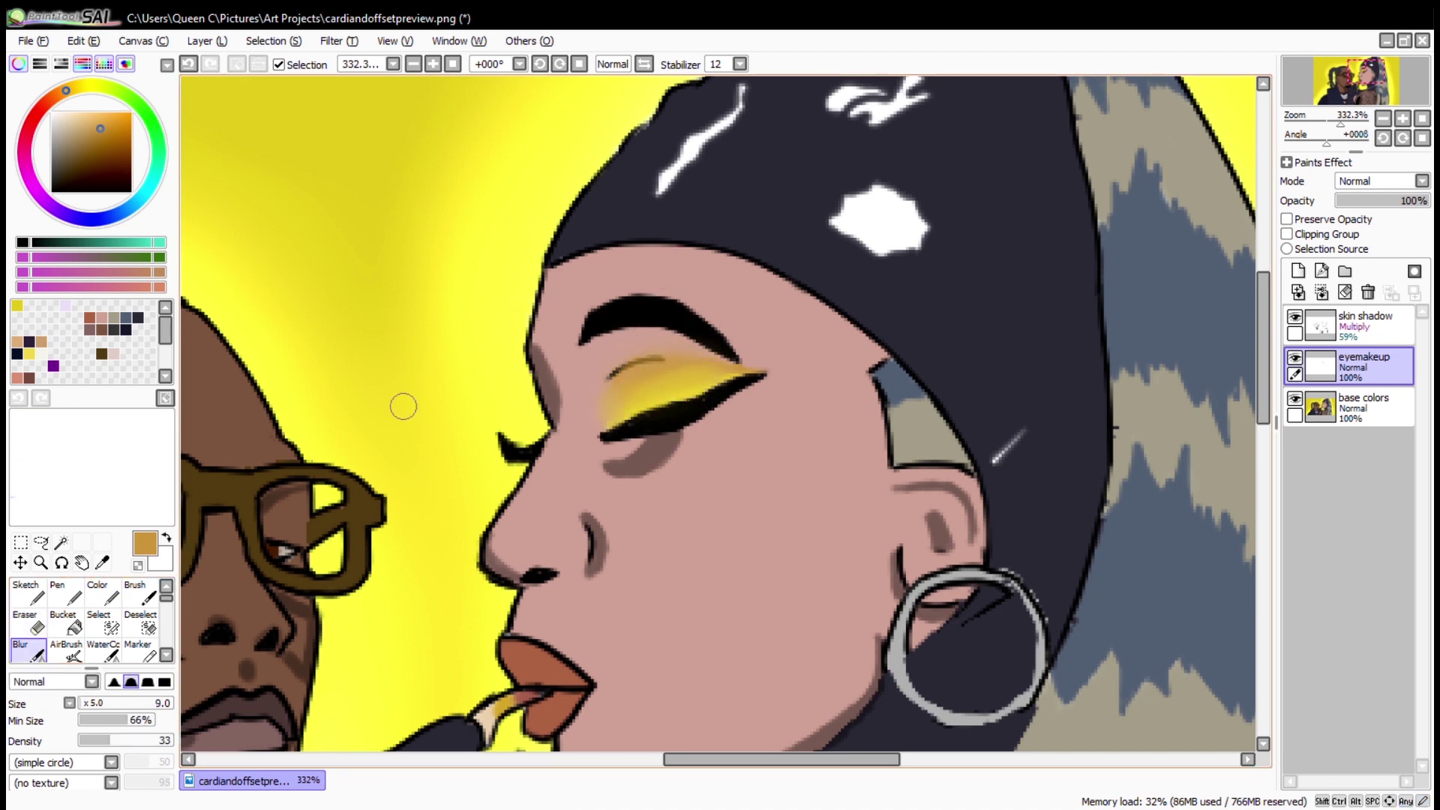
Trim the eyeshadow's upper edge with the eraser and merge the eyemakeup layer into base colors.
key(c)
key(e)
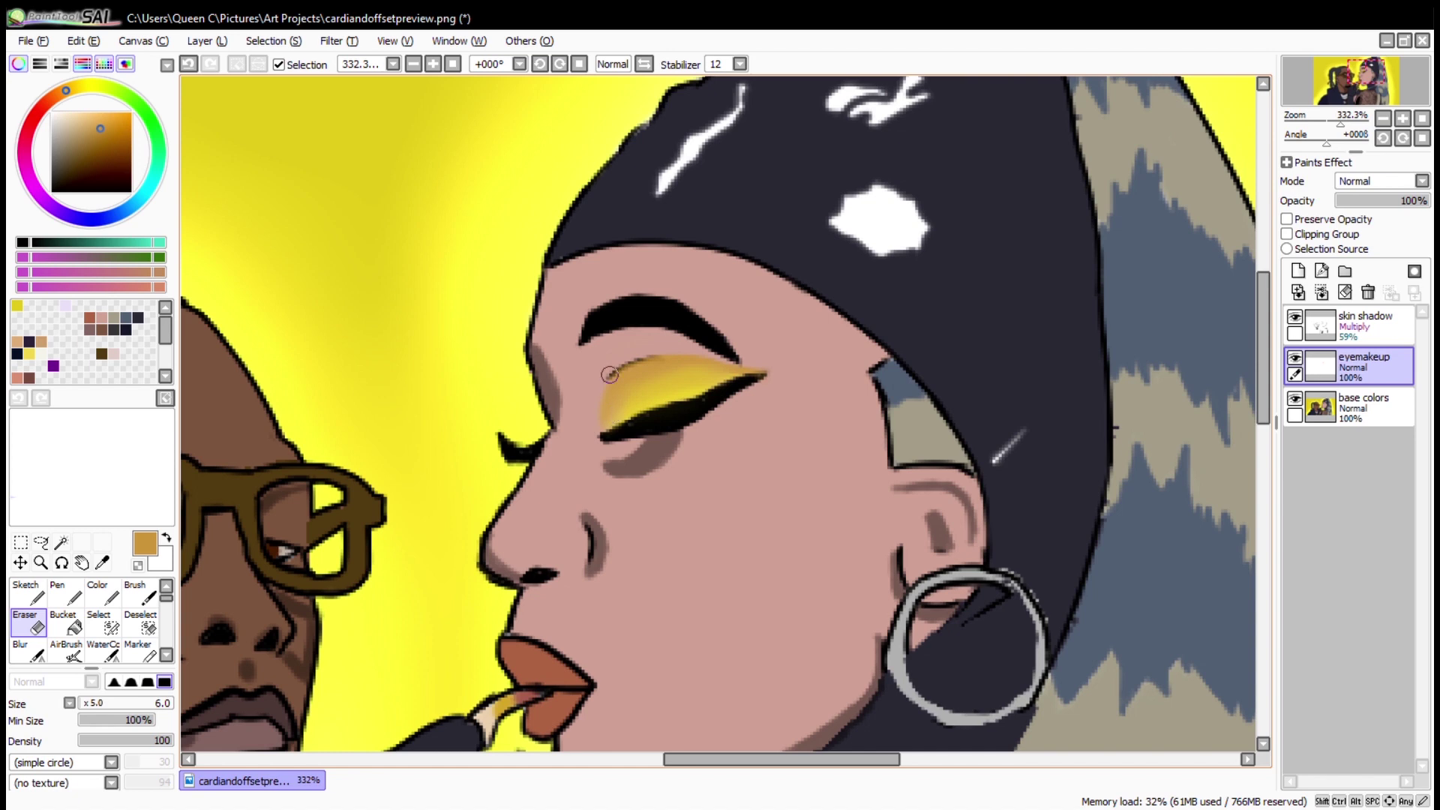
key(c)
key(e)
key(c)
scroll(1134, 590, down, 6)
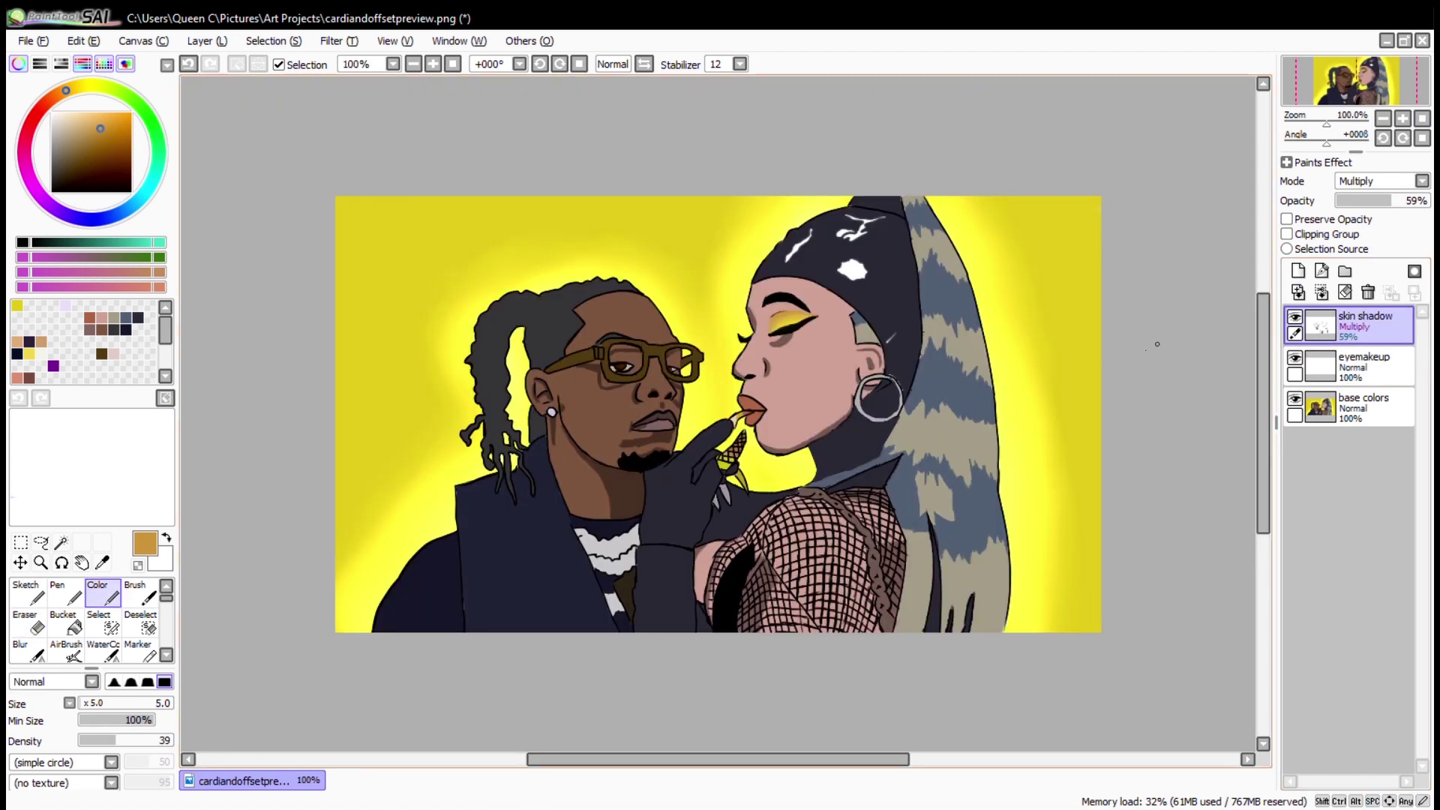
click(1359, 367)
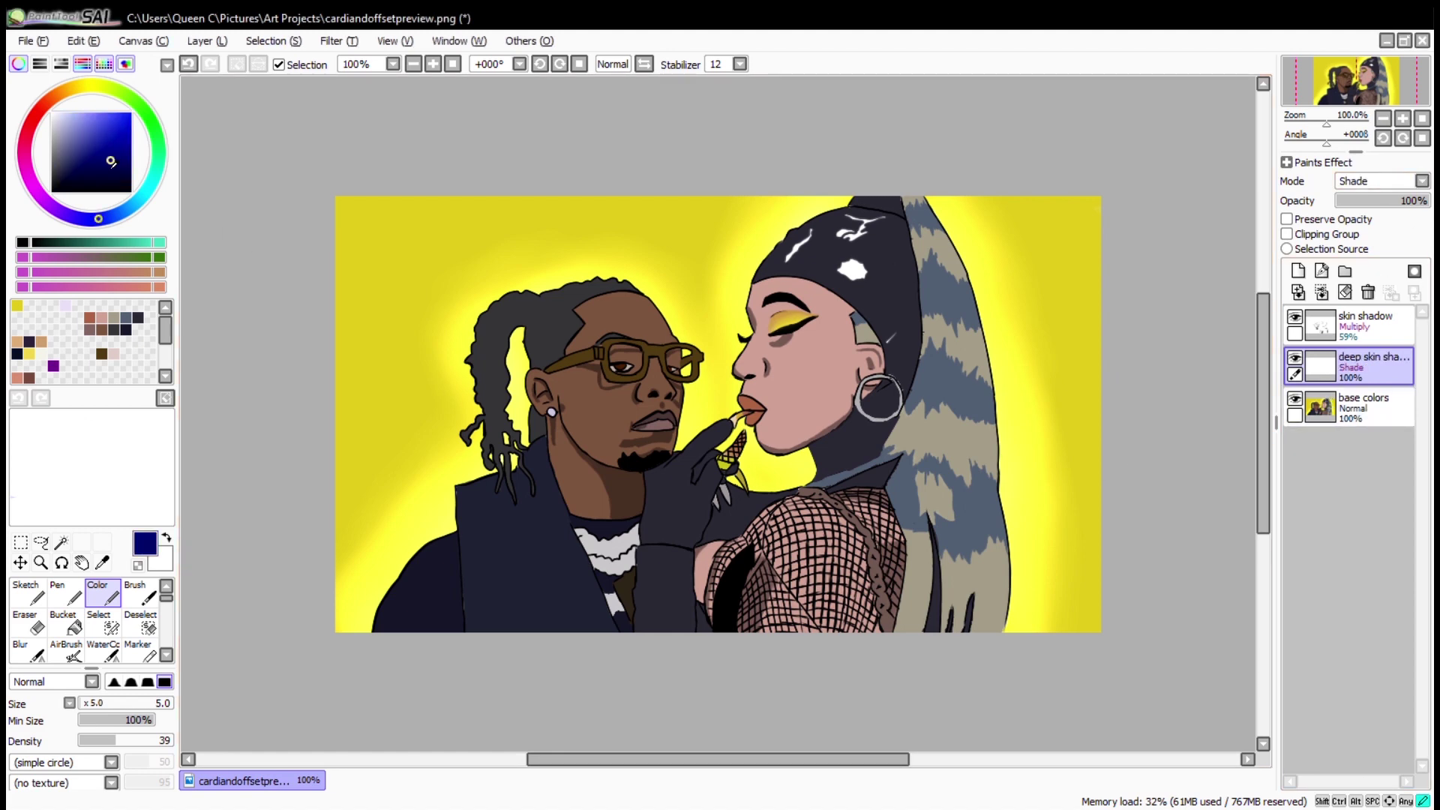
On a deep skin shading layer in Shade mode, paint dark blue shading on the man's lips and below his lower lip.
scroll(551, 416, up, 8)
key(ctrl+z)
drag(600, 435, 727, 421)
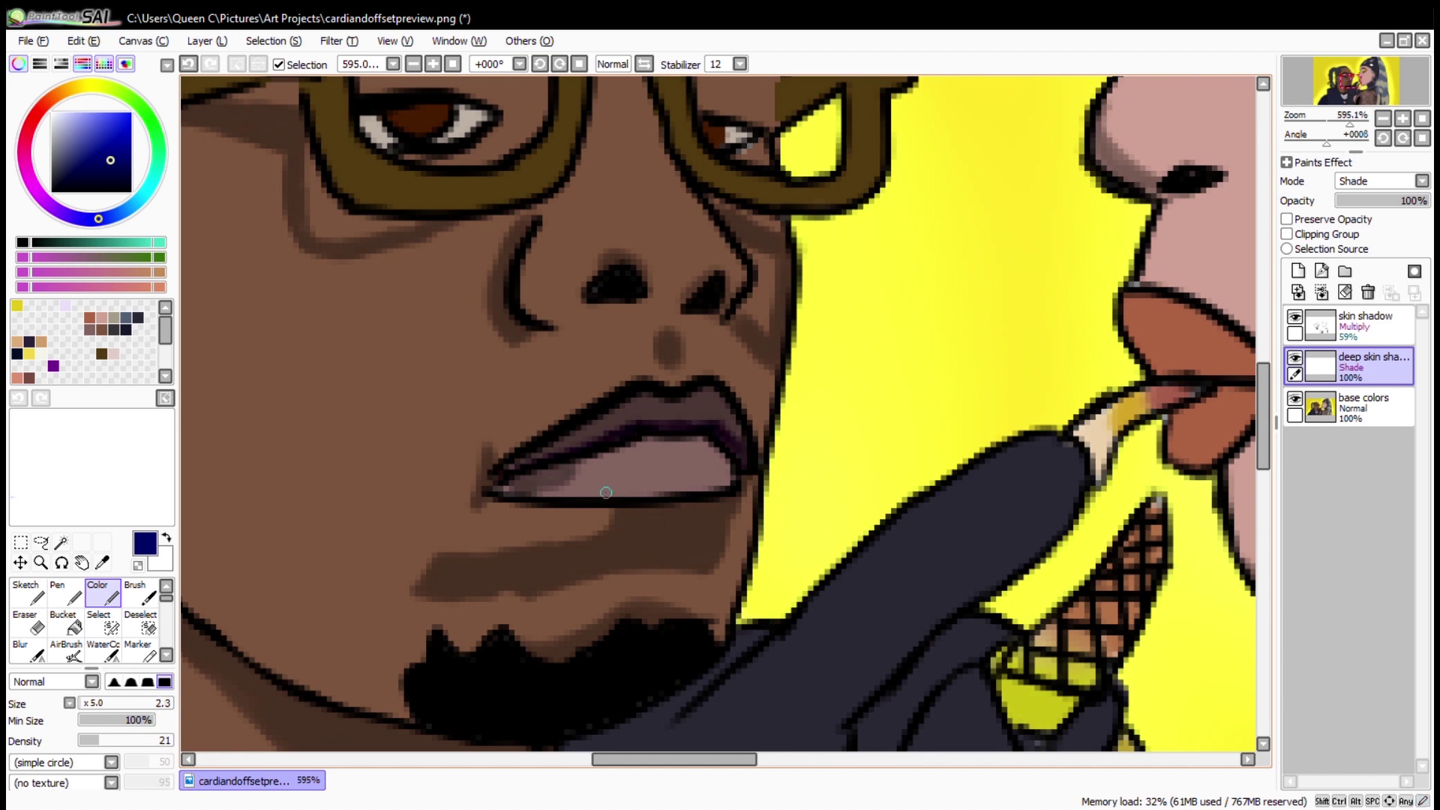
drag(633, 527, 705, 534)
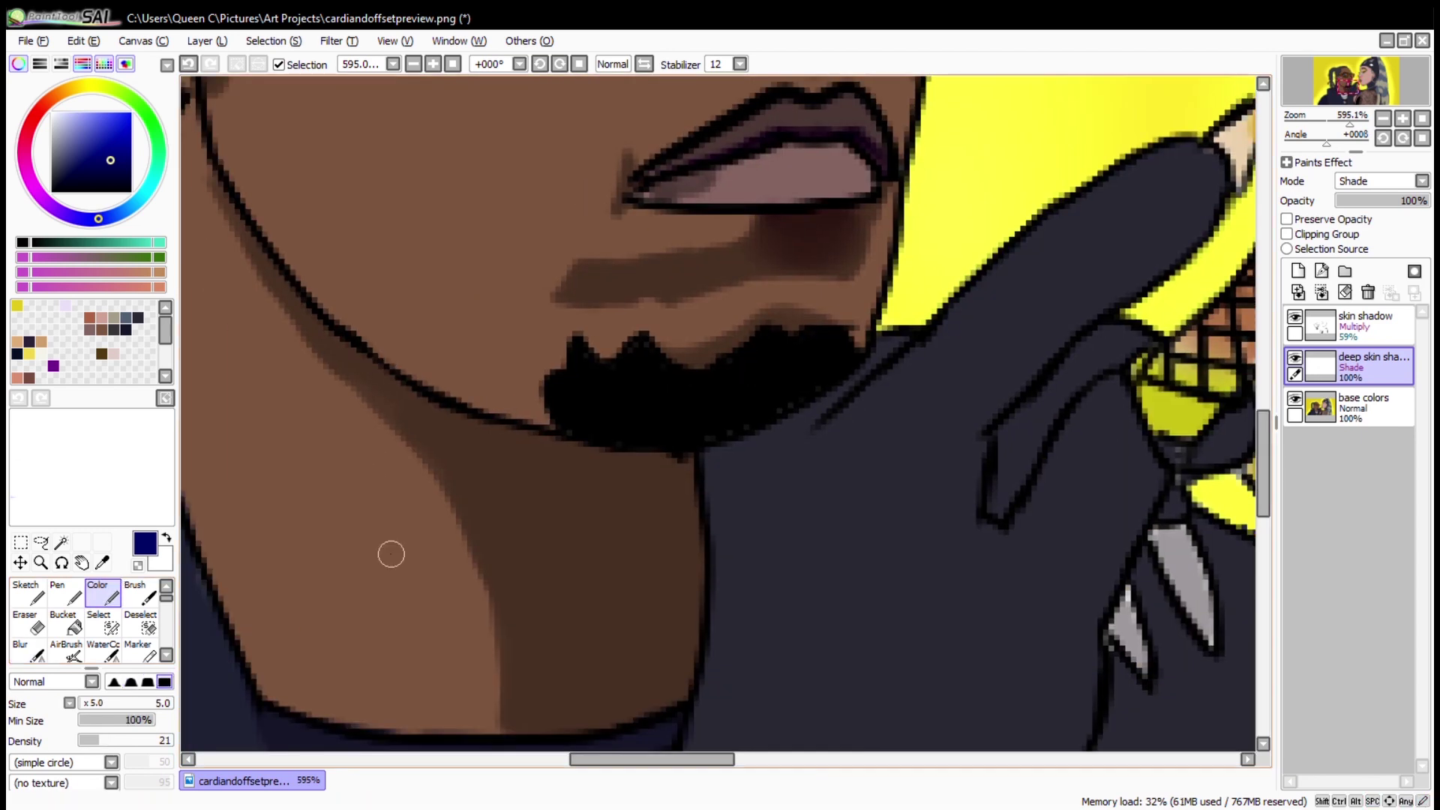
Paint deep shading on the man's neck beneath his jaw and blend it with the Blur tool.
mouse_move(525, 439)
mouse_down()
mouse_move(537, 457)
mouse_move(675, 475)
mouse_move(626, 494)
mouse_move(713, 398)
mouse_up()
key(b)
mouse_move(555, 465)
mouse_down()
mouse_move(601, 601)
mouse_move(621, 492)
mouse_move(582, 550)
mouse_up()
scroll(582, 549, down, 5)
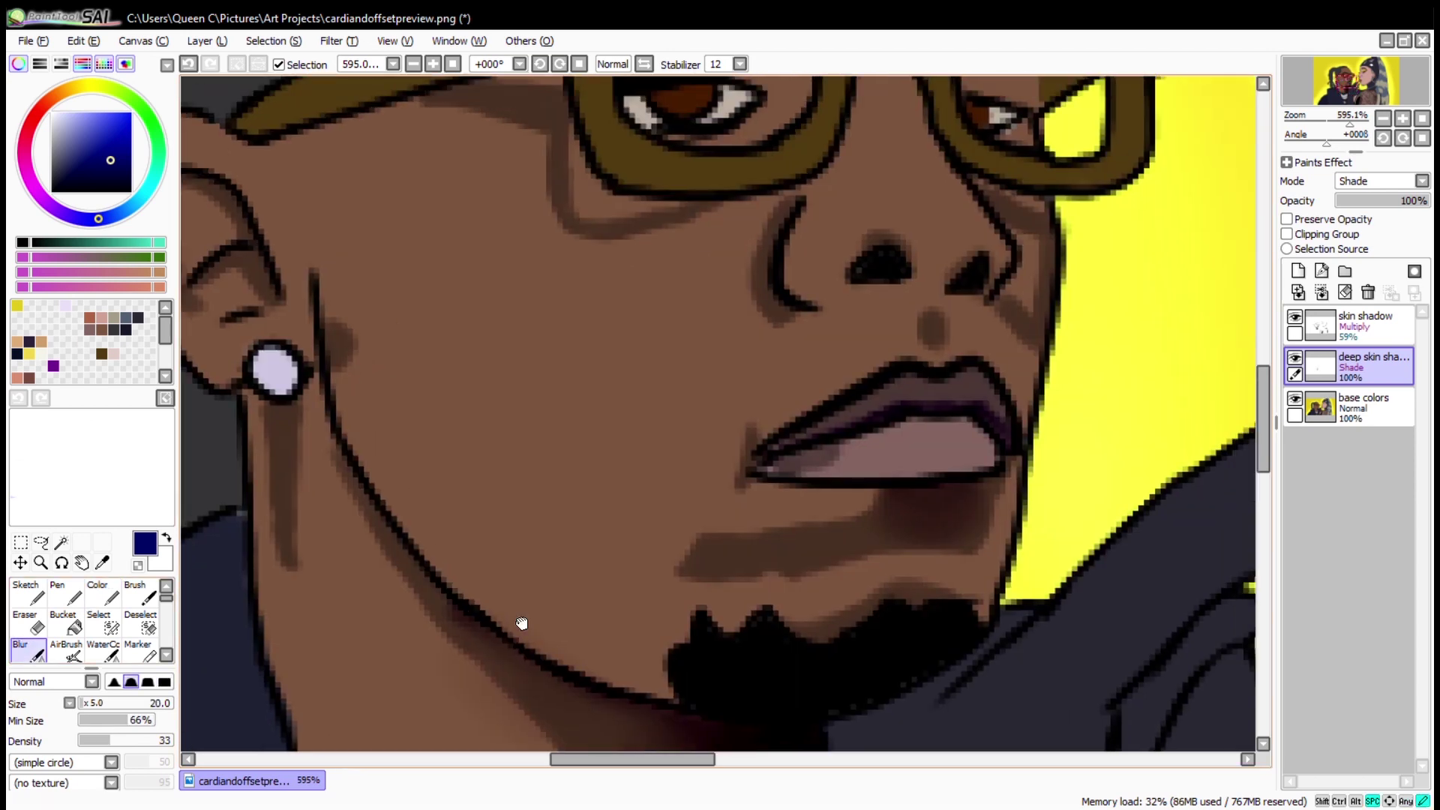
Paint deep shading under the man's glasses temple, below the frame and above his eye.
drag(395, 389, 465, 420)
click(103, 594)
mouse_move(742, 480)
mouse_down()
mouse_move(740, 347)
mouse_move(705, 360)
mouse_up()
key(b)
drag(758, 319, 640, 386)
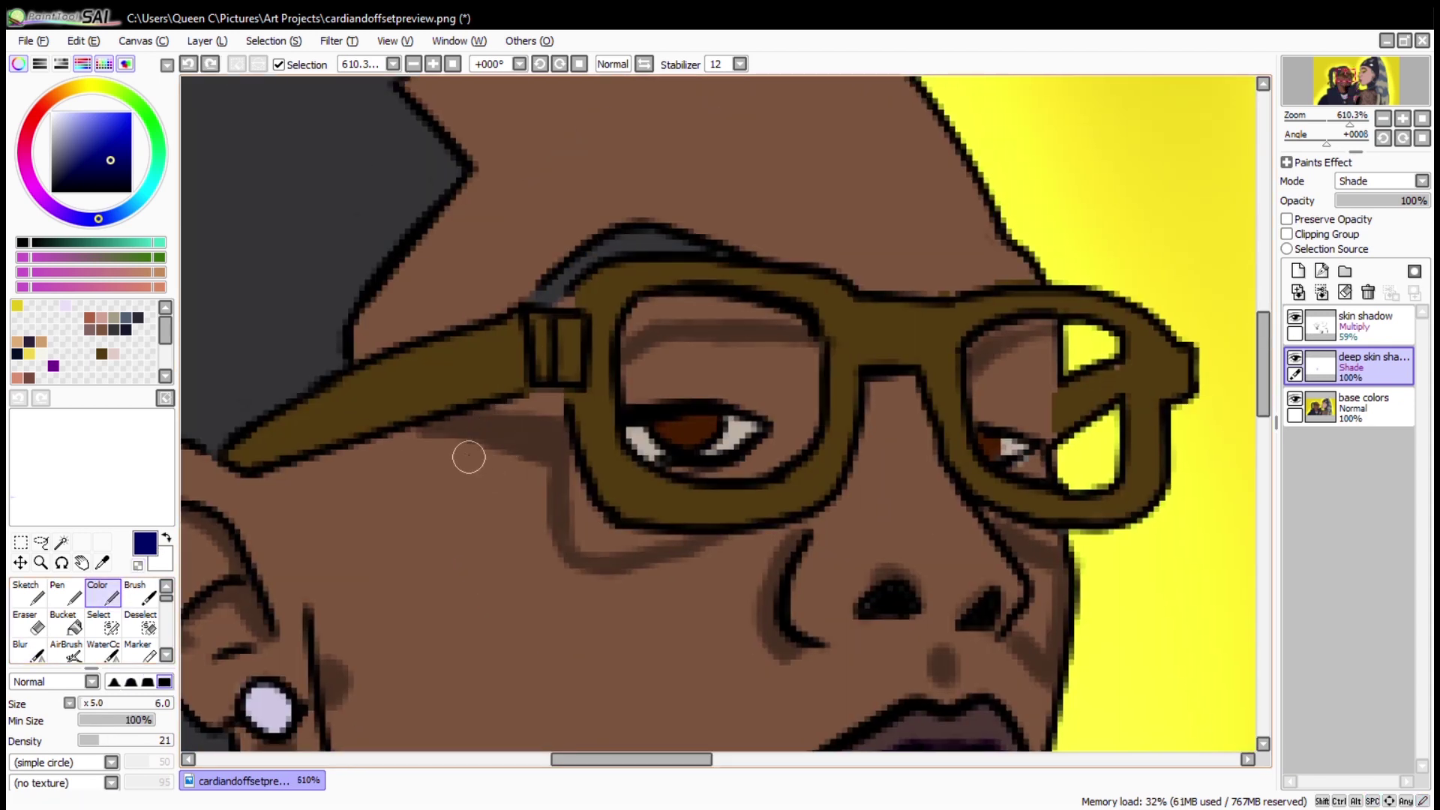
mouse_move(469, 457)
mouse_down()
mouse_move(498, 425)
mouse_move(547, 488)
mouse_move(451, 408)
mouse_up()
key(bracketleft)
key(bracketleft)
mouse_move(705, 497)
mouse_down()
mouse_move(634, 478)
mouse_move(621, 518)
mouse_up()
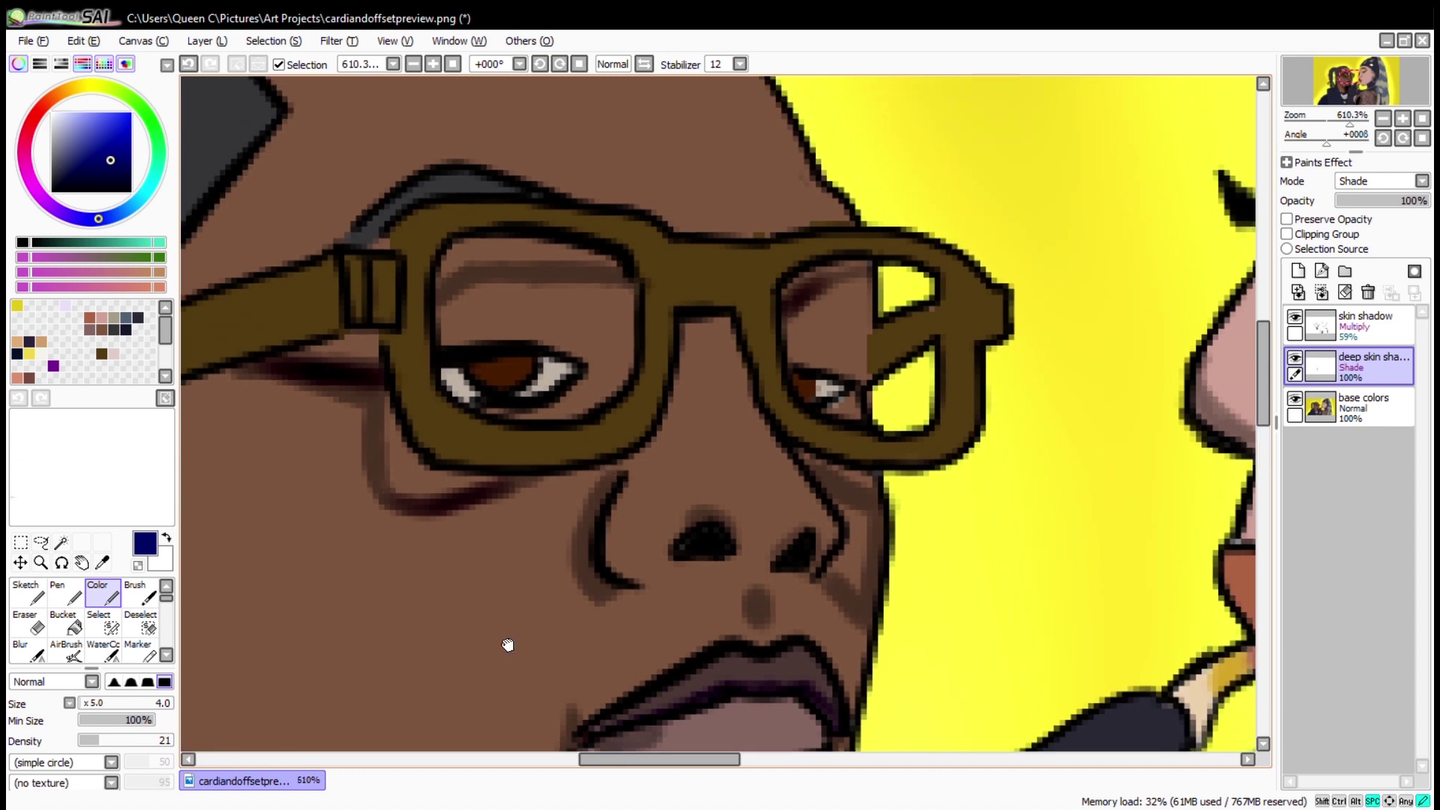
Paint deep shading inside the woman's ear, beside her lower lip and along her jaw.
click(1422, 119)
scroll(1056, 299, up, 5)
drag(717, 473, 690, 742)
drag(668, 495, 727, 465)
key(ctrl+z)
mouse_move(615, 615)
mouse_down()
mouse_move(712, 563)
mouse_move(642, 598)
mouse_move(458, 583)
mouse_up()
key(b)
key(c)
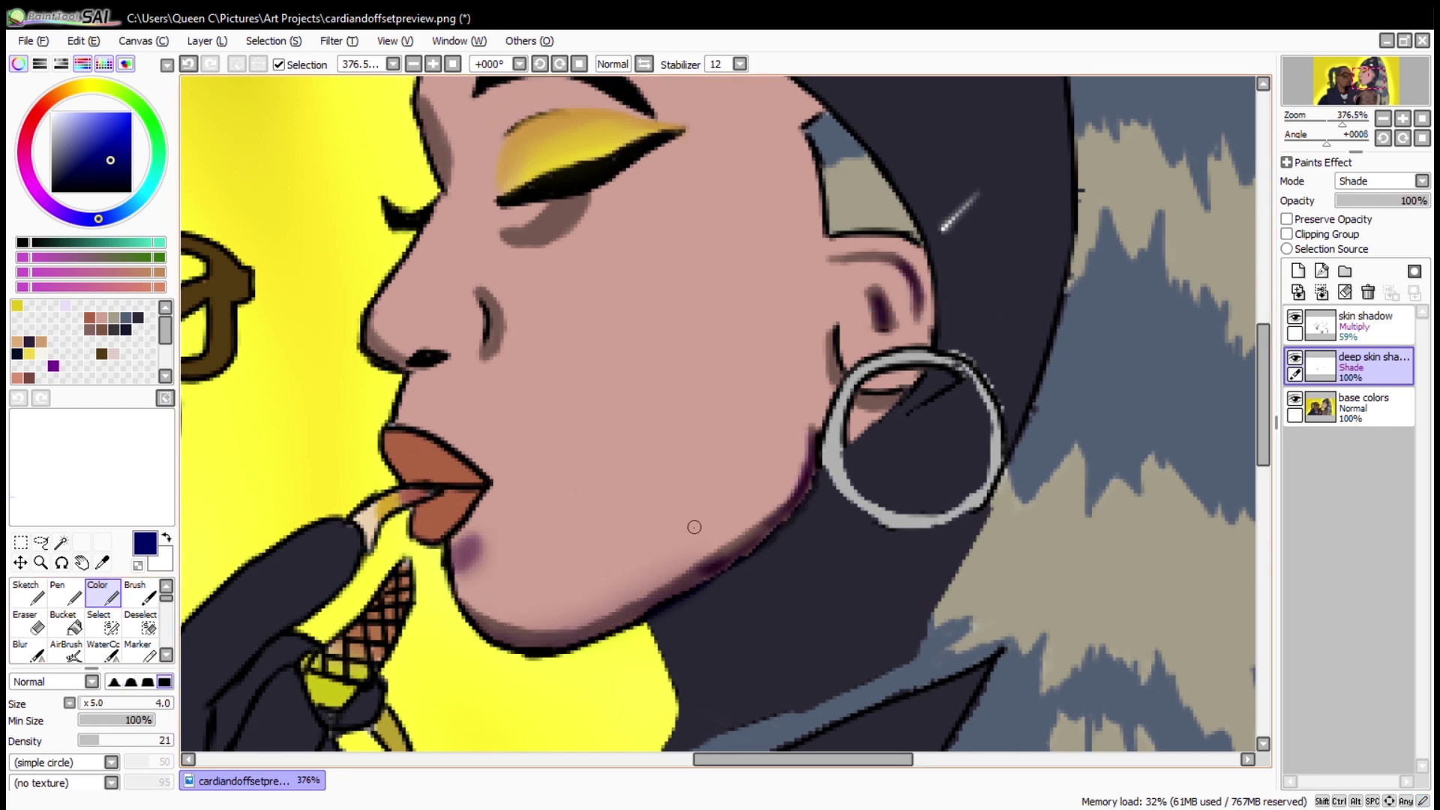
Deepen the shading along the woman's jawline and blend it into the skin.
drag(600, 626, 773, 517)
drag(705, 570, 806, 442)
key(e)
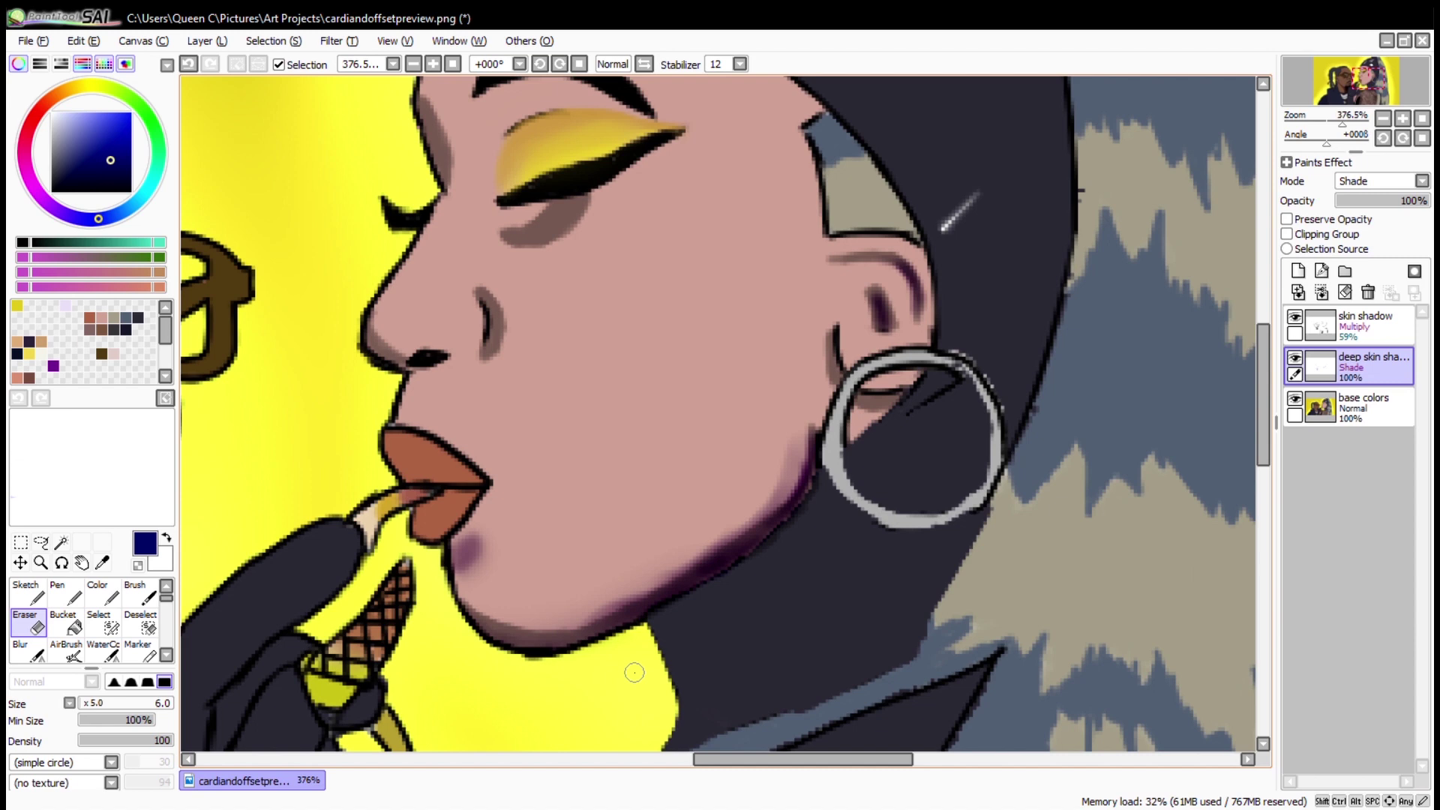
key(b)
mouse_move(593, 630)
mouse_down()
mouse_move(781, 443)
mouse_move(867, 540)
mouse_up()
Erase the deep shading from the woman's jawline and chin.
key(Home)
key(e)
mouse_move(323, 363)
mouse_down()
mouse_move(469, 482)
mouse_move(817, 203)
mouse_up()
drag(825, 278, 756, 388)
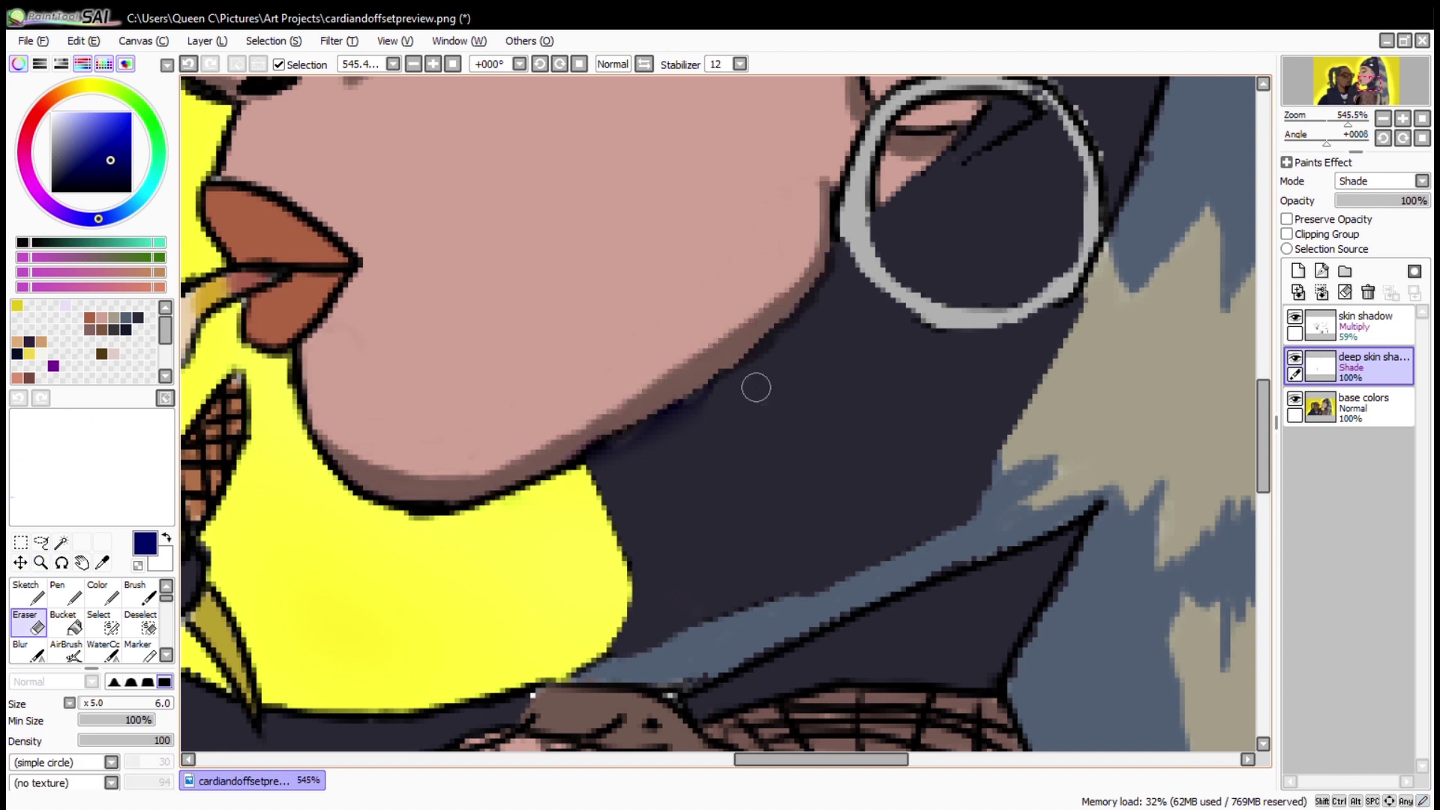
Repaint the dark shading along the underside of the woman's chin and jaw with an adjusted brush density.
click(103, 593)
click(171, 741)
drag(438, 491, 501, 478)
key(ctrl+z)
drag(114, 741, 132, 741)
mouse_move(407, 472)
mouse_down()
mouse_move(665, 379)
mouse_move(758, 323)
mouse_up()
drag(322, 458, 472, 495)
Blend the upper edge of the woman's jaw shading smoothly into the skin with a larger Blur brush.
key(b)
drag(440, 418, 621, 424)
key(ctrl+z)
key(e)
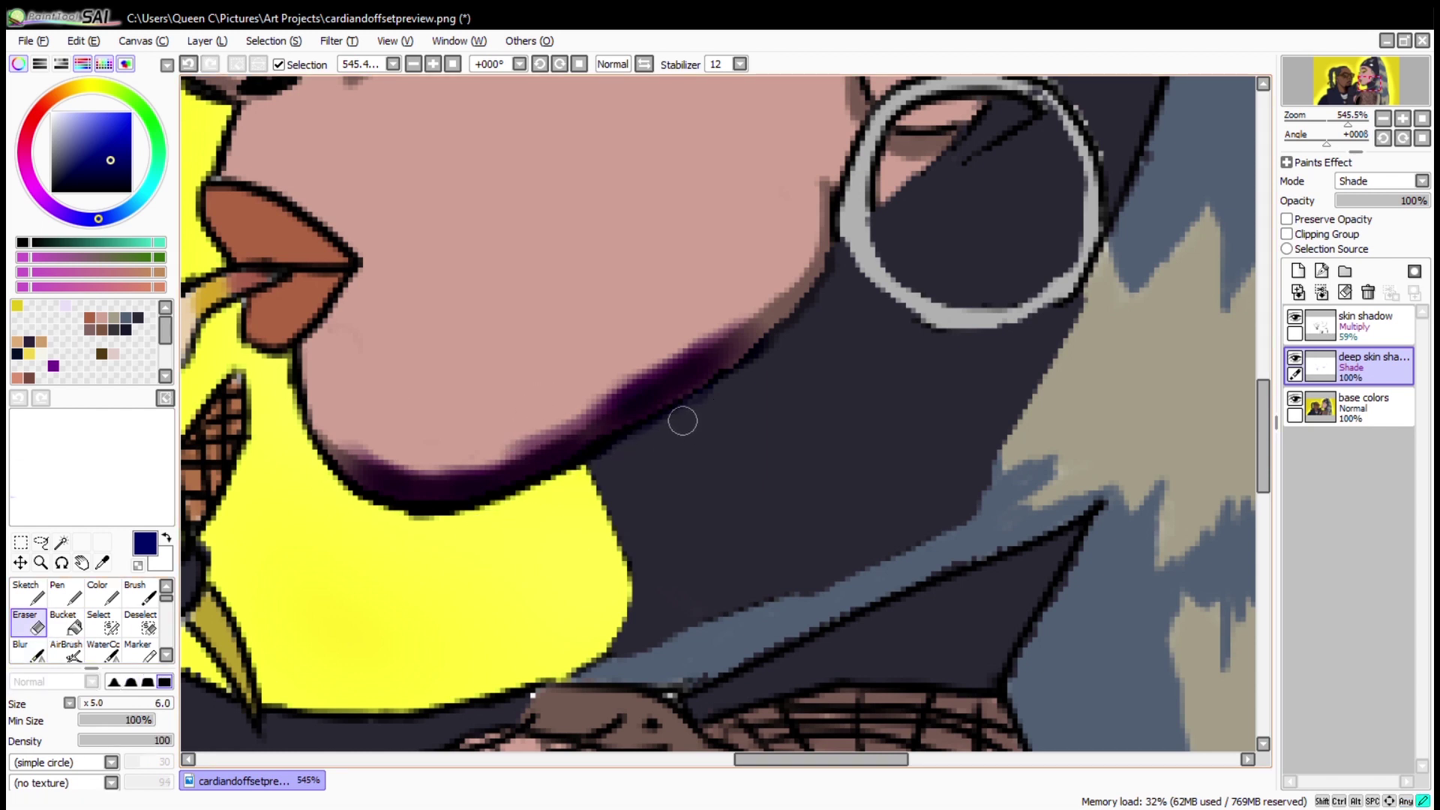
key(b)
mouse_move(400, 469)
mouse_down()
mouse_move(525, 461)
mouse_move(720, 355)
mouse_move(637, 408)
mouse_up()
key(bracketright)
drag(465, 436, 696, 354)
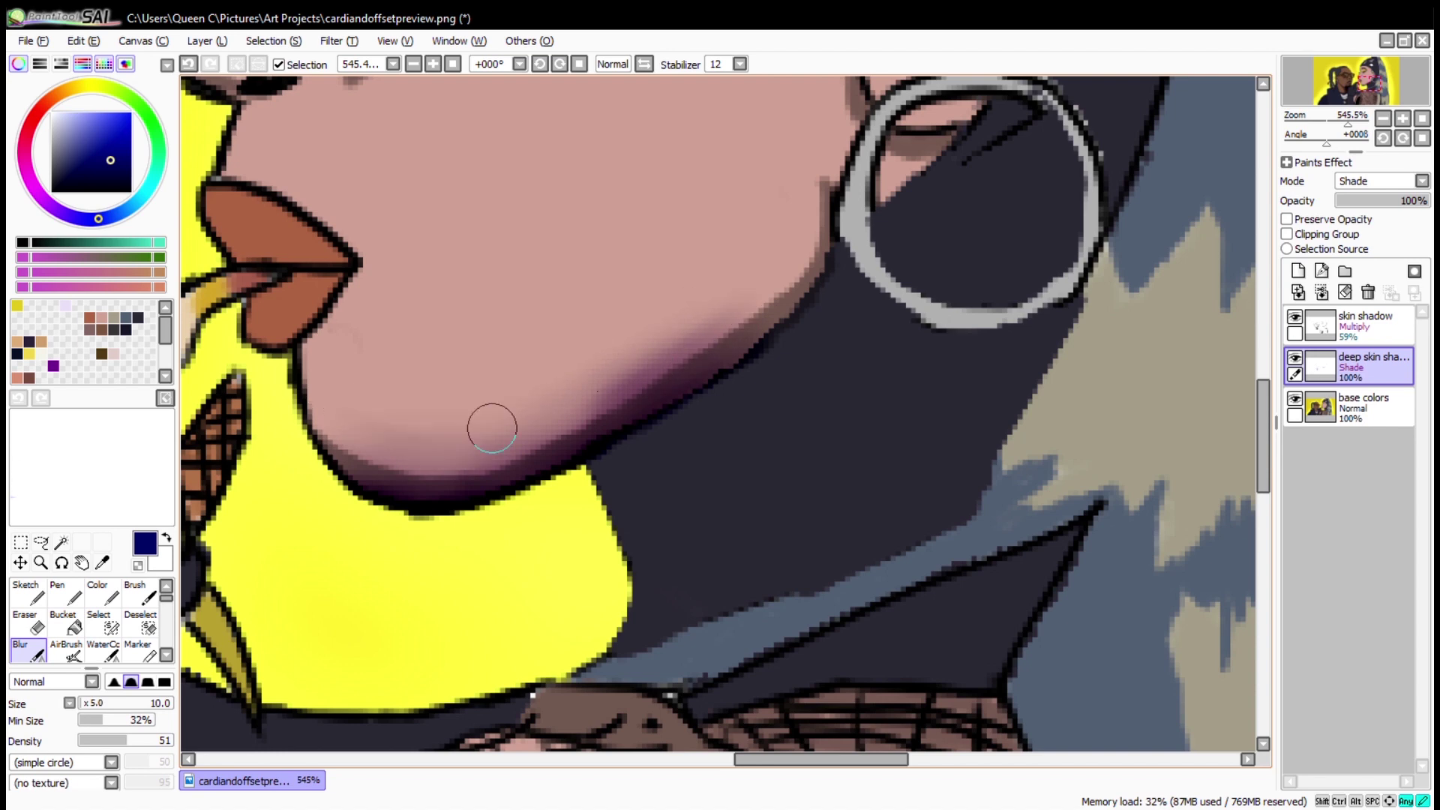
Soften the deep shading on the man's neck with the Blur tool at size 50.
key(Home)
scroll(883, 469, up, 12)
drag(530, 234, 413, 264)
scroll(355, 249, down, 6)
drag(530, 380, 450, 411)
key(Home)
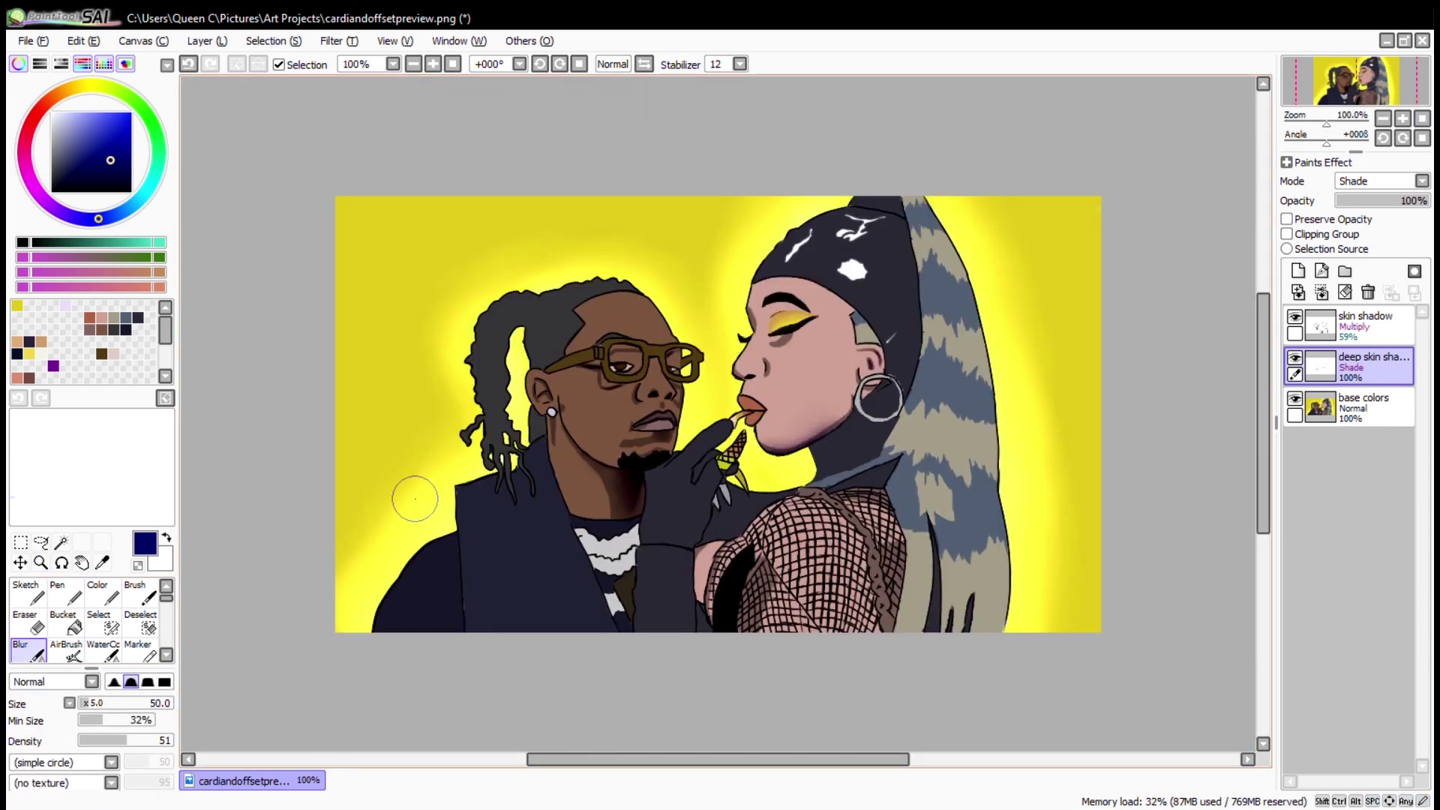
Paint deep shading on the woman's lips and blend it with the Blur tool at size 12.
scroll(743, 405, up, 10)
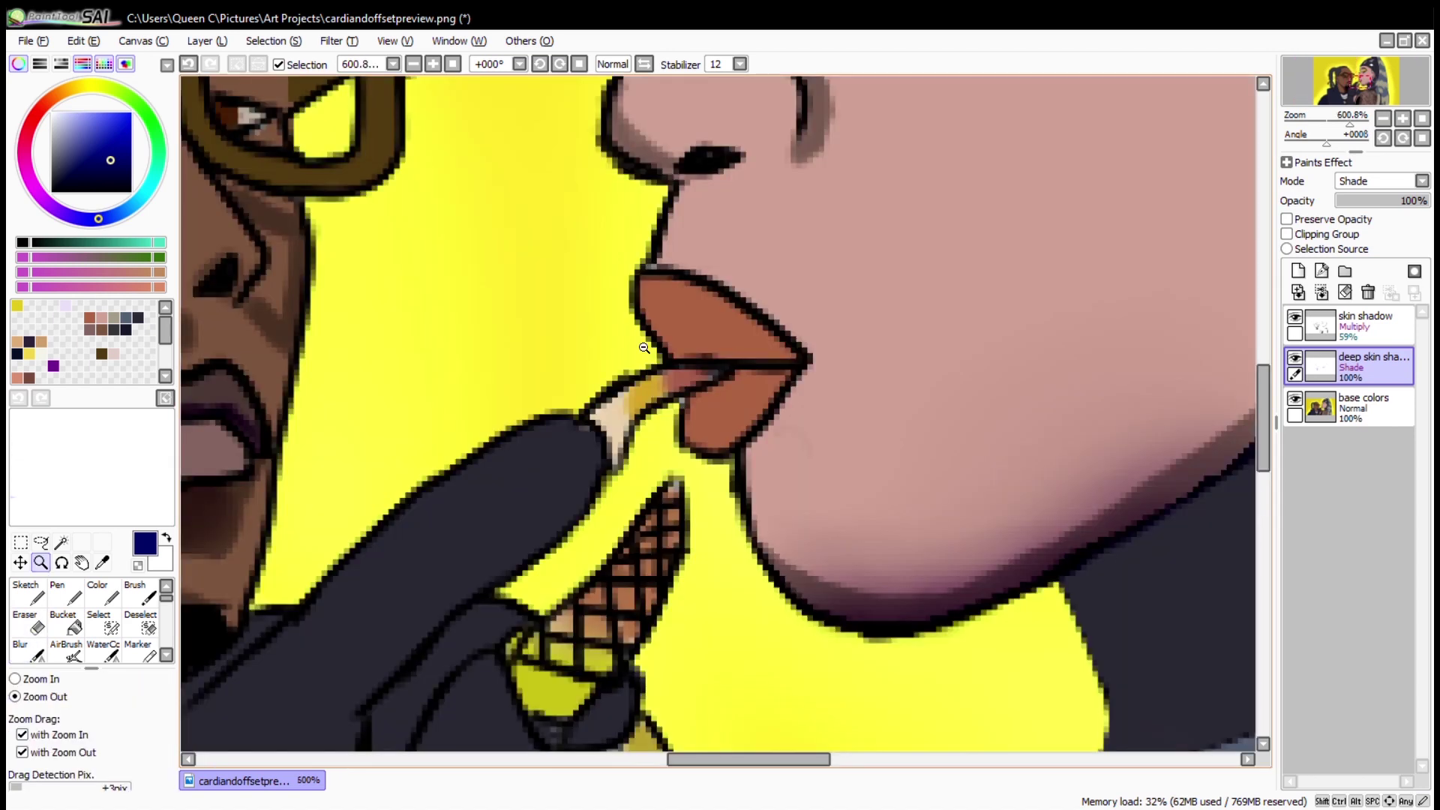
key(c)
mouse_move(688, 436)
mouse_down()
mouse_move(779, 409)
mouse_move(694, 431)
mouse_up()
key(b)
key(bracketleft)
key(bracketleft)
key(bracketleft)
key(bracketleft)
key(bracketleft)
key(bracketleft)
key(bracketleft)
key(bracketleft)
key(bracketleft)
drag(762, 341, 657, 296)
key(Home)
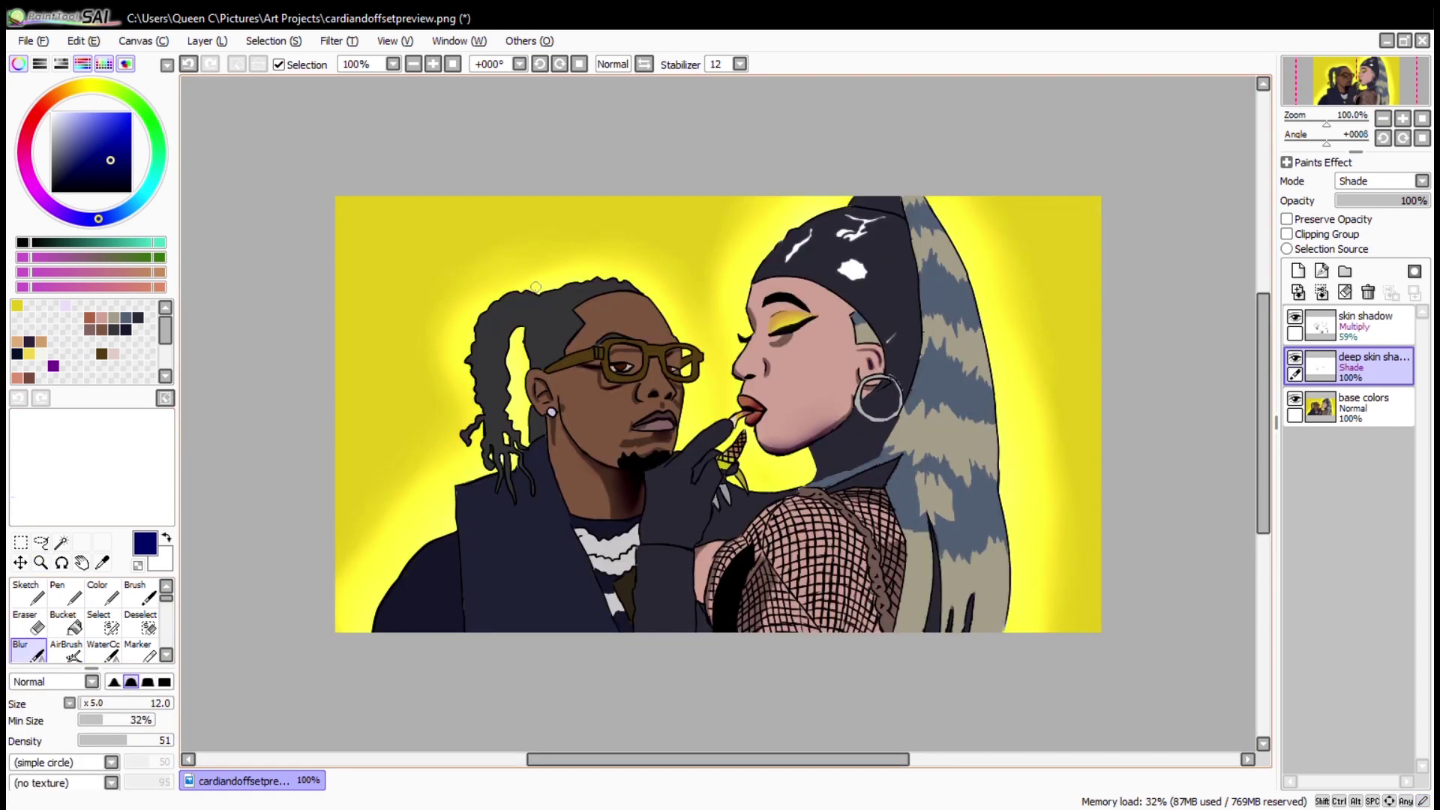
On the skin shadow layer, blur the edges of the shadows on both figures' faces.
click(1365, 327)
drag(519, 552, 456, 405)
mouse_move(701, 225)
mouse_down()
mouse_move(800, 366)
mouse_move(690, 456)
mouse_up()
mouse_move(643, 371)
mouse_down()
mouse_move(642, 453)
mouse_move(297, 429)
mouse_up()
drag(514, 412, 551, 425)
drag(695, 403, 402, 486)
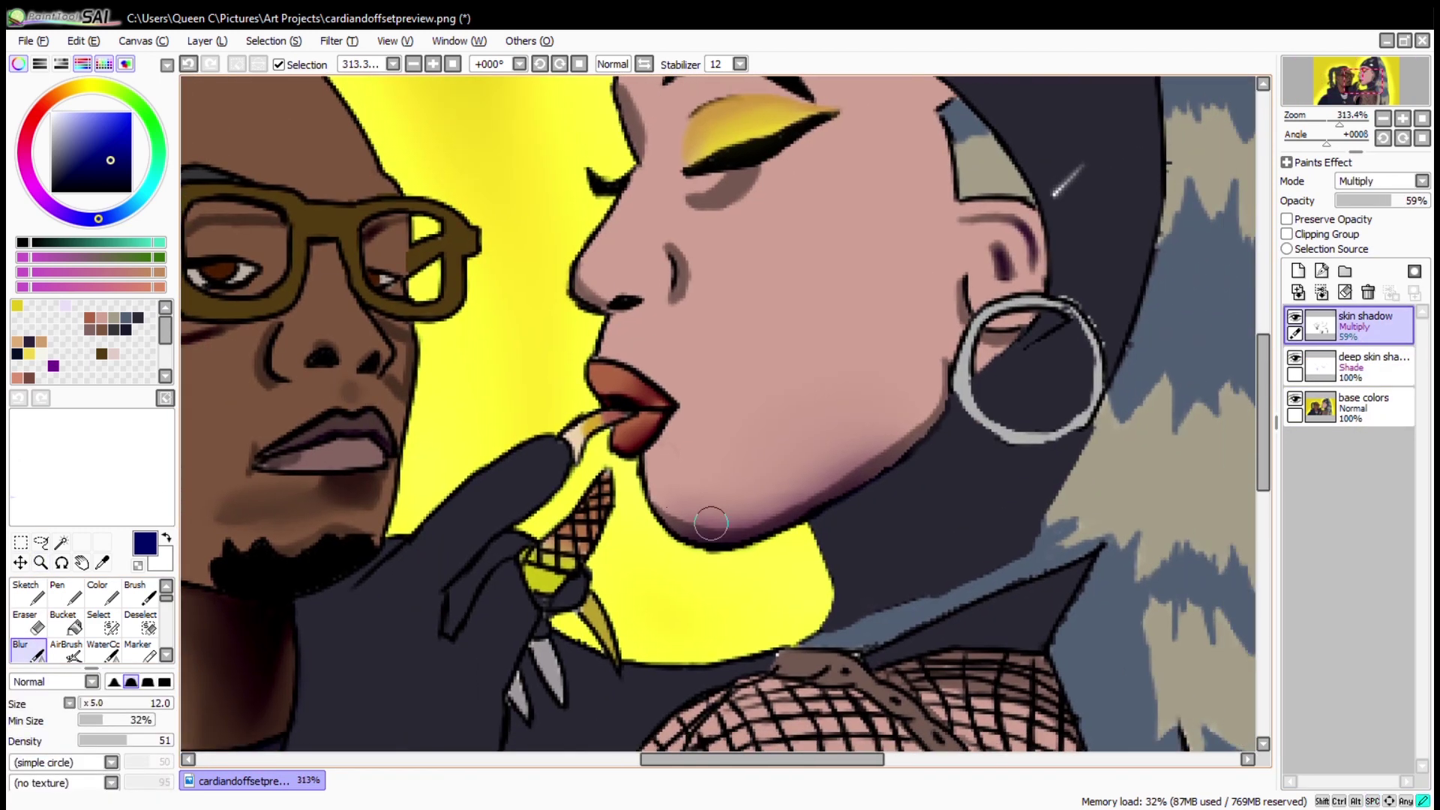
drag(772, 323, 718, 466)
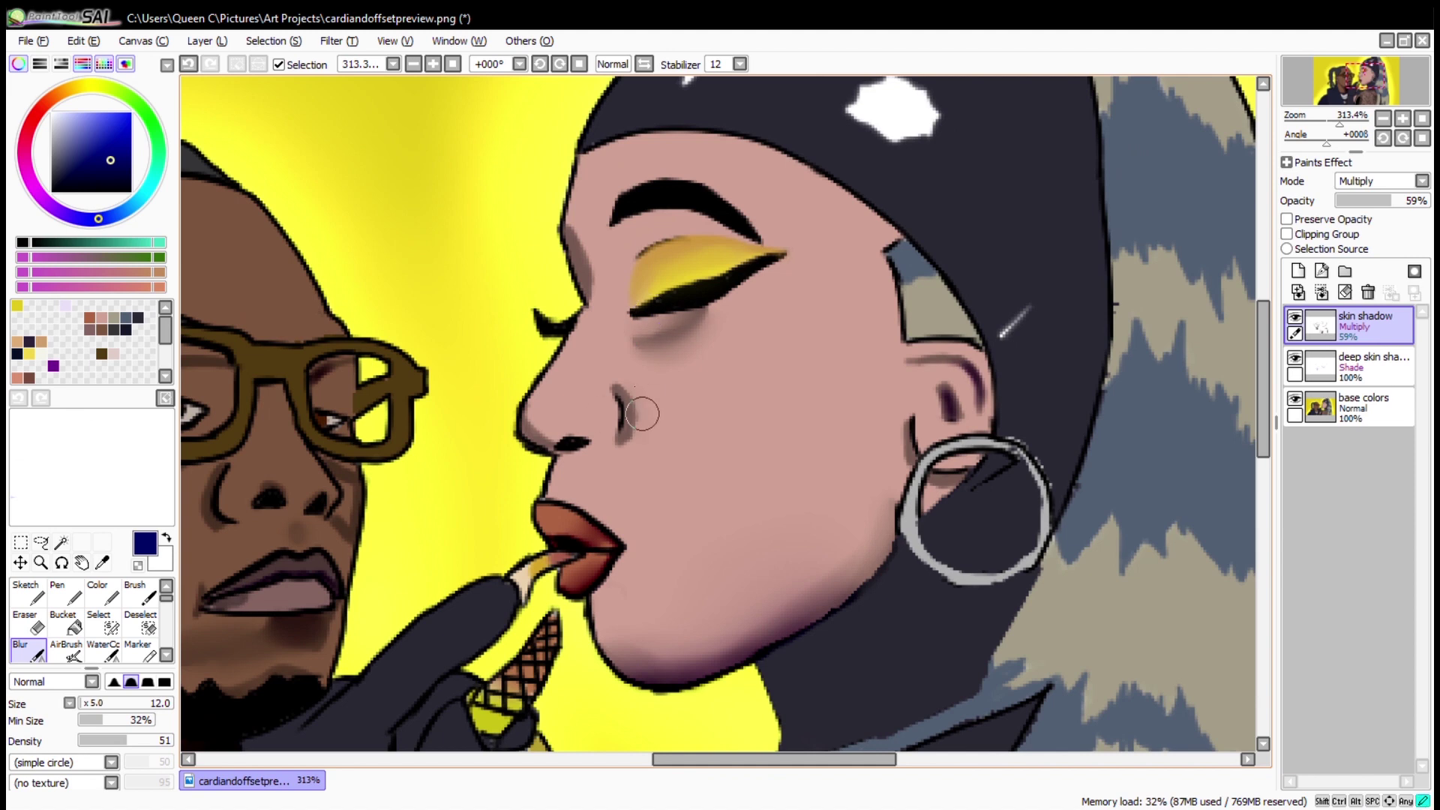
key(ctrl+minus)
key(ctrl+minus)
key(ctrl+minus)
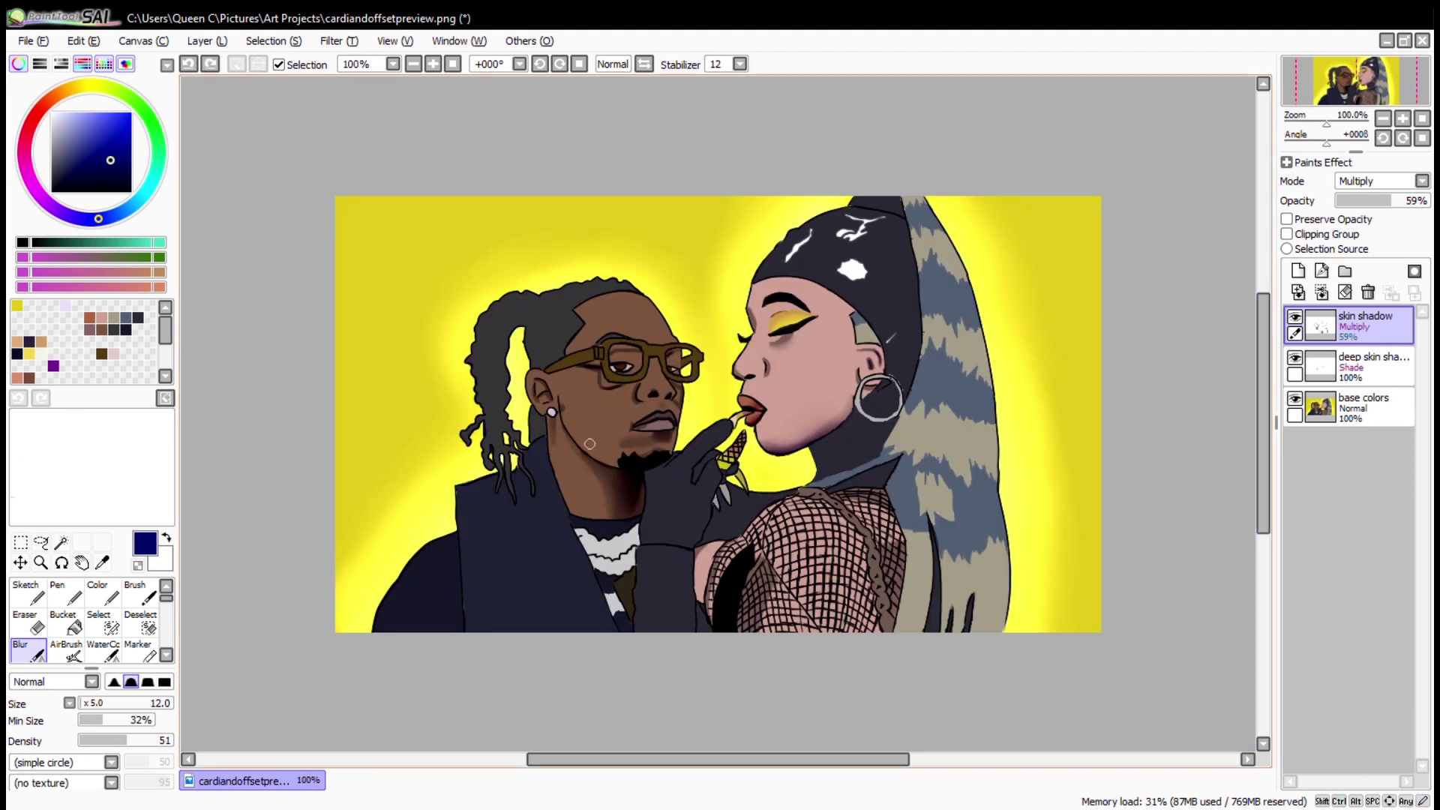
Paint a soft contour shadow across the woman's cheek on the skin shadow layer and blend it.
scroll(590, 444, up, 8)
key(c)
drag(742, 502, 811, 480)
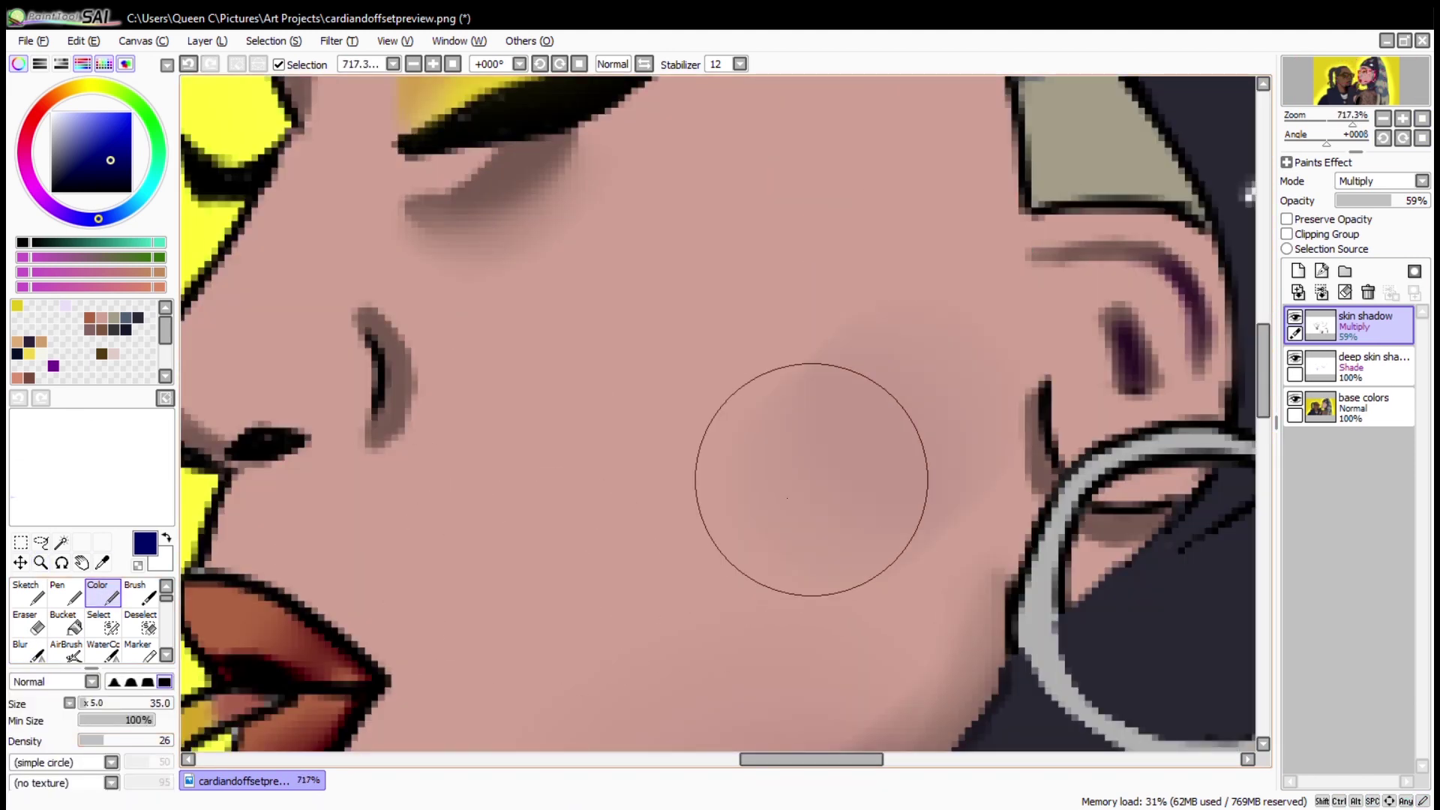
key(ctrl+minus)
key(ctrl+minus)
key(b)
key(ctrl+minus)
key(ctrl+minus)
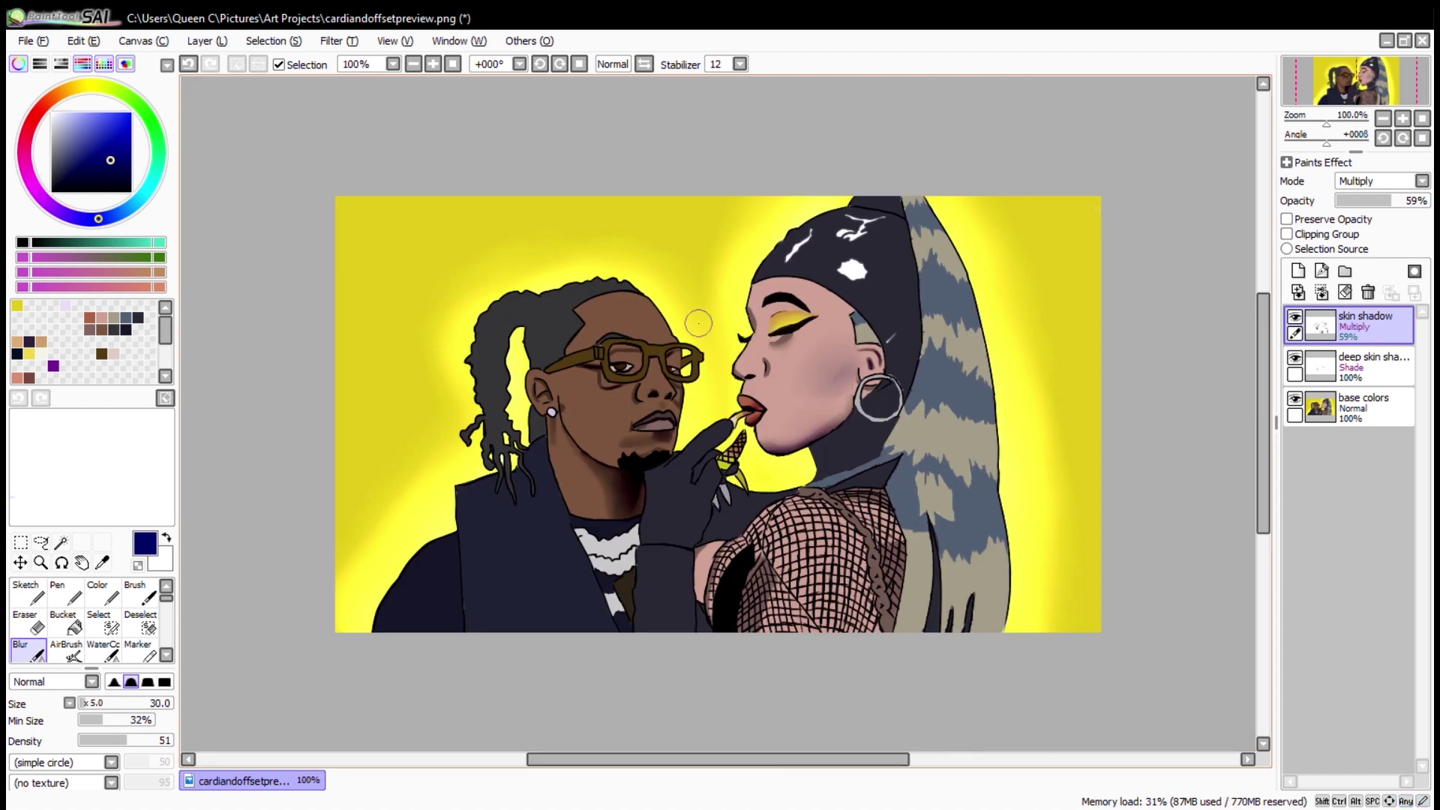
key(c)
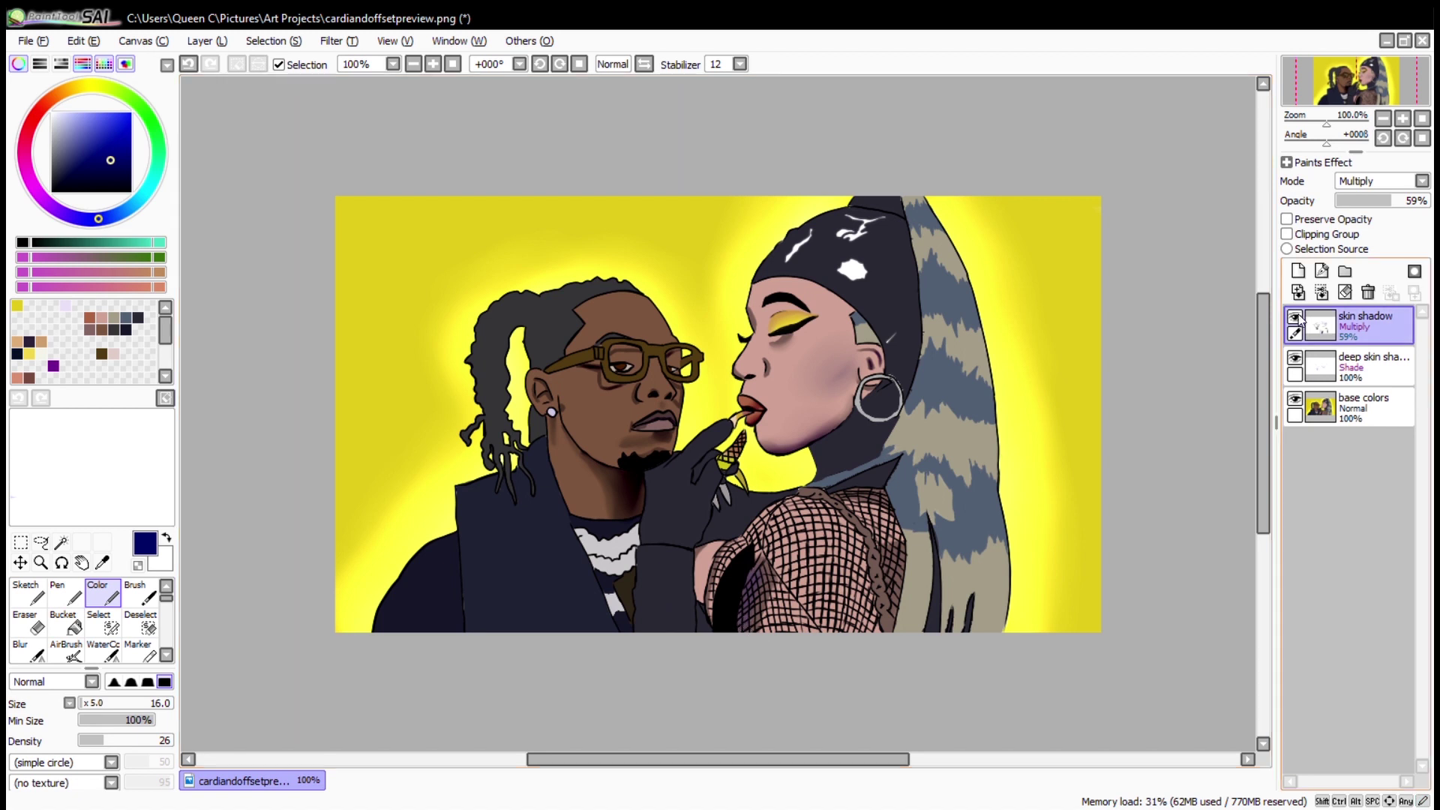
Create a layer folder named skin details and move both skin shading layers into it.
click(1344, 270)
double_click(1353, 312)
text(skin details)
key(Return)
drag(1359, 366, 1353, 327)
drag(1359, 407, 1353, 330)
Add a layer named skin highlights and set its blending mode to Luminosity.
click(1298, 271)
double_click(1361, 360)
text(skin highlights)
key(Return)
click(1383, 181)
click(1365, 243)
Paint yellow highlights on the man's forehead, nose and cheek, and move the skin highlights layer beneath the shading layers.
click(94, 86)
click(109, 113)
click(41, 562)
drag(632, 264, 957, 468)
drag(328, 384, 853, 414)
key(c)
mouse_move(634, 191)
mouse_down()
mouse_move(634, 241)
mouse_move(735, 297)
mouse_up()
key(ctrl+z)
drag(720, 367, 731, 405)
drag(769, 450, 780, 487)
drag(593, 510, 622, 540)
drag(1361, 364, 1361, 450)
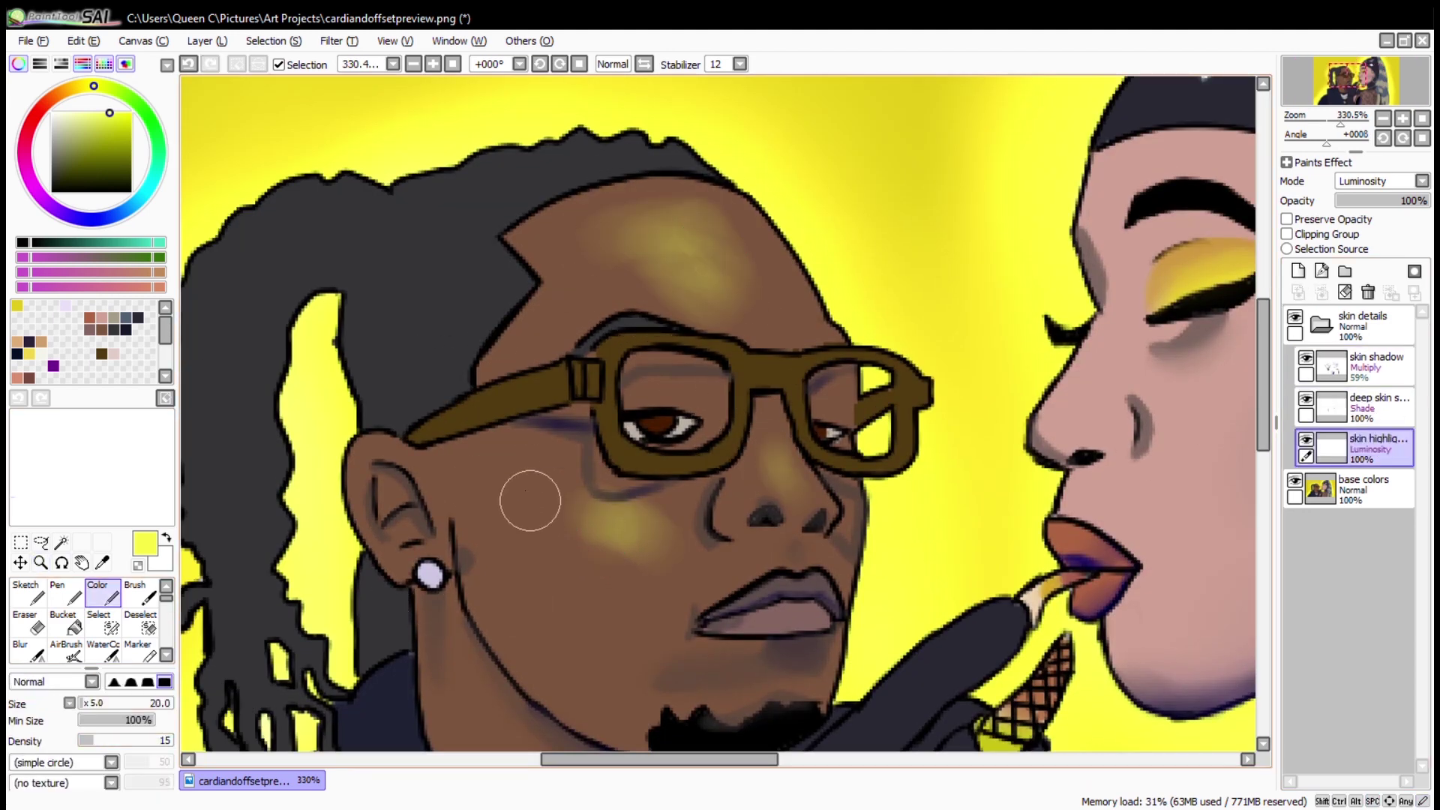
Blend the yellow highlights on the man's forehead, nose and cheek with the Blur tool.
click(28, 651)
drag(660, 218, 724, 257)
drag(480, 457, 573, 477)
drag(750, 480, 795, 525)
drag(337, 525, 420, 570)
mouse_move(490, 550)
mouse_down()
mouse_move(463, 383)
mouse_move(501, 413)
mouse_up()
Try 100% opacity on the skin shadow layer and 89% on the skin highlights layer.
click(1377, 409)
click(1377, 367)
drag(1388, 201, 1429, 201)
click(1386, 456)
click(1419, 201)
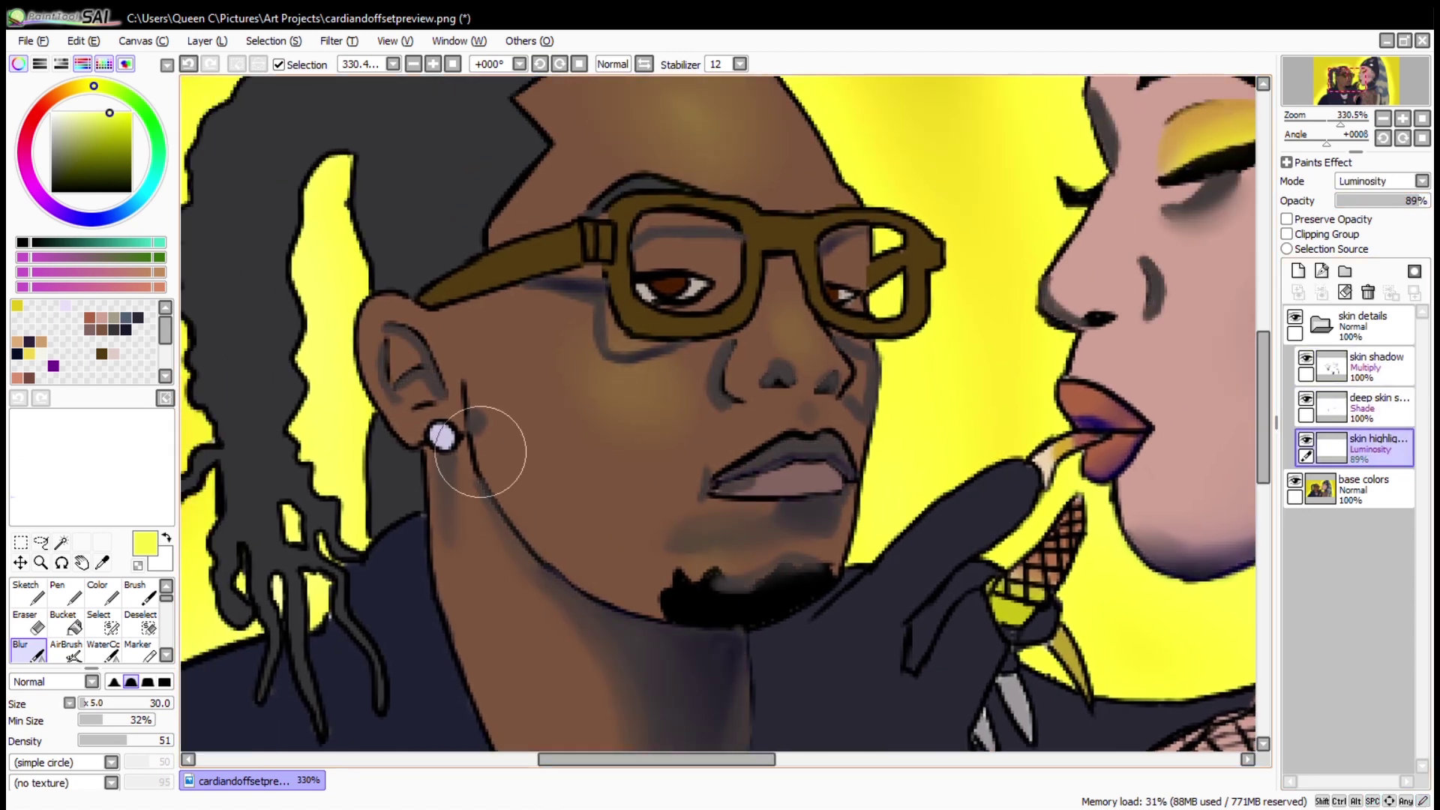
Undo the small highlight on the man's nose and the opacity changes to the skin layers.
drag(453, 418, 572, 226)
key(c)
key(ctrl+z)
key(ctrl+z)
key(ctrl+z)
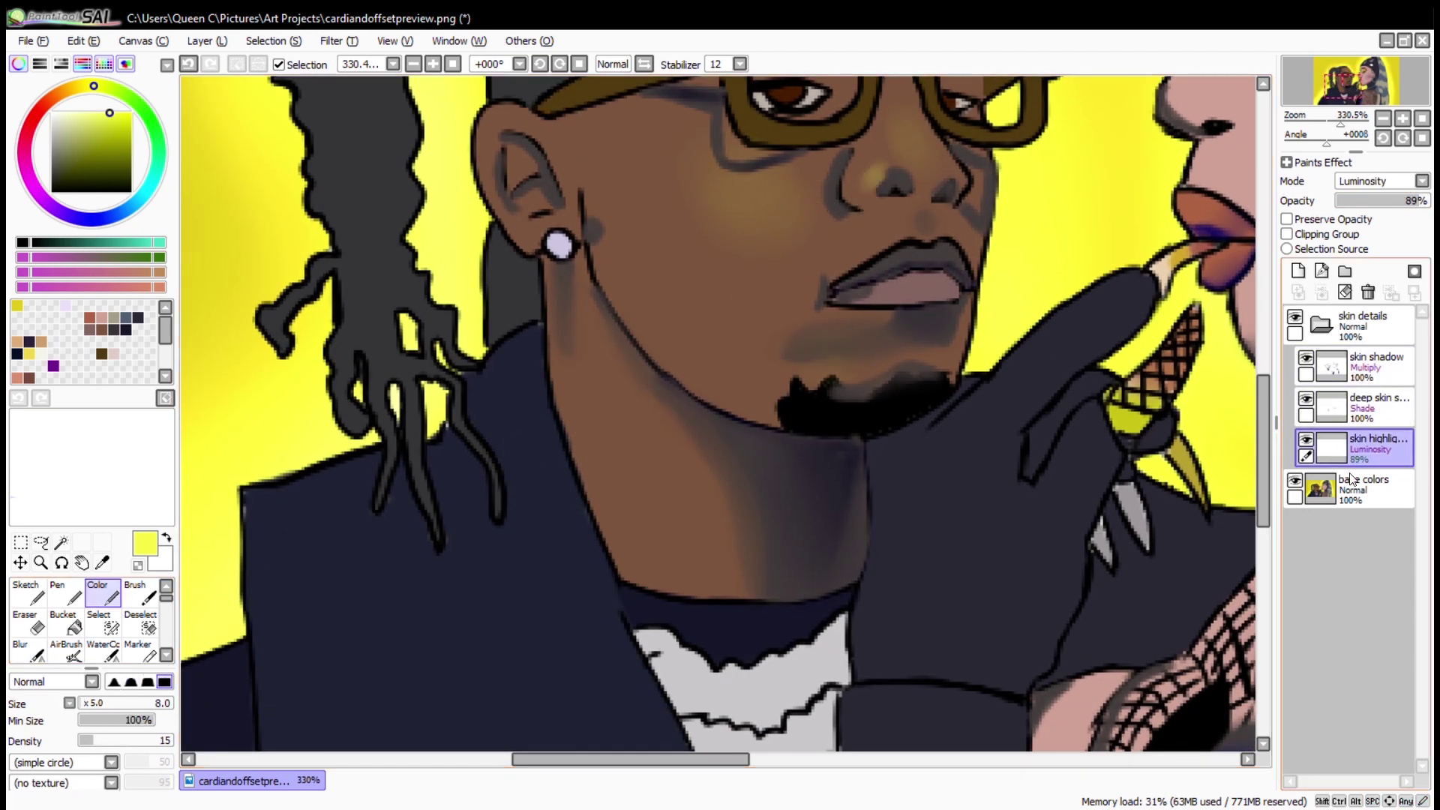
Paint yellow highlights around the woman's temple and on her nose, and blend them with the Blur tool at size 30.
mouse_move(747, 289)
mouse_down()
mouse_move(777, 456)
mouse_move(465, 348)
mouse_up()
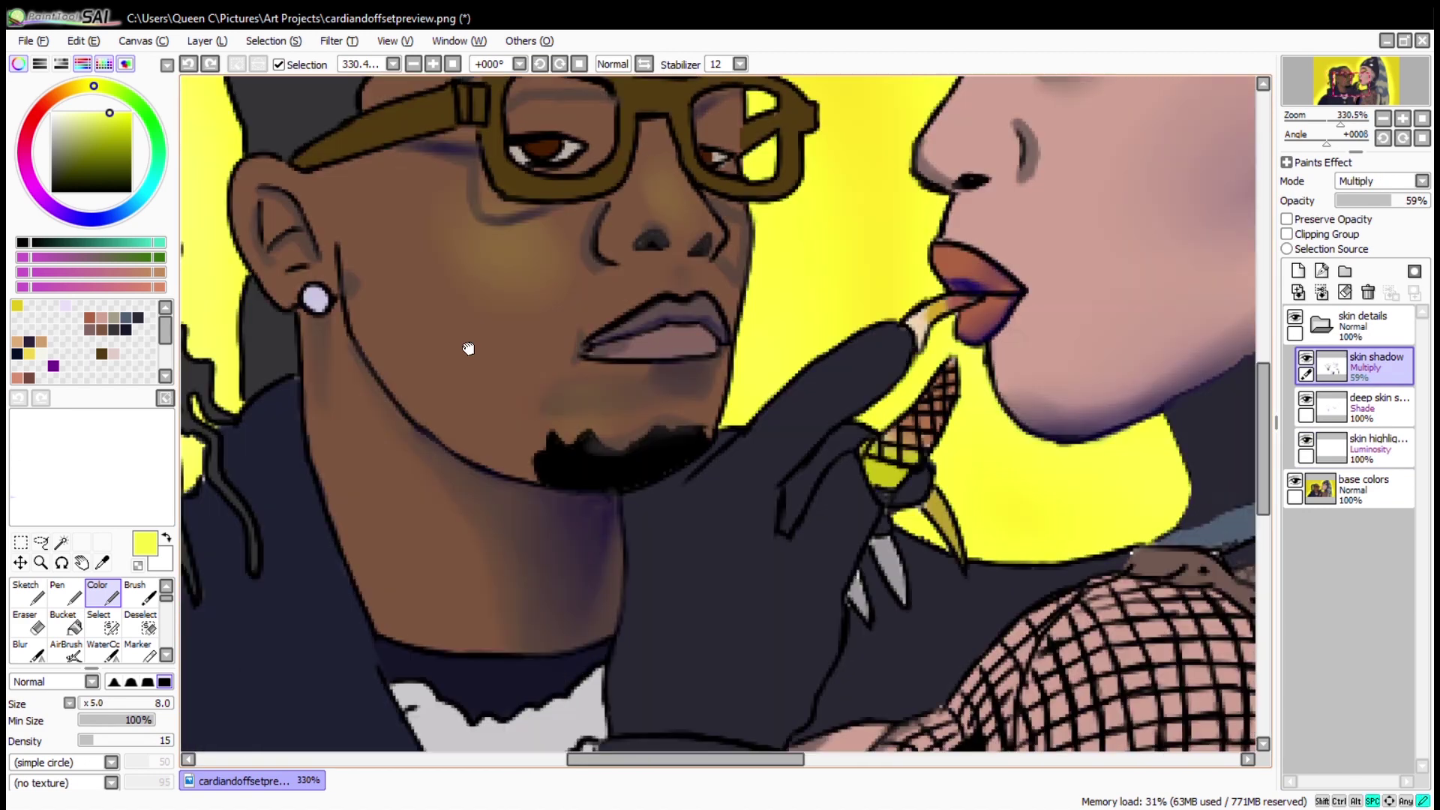
drag(825, 225, 397, 543)
key(bracketright)
key(bracketright)
key(bracketright)
drag(746, 218, 745, 393)
drag(561, 363, 567, 405)
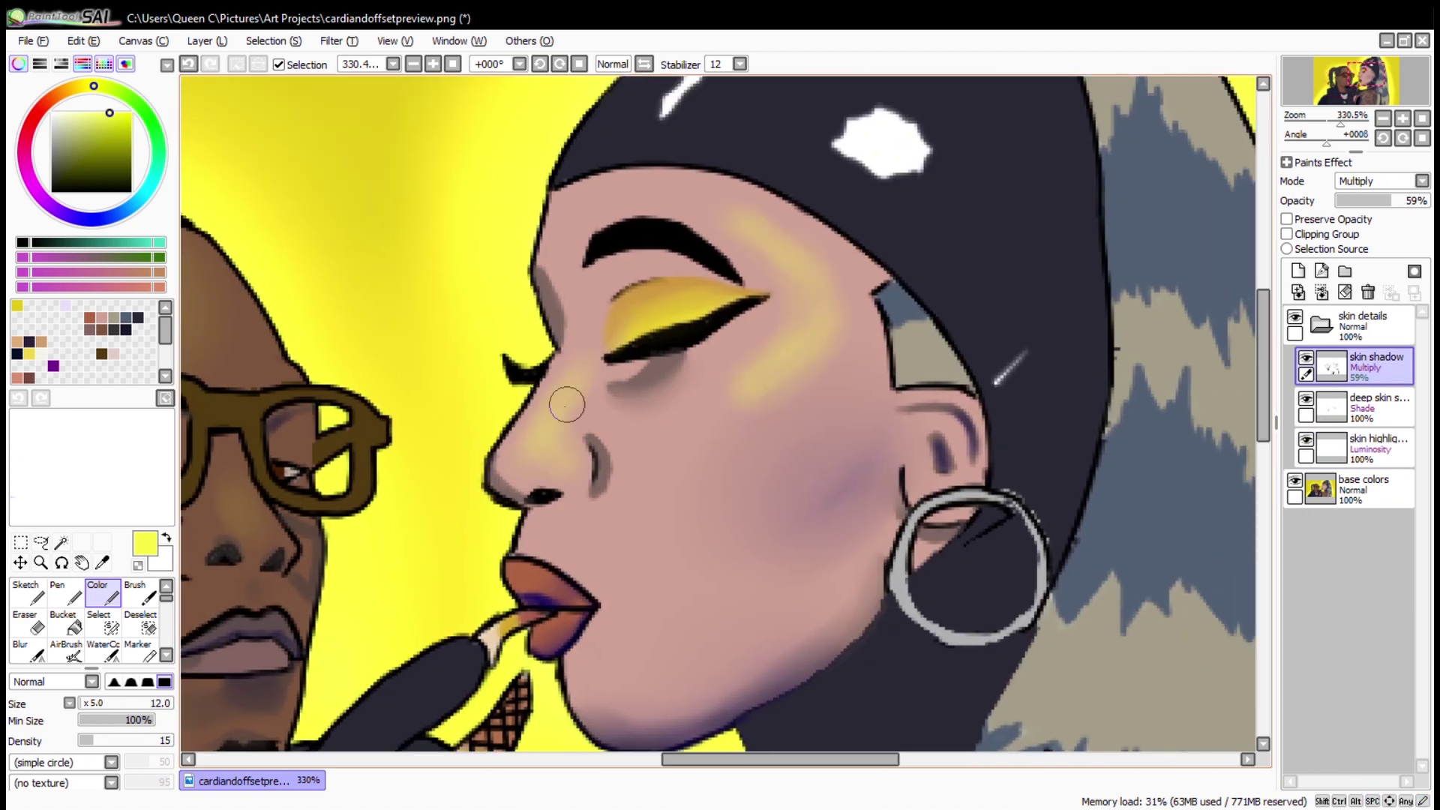
click(28, 650)
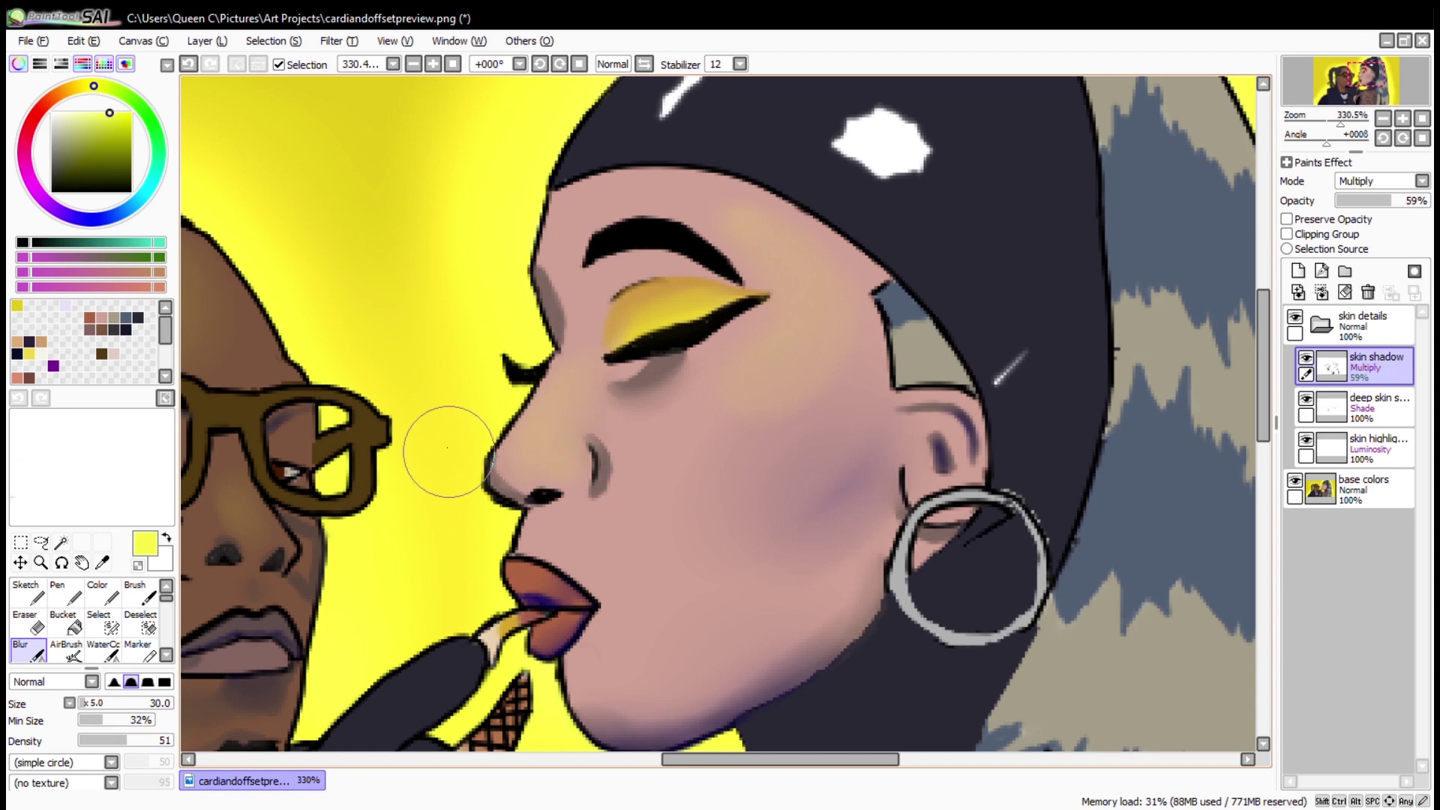
drag(443, 450, 589, 132)
Delete the skin details folder with all its shading and highlight layers.
click(1422, 118)
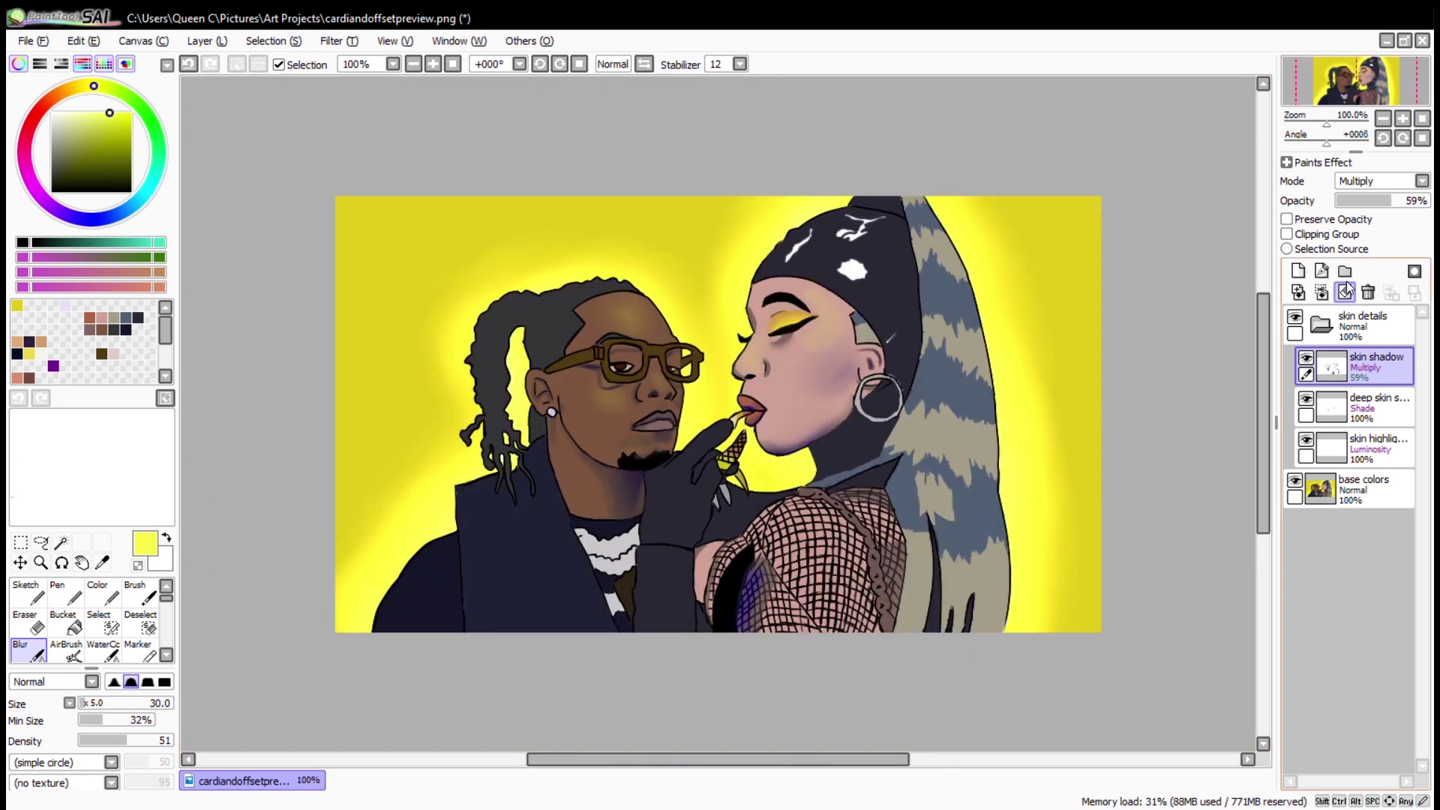
click(1320, 324)
click(1368, 292)
Add a layer above base colors and name it skin highlight.
click(1299, 271)
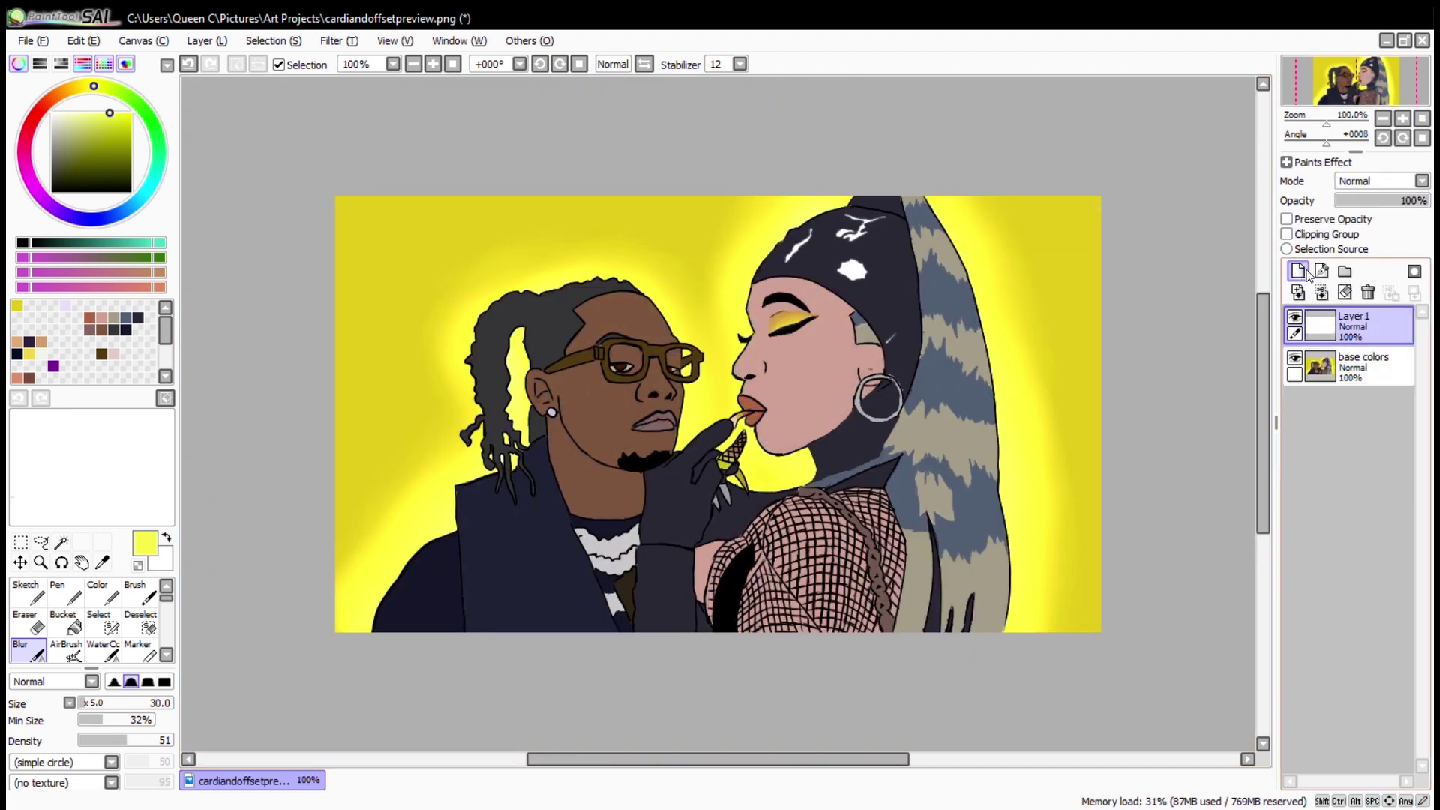
double_click(1373, 321)
text(skin highlight)
key(Return)
click(41, 563)
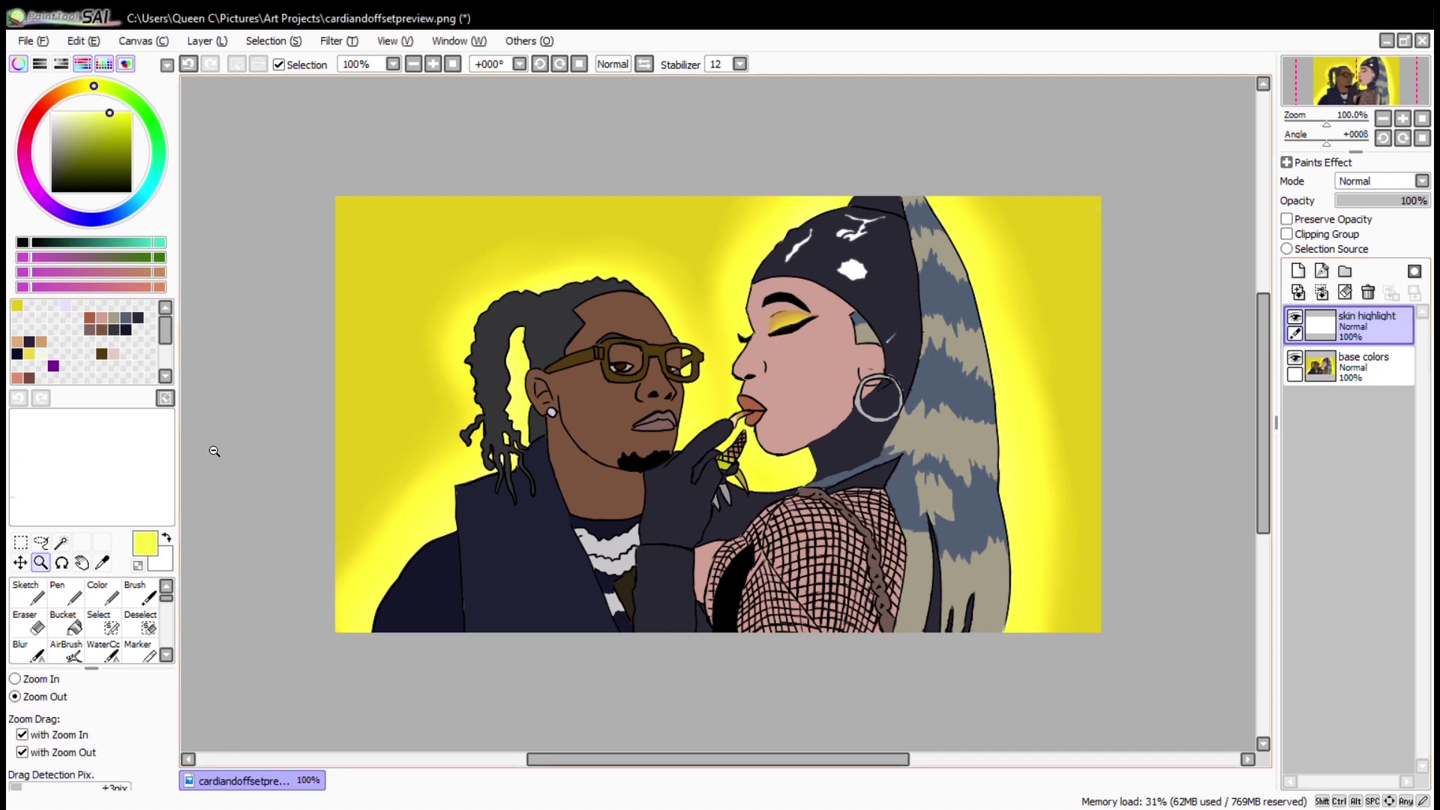
Set the skin highlight layer's blending mode to Luminosity and choose a light tan colour for the Color brush.
drag(531, 441, 656, 445)
click(102, 562)
click(660, 375)
click(82, 124)
click(102, 593)
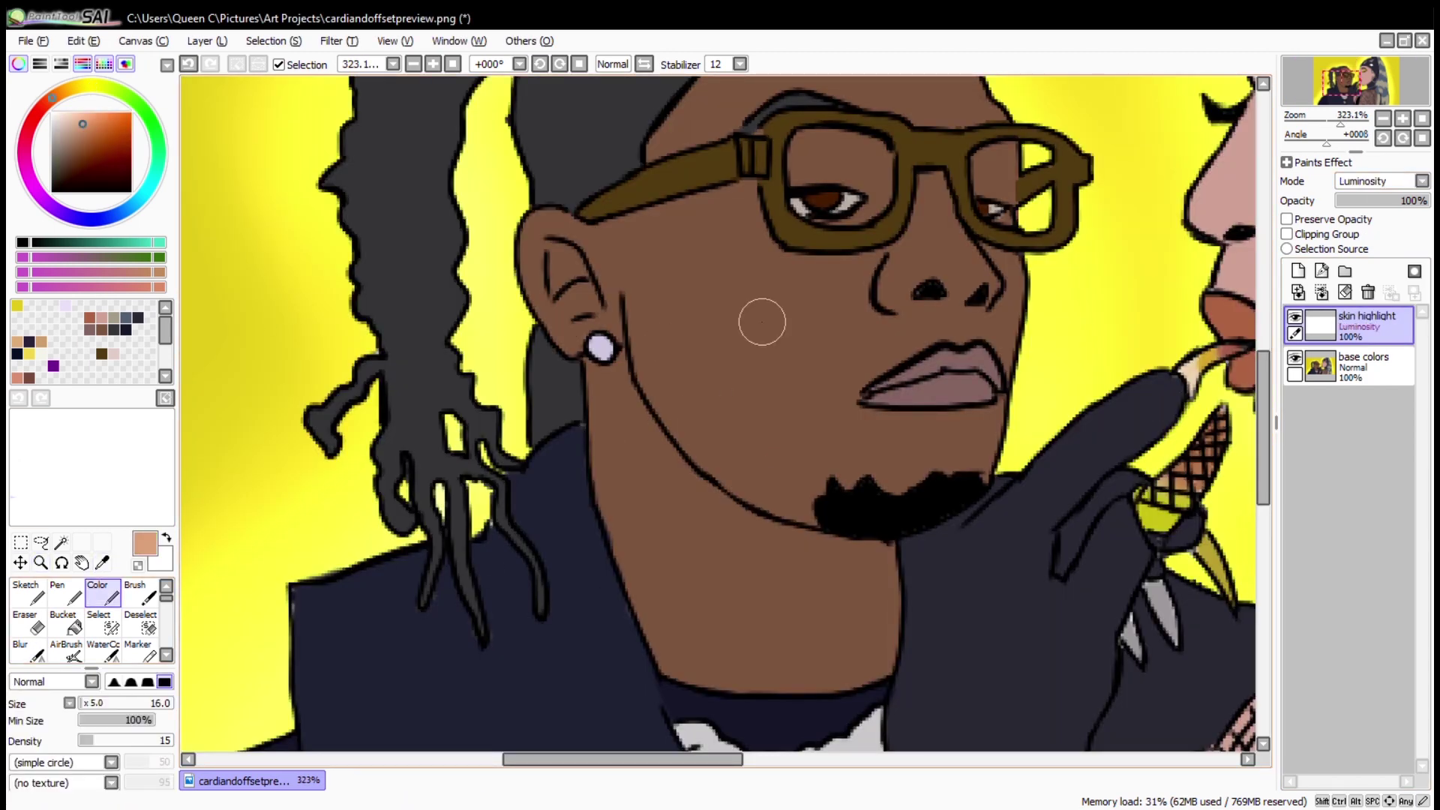
Paint tan highlights on the man's cheek, chin, forehead and neck with the Color brush at size 20.
key(])
drag(762, 322, 650, 524)
drag(817, 394, 840, 480)
mouse_move(720, 247)
mouse_down()
mouse_move(765, 246)
mouse_move(708, 222)
mouse_up()
mouse_move(636, 507)
mouse_down()
mouse_move(569, 431)
mouse_move(596, 461)
mouse_up()
drag(765, 563, 709, 574)
mouse_move(600, 446)
mouse_down()
mouse_move(540, 412)
mouse_move(593, 472)
mouse_up()
Soften the man's face and neck highlights with the Blur tool, adding and blending further tan strokes on the neck.
click(29, 650)
drag(613, 538, 574, 446)
mouse_move(707, 215)
mouse_down()
mouse_move(637, 150)
mouse_move(705, 180)
mouse_up()
drag(683, 559, 762, 559)
mouse_move(461, 603)
mouse_down()
mouse_move(643, 425)
mouse_move(636, 435)
mouse_up()
click(102, 593)
drag(619, 439, 719, 612)
click(28, 651)
drag(619, 459, 648, 433)
Paint tan highlights on the woman's forehead, nose, cheek and chin, and blend them with the Blur tool at size 30.
mouse_move(967, 338)
mouse_down()
mouse_move(875, 390)
mouse_move(270, 581)
mouse_up()
click(103, 593)
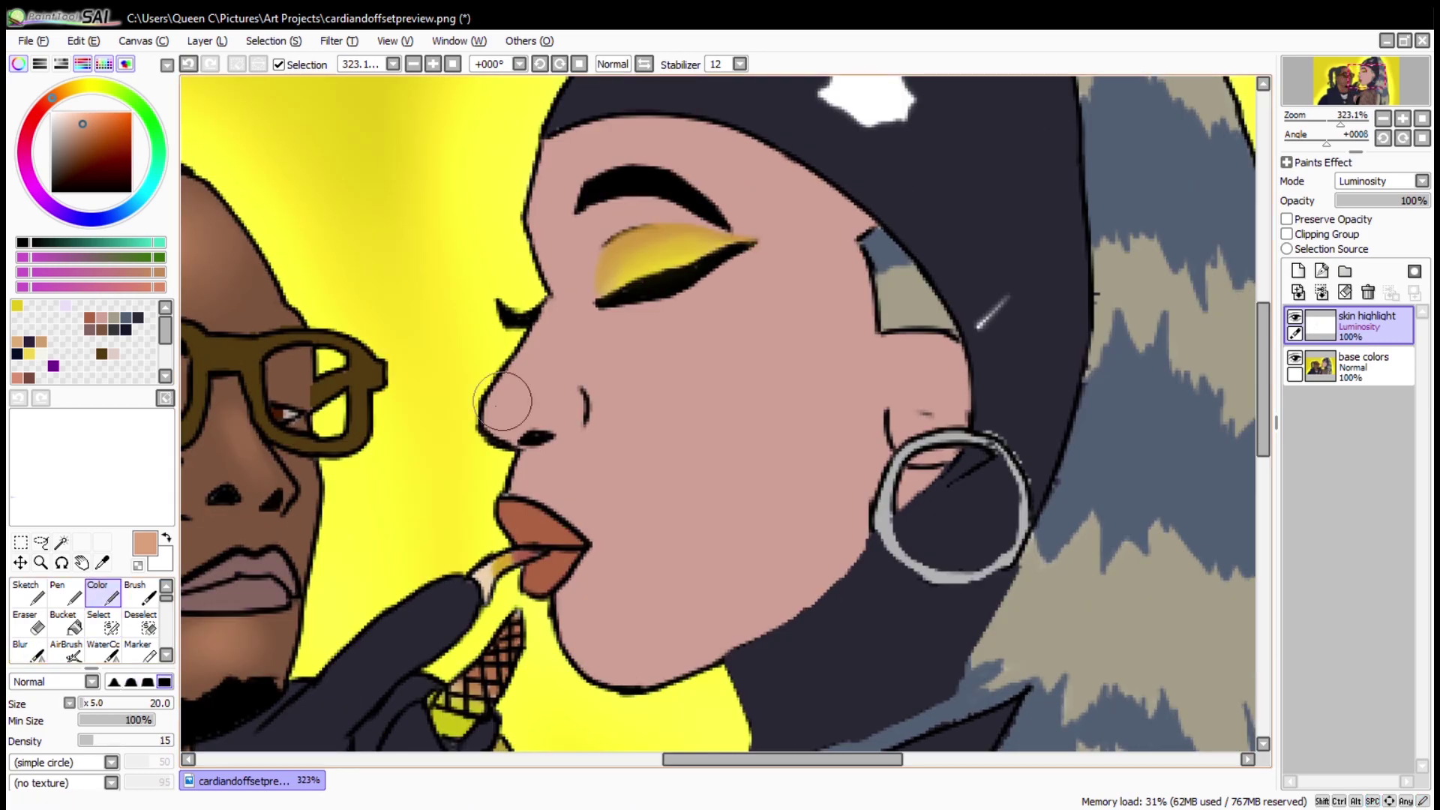
drag(803, 305, 720, 390)
mouse_move(593, 645)
mouse_down()
mouse_move(627, 660)
mouse_move(615, 637)
mouse_up()
click(28, 650)
drag(762, 322, 720, 465)
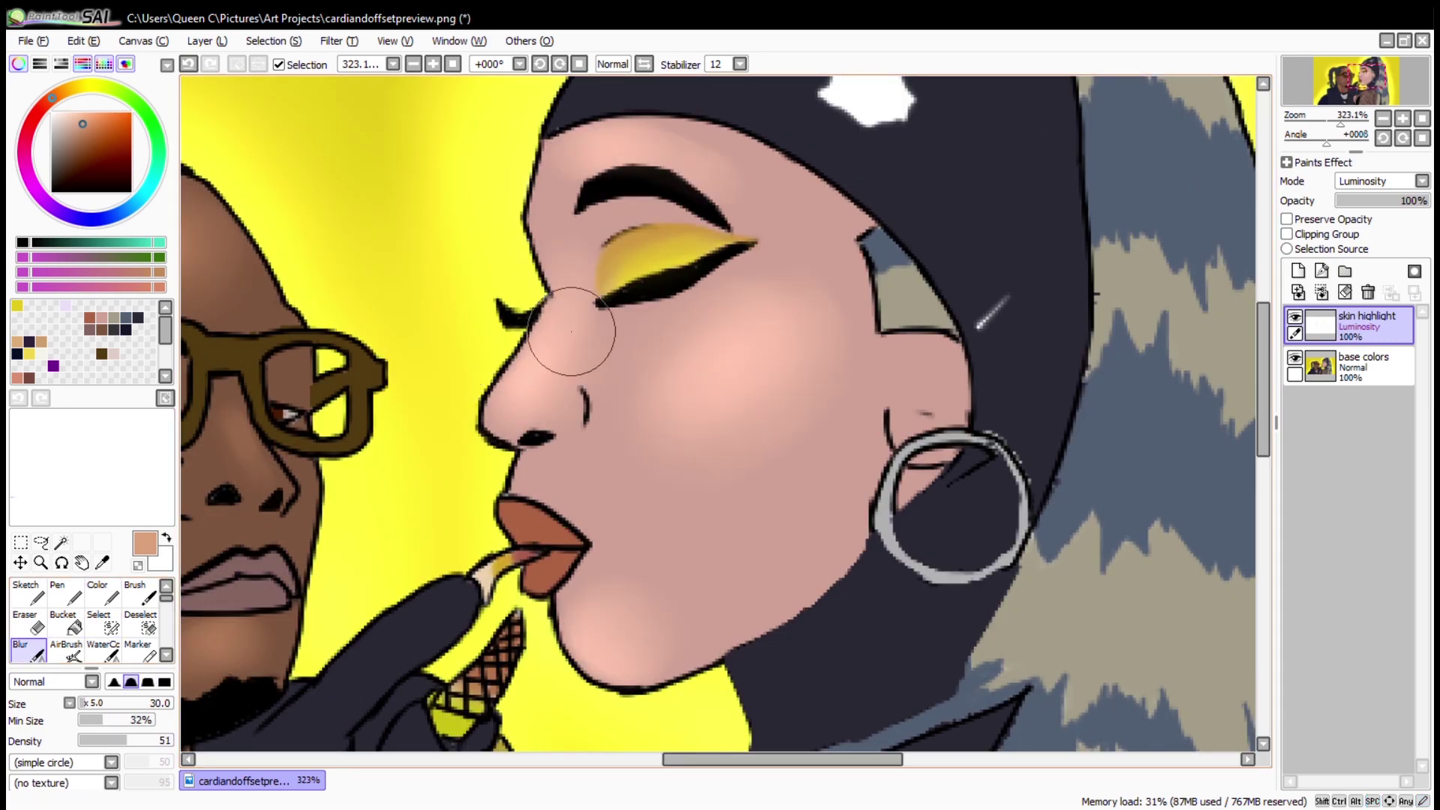
Add a soft highlight to the woman's fishnet-covered shoulder with the Color brush and blend it with the Blur tool.
drag(315, 675, 717, 240)
key(c)
key(ctrl+0)
key(b)
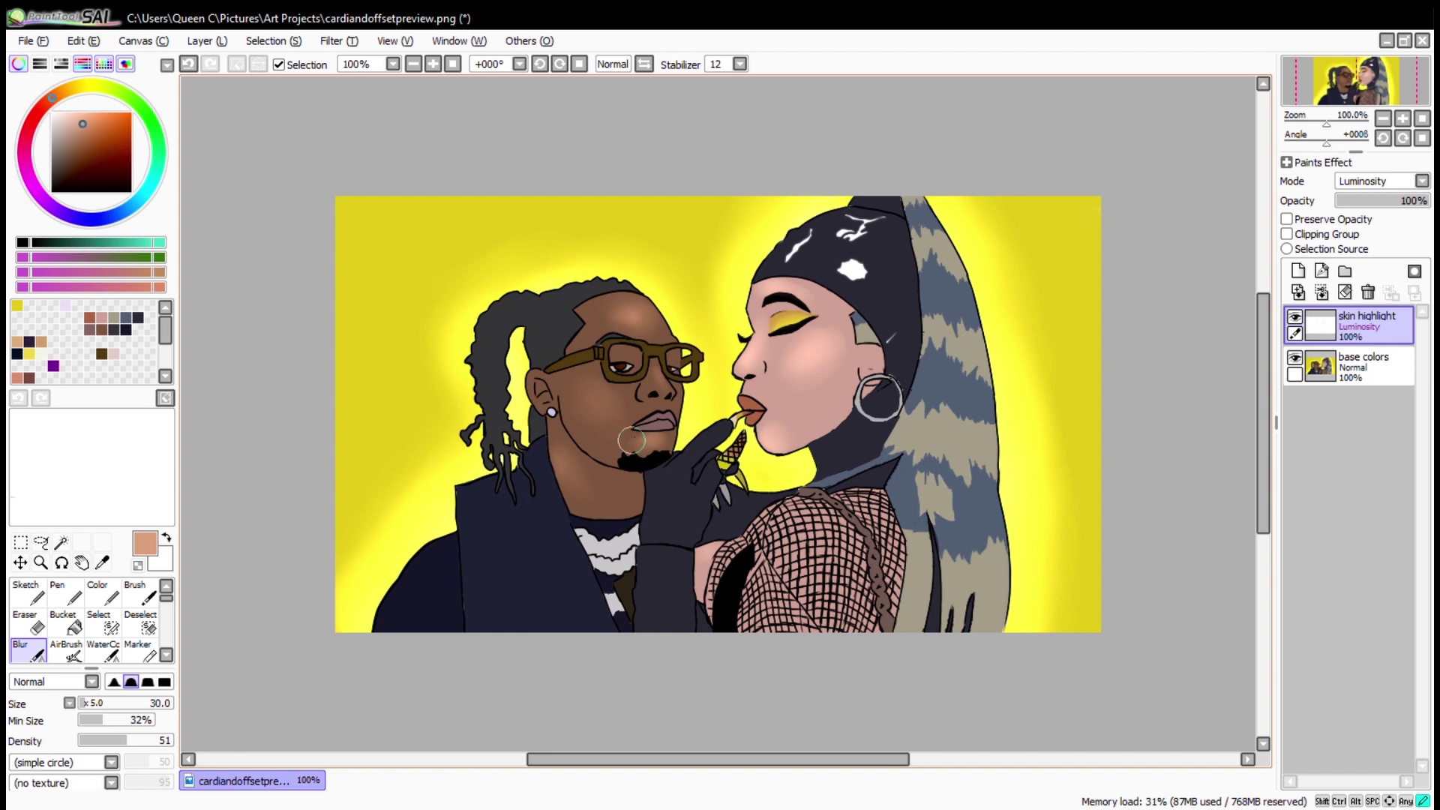
key(c)
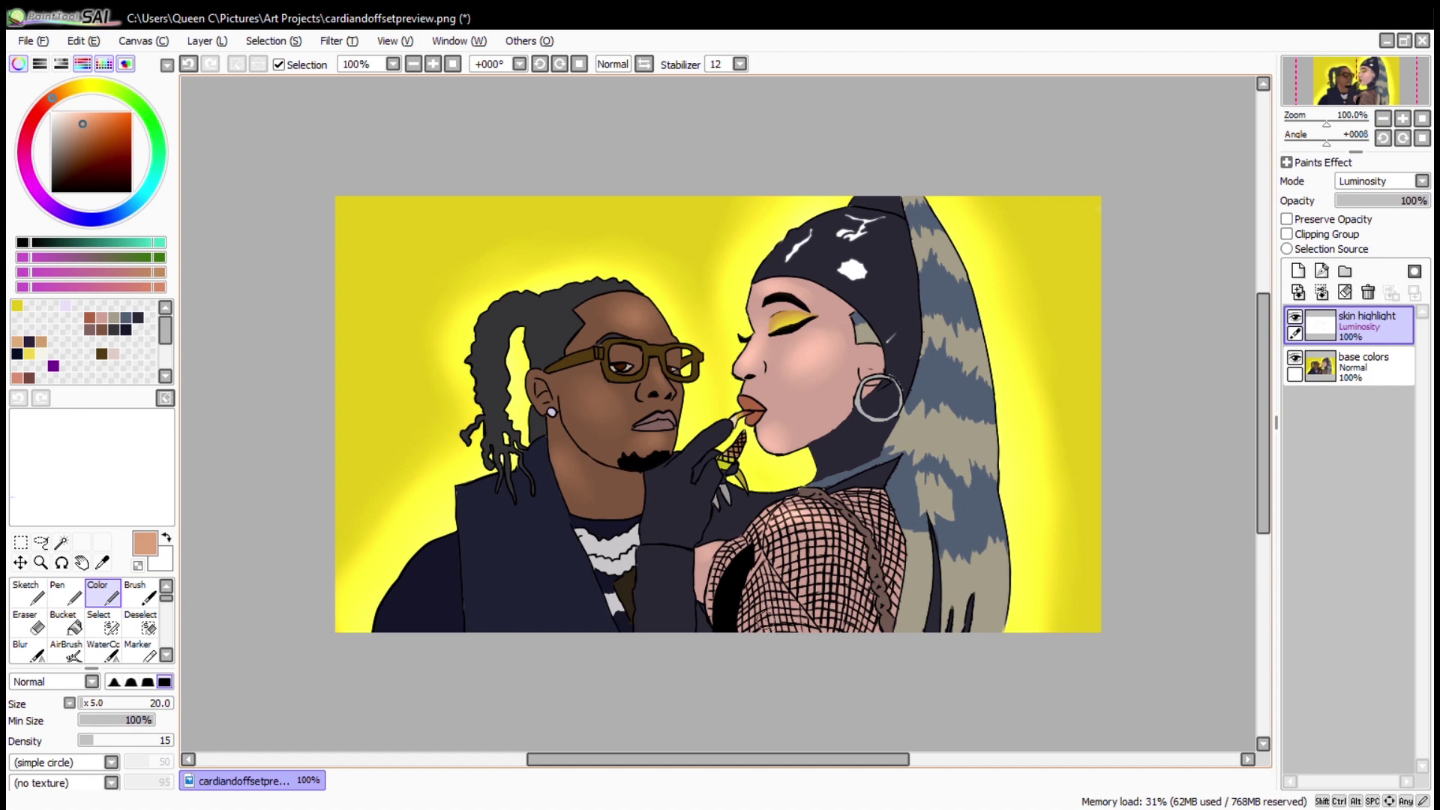
Add a skin shadows layer between skin highlight and base colors, set it to Multiply, and choose a dark brown.
click(1299, 271)
click(1421, 180)
click(1376, 207)
click(71, 163)
Paint a dark brown shadow on the man's neck under the chin, clean its edges, and blend it with Blur at size 30.
key(c)
scroll(505, 443, up, 5)
mouse_move(863, 525)
mouse_down()
mouse_move(965, 650)
mouse_move(936, 697)
mouse_up()
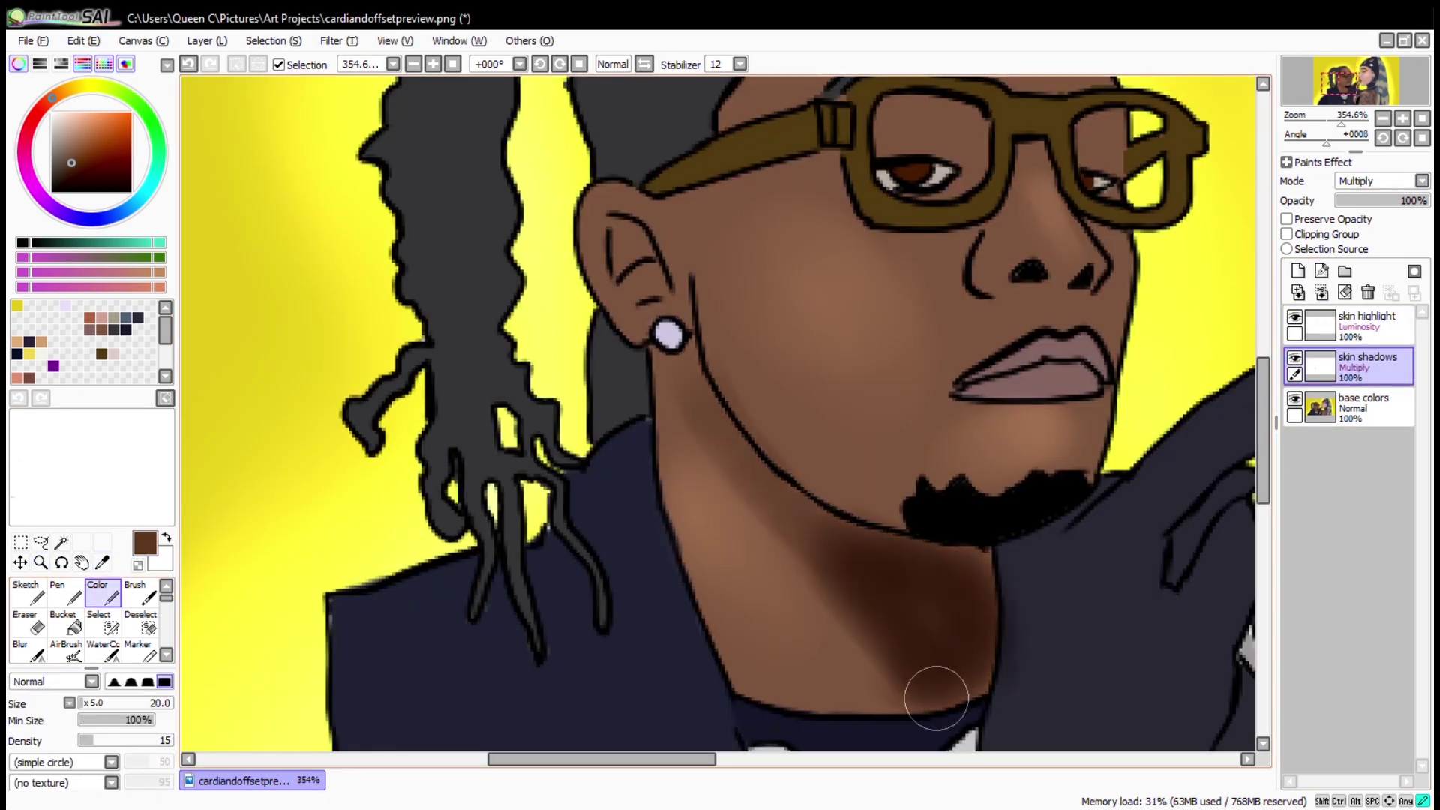
key(e)
key(c)
key(e)
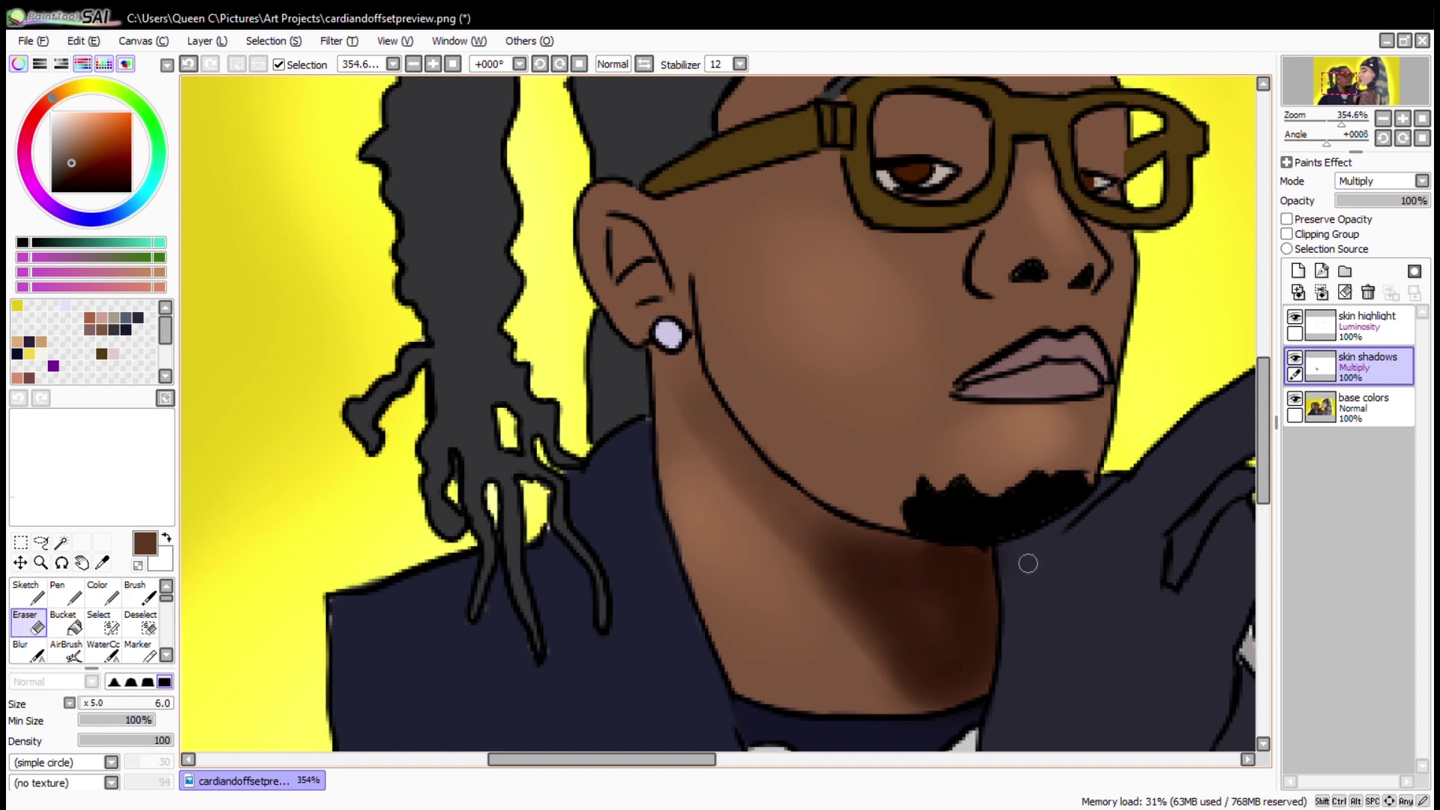
key(c)
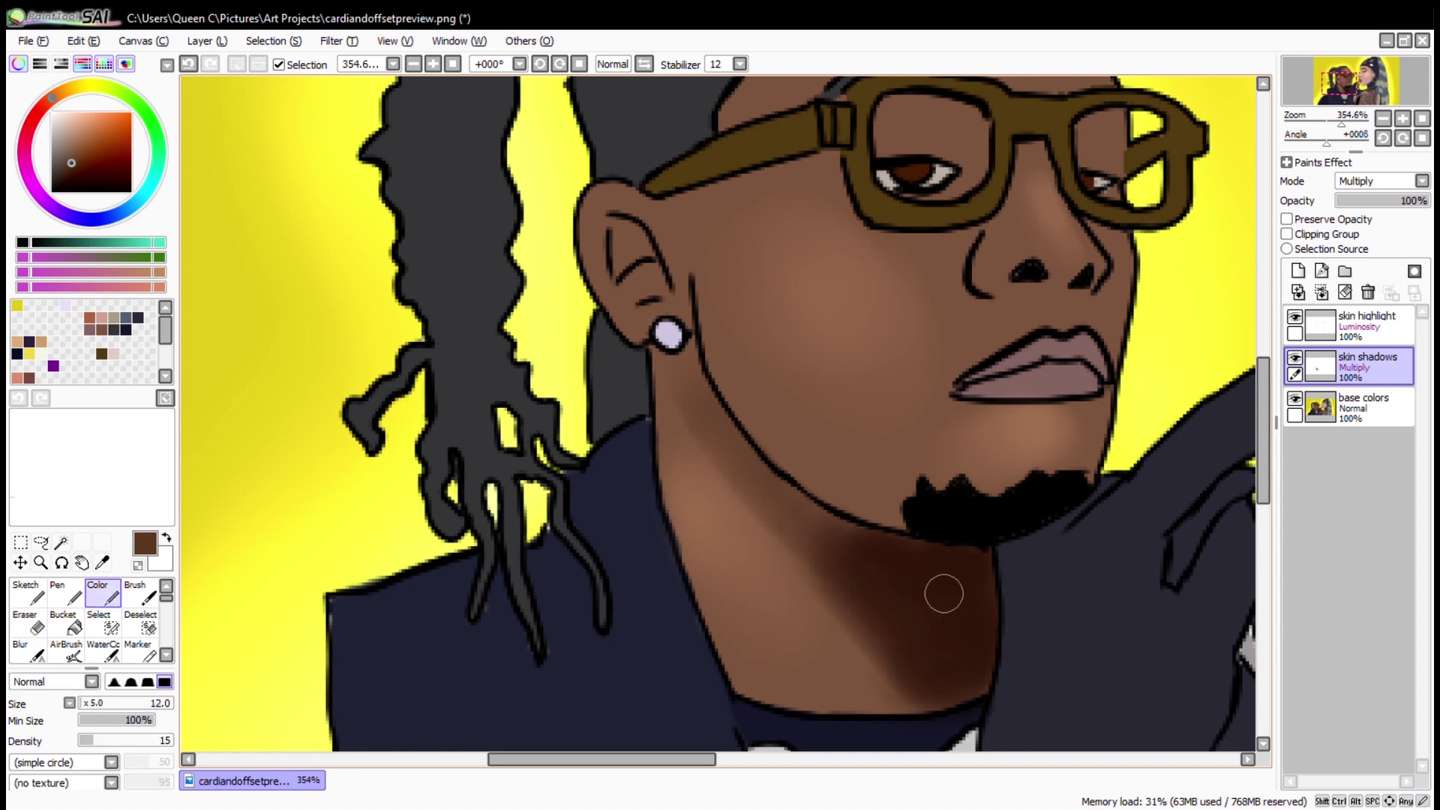
key(r)
key(c)
key(r)
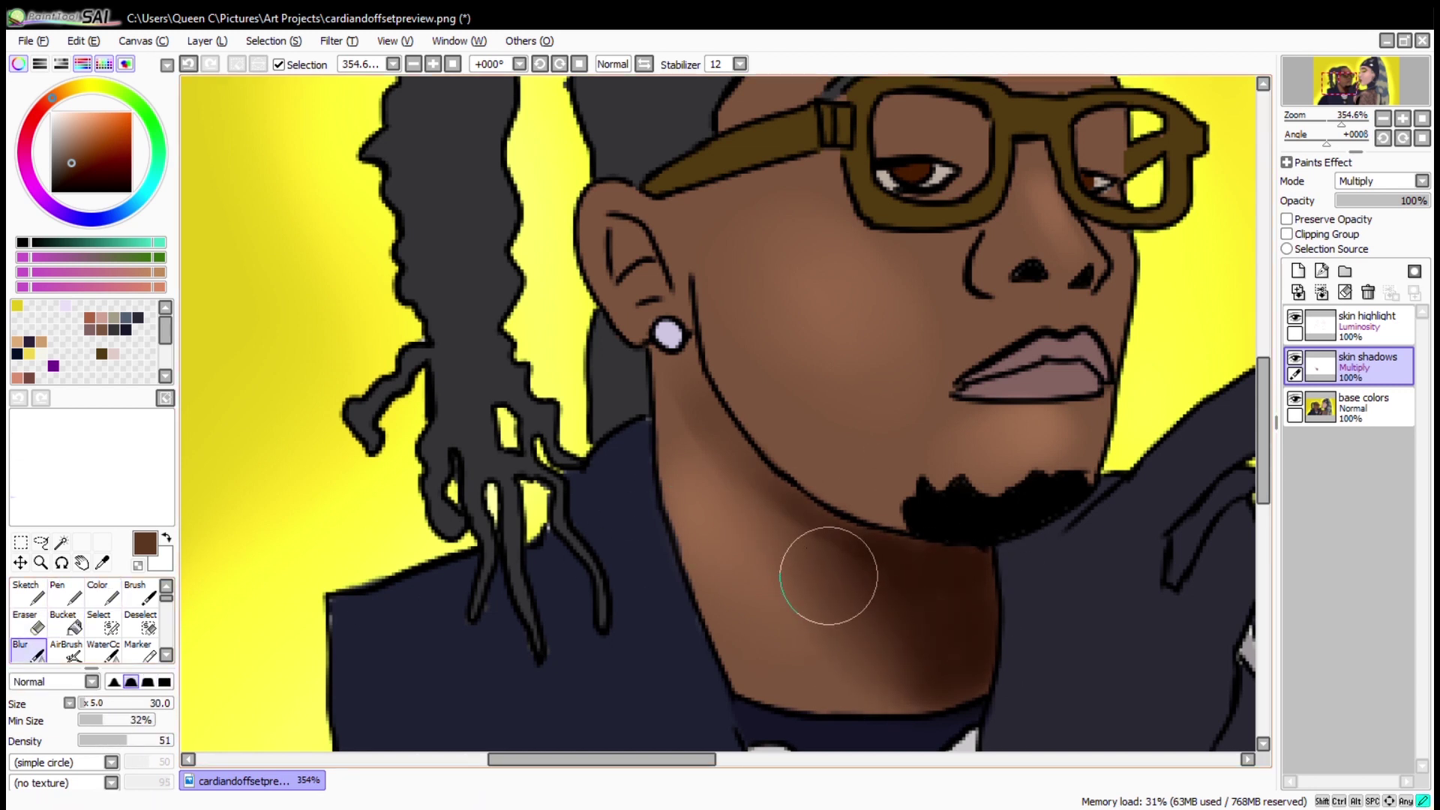
Shade the folds inside the man's ear and the skin beneath the arm of his glasses in dark brown.
key(ctrl+0)
key(ctrl+alt+space)
drag(600, 428, 702, 505)
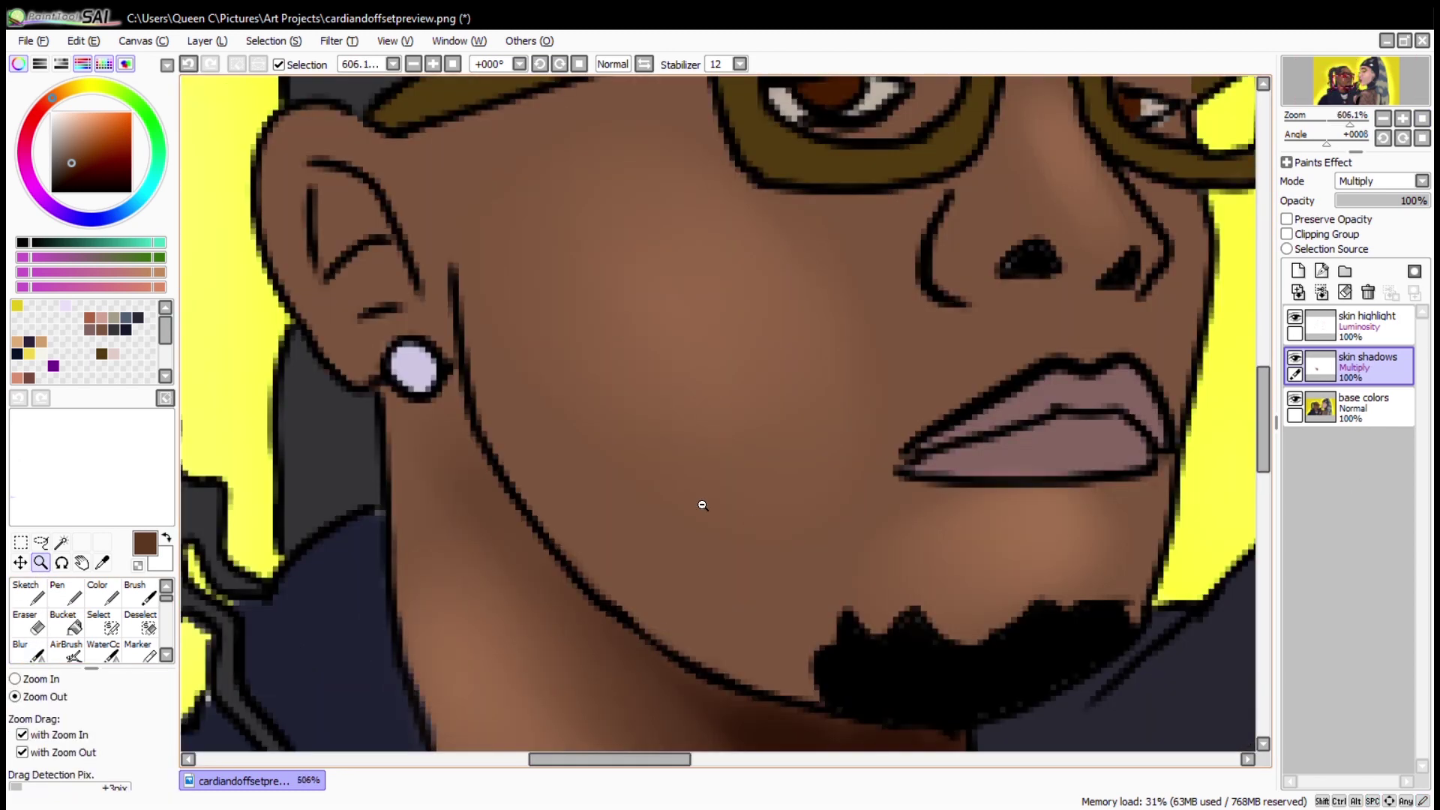
key(c)
mouse_move(311, 171)
mouse_down()
mouse_move(360, 240)
mouse_move(323, 225)
mouse_move(326, 266)
mouse_up()
drag(355, 128, 375, 138)
drag(344, 218, 420, 307)
mouse_move(555, 109)
mouse_down()
mouse_move(440, 427)
mouse_move(588, 450)
mouse_move(416, 434)
mouse_up()
drag(612, 555, 416, 407)
drag(585, 369, 450, 402)
mouse_move(418, 353)
mouse_down()
mouse_move(558, 382)
mouse_move(454, 413)
mouse_move(415, 348)
mouse_up()
Paint shadows under the man's eye, around his nose and along his beard with the Color brush at size 6.
key(minus)
mouse_move(546, 384)
mouse_down()
mouse_move(421, 408)
mouse_move(551, 361)
mouse_up()
drag(816, 197, 570, 325)
drag(405, 480, 631, 361)
mouse_move(629, 369)
mouse_down()
mouse_move(624, 474)
mouse_move(621, 375)
mouse_up()
mouse_move(615, 456)
mouse_down()
mouse_move(568, 475)
mouse_move(480, 427)
mouse_up()
scroll(707, 422, down, 3)
drag(525, 547, 419, 537)
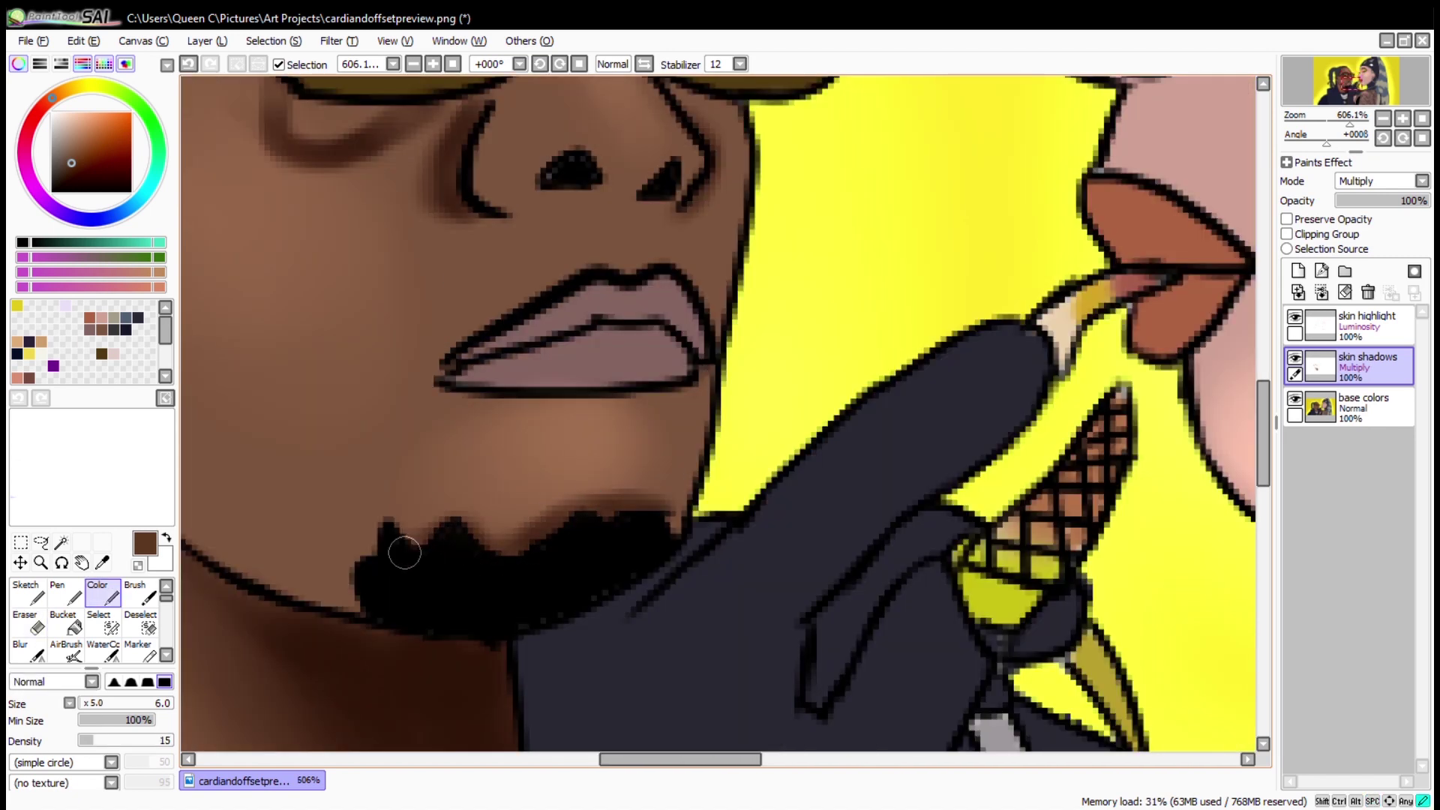
Undo the stray stroke near the man's mouth and shade the outer edge of his chin at brush size 10.
drag(684, 387, 424, 415)
key(ctrl+z)
key(bracketright)
key(bracketright)
key(bracketright)
key(bracketright)
drag(677, 407, 600, 548)
drag(714, 385, 803, 442)
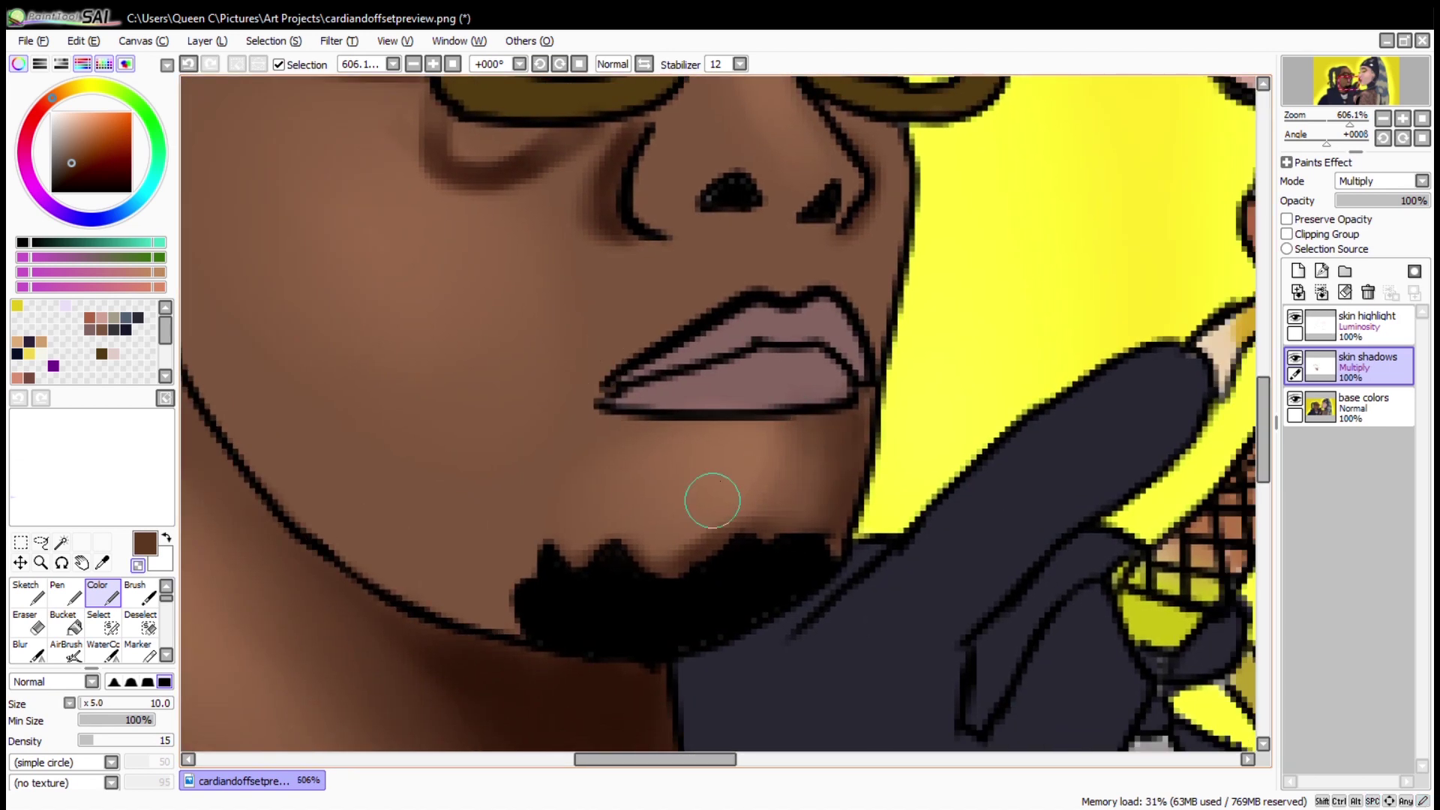
Shade the man's forehead along the hairline and the groove between his nose and upper lip.
scroll(710, 498, up, 3)
scroll(610, 335, up, 3)
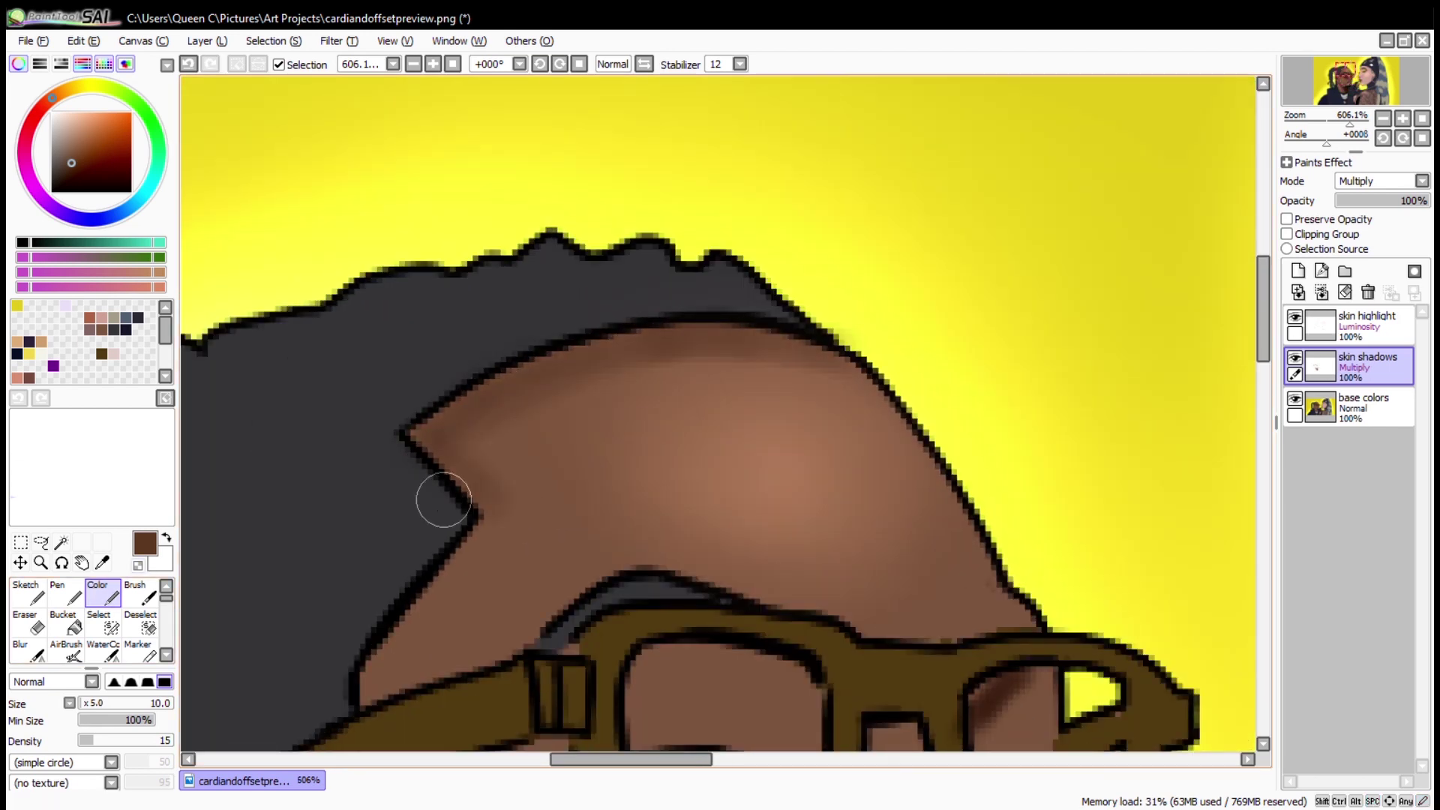
scroll(565, 216, down, 1)
key(e)
key(c)
scroll(778, 572, down, 6)
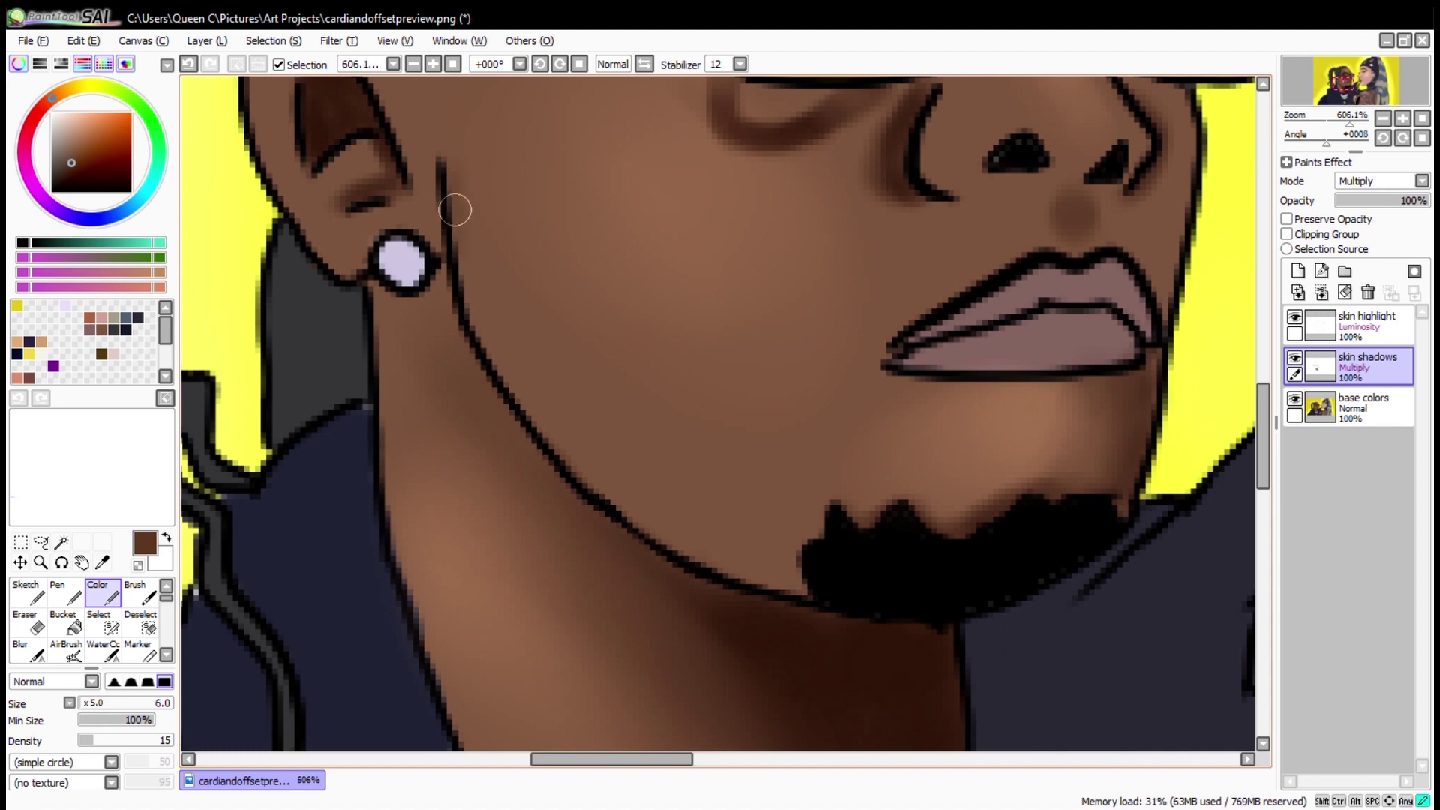
Blend the shadow along the man's jawline with the Blur tool at size 14.
click(27, 651)
drag(570, 450, 757, 549)
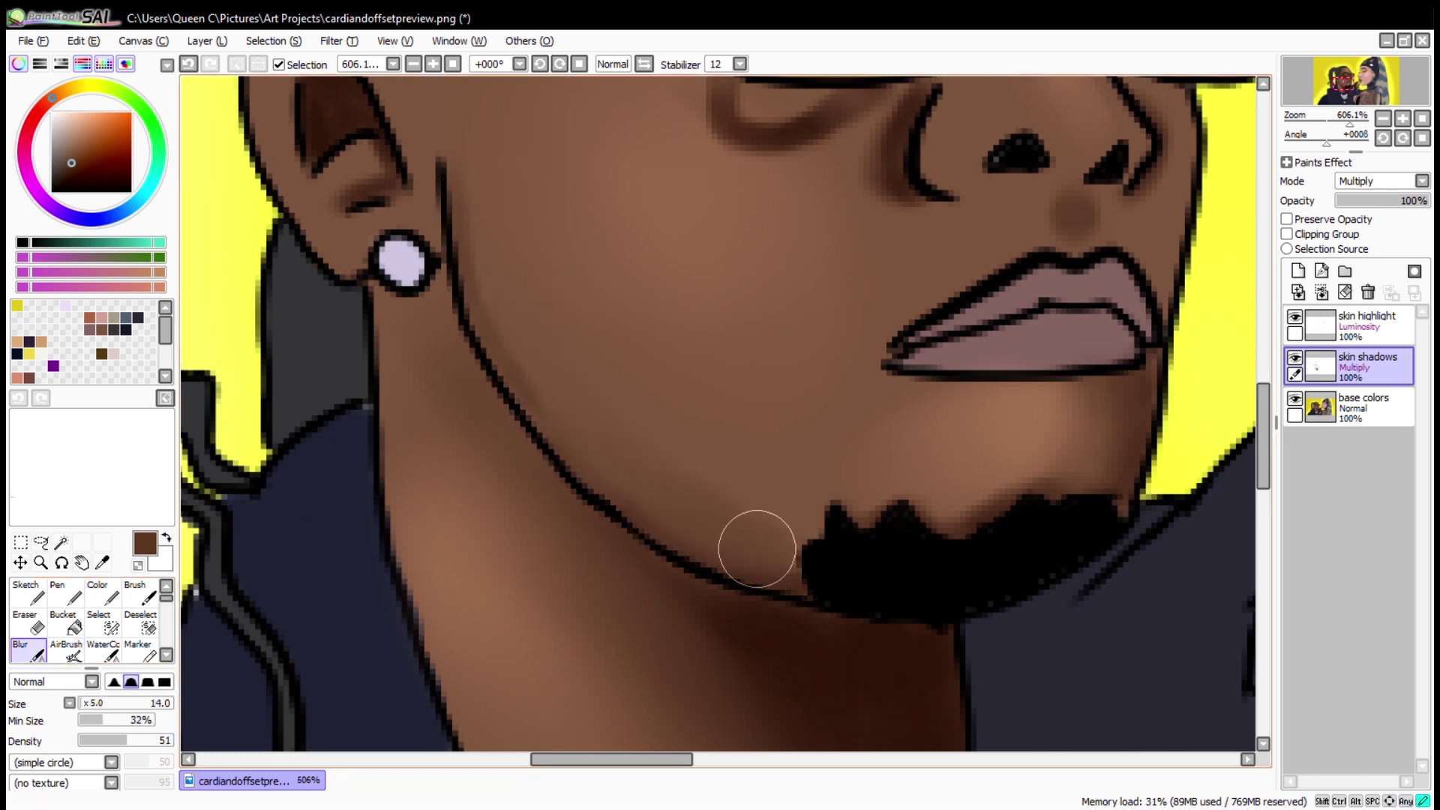
click(1422, 118)
Paint a brown shadow along the front of the woman's forehead at size 6 and blend it with Blur at size 14.
click(41, 562)
drag(630, 231, 967, 510)
key(c)
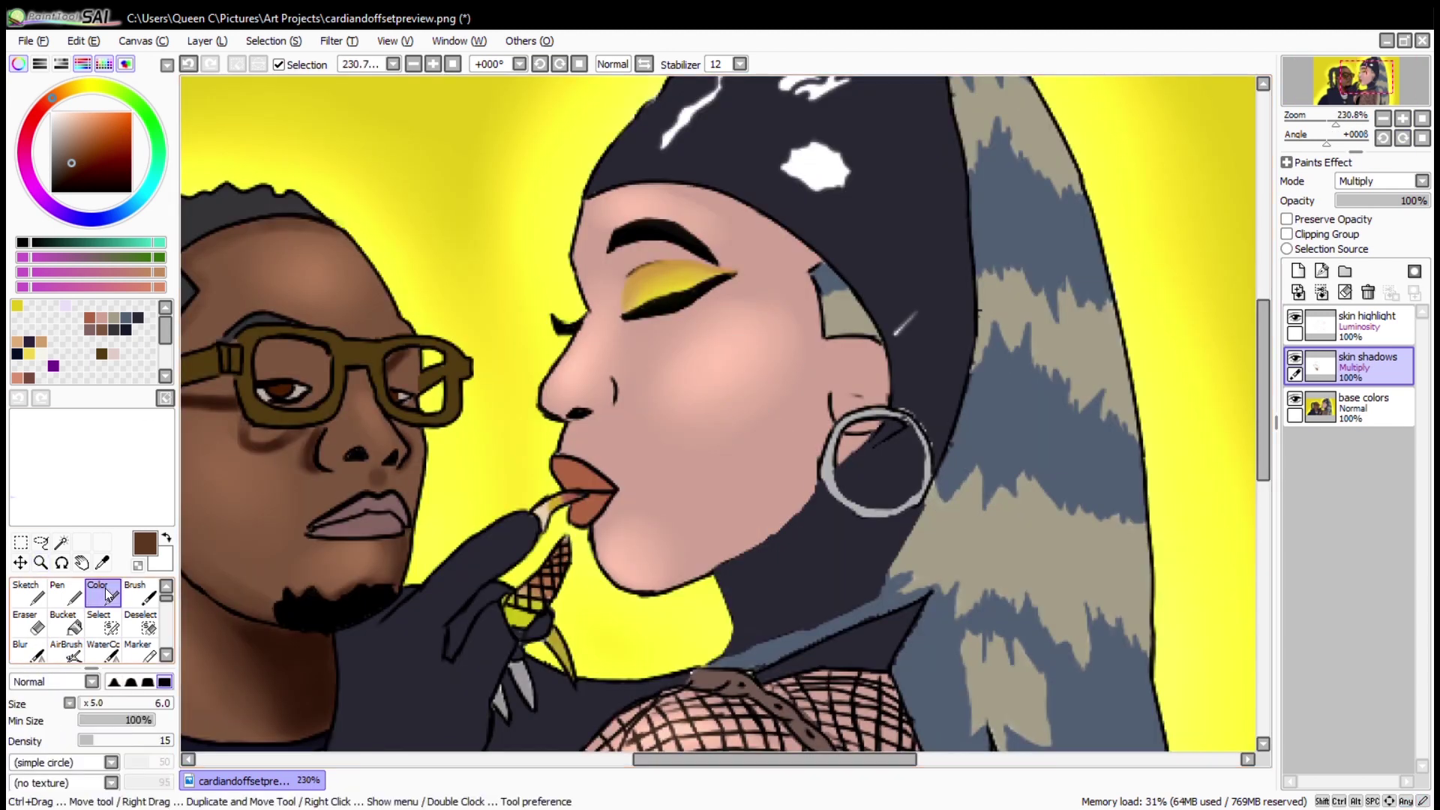
click(1422, 118)
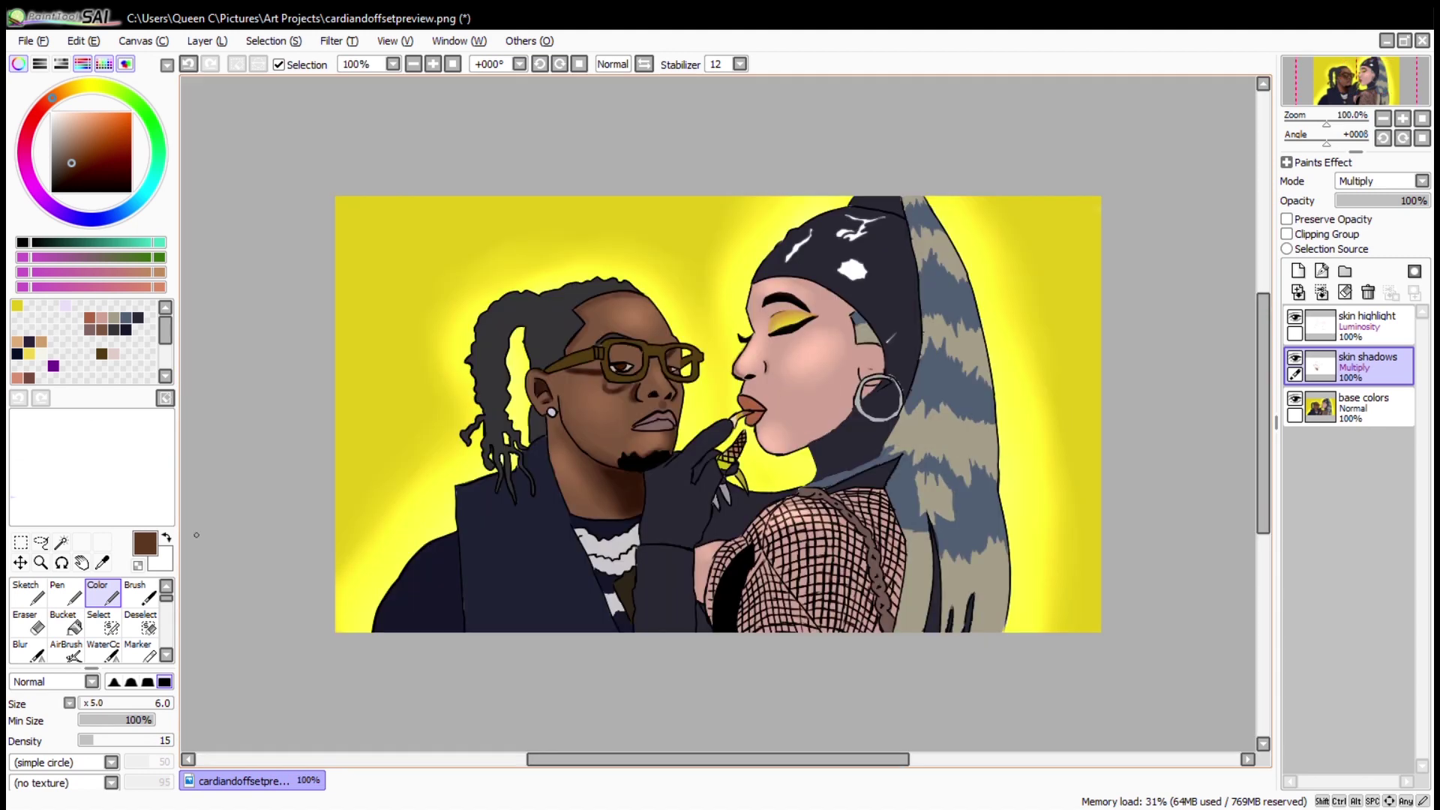
click(40, 562)
drag(592, 158, 1143, 502)
key(c)
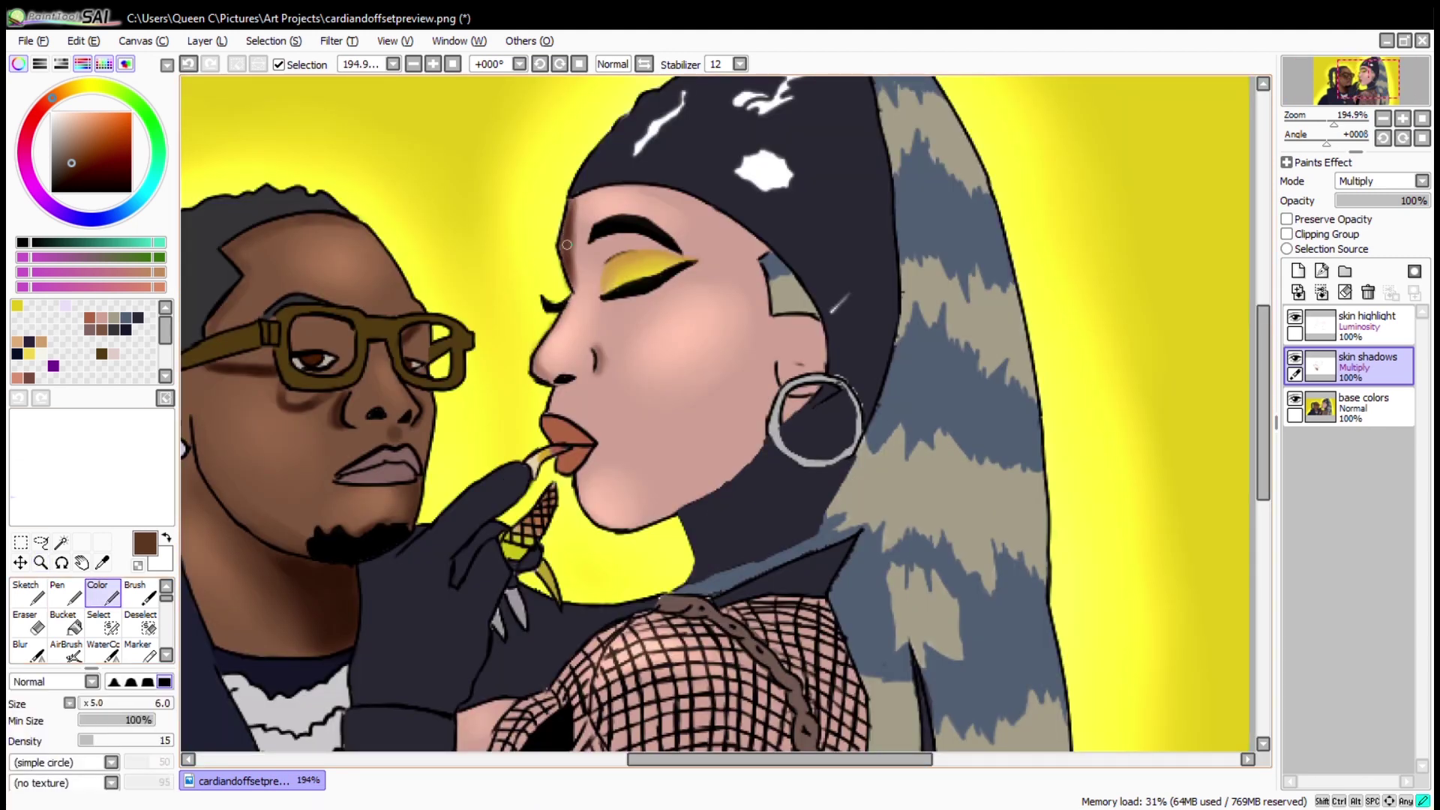
key(b)
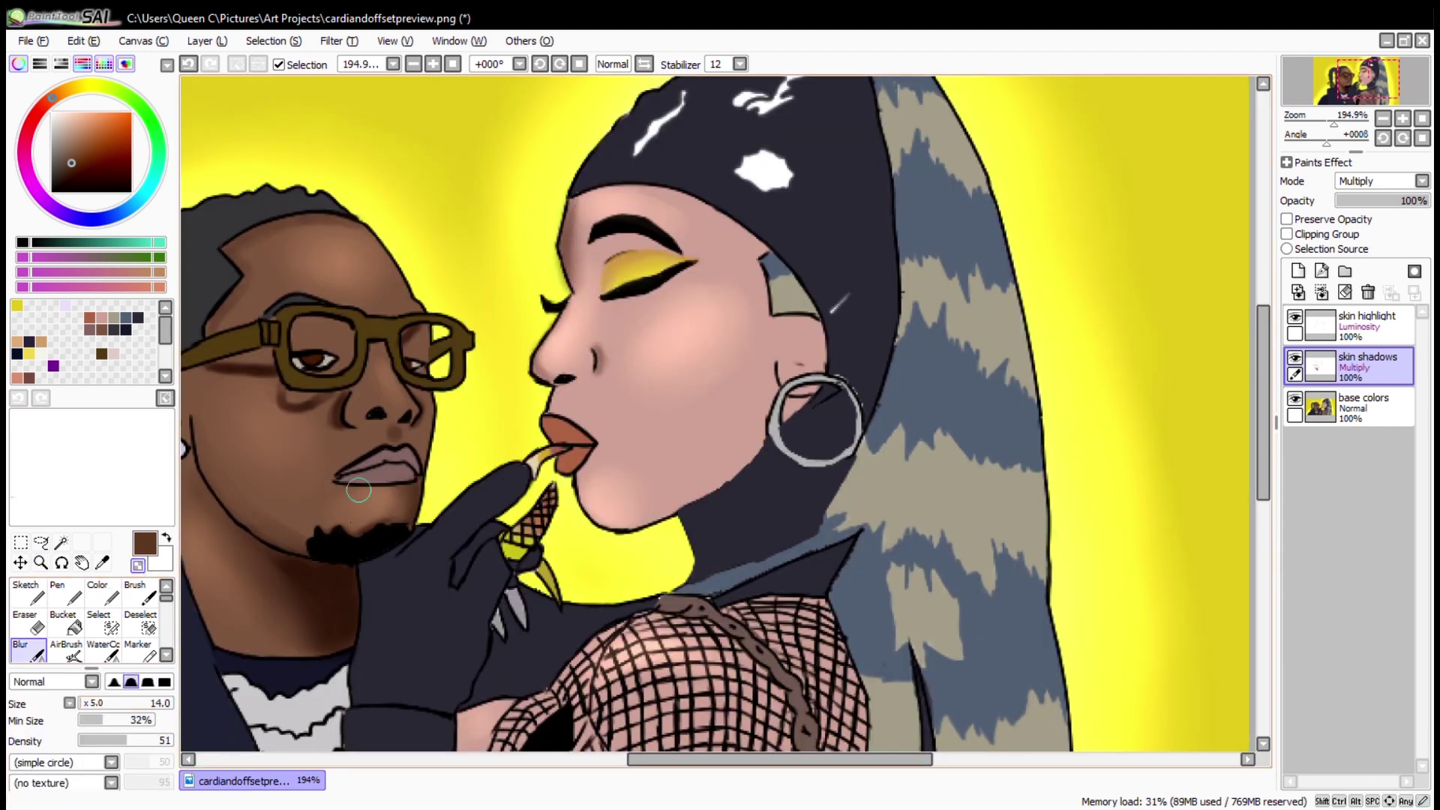
Shade the woman's lips and ear at brush size 6, and shade her jawline at size 10.
key(c)
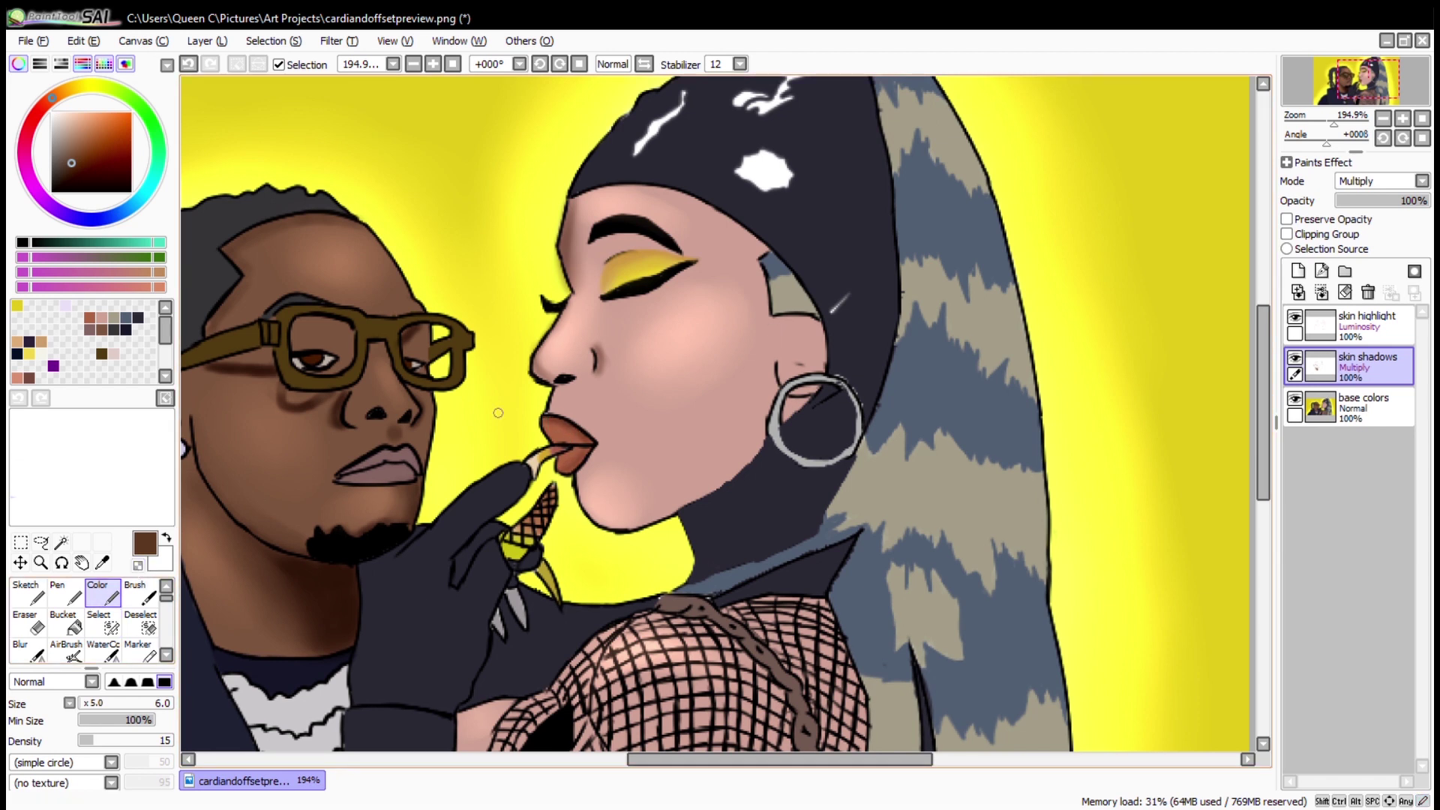
key(e)
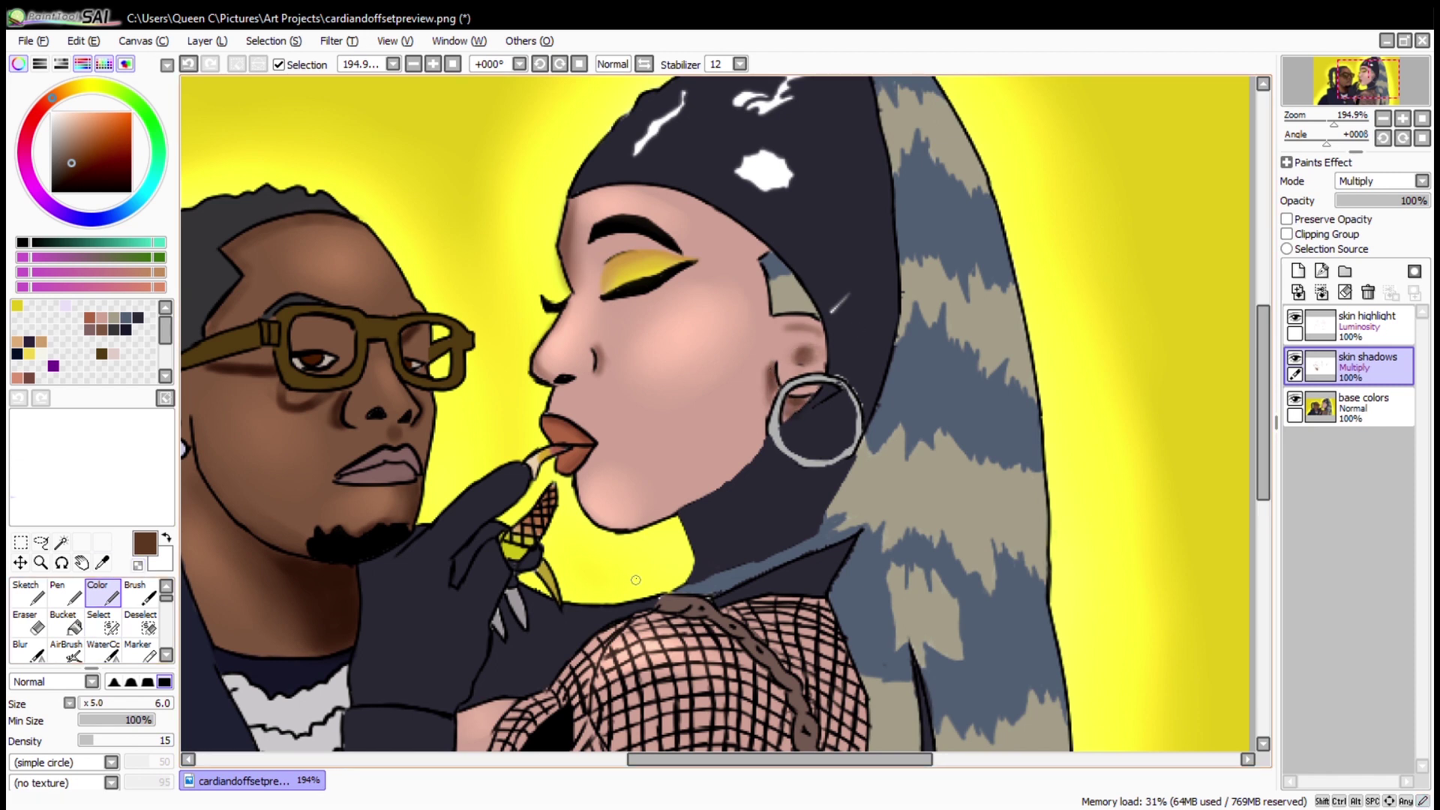
key(bracketright)
key(bracketright)
key(bracketright)
key(bracketright)
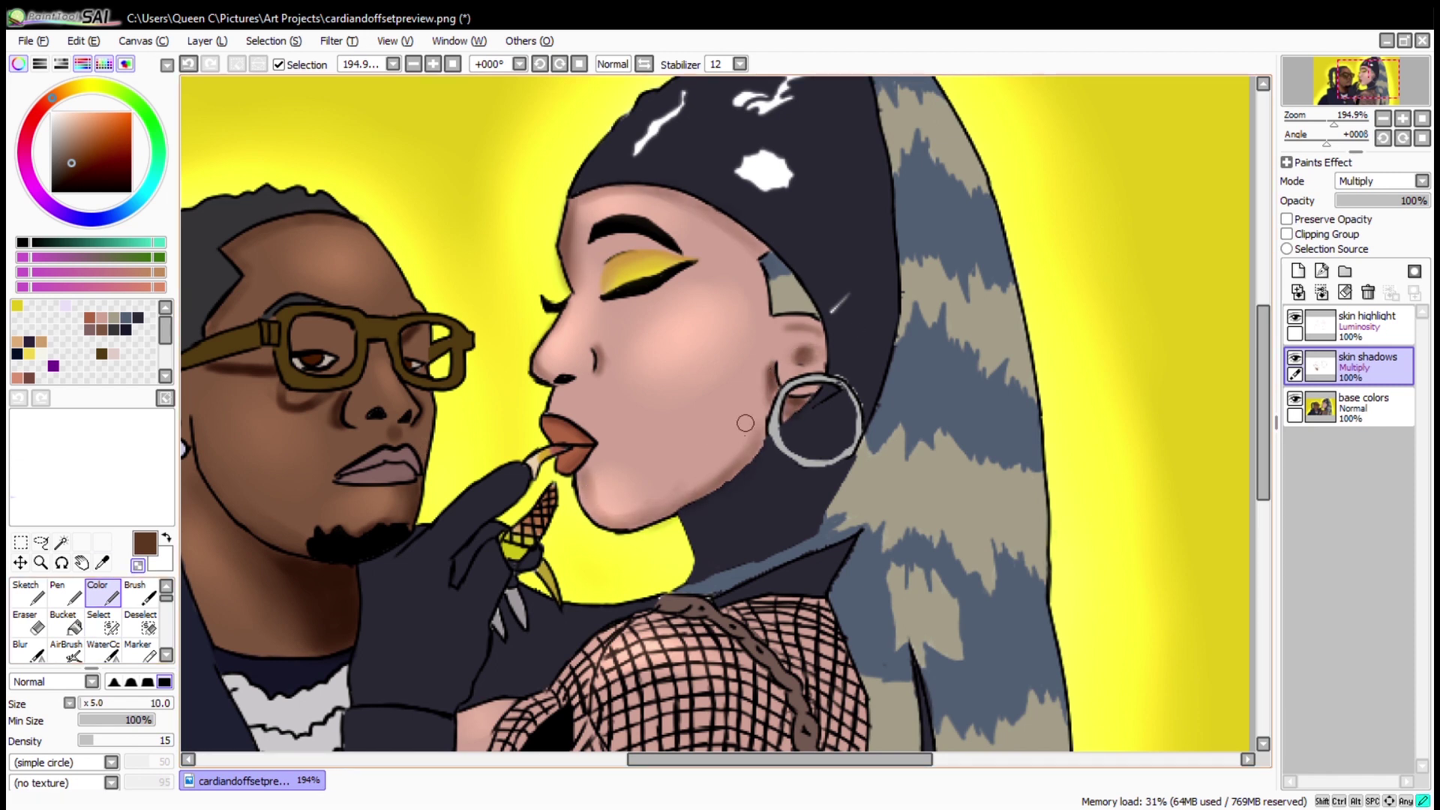
Shade the woman's chin and add brown shadows to the edges of her fishnet-covered shoulder and arm.
key(e)
scroll(582, 471, down, 5)
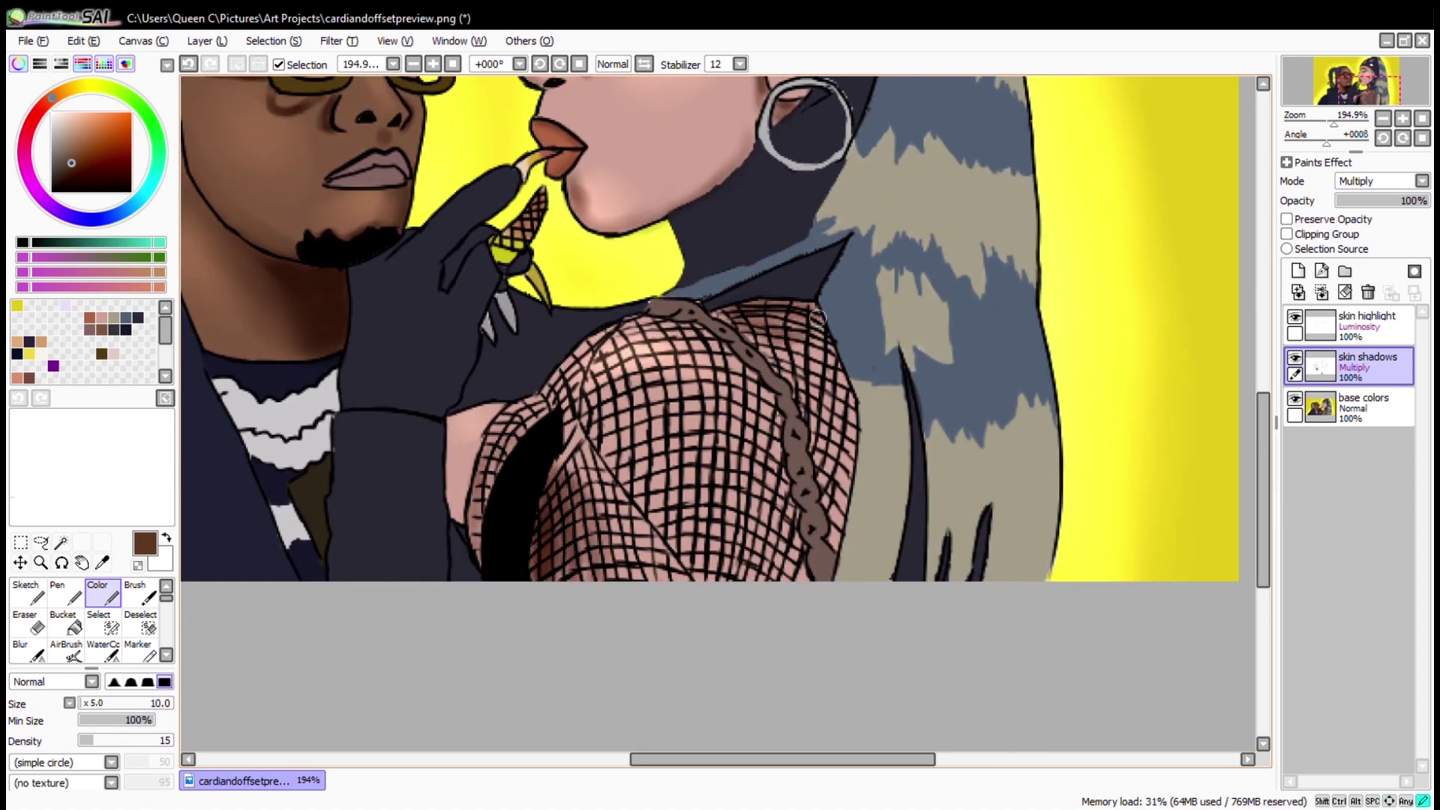
key(e)
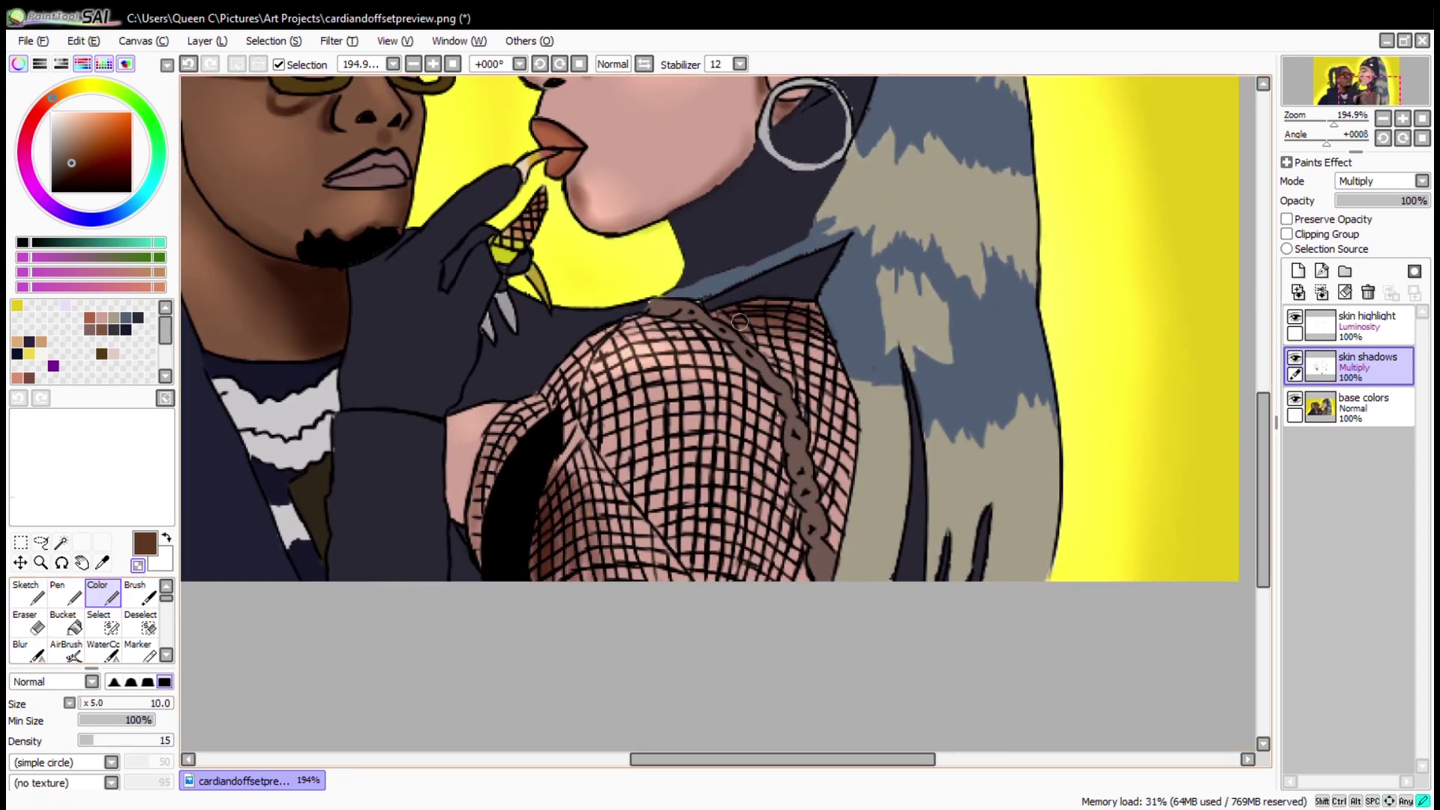
Create a layer folder named skin and move the skin highlight and skin shadows layers into it.
drag(1379, 90, 1302, 81)
click(1345, 271)
double_click(1354, 337)
text(skin)
drag(1365, 367, 1356, 328)
drag(1357, 408, 1356, 328)
click(1320, 325)
Make skin highlight in the skin folder the active layer and choose a lighter peach colour.
drag(1319, 81, 1355, 74)
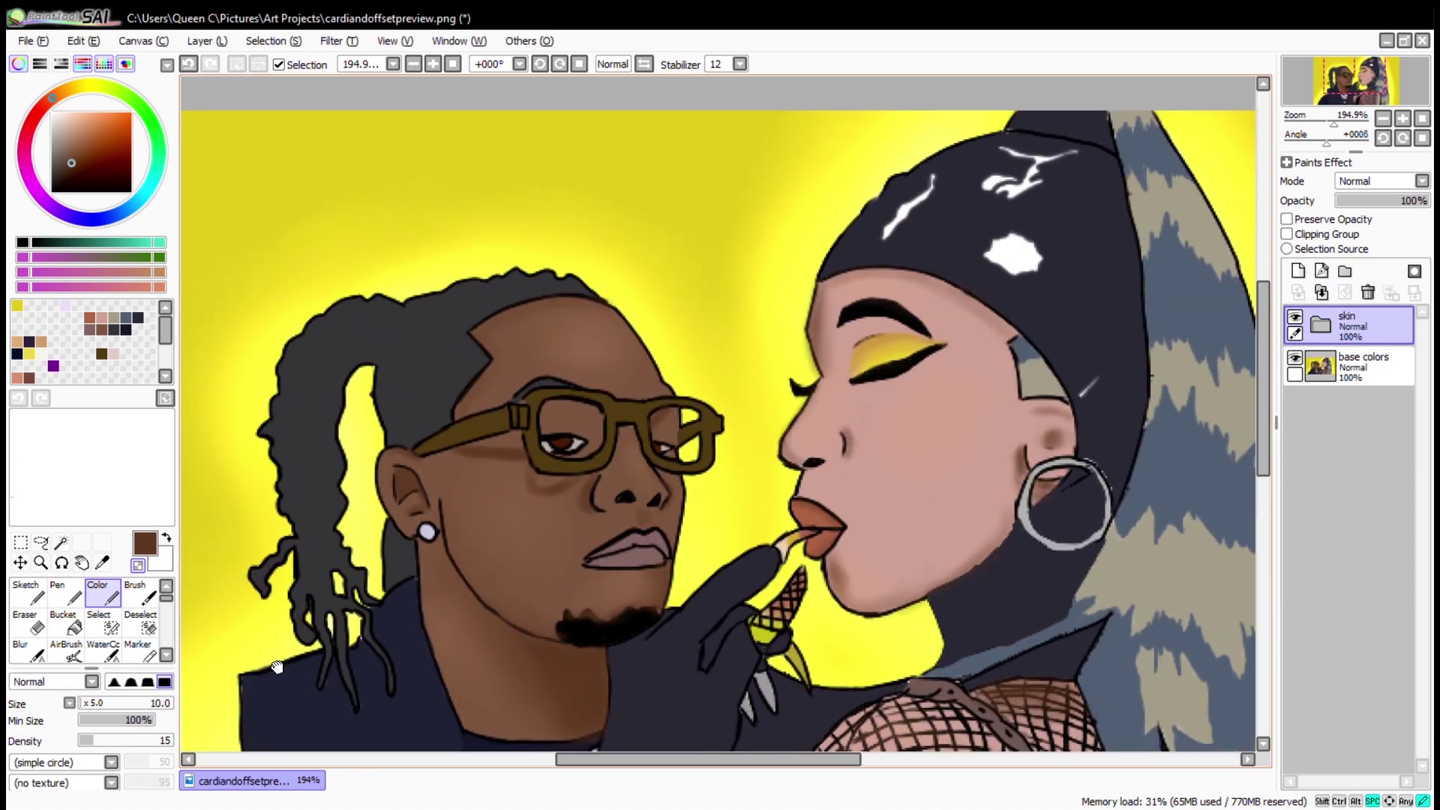
click(1320, 325)
click(1366, 407)
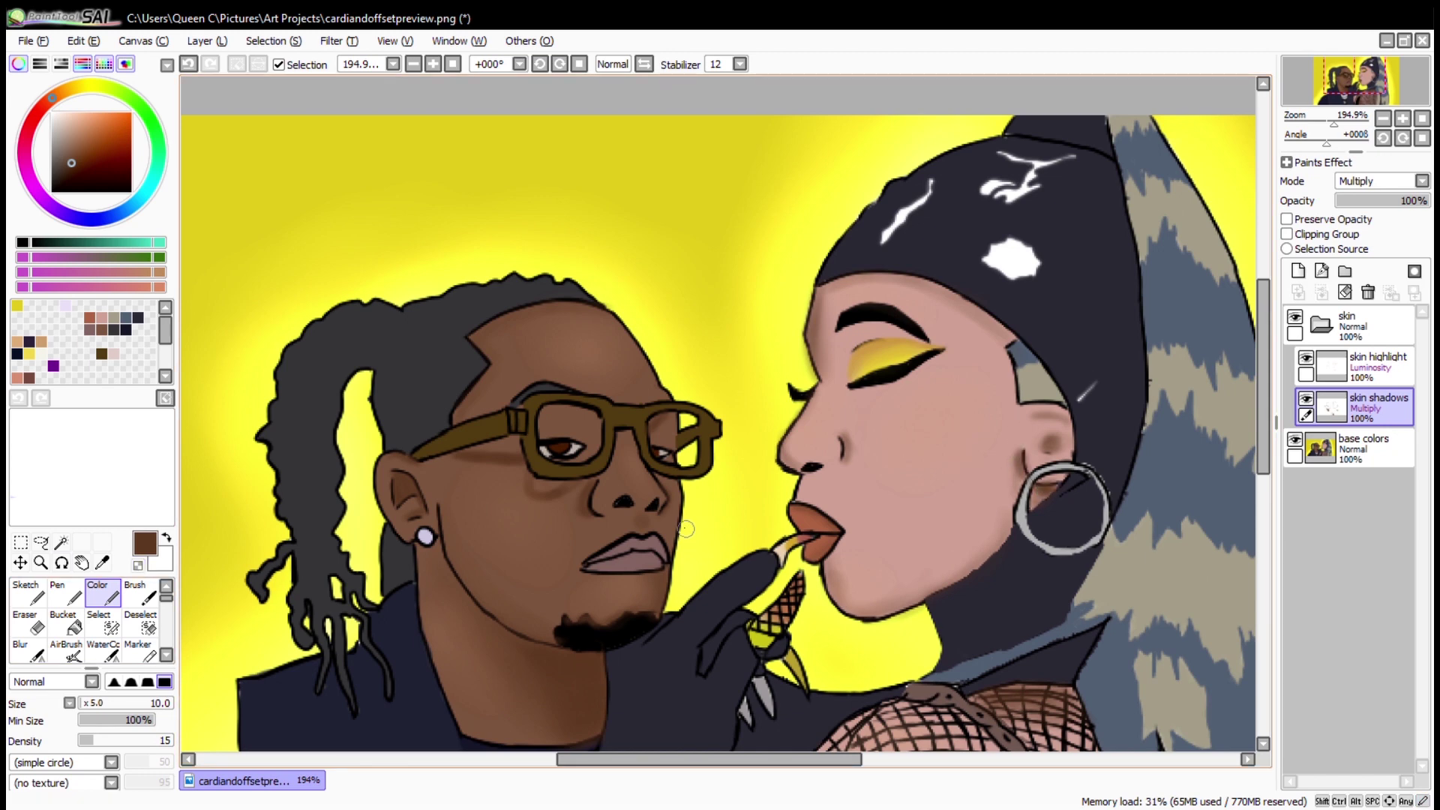
drag(1354, 74, 1348, 76)
click(1366, 366)
click(1305, 359)
click(1306, 358)
click(72, 116)
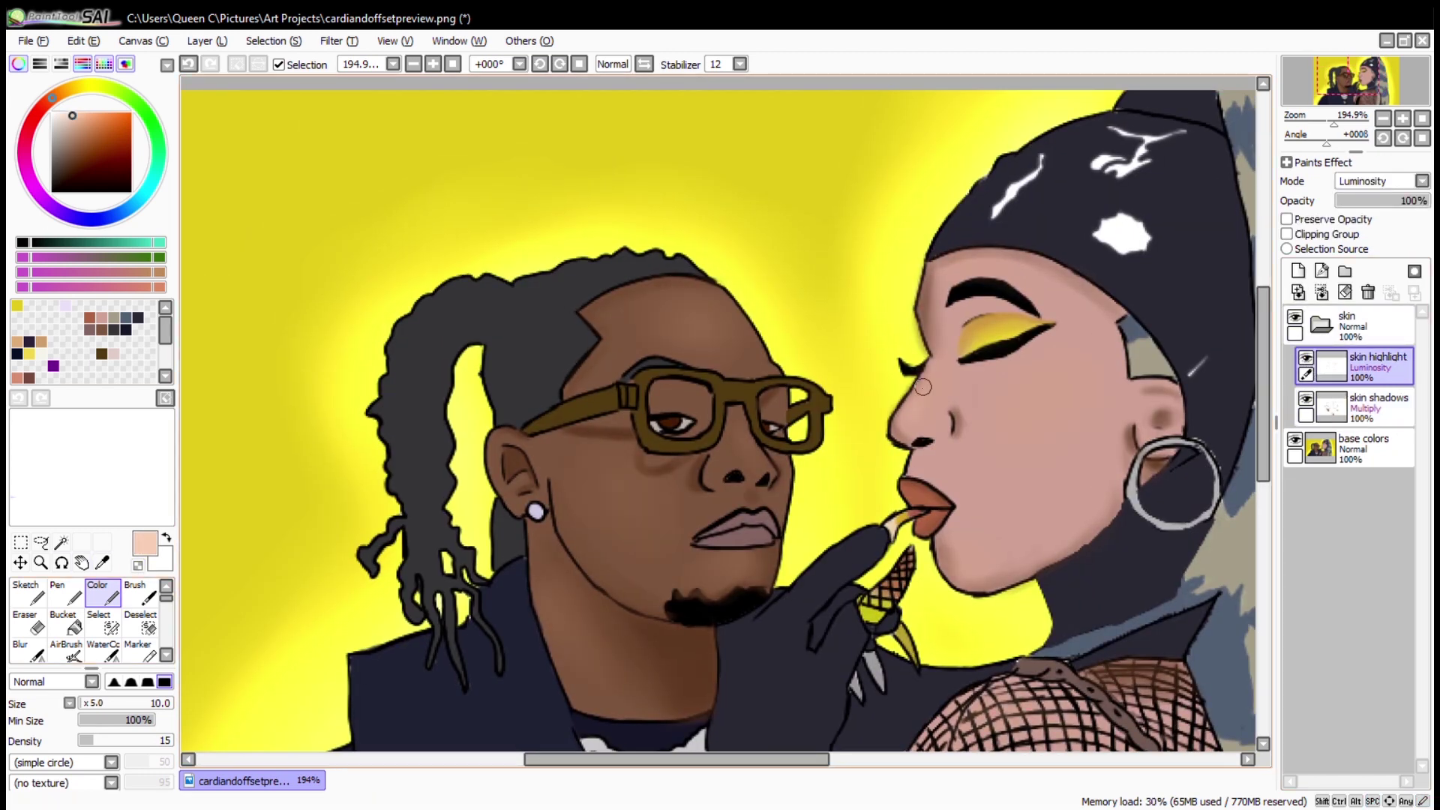
Paint peach highlights on the woman's cheek with the Color brush at size 12 and blend them with Blur at size 14.
drag(1060, 390, 991, 401)
key(bracketleft)
key(bracketleft)
key(bracketleft)
key(bracketleft)
key(bracketleft)
key(bracketleft)
key(bracketleft)
key(bracketleft)
key(bracketleft)
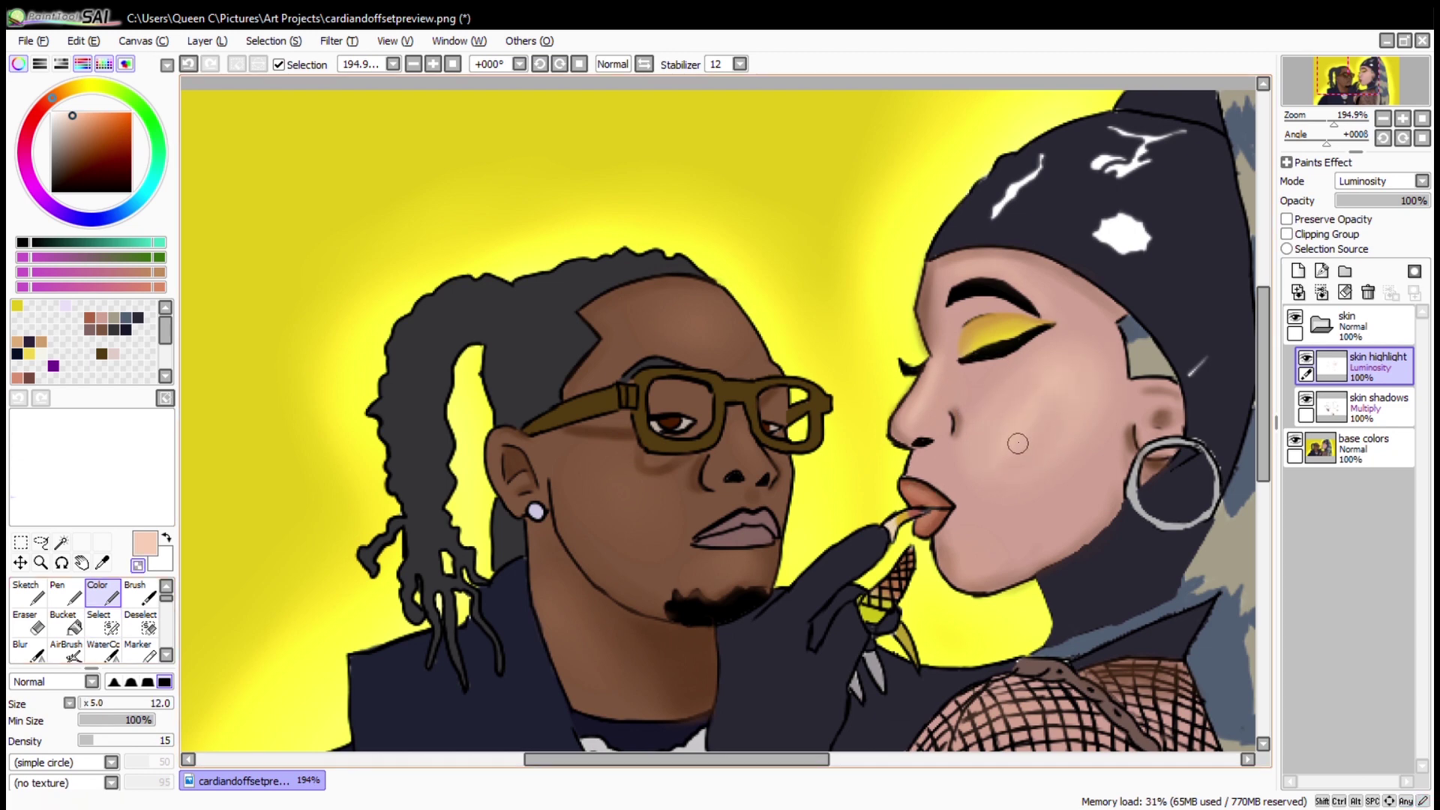
click(27, 649)
drag(653, 646, 683, 505)
Shade the man's upper lip in dark maroon on the skin shadows layer with the Color brush at size 8.
click(1321, 325)
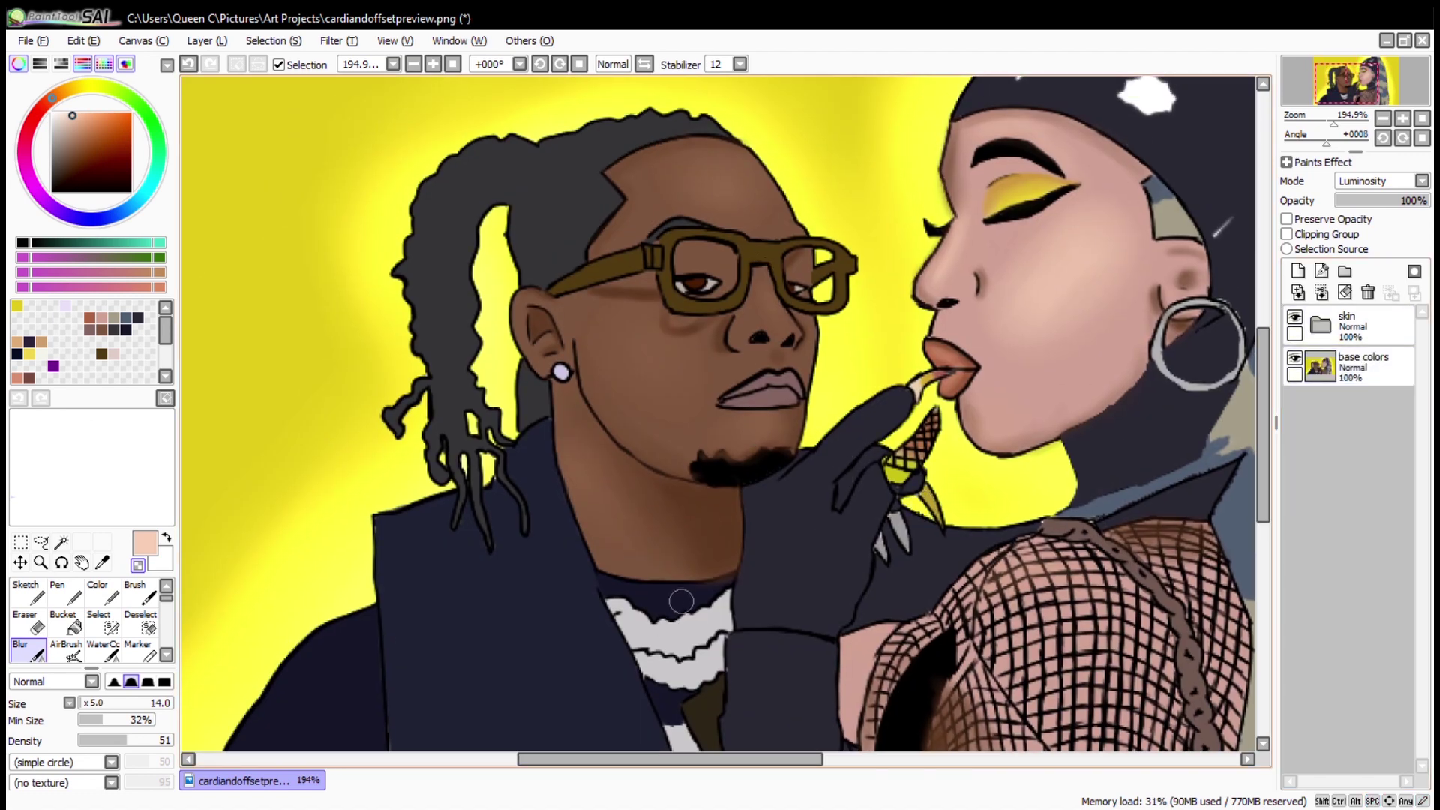
click(1320, 324)
click(1378, 401)
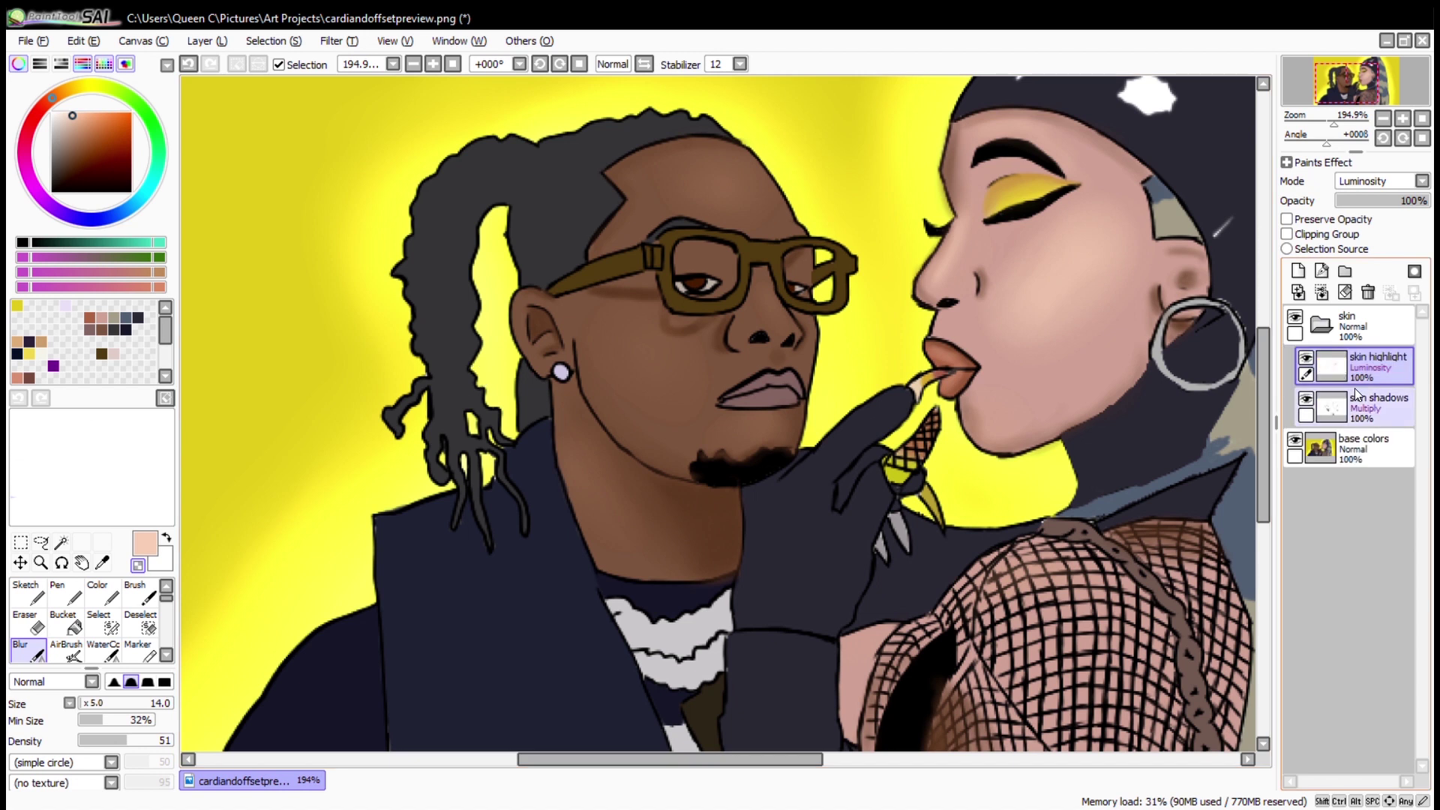
alt+click(654, 383)
key(c)
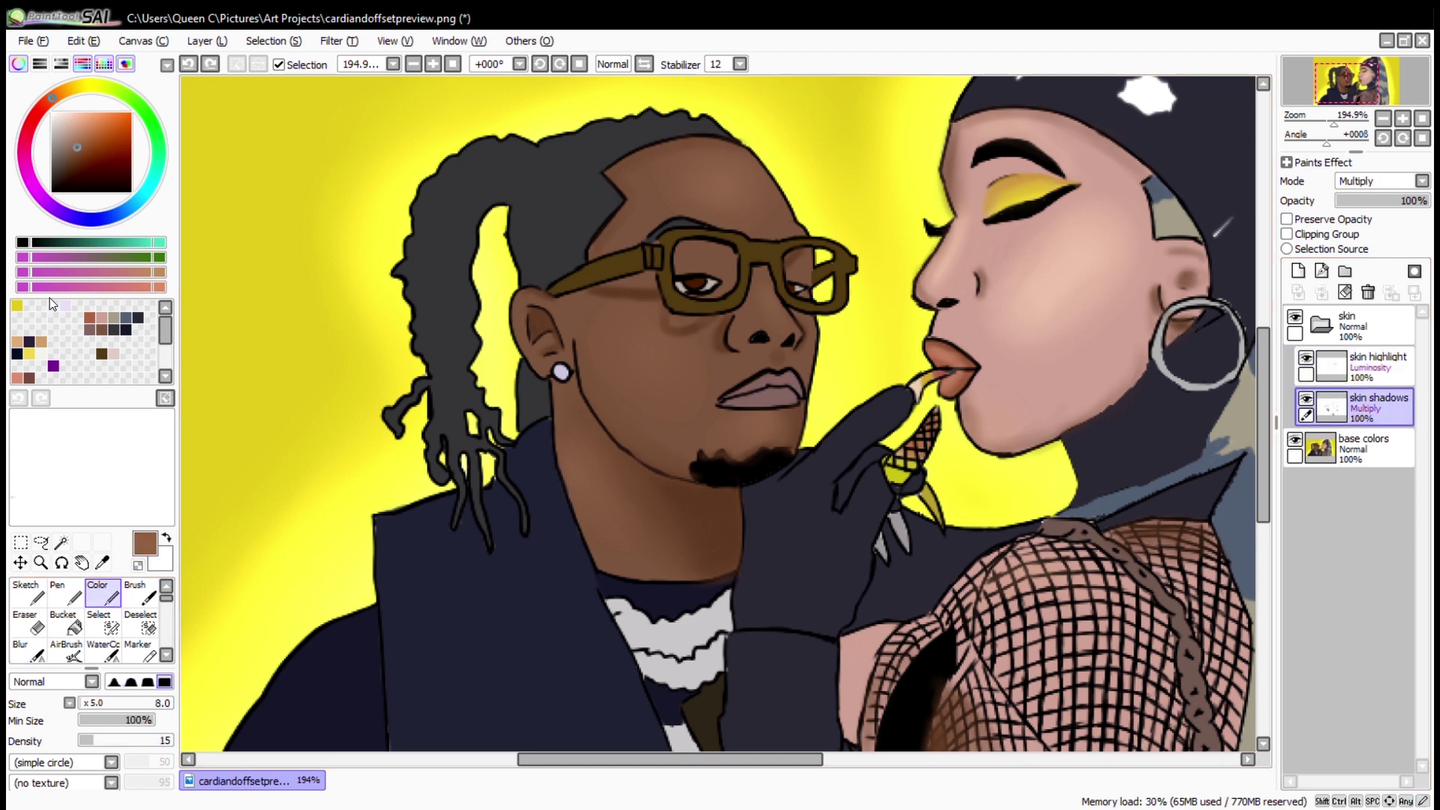
key(x)
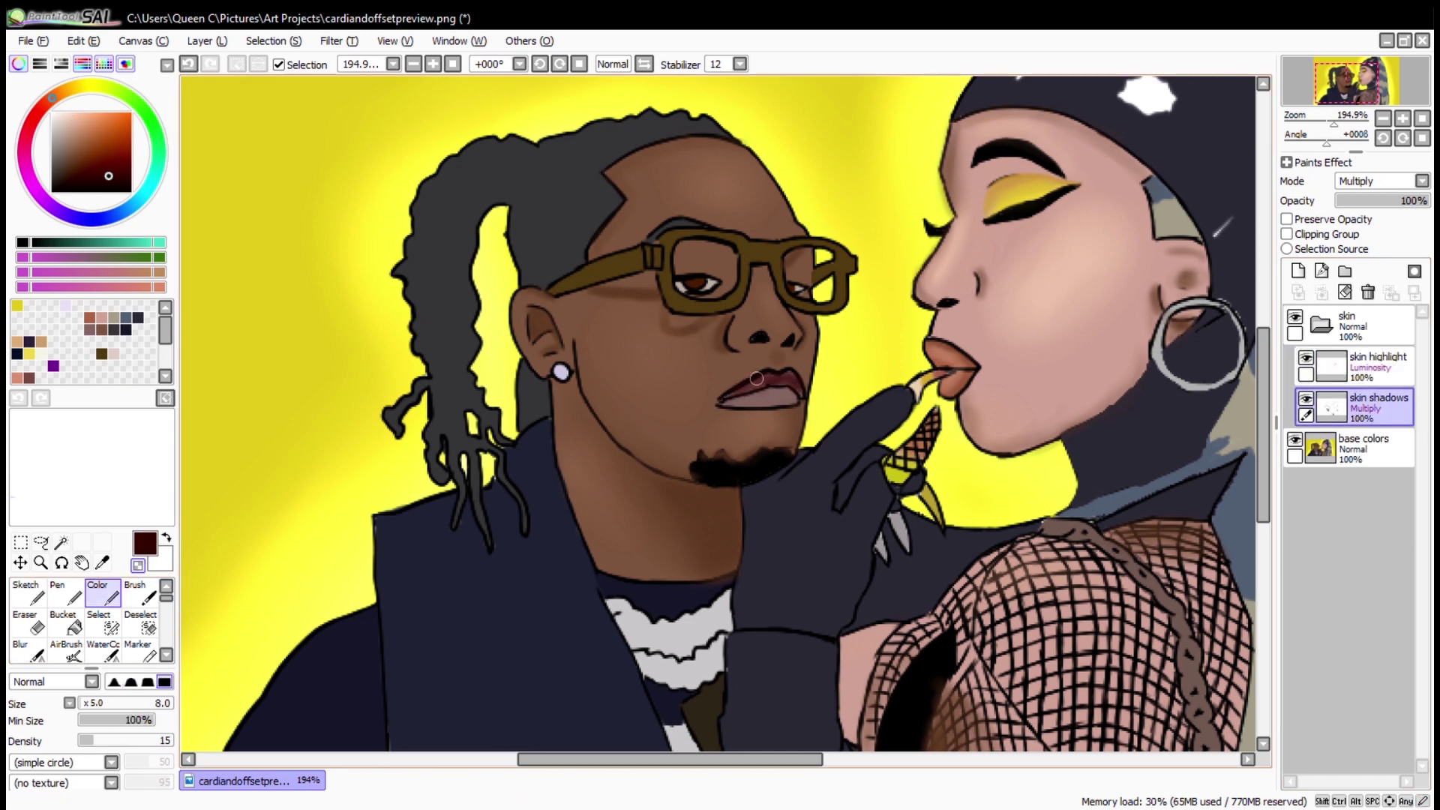
Try the Lumi & Shade blending mode on the skin folder and restore Normal.
click(1350, 324)
scroll(1365, 184, down, 2)
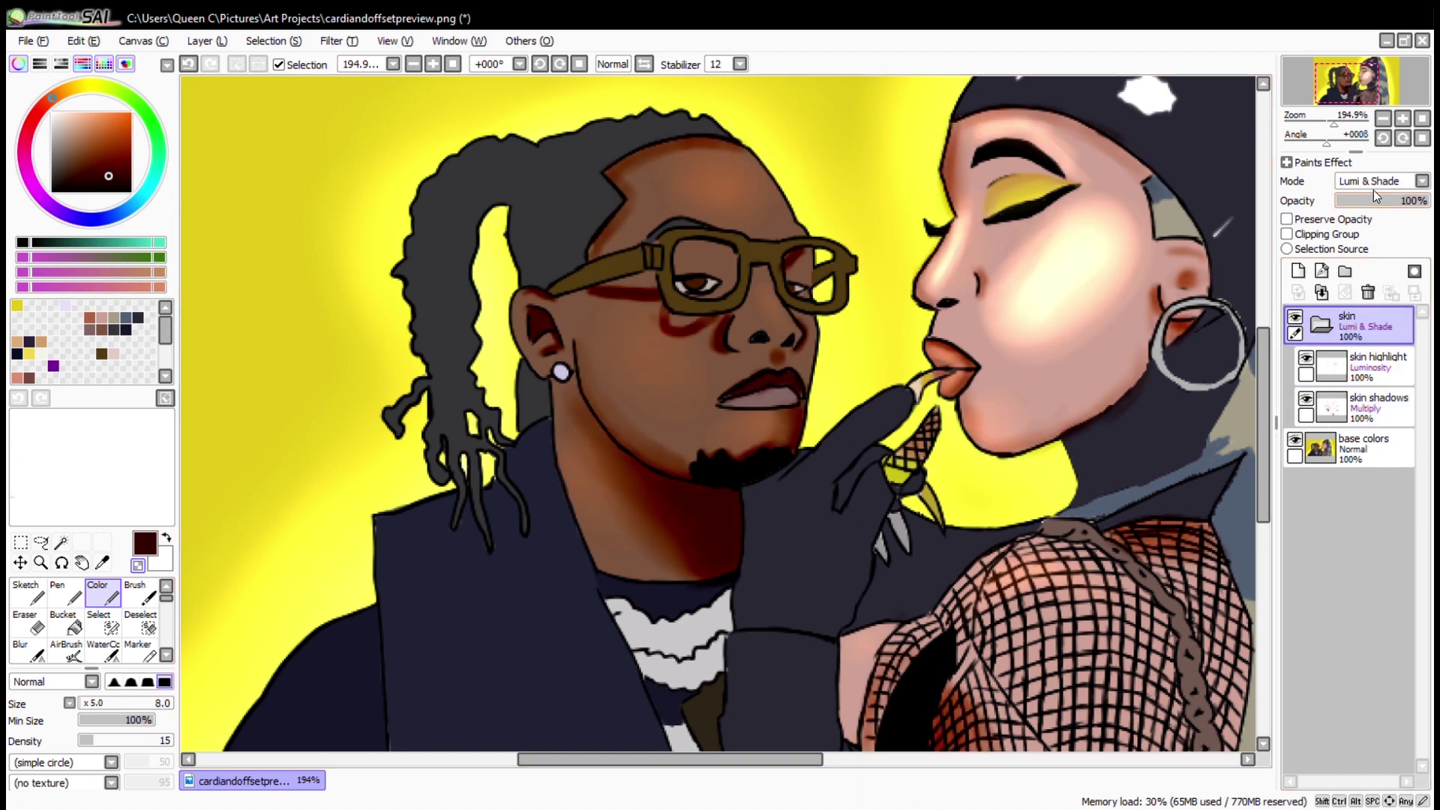
scroll(1365, 197, up, 2)
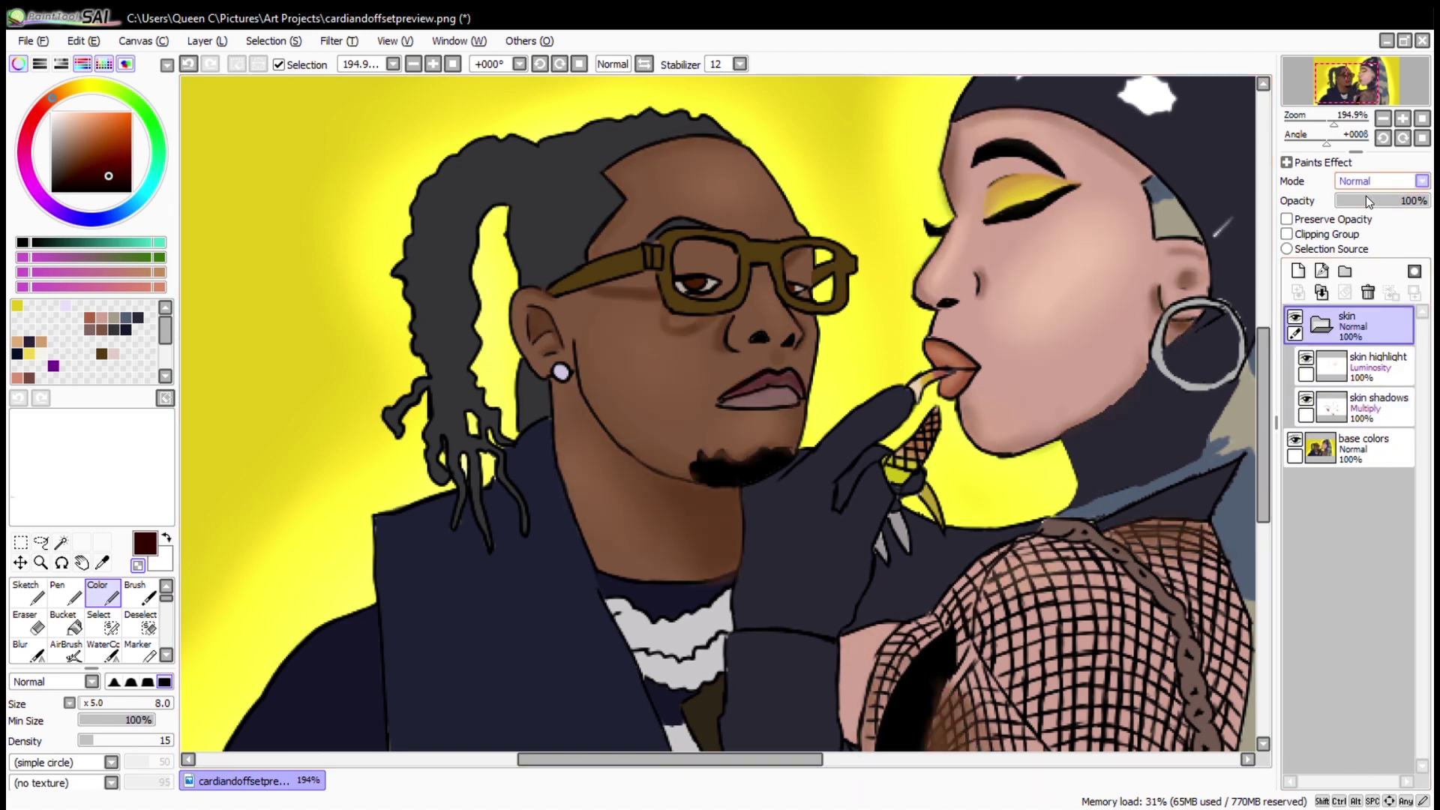
Move the skin highlight layer out of the skin folder so it sits above the folder.
click(1366, 291)
key(ctrl+z)
key(ctrl+z)
key(ctrl+z)
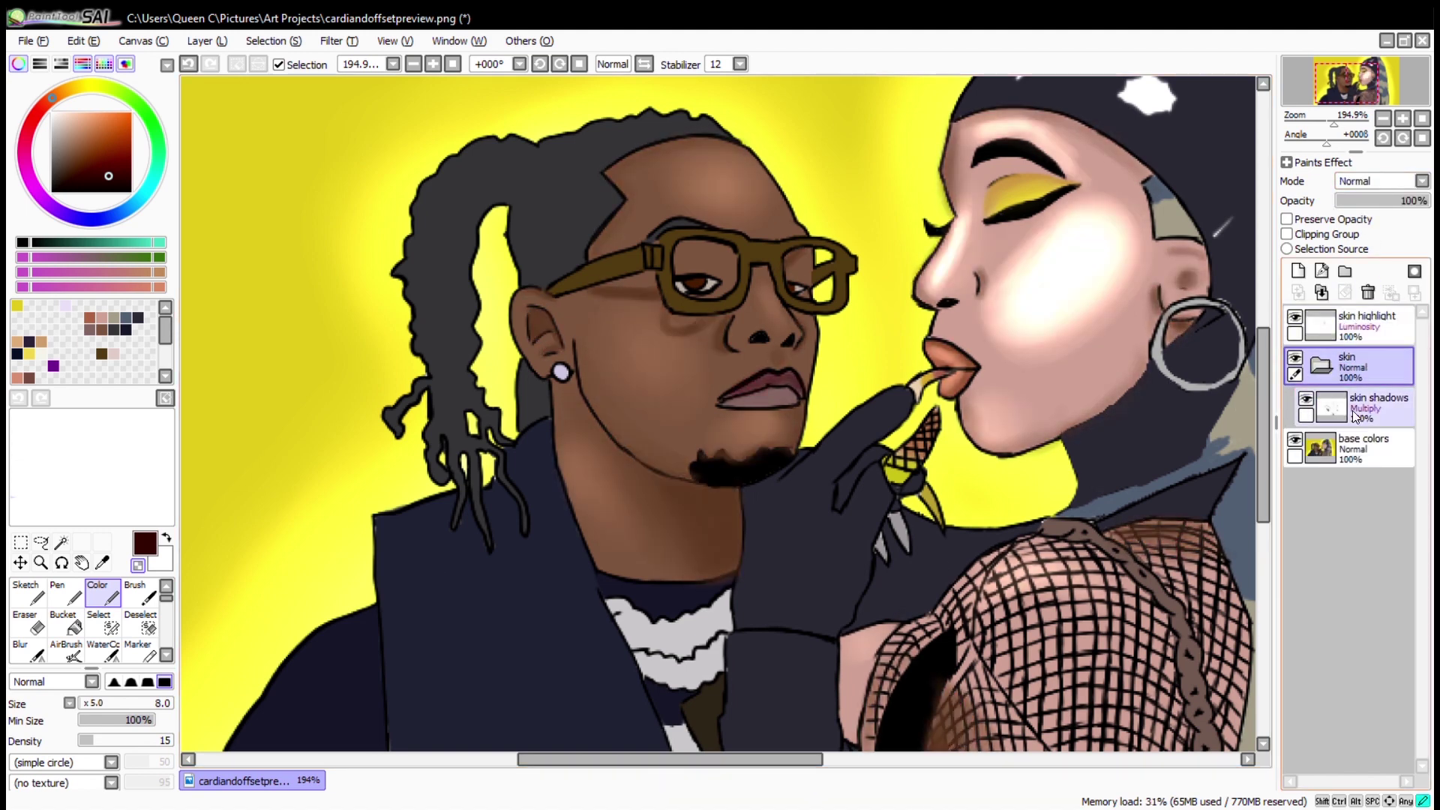
Soften the woman's face highlight with Blur at size 40 and add light tan highlights to the man's skin with the Color brush at size 60.
key(b)
mouse_move(1040, 243)
mouse_down()
mouse_move(1073, 285)
mouse_move(1003, 254)
mouse_up()
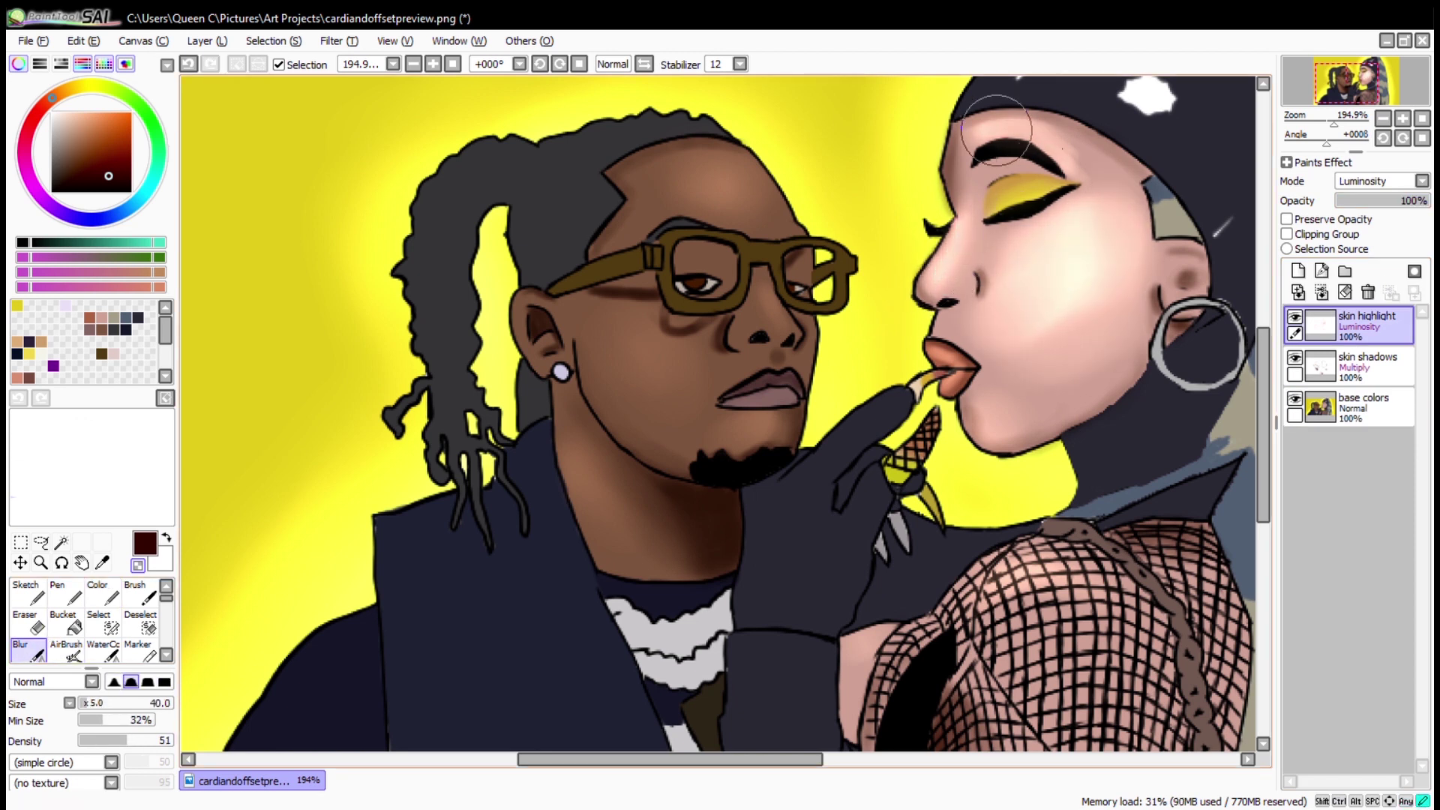
click(102, 156)
click(73, 132)
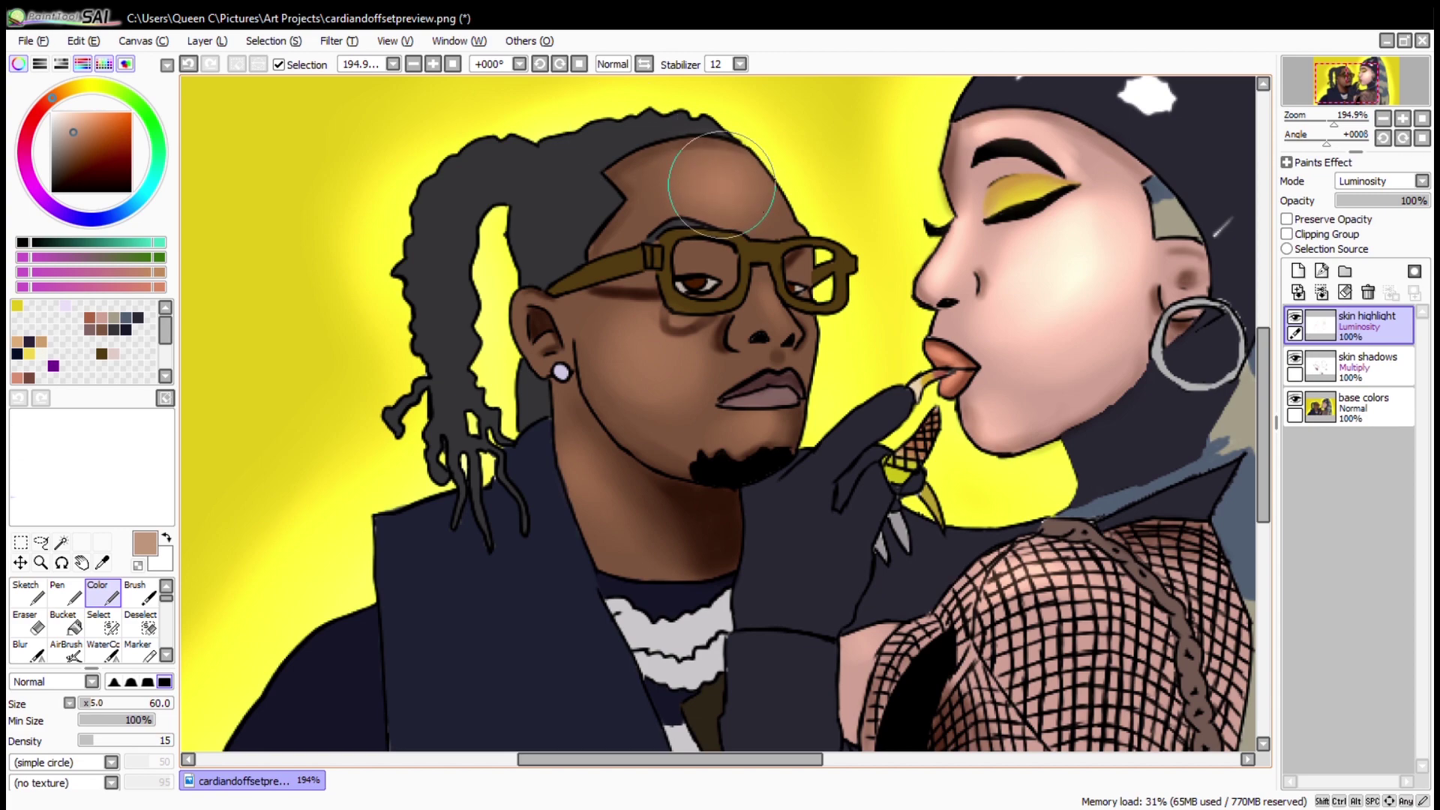
drag(657, 534, 671, 647)
Select the area around the woman's face, adjust the skin highlight layer's colour there with a filter, and clear the selection.
click(100, 622)
mouse_move(1043, 478)
mouse_down()
mouse_move(723, 476)
mouse_move(866, 474)
mouse_up()
click(339, 41)
click(361, 69)
drag(1073, 393, 1014, 393)
click(1207, 470)
click(102, 592)
click(339, 41)
click(361, 69)
mouse_move(1072, 430)
mouse_down()
mouse_move(1121, 432)
mouse_move(1046, 466)
mouse_up()
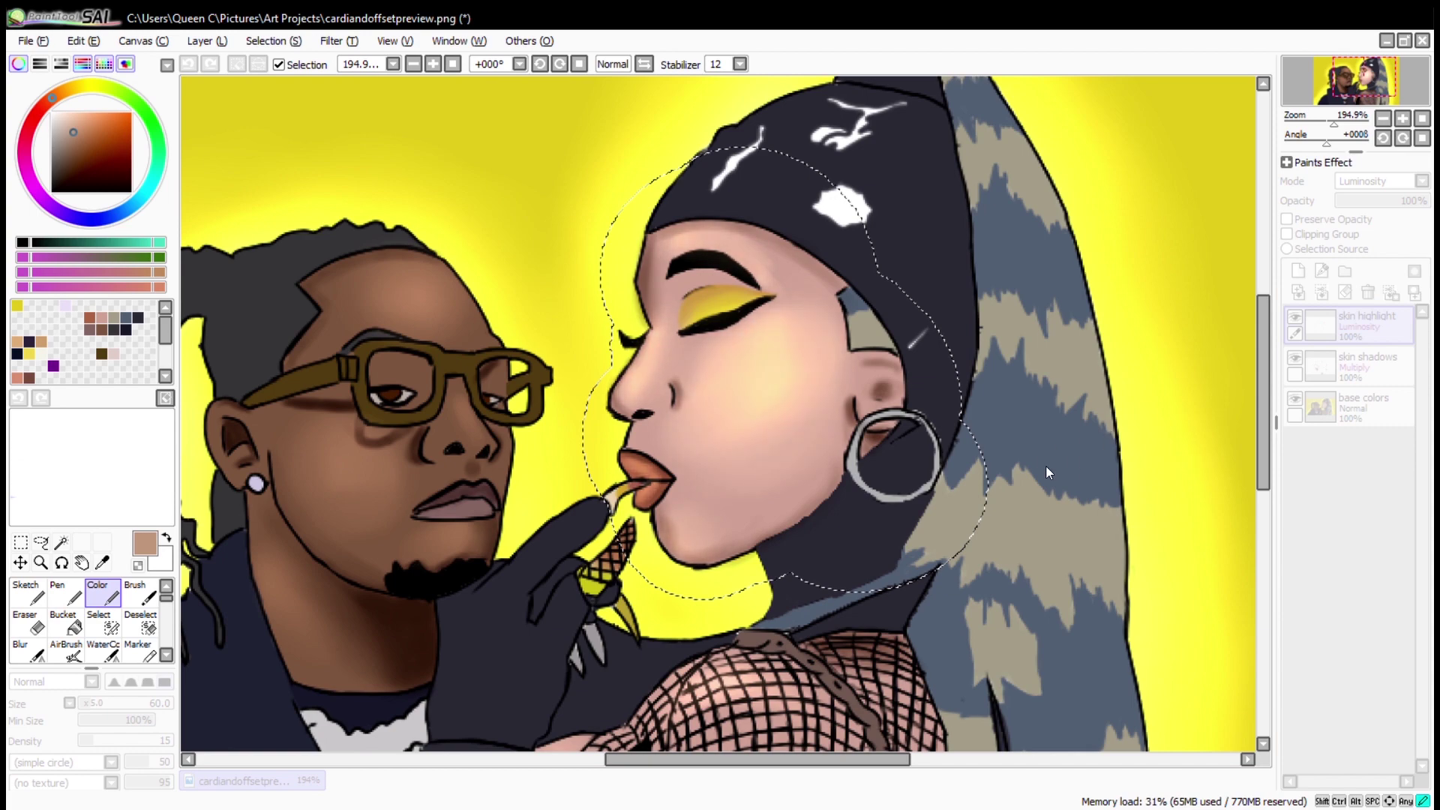
key(Return)
key(ctrl+d)
Add a layer named "latex shadow" above the skin highlight layer and set its blending mode to Multiply.
drag(470, 407, 388, 486)
click(40, 562)
drag(490, 148, 993, 748)
click(1298, 271)
double_click(1367, 324)
text(latex shadow)
key(Return)
click(1380, 181)
click(1372, 204)
Paint dark maroon shadows around the white reflections on the woman's latex cap with the Color brush at size 4 and density 61.
click(106, 180)
click(102, 593)
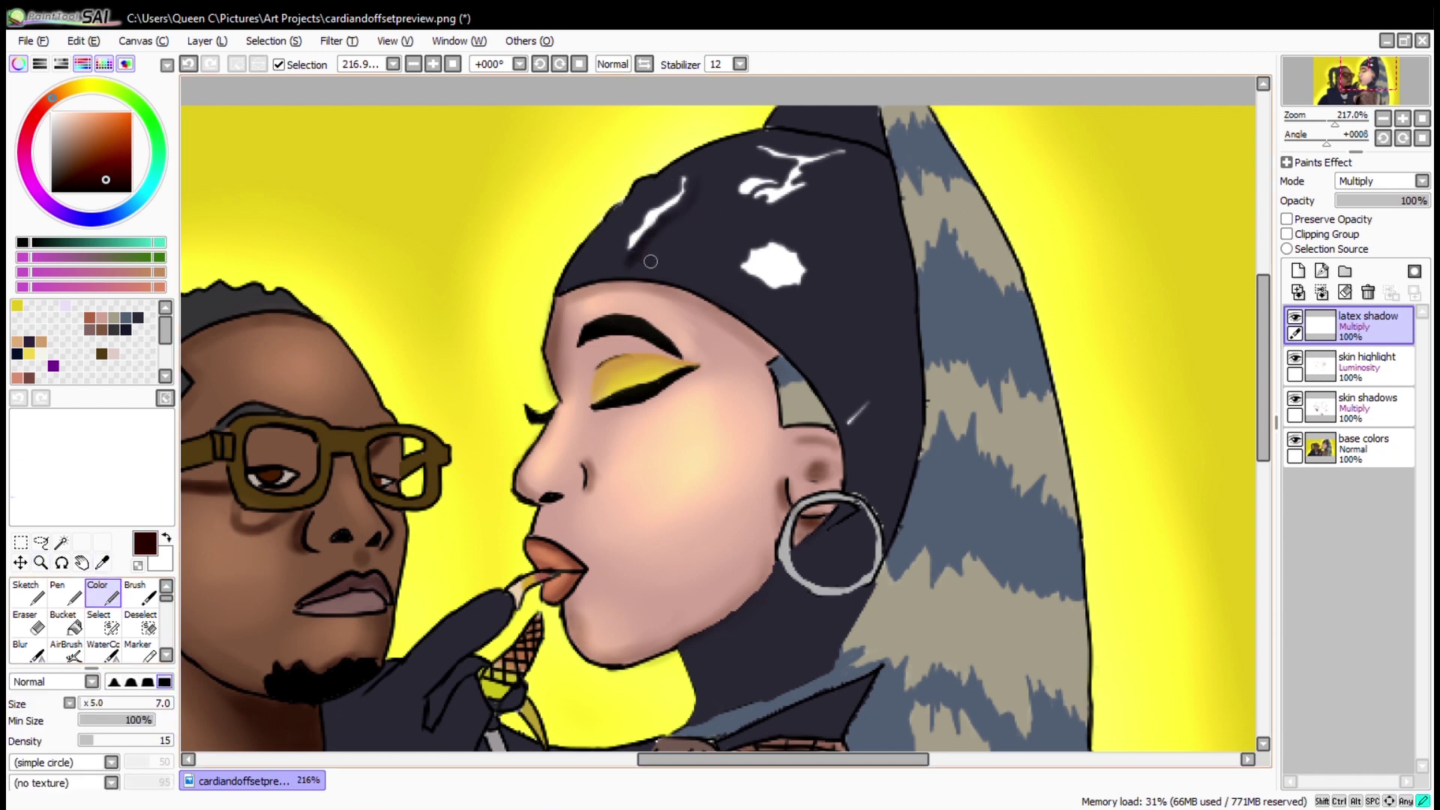
drag(128, 738, 136, 740)
mouse_move(660, 263)
mouse_down()
mouse_move(720, 225)
mouse_move(673, 194)
mouse_up()
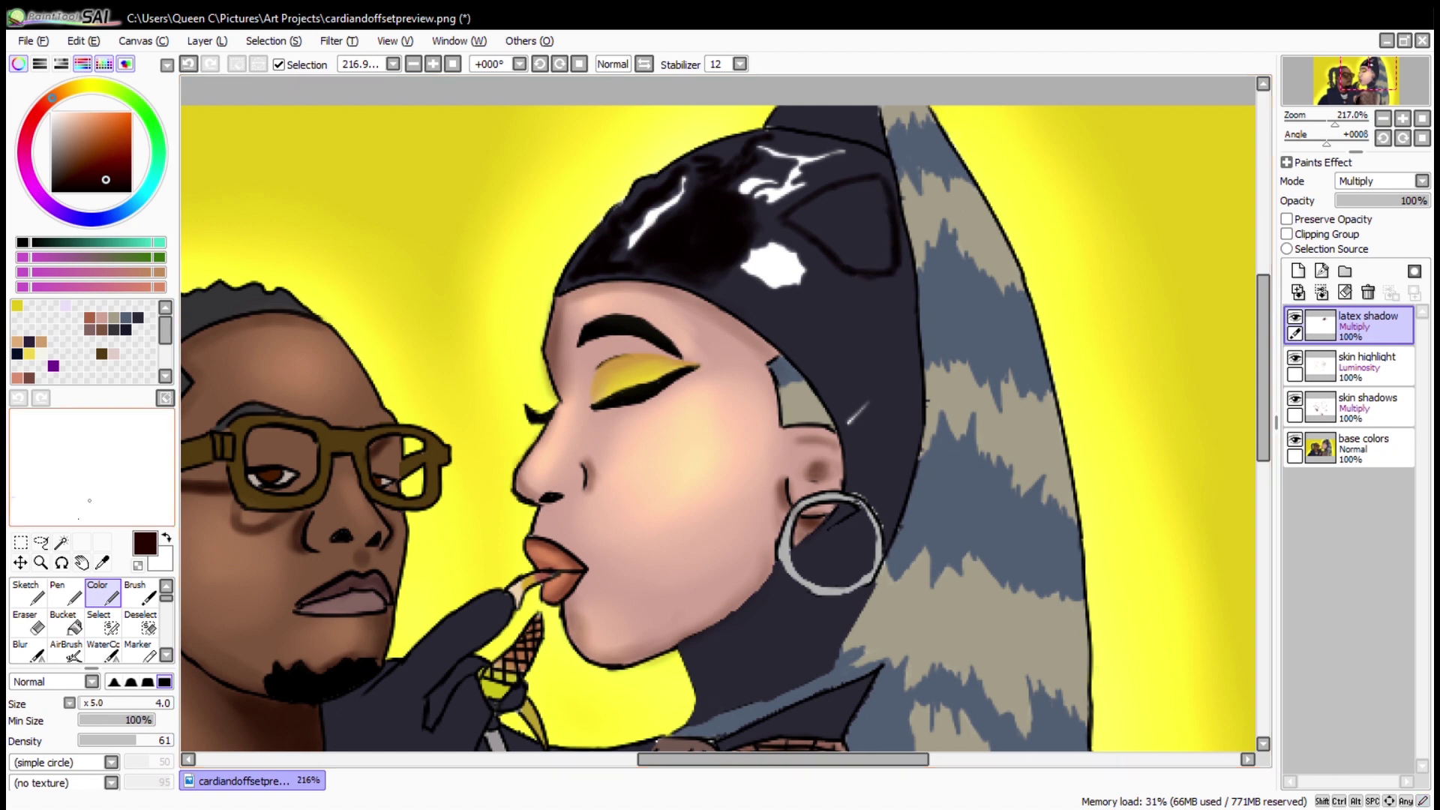
key(b)
key(c)
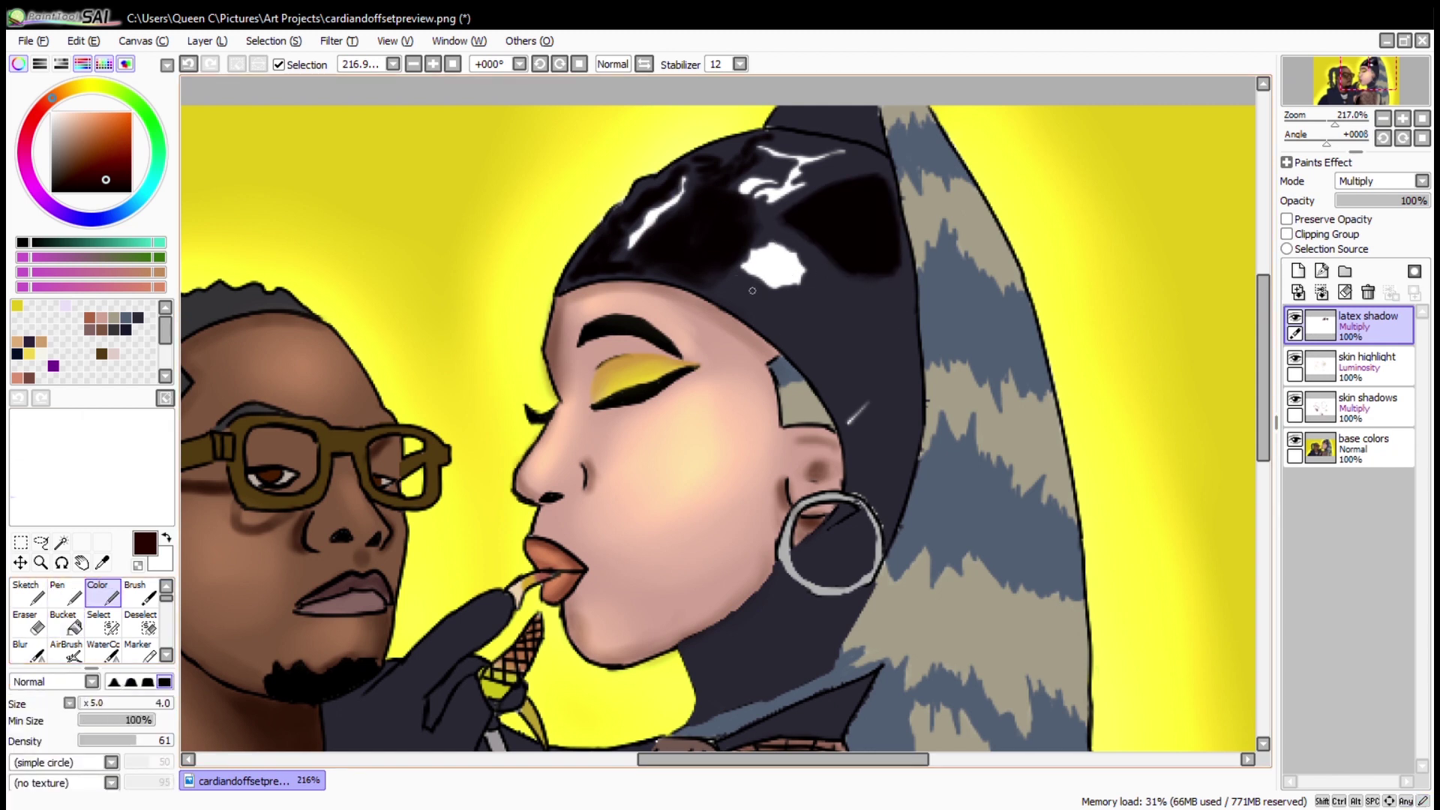
Blend the cap's shadows with Blur at sizes 5 and 16 and extend them down behind the ear with the Color brush at size 10.
key(b)
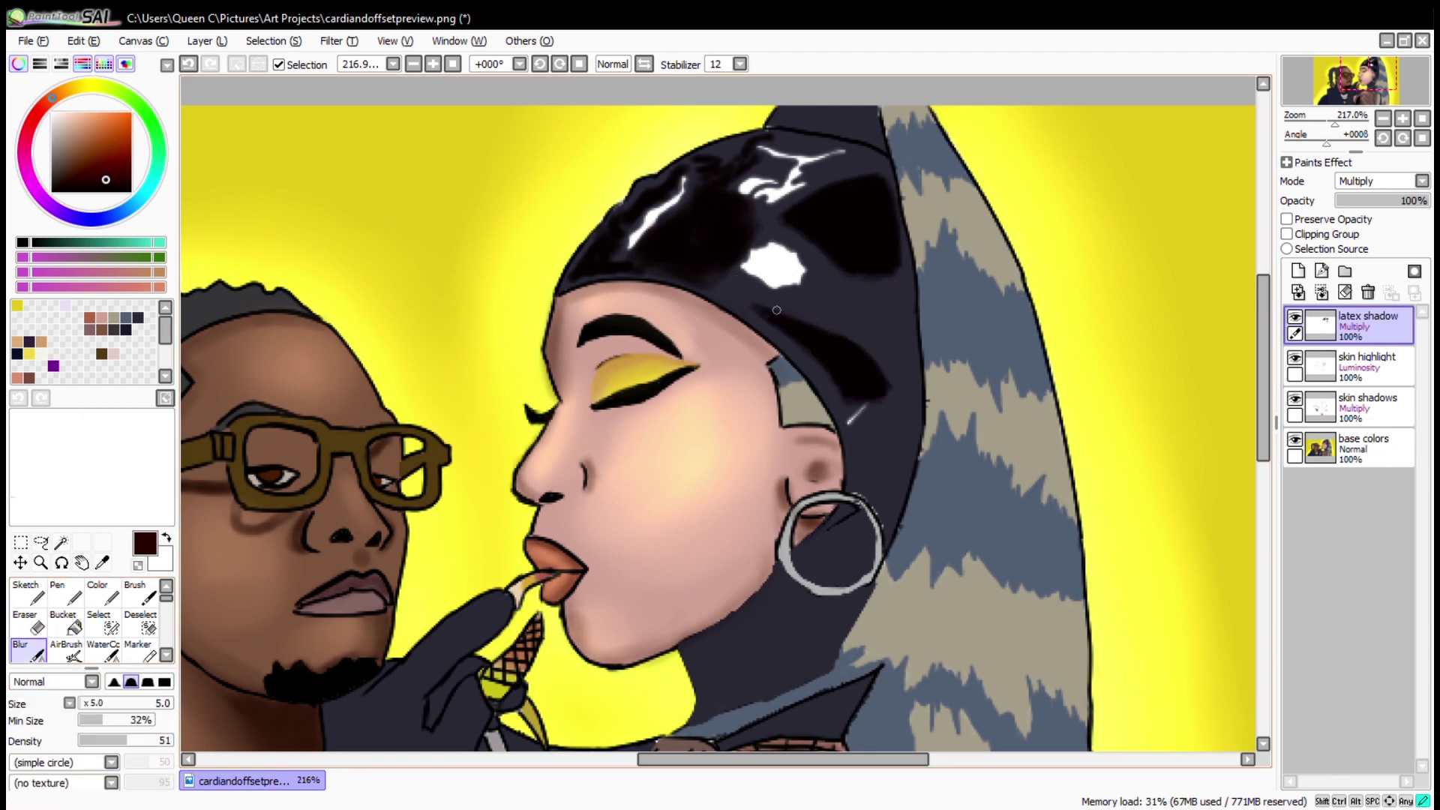
key(c)
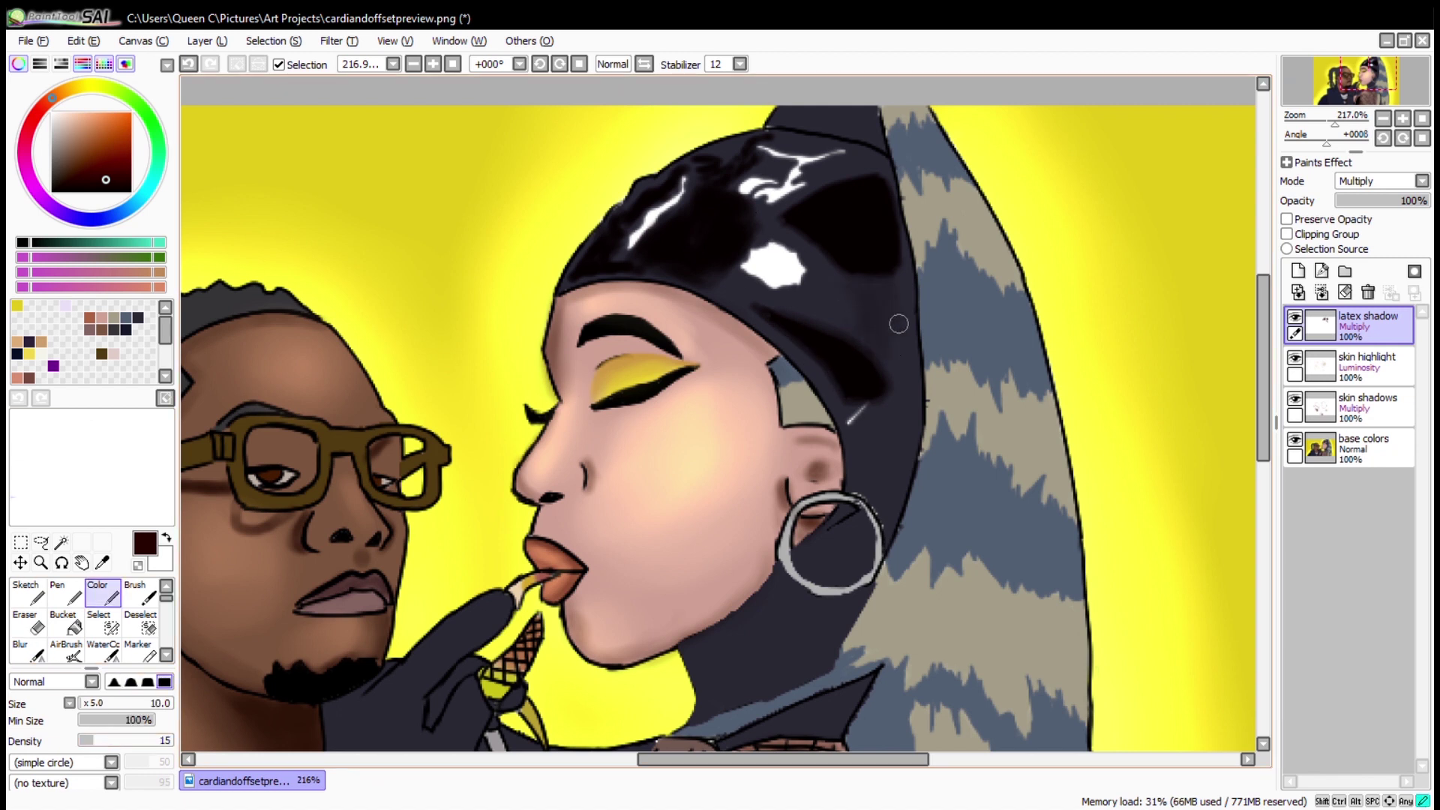
drag(882, 363, 774, 332)
key(b)
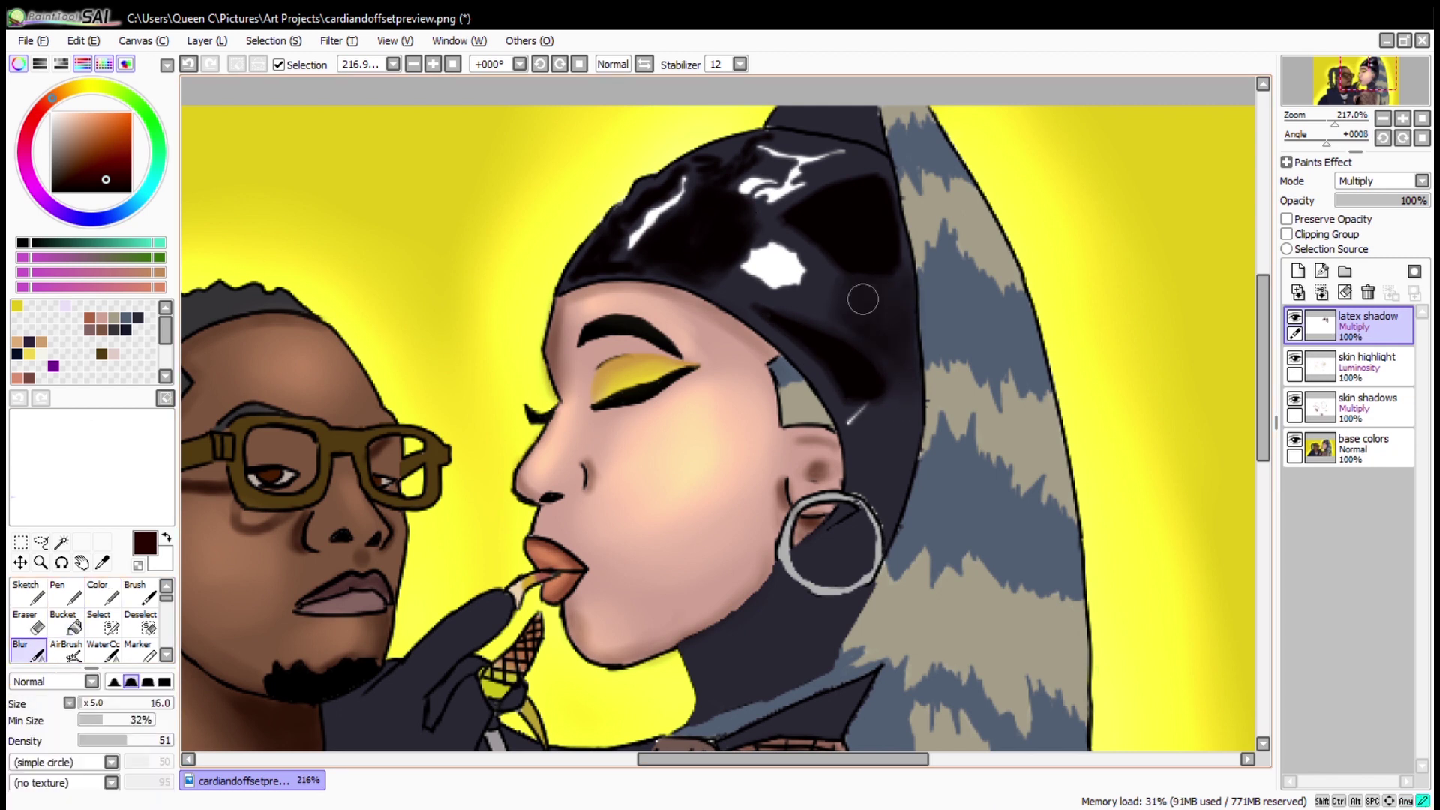
key(c)
mouse_move(873, 491)
mouse_down()
mouse_move(907, 443)
mouse_move(892, 424)
mouse_up()
key(e)
key(c)
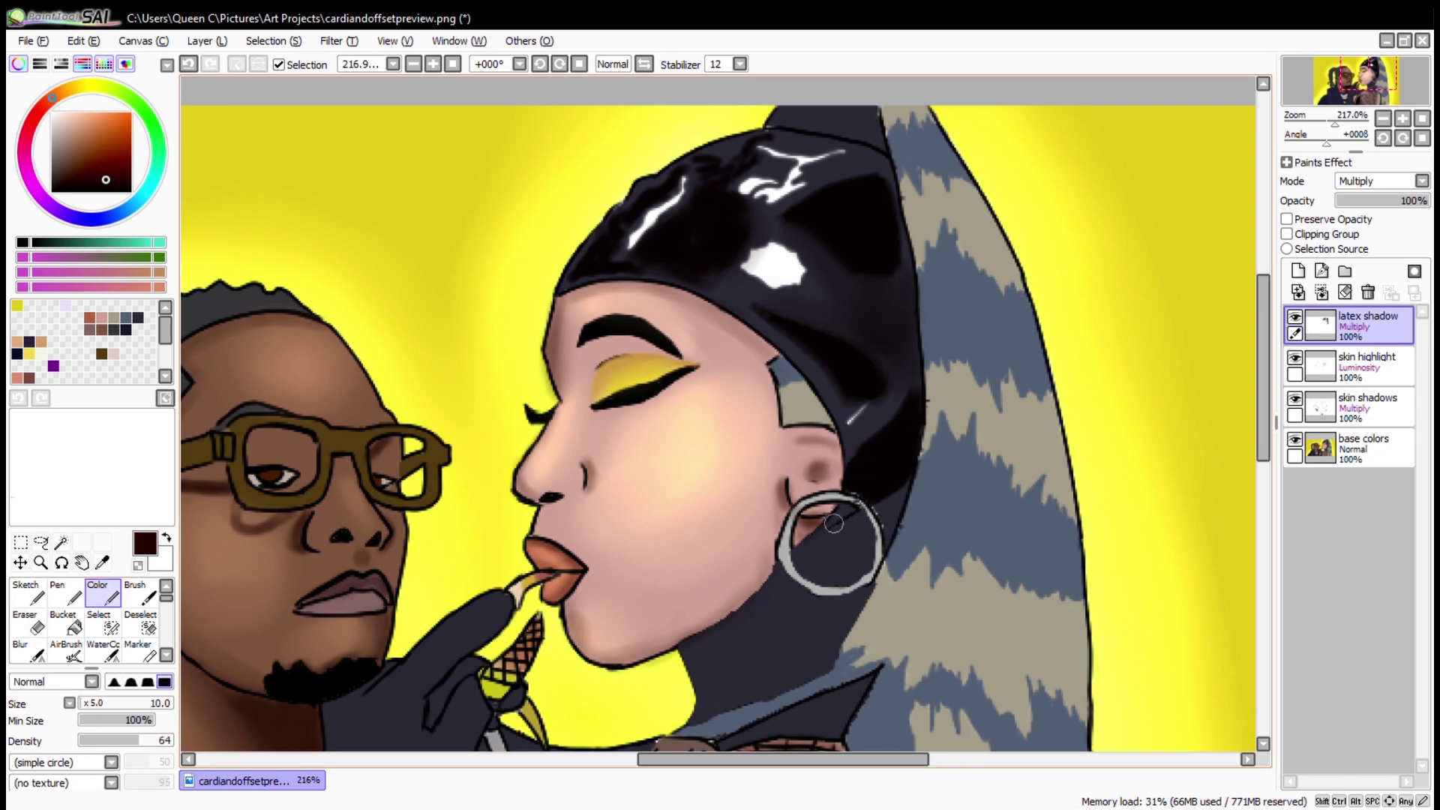
Paint dark fold shadows on the latex neck below the hoop earring with the Color brush at size 4 and density 64.
scroll(834, 523, down, 1)
scroll(893, 465, up, 3)
key(bracketleft)
key(bracketleft)
key(bracketleft)
key(bracketleft)
key(bracketleft)
key(bracketleft)
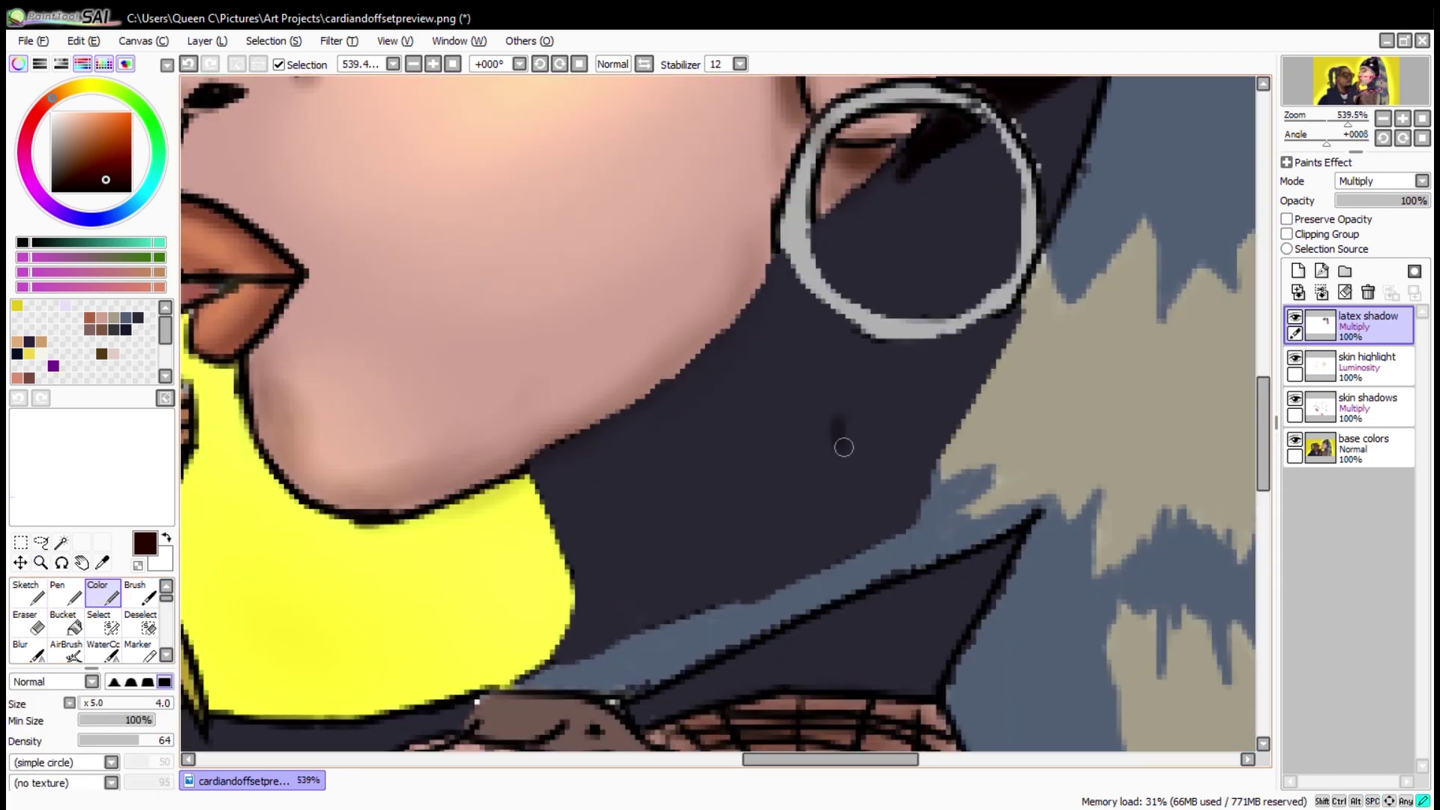
drag(844, 447, 949, 429)
drag(858, 345, 994, 362)
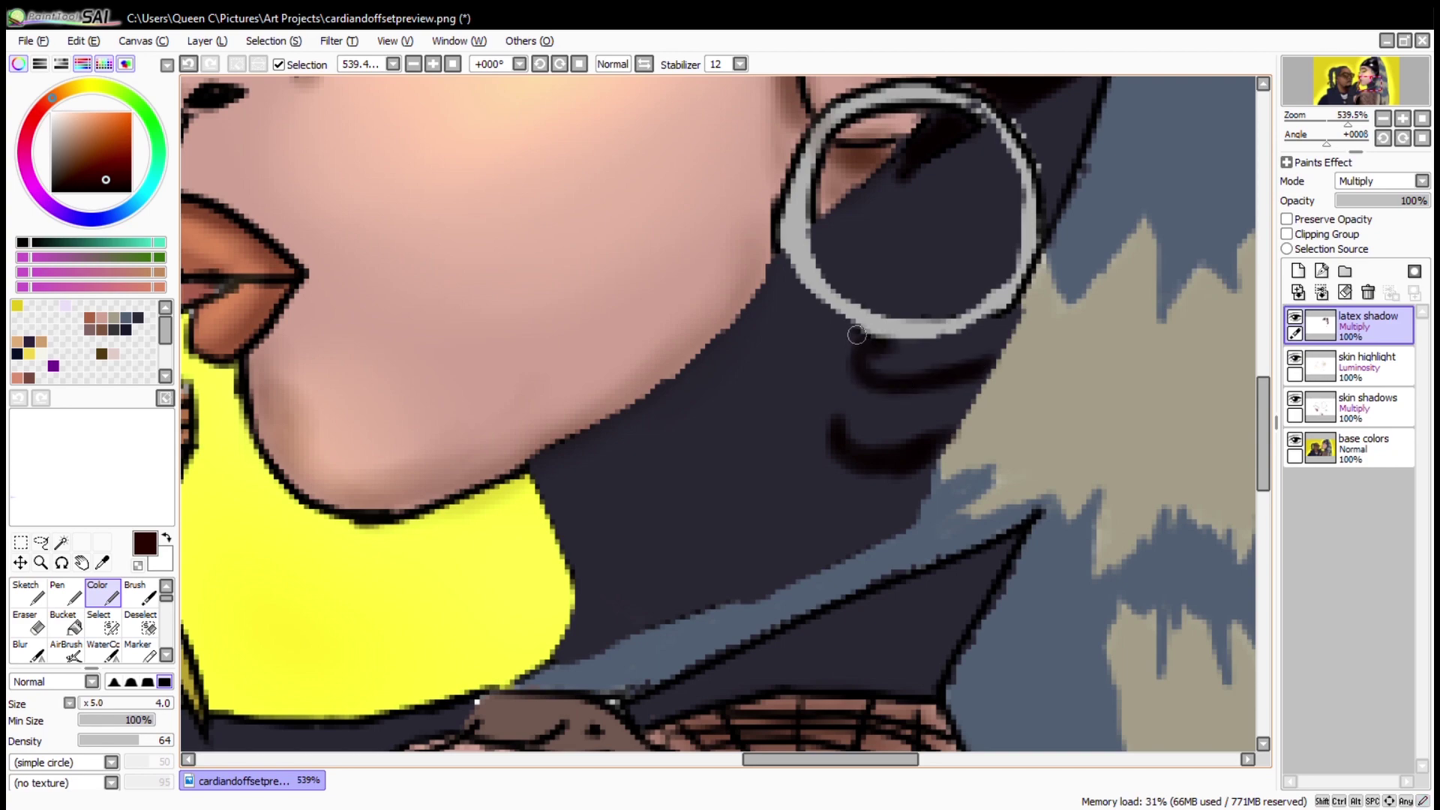
drag(1028, 213, 810, 435)
drag(660, 113, 660, 331)
mouse_move(867, 112)
mouse_down()
mouse_move(867, 321)
mouse_move(922, 374)
mouse_up()
Deepen the neck shading under the woman's jaw and fill dark shadows on the latex shoulder behind the claw nails.
scroll(745, 597, down, 10)
mouse_move(861, 226)
mouse_down()
mouse_move(672, 389)
mouse_move(684, 559)
mouse_up()
mouse_move(700, 416)
mouse_down()
mouse_move(679, 450)
mouse_move(787, 315)
mouse_up()
click(41, 659)
scroll(839, 324, down, 5)
drag(399, 376, 346, 566)
mouse_move(708, 544)
mouse_down()
mouse_move(777, 592)
mouse_move(672, 596)
mouse_move(652, 612)
mouse_move(746, 679)
mouse_up()
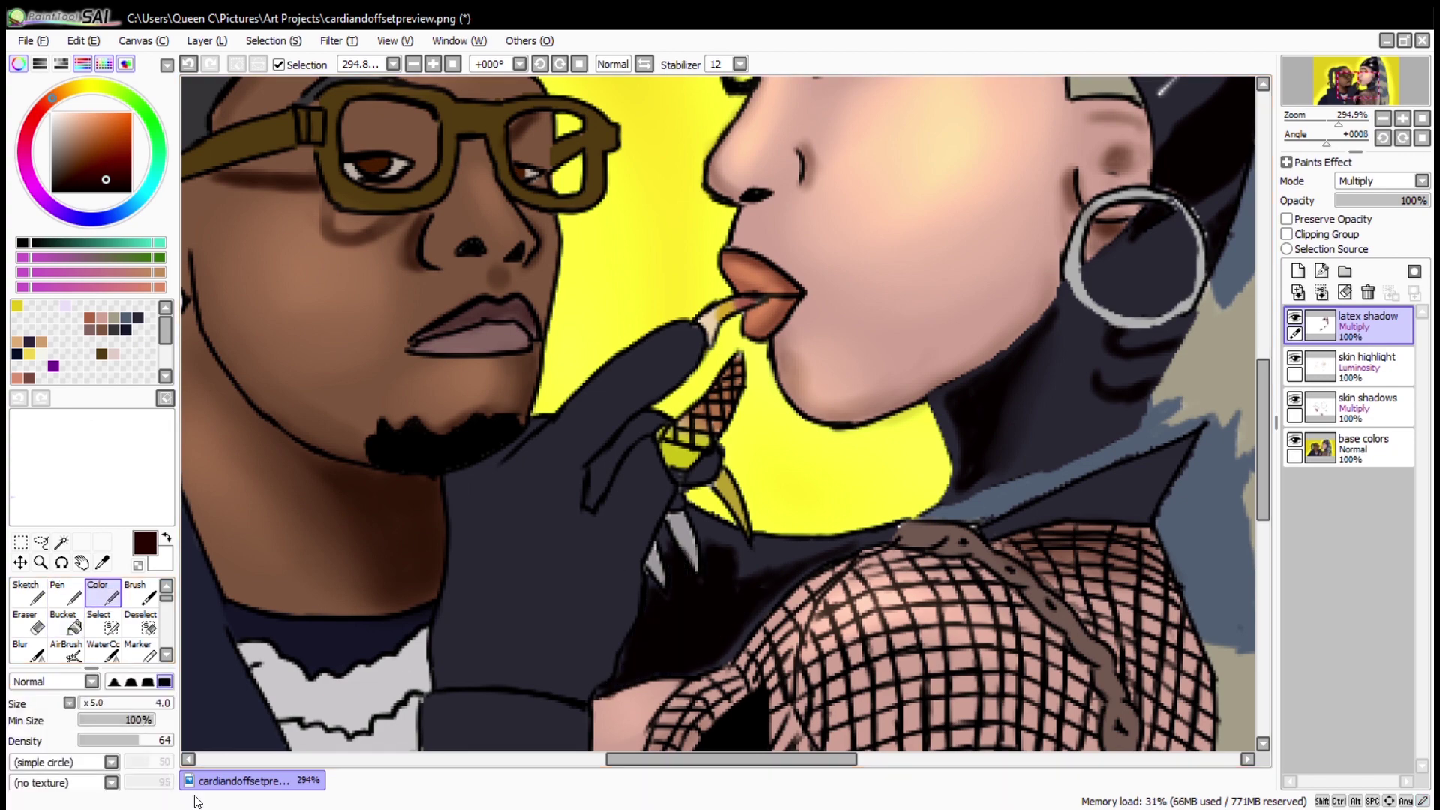
Extend the dark shadows from the latex shoulder to the gloved fingers, tidying stray edges with the Eraser.
key(e)
key(n)
key(n)
drag(783, 541, 749, 574)
drag(336, 598, 505, 470)
drag(703, 632, 212, 565)
drag(909, 435, 796, 312)
drag(857, 341, 838, 620)
drag(881, 473, 863, 641)
key(e)
mouse_move(971, 532)
mouse_down()
mouse_move(952, 630)
mouse_move(886, 630)
mouse_up()
Paint dark fold shadows across the gloved hand and along its wrist seam, cleaning them up with the Eraser.
key(n)
mouse_move(265, 167)
mouse_down()
mouse_move(850, 493)
mouse_move(754, 517)
mouse_up()
mouse_move(819, 432)
mouse_down()
mouse_move(765, 499)
mouse_move(807, 404)
mouse_up()
drag(761, 510, 802, 322)
drag(548, 484, 621, 463)
drag(756, 379, 848, 408)
drag(731, 351, 776, 390)
mouse_move(799, 318)
mouse_down()
mouse_move(838, 295)
mouse_move(772, 263)
mouse_up()
drag(746, 337, 701, 375)
drag(720, 203, 755, 323)
key(e)
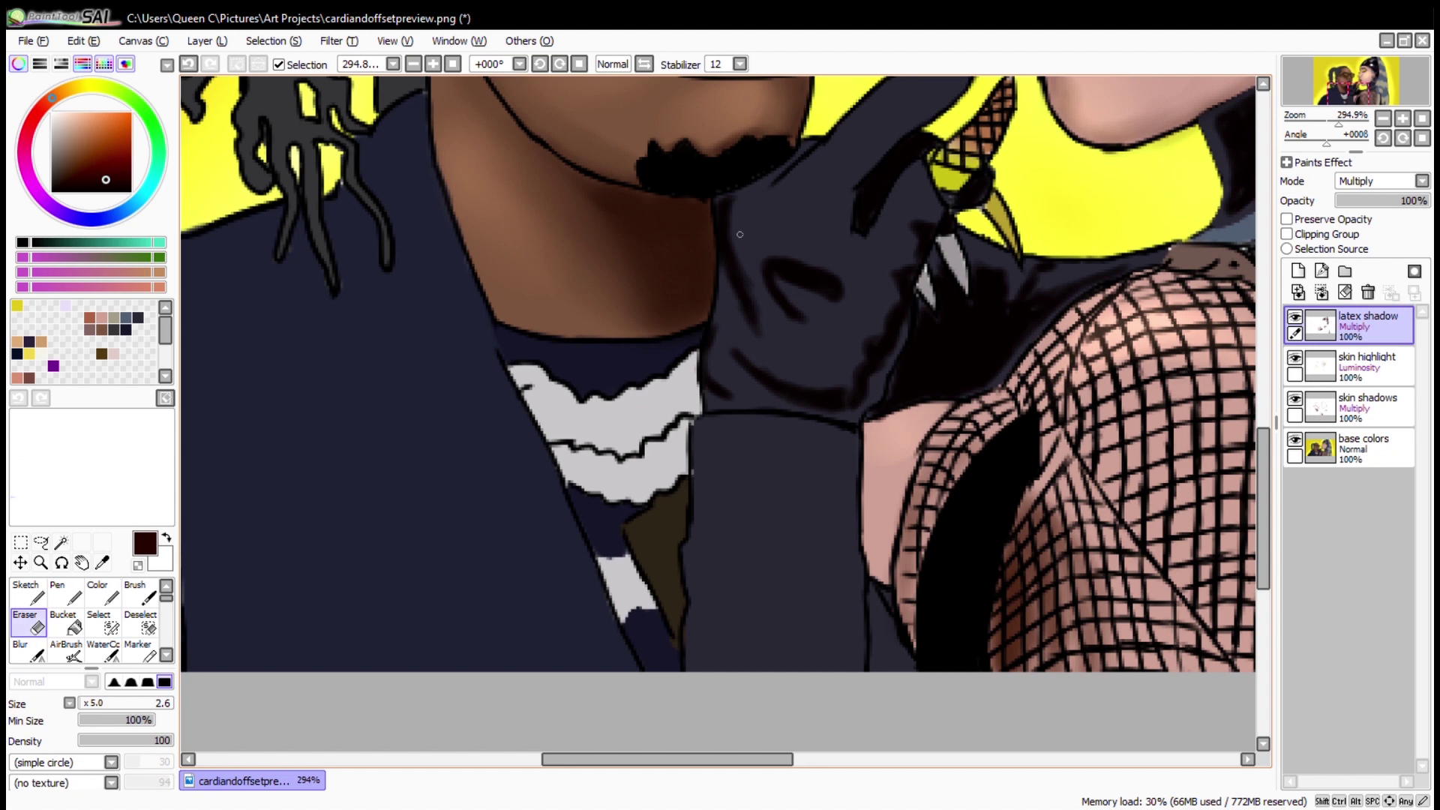
Add softer shading along the sides and folds of the gloved hand with the Color brush at size 7 and density 23.
key(c)
drag(814, 384, 675, 474)
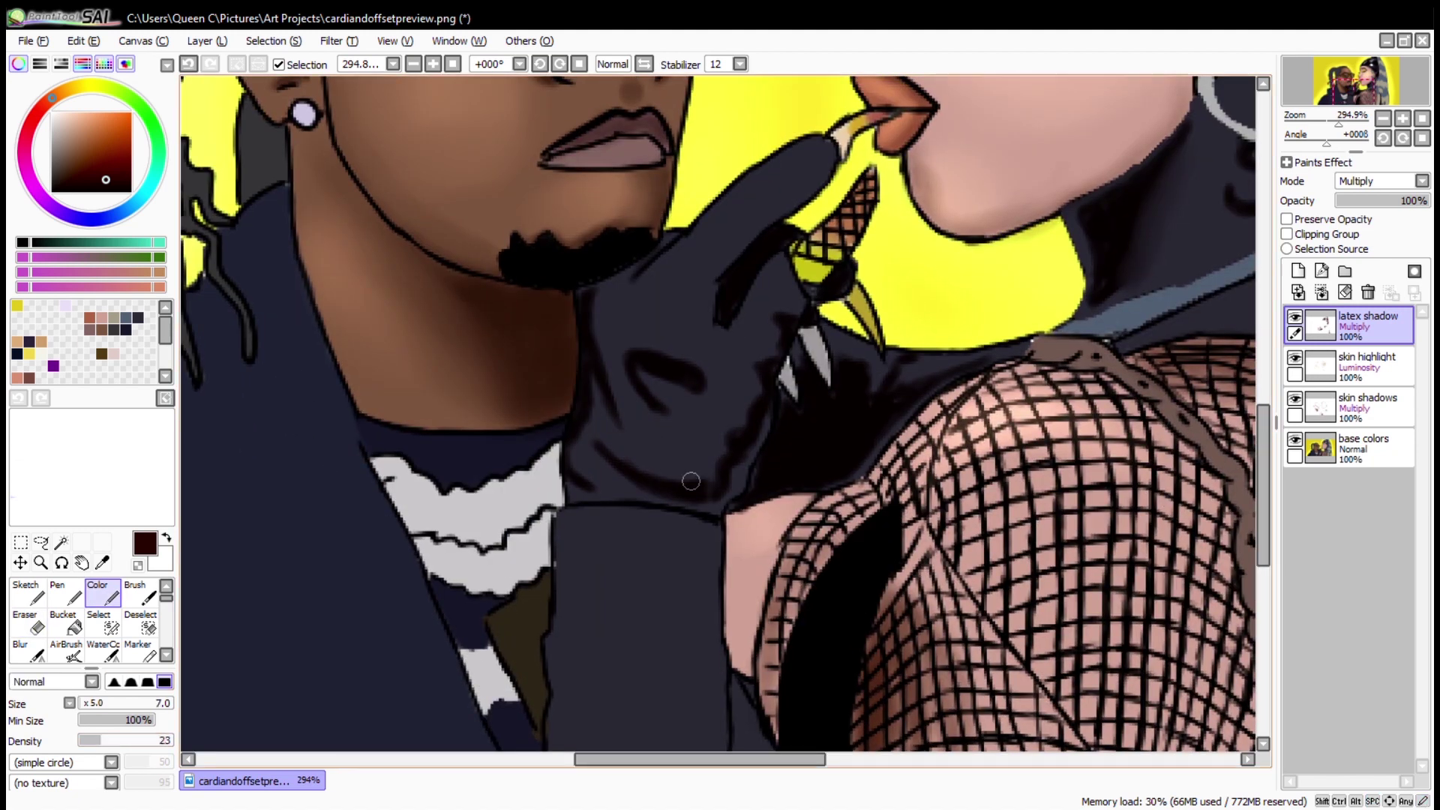
key(ctrl+z)
mouse_move(746, 371)
mouse_down()
mouse_move(629, 449)
mouse_move(784, 309)
mouse_up()
drag(617, 399, 597, 301)
Blend the shadow edges on the gloved hand with Blur at size 3.5.
key(b)
key([)
key([)
key([)
key([)
key([)
key([)
key([)
key([)
key([)
key([)
drag(611, 450, 712, 477)
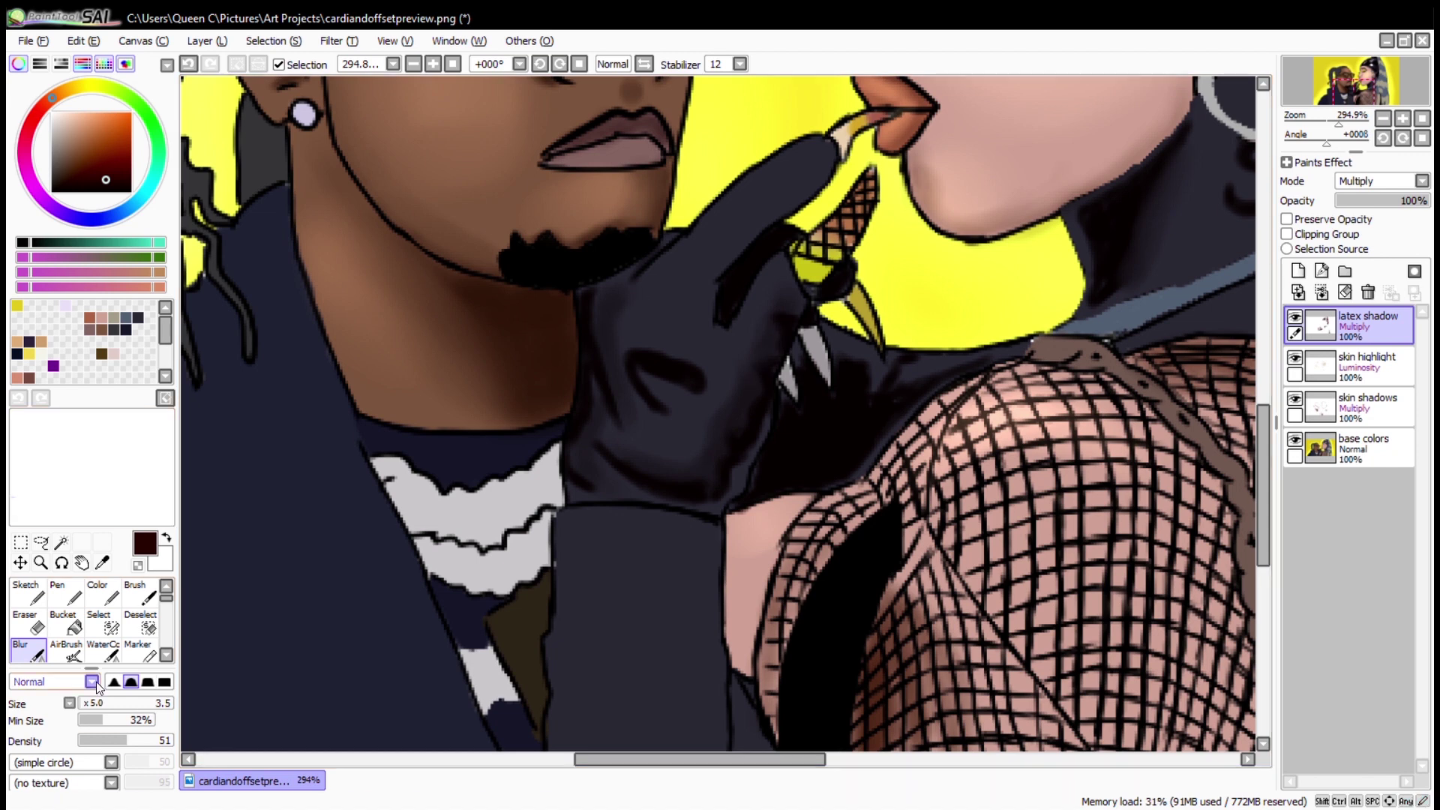
Darken the extended gloved finger near the woman's lips with the Color brush at size 5 and density 62.
key(c)
mouse_move(759, 219)
mouse_down()
mouse_move(698, 296)
mouse_move(653, 323)
mouse_move(712, 296)
mouse_move(796, 204)
mouse_up()
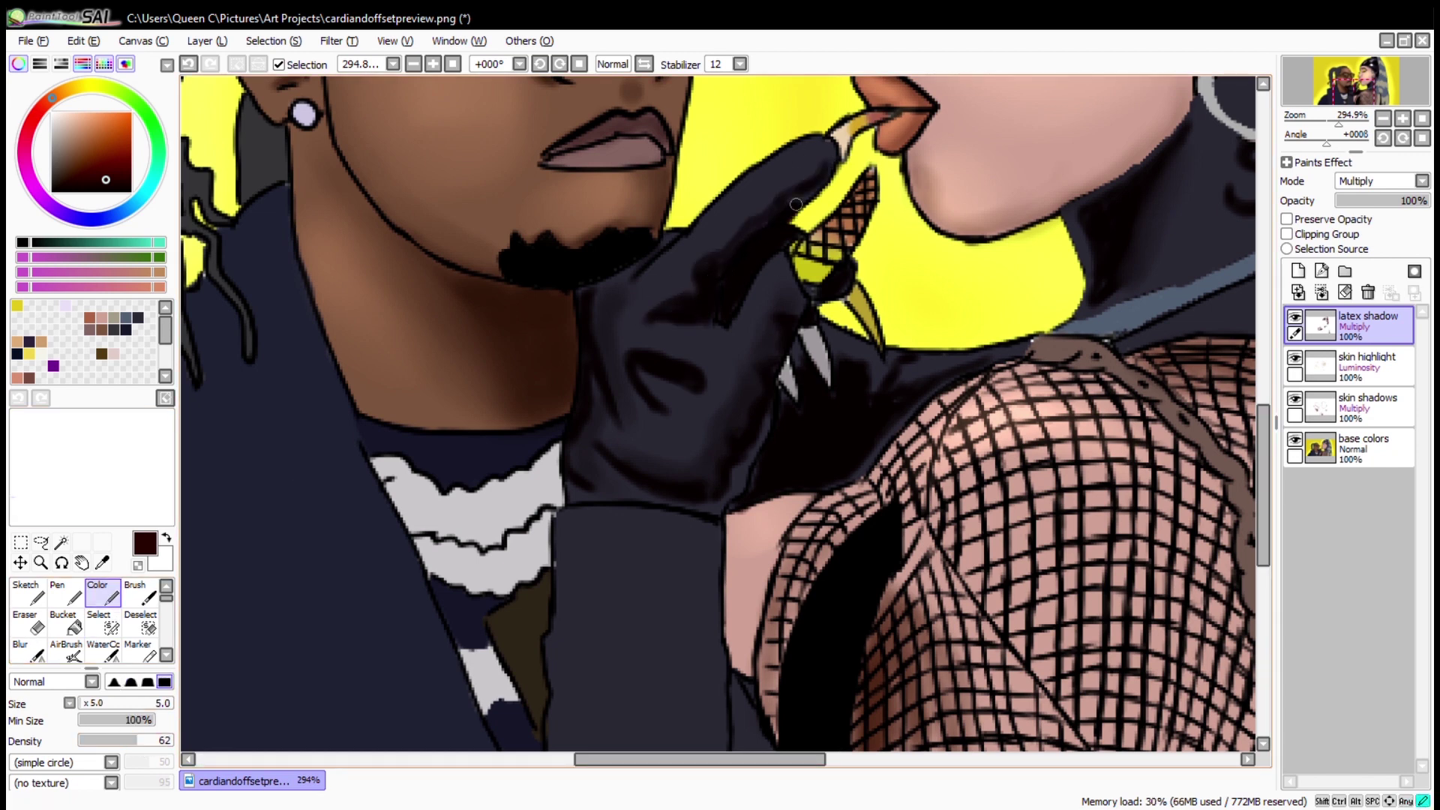
key(ctrl+0)
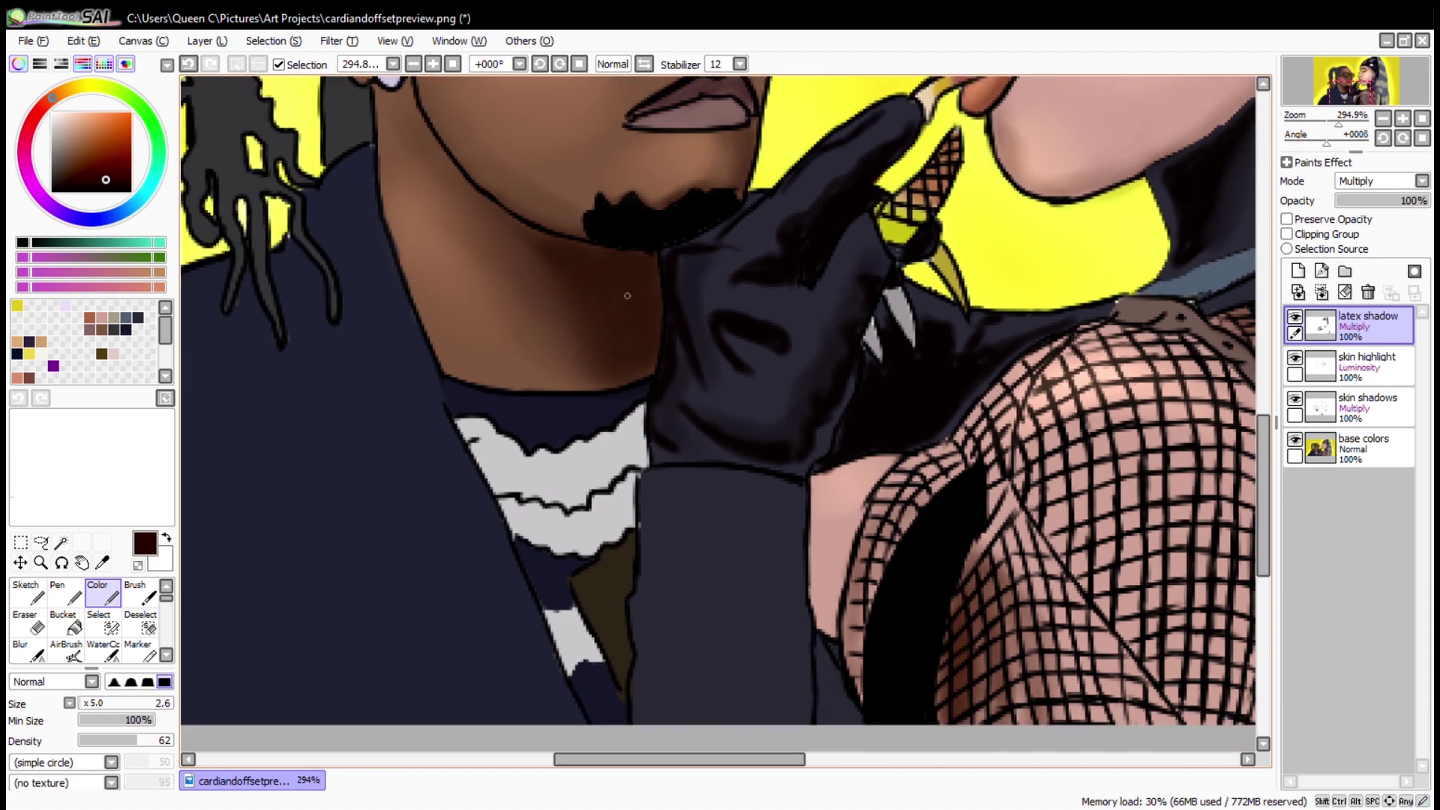
Shade the latex neck below the earring with softer dark strokes using the Color brush at size 7 and density 29.
click(41, 563)
drag(713, 352, 1011, 540)
click(103, 593)
mouse_move(727, 392)
mouse_down()
mouse_move(804, 410)
mouse_move(776, 420)
mouse_up()
key(minus)
key(minus)
drag(135, 740, 106, 740)
mouse_move(791, 402)
mouse_down()
mouse_move(723, 433)
mouse_move(659, 418)
mouse_up()
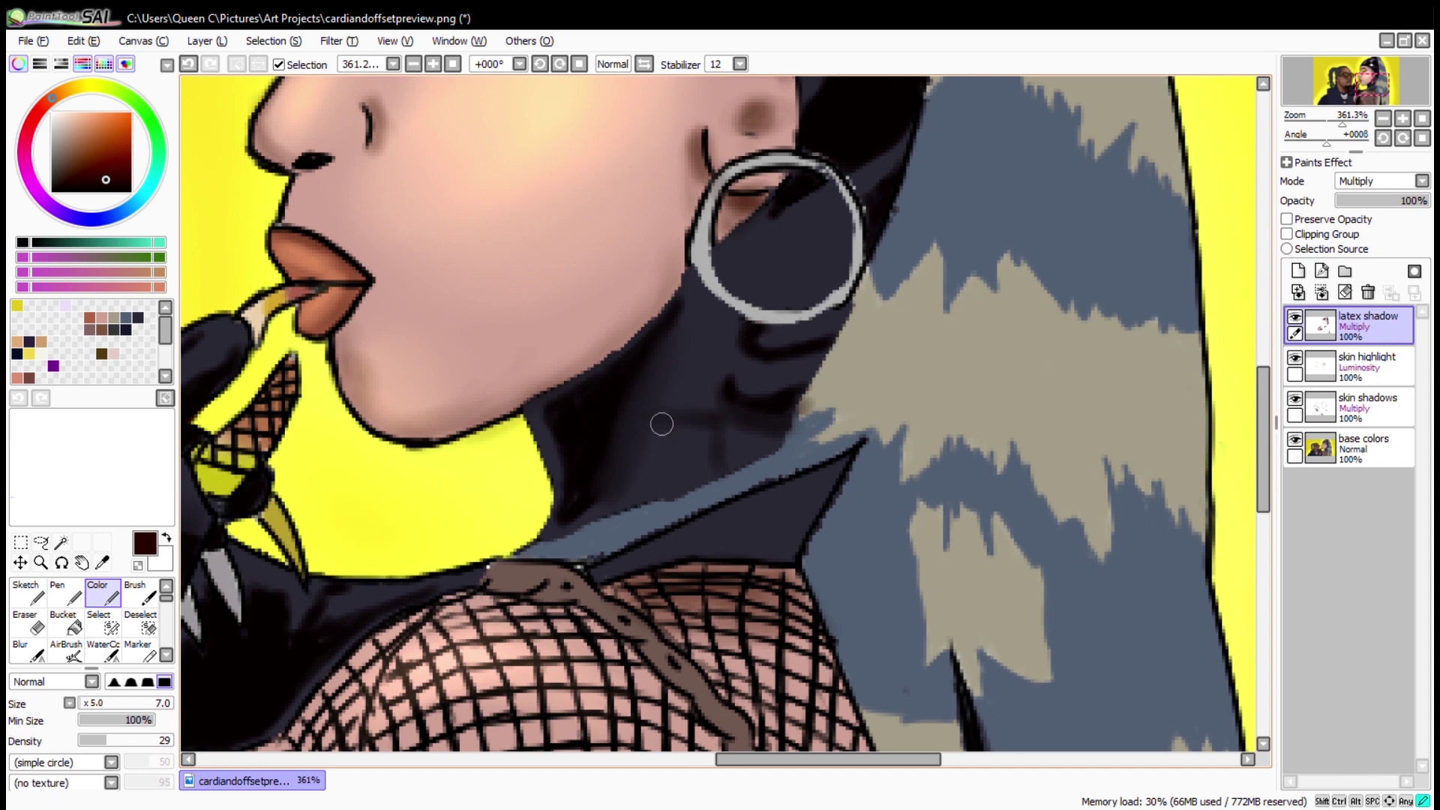
mouse_move(630, 503)
mouse_down()
mouse_move(713, 465)
mouse_move(637, 491)
mouse_move(720, 330)
mouse_up()
drag(751, 448, 630, 555)
drag(832, 472, 668, 551)
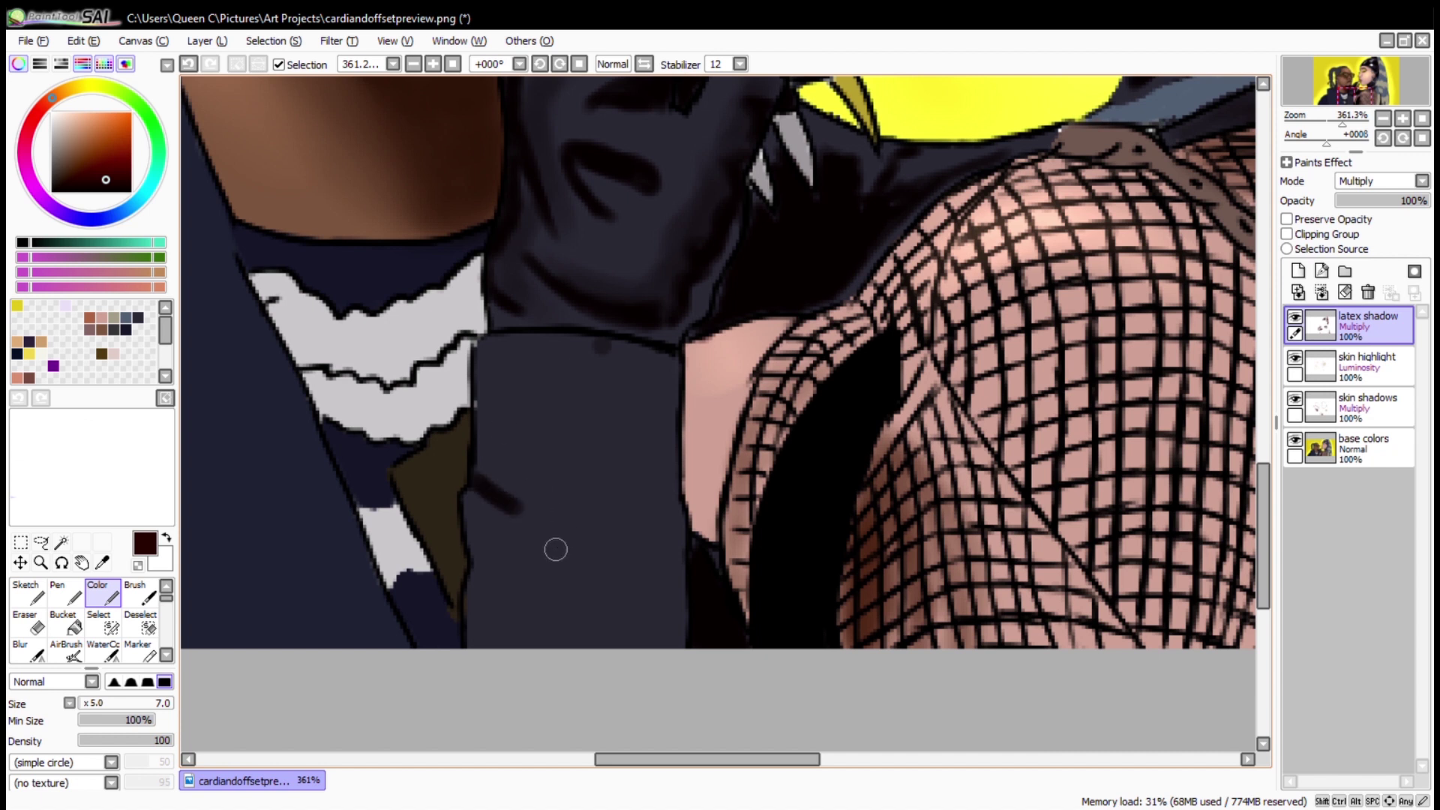
Paint solid dark shadows on the glove's forearm and along its edge with the Color brush at density 100, starting at size 7.
mouse_move(531, 357)
mouse_down()
mouse_move(634, 394)
mouse_move(653, 508)
mouse_move(627, 386)
mouse_move(637, 518)
mouse_up()
drag(679, 571, 600, 629)
key(bracketleft)
key(bracketleft)
key(bracketleft)
key(bracketleft)
key(bracketleft)
drag(481, 353, 474, 551)
mouse_move(471, 564)
mouse_down()
mouse_move(543, 611)
mouse_move(471, 648)
mouse_up()
Refine the forearm fold shadows with the Eraser at size 2 and soften them with the Color brush at size 12 and density 27.
key(e)
key(e)
mouse_move(591, 516)
mouse_down()
mouse_move(551, 561)
mouse_move(607, 603)
mouse_up()
mouse_move(559, 630)
mouse_down()
mouse_move(570, 607)
mouse_move(611, 592)
mouse_up()
key(e)
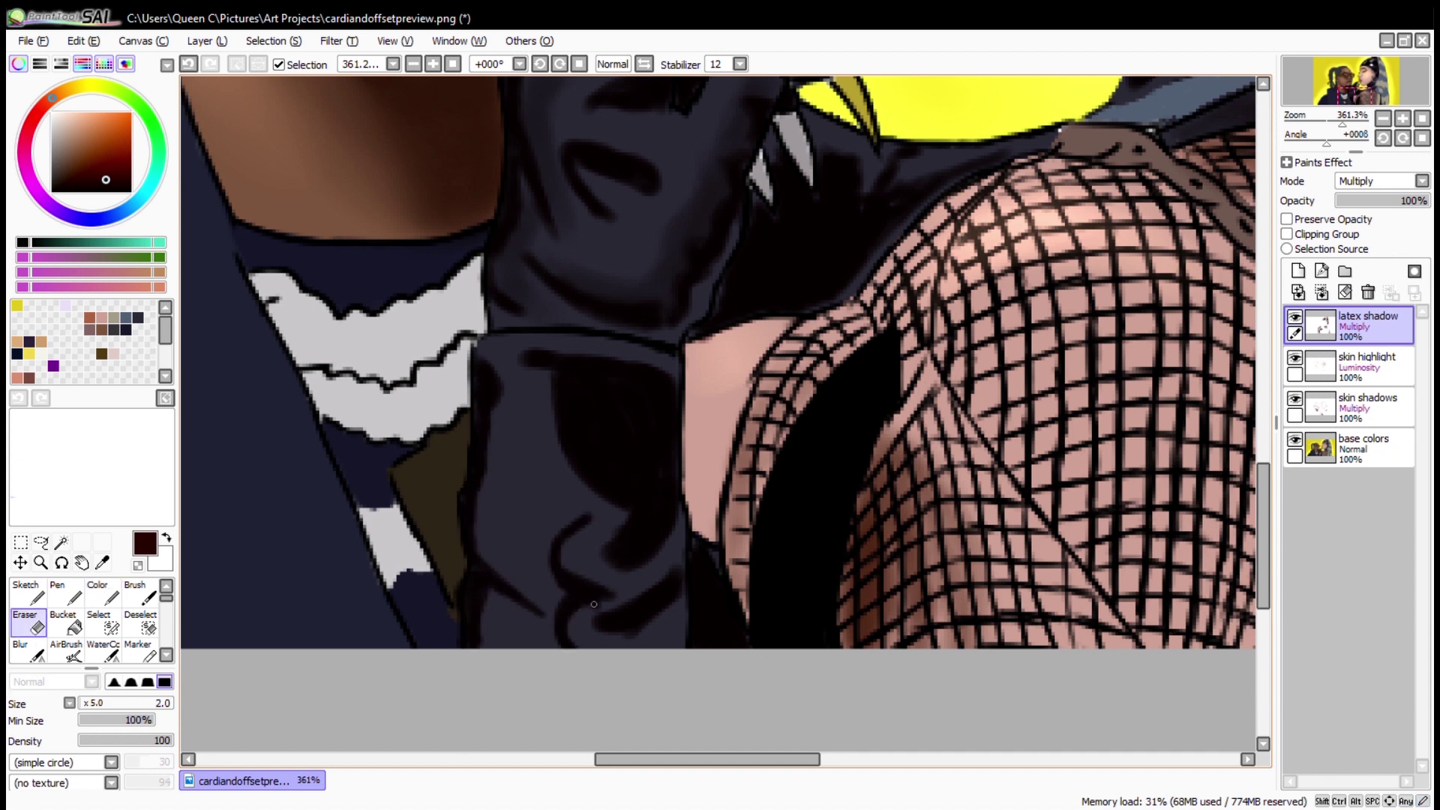
key(e)
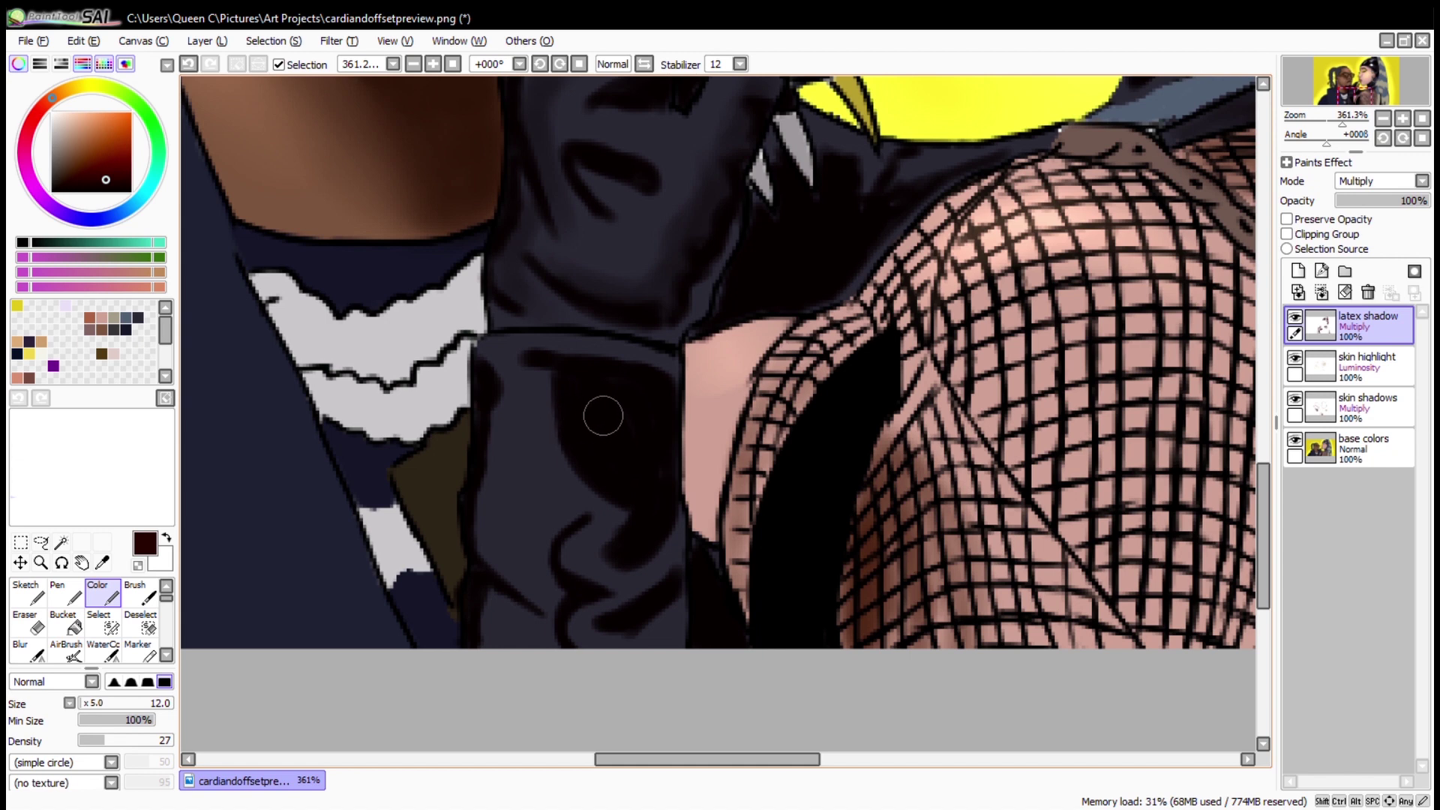
mouse_move(604, 505)
mouse_down()
mouse_move(668, 547)
mouse_move(600, 570)
mouse_up()
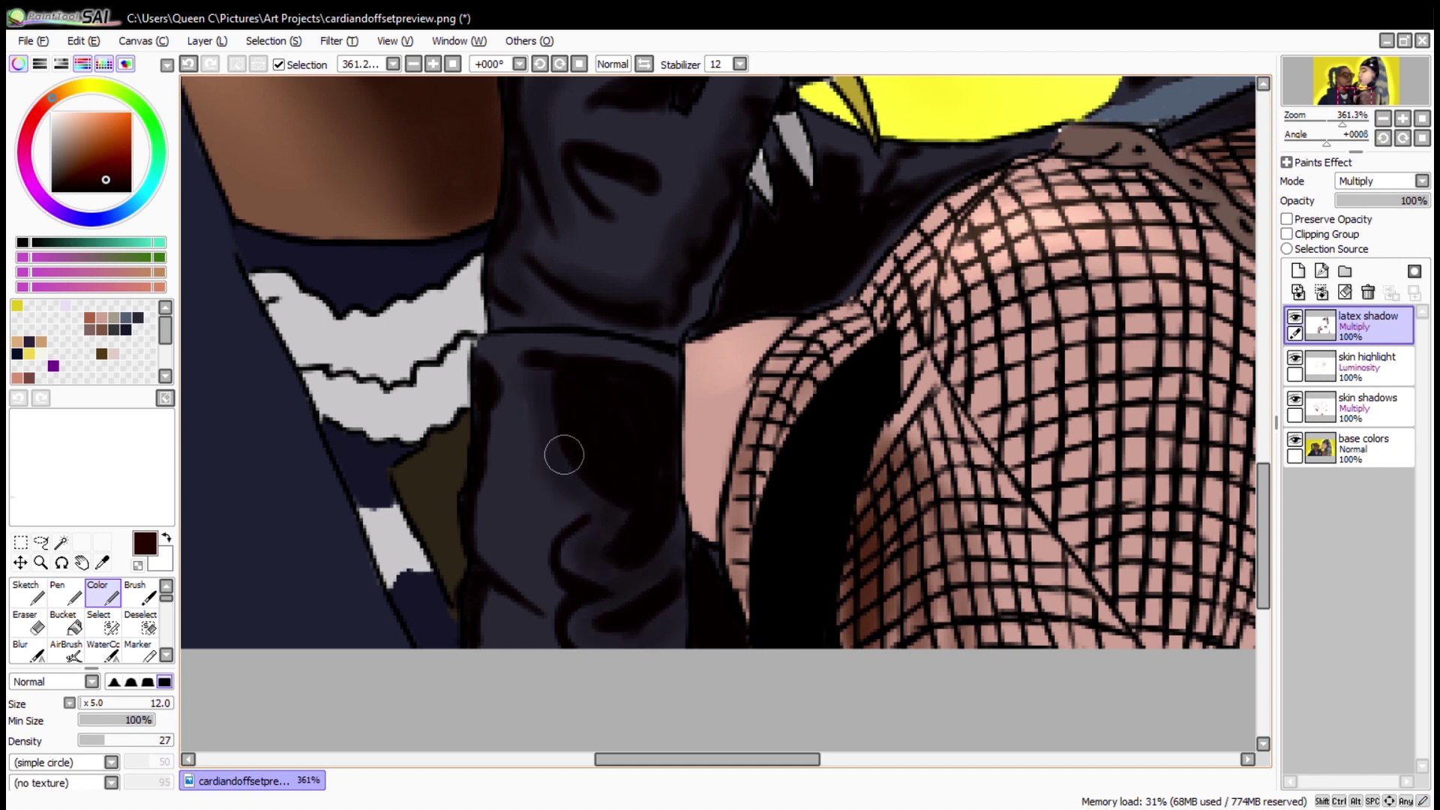
Fit the whole portrait in view and save it as cardiandoffset.sai.
key(ctrl+0)
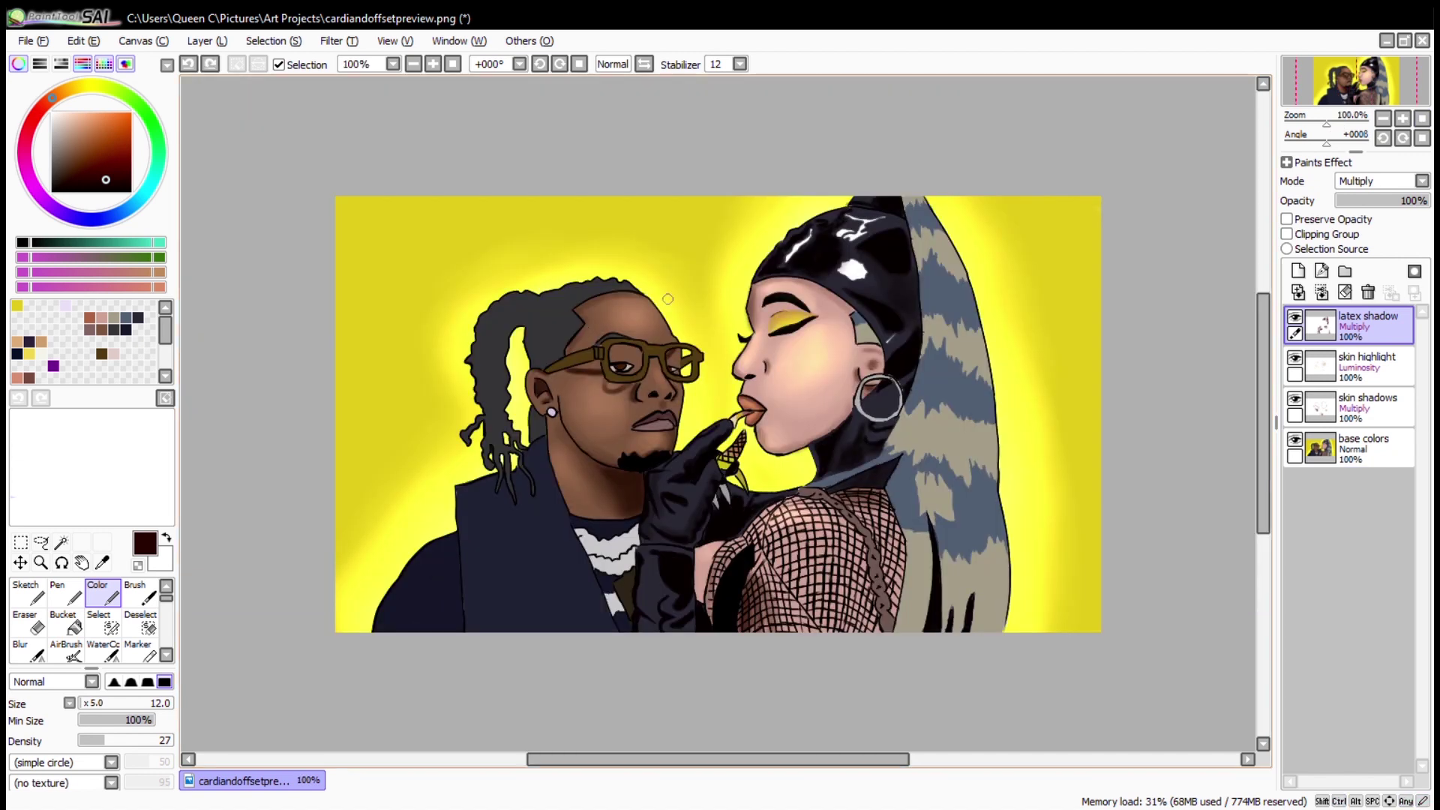
key(ctrl+s)
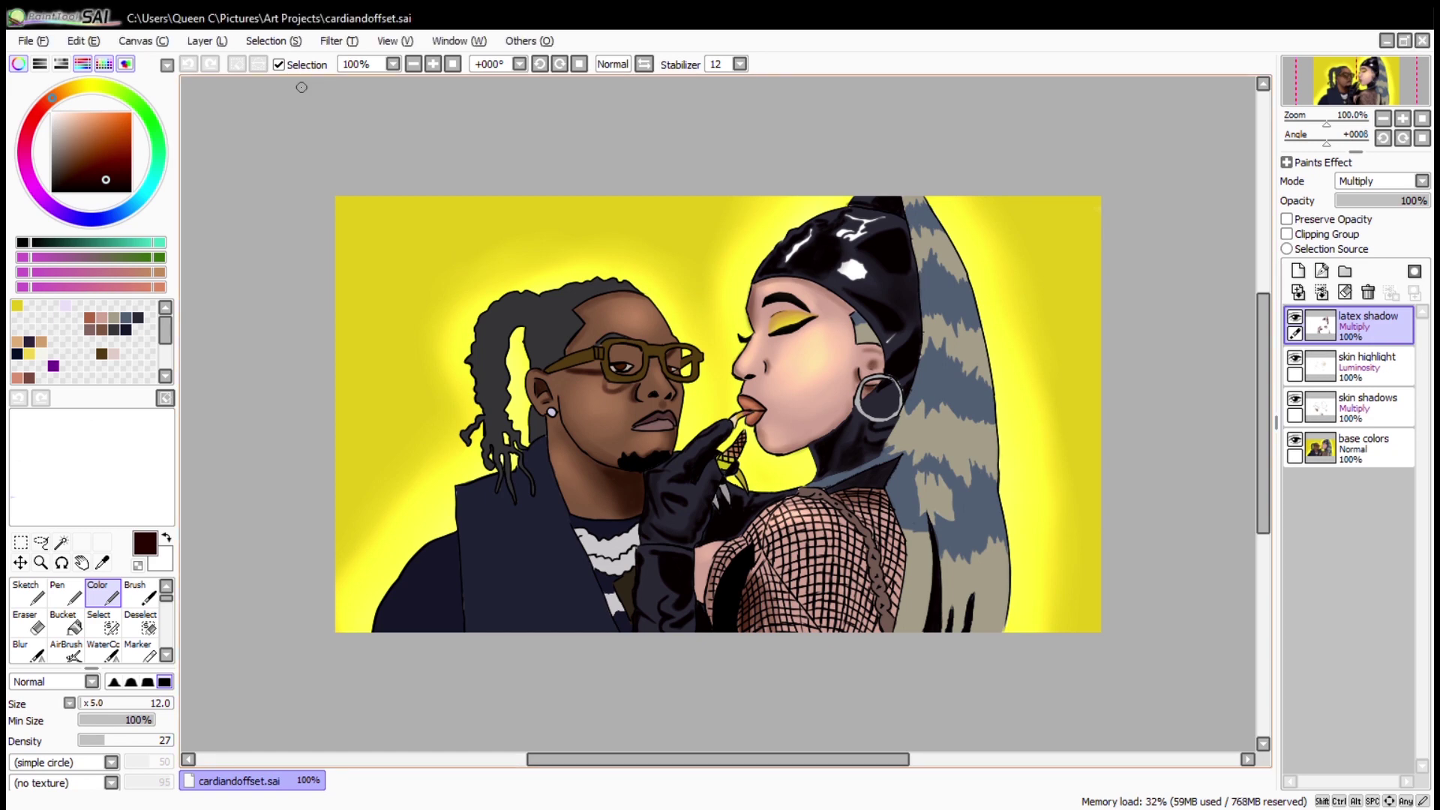
Add a layer named "clothing shadow" above the latex shadow layer and set its blending mode to Multiply.
click(40, 562)
drag(335, 417, 810, 717)
click(1298, 271)
double_click(1352, 321)
key(Return)
click(1380, 180)
click(1362, 193)
Shade the man's coat sleeve in purple with the Color brush at size 12 and density 27, erasing the overspill on the lapel.
click(54, 366)
click(103, 592)
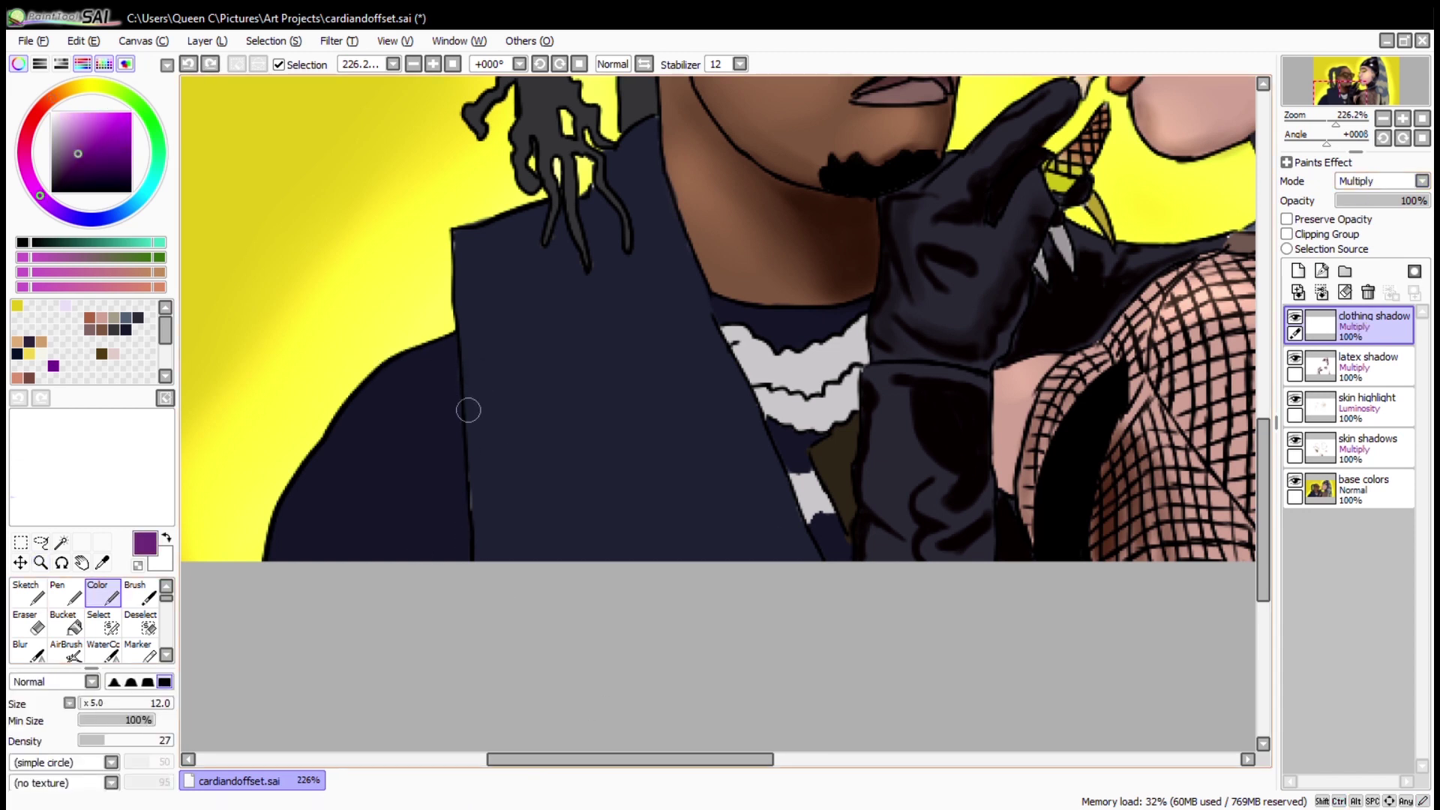
mouse_move(468, 409)
mouse_down()
mouse_move(312, 547)
mouse_move(459, 482)
mouse_move(325, 523)
mouse_move(304, 572)
mouse_up()
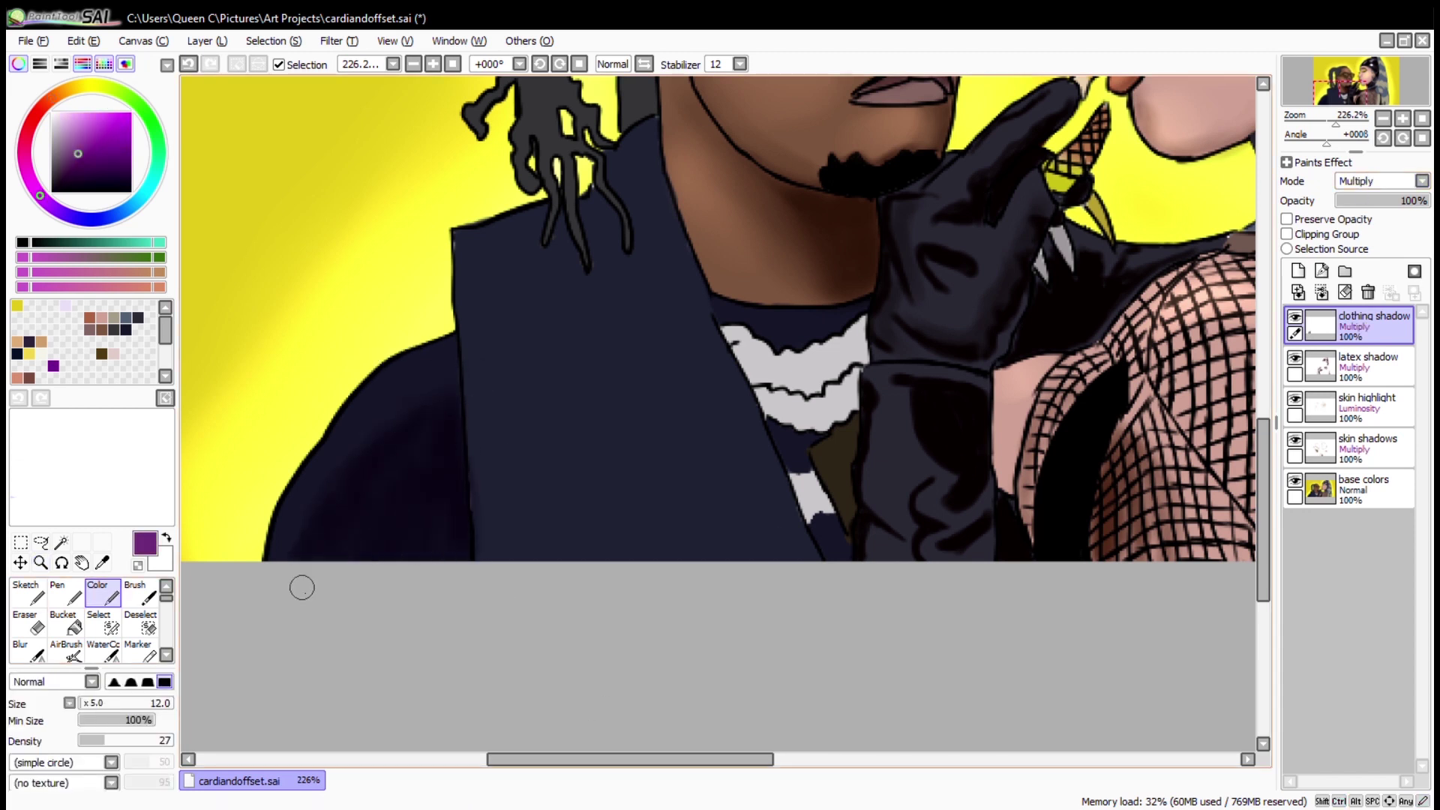
key(e)
drag(504, 484, 485, 612)
Paint a purple shadow on the coat lapel below the dreadlocks at a higher density and erase it from the hair strands.
key(n)
drag(116, 743, 163, 741)
mouse_move(551, 251)
mouse_down()
mouse_move(531, 245)
mouse_move(550, 361)
mouse_move(537, 453)
mouse_move(556, 375)
mouse_up()
key(ctrl+alt+space)
scroll(546, 217, up, 3)
key(e)
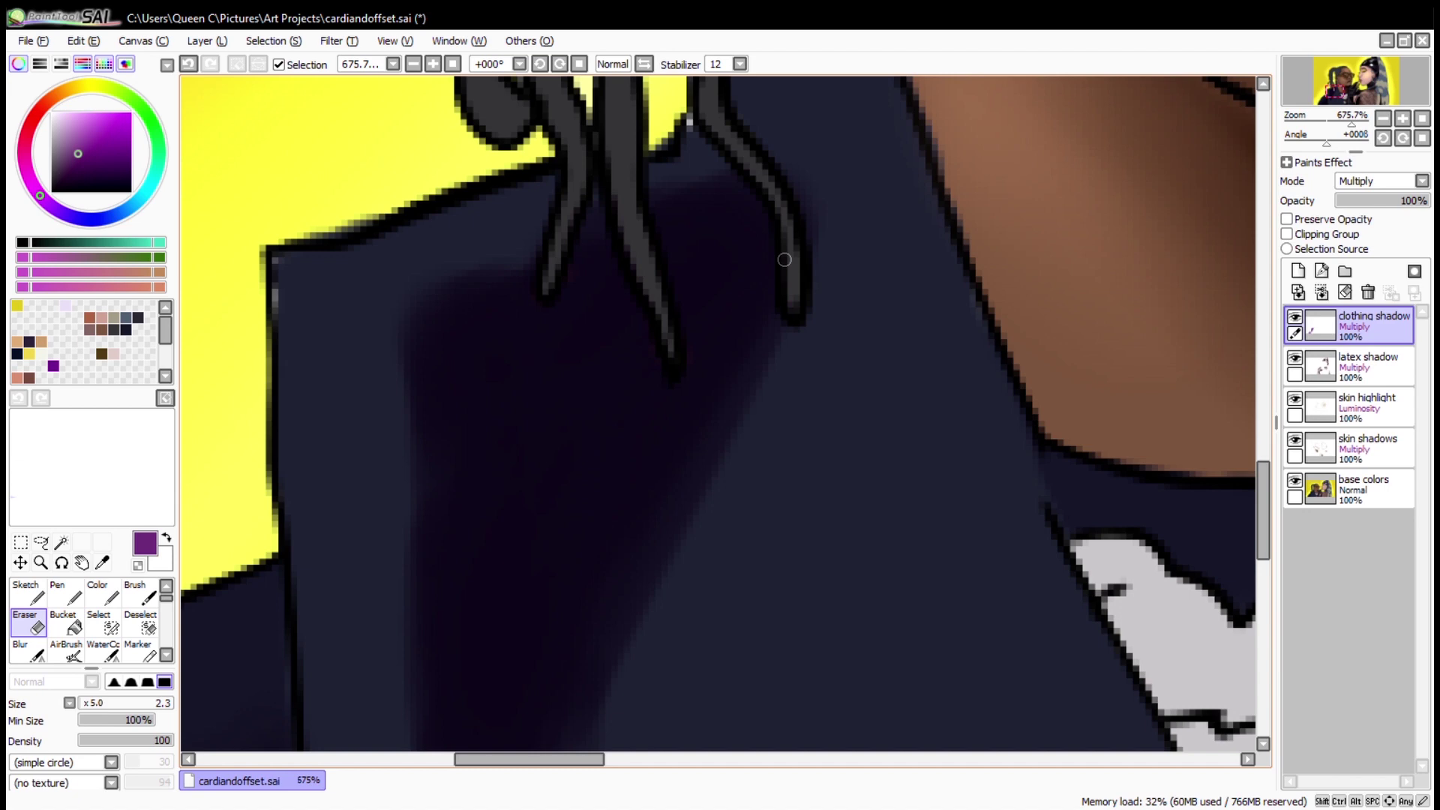
key(ctrl+alt+space)
scroll(342, 426, down, 6)
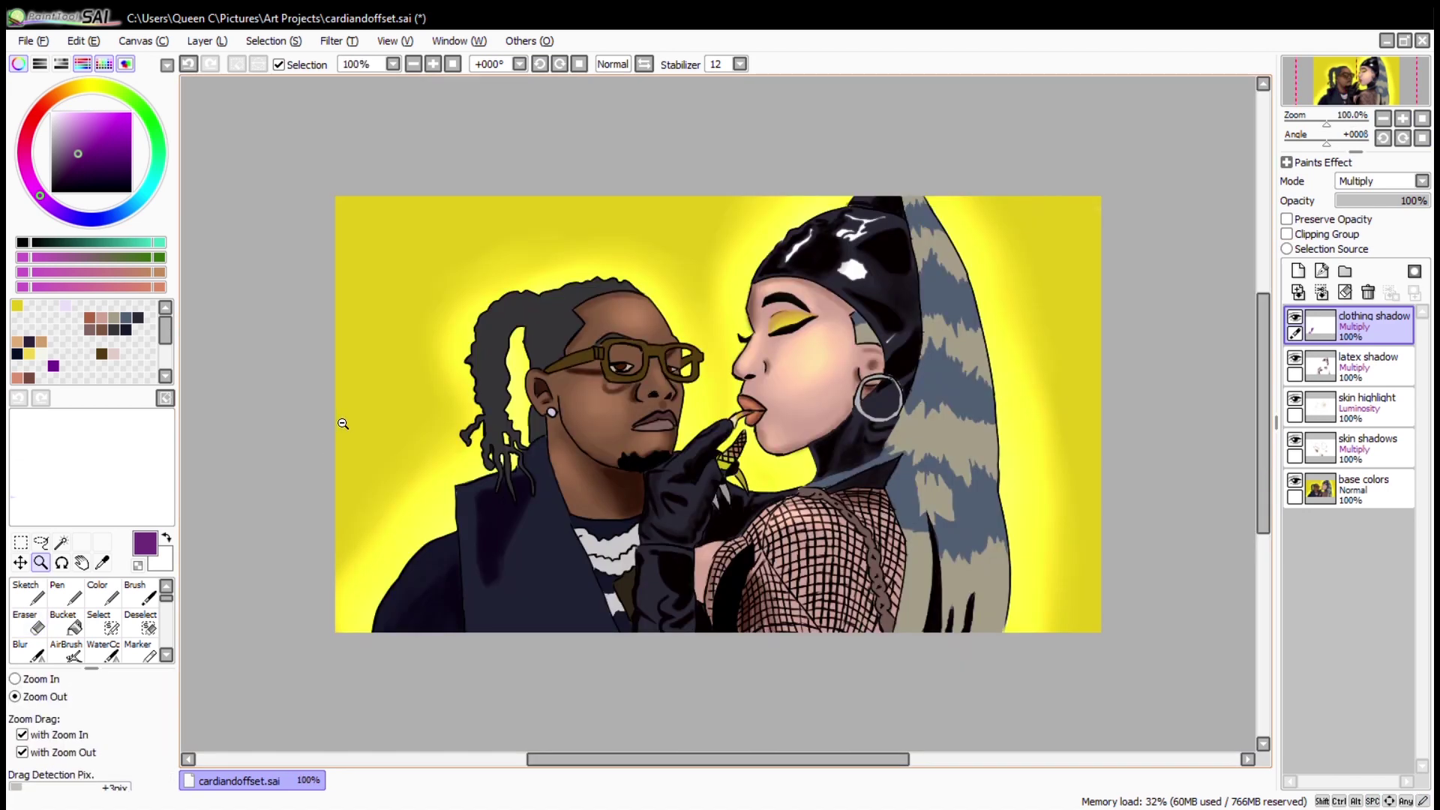
Draw a curved purple fold line across the lower lapel with the Color brush at size 2.6 and refine it with the Eraser at size 7.
scroll(499, 612, up, 4)
mouse_move(813, 264)
mouse_down()
mouse_move(605, 441)
mouse_move(397, 464)
mouse_up()
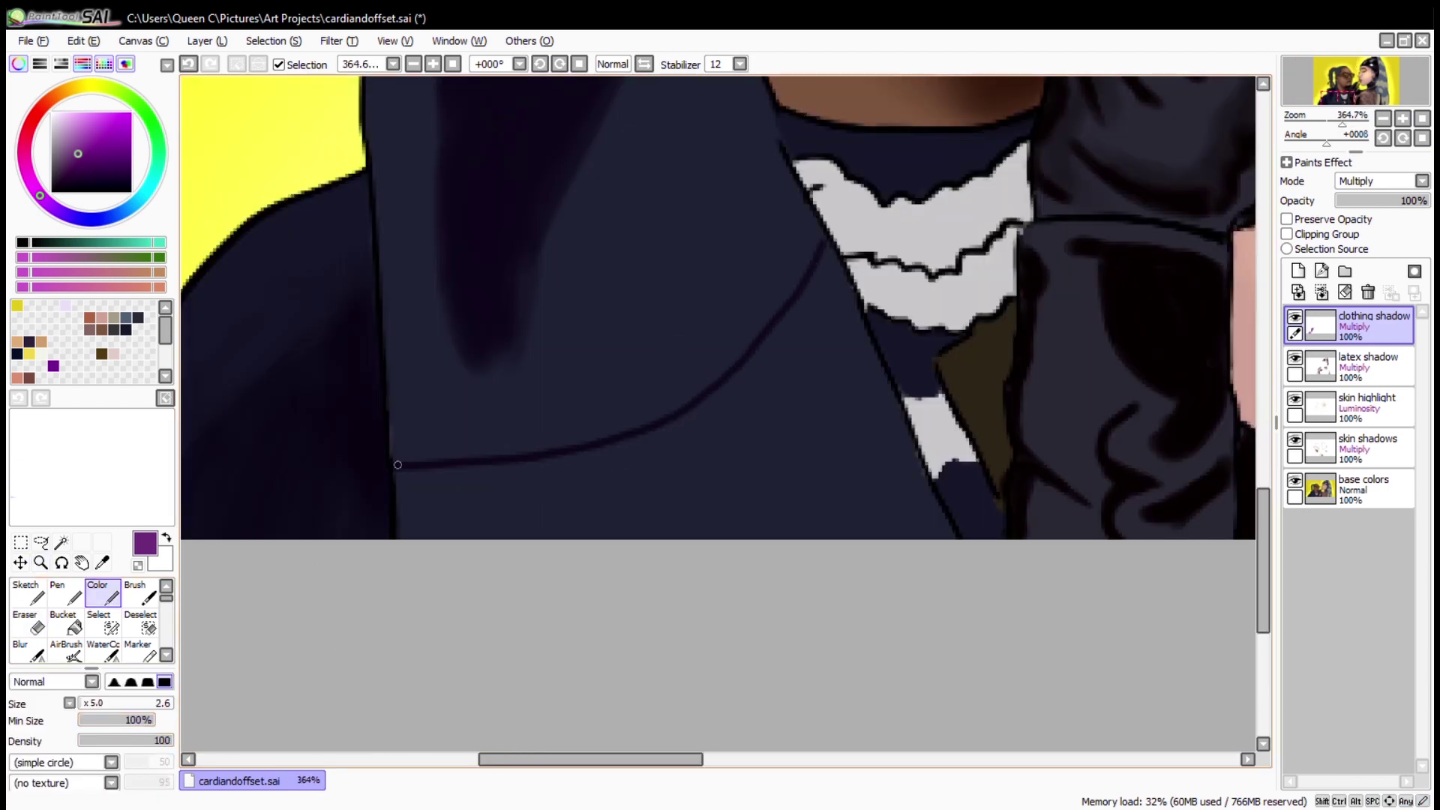
drag(689, 393, 664, 429)
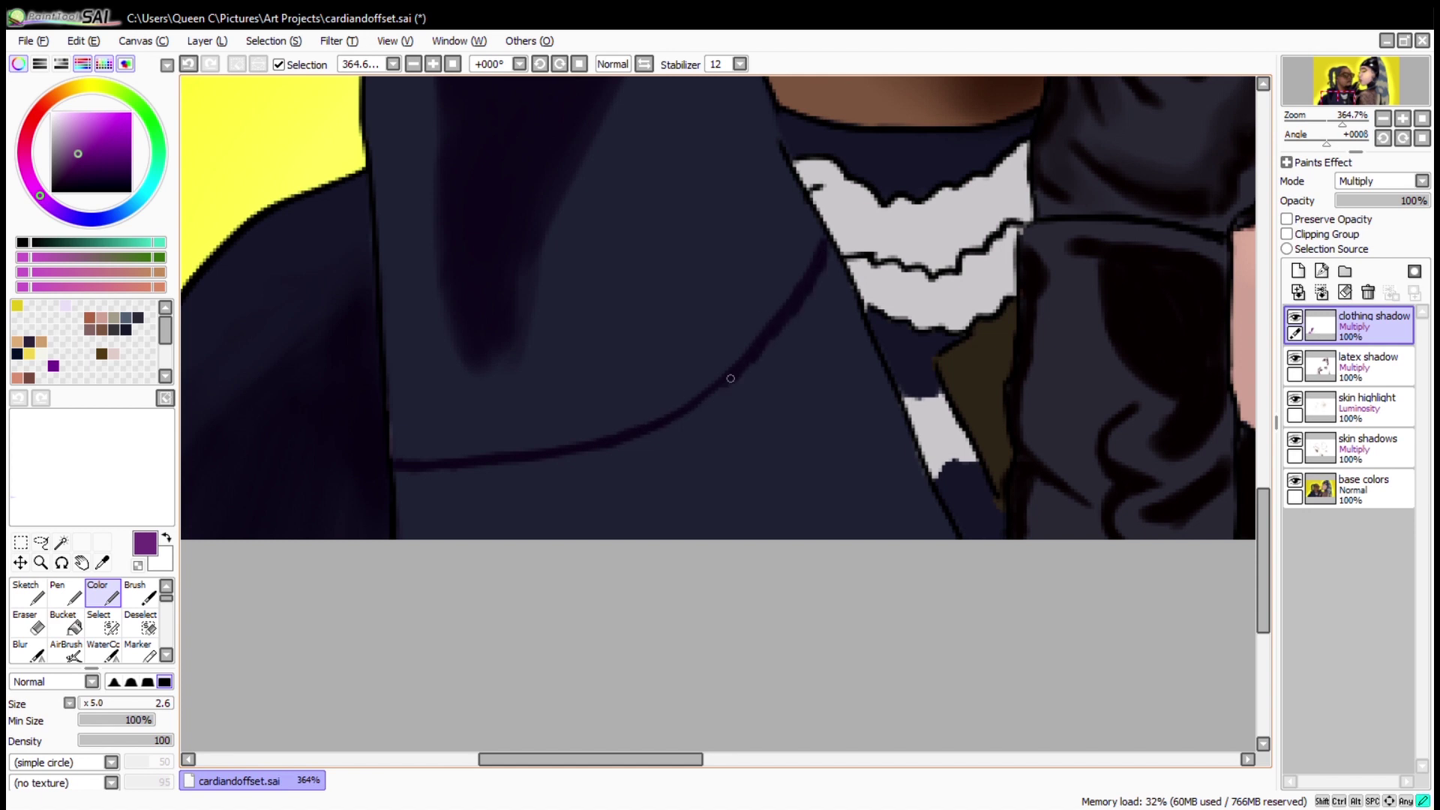
key(e)
drag(773, 359, 791, 347)
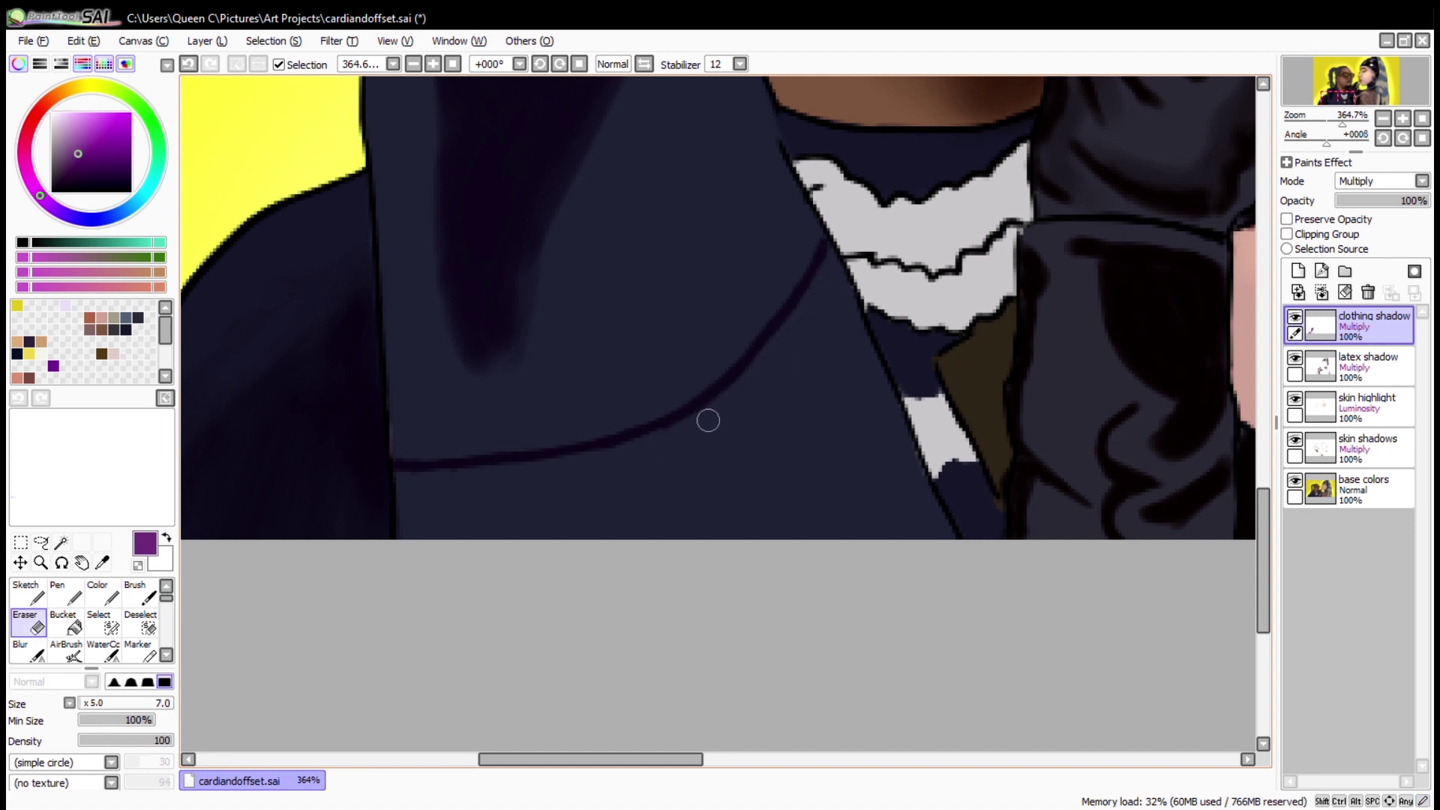
Shade the coat's bottom edge beside the lapel opening in purple with the Color brush at size 12 and density 58.
key(c)
drag(825, 487, 927, 528)
mouse_move(833, 532)
mouse_down()
mouse_move(846, 473)
mouse_move(829, 450)
mouse_move(735, 529)
mouse_up()
key(ctrl+z)
key(ctrl+z)
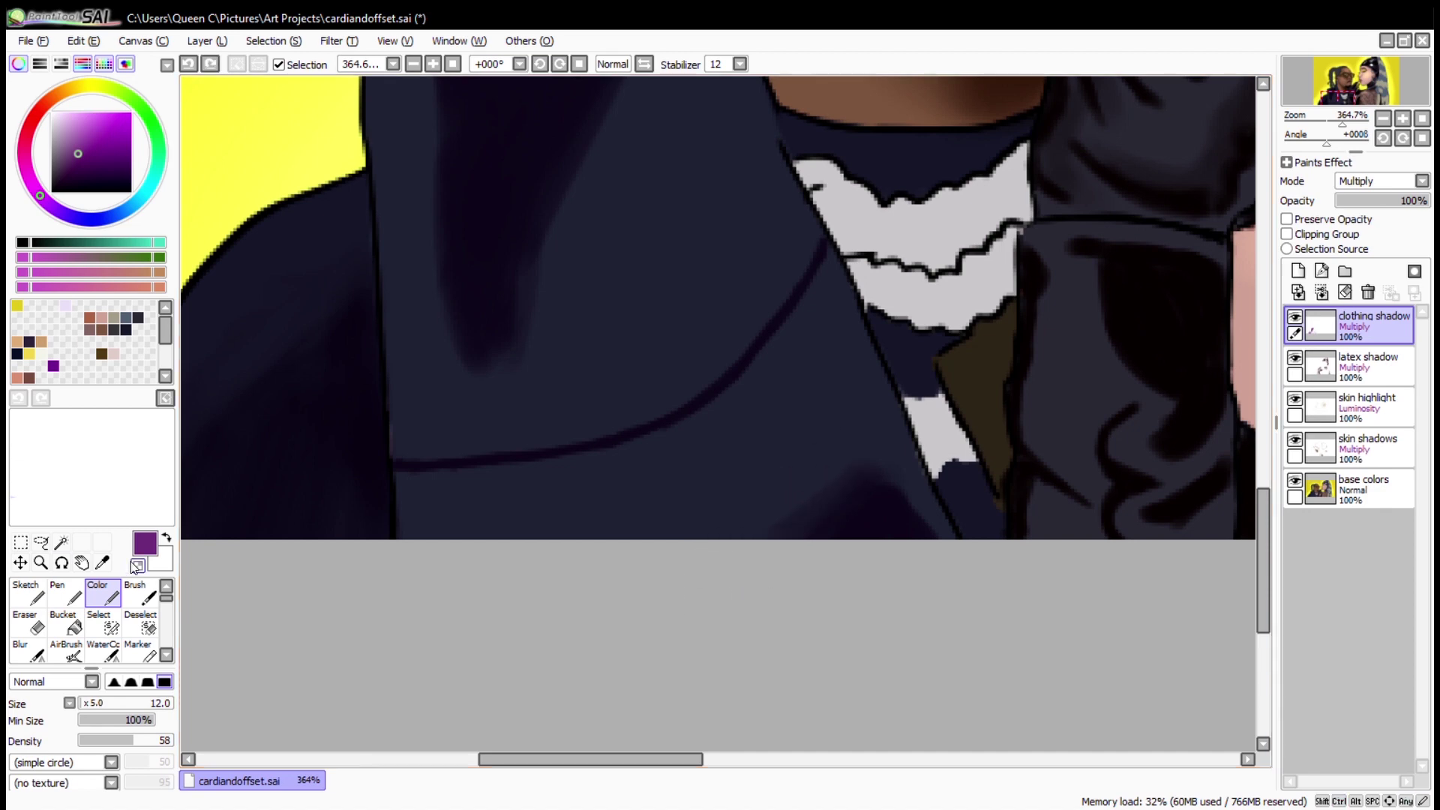
Shade the dark shirt collar above the white pattern with the Color brush at size 6.
scroll(537, 427, up, 2)
scroll(708, 167, down, 4)
key([)
key([)
key([)
key([)
key([)
scroll(476, 398, up, 4)
scroll(476, 398, right, 4)
mouse_move(488, 360)
mouse_down()
mouse_move(568, 402)
mouse_move(637, 394)
mouse_up()
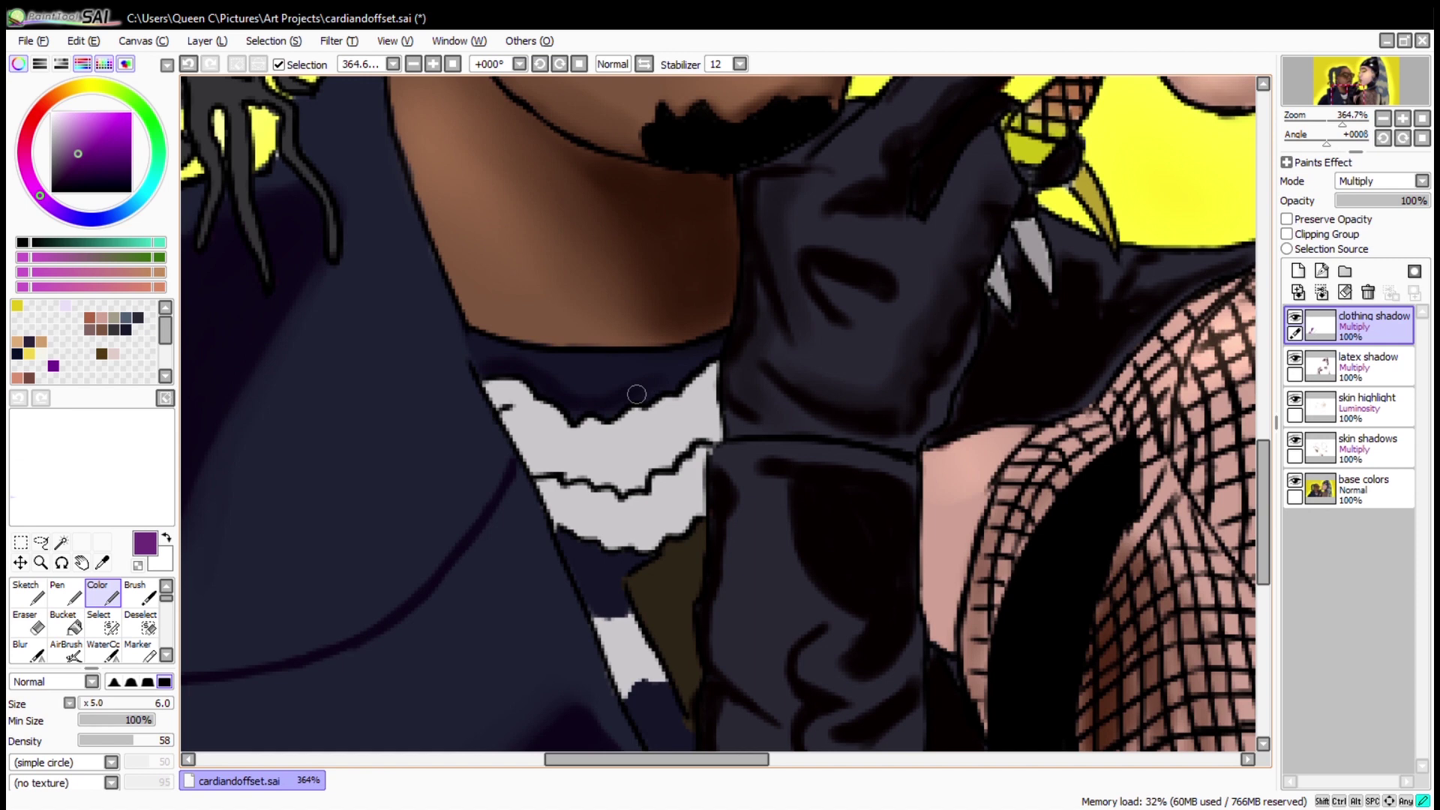
Shade the dark shirt areas below the white pattern, between the lapel and the brown pendant.
scroll(636, 394, down, 3)
scroll(637, 394, right, 1)
drag(496, 309, 558, 372)
scroll(527, 362, down, 1)
drag(592, 431, 549, 391)
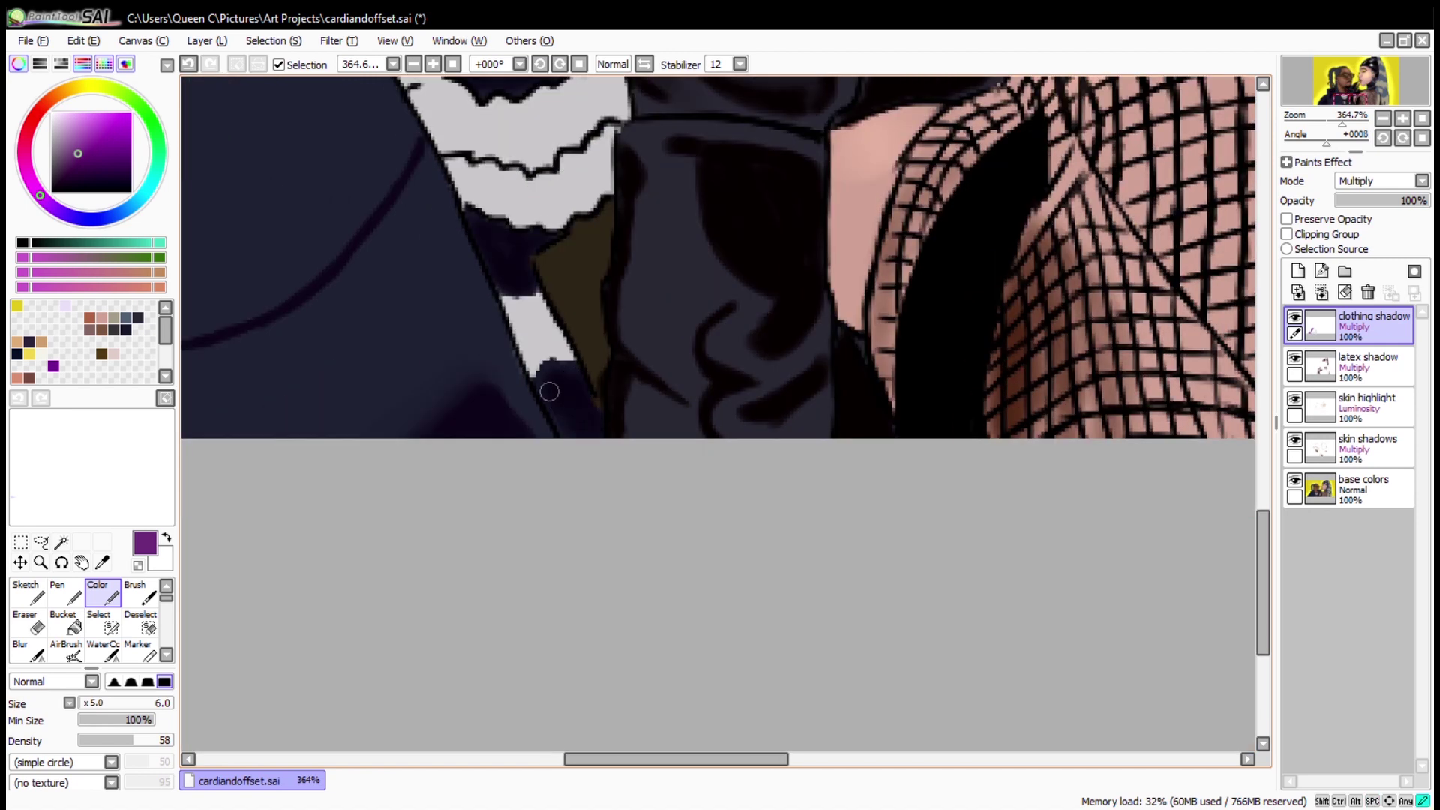
Paint a shadow around the edges of the brown pendant beside the glove, using brush size 5 and density 21.
drag(555, 274, 586, 343)
key([)
key([)
key([)
mouse_move(604, 223)
mouse_down()
mouse_move(559, 262)
mouse_move(601, 284)
mouse_up()
click(99, 741)
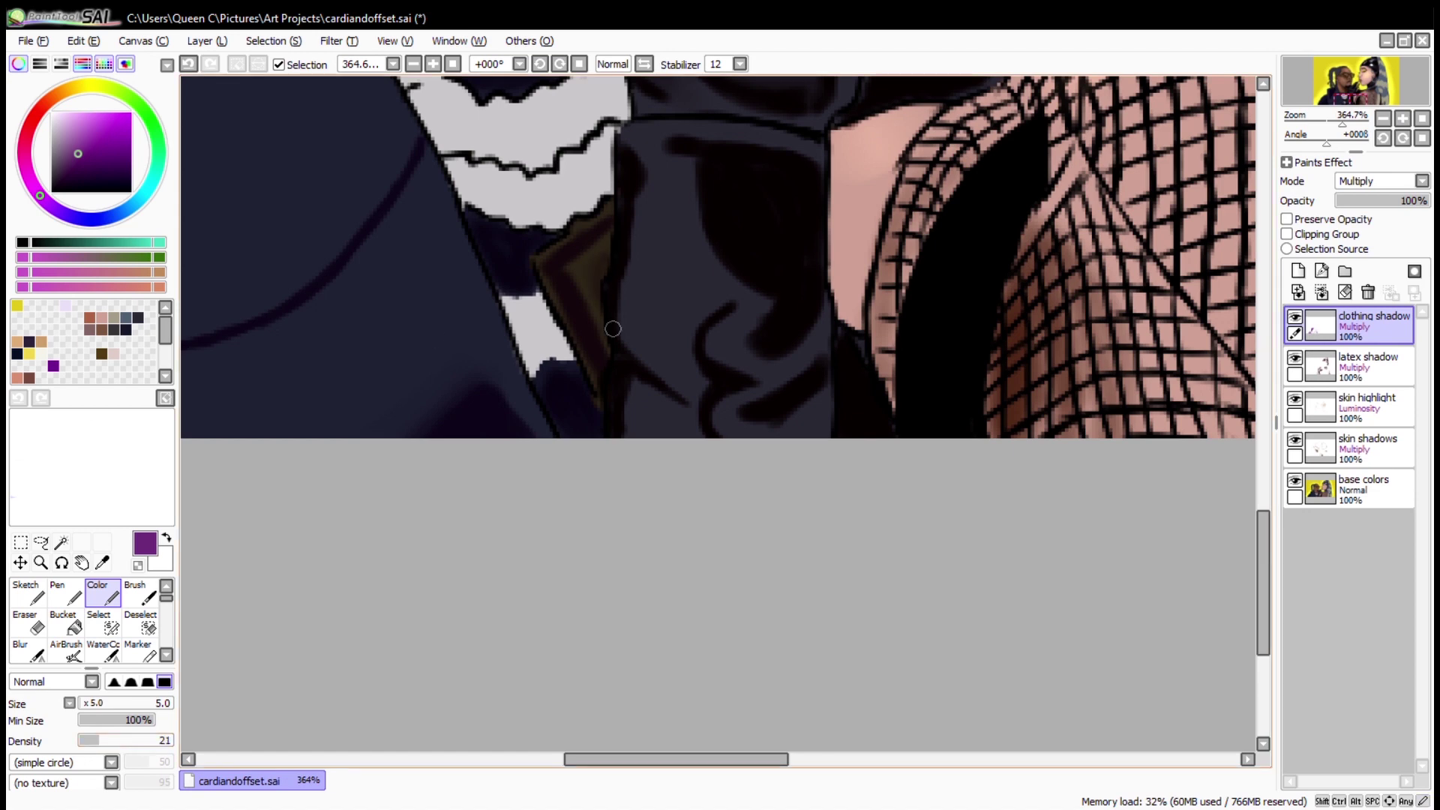
Shade the temple arm of the man's glasses in purple with the Color brush at density 65.
scroll(511, 309, up, 7)
scroll(511, 309, left, 5)
scroll(576, 462, down, 2)
scroll(576, 462, right, 2)
click(1422, 119)
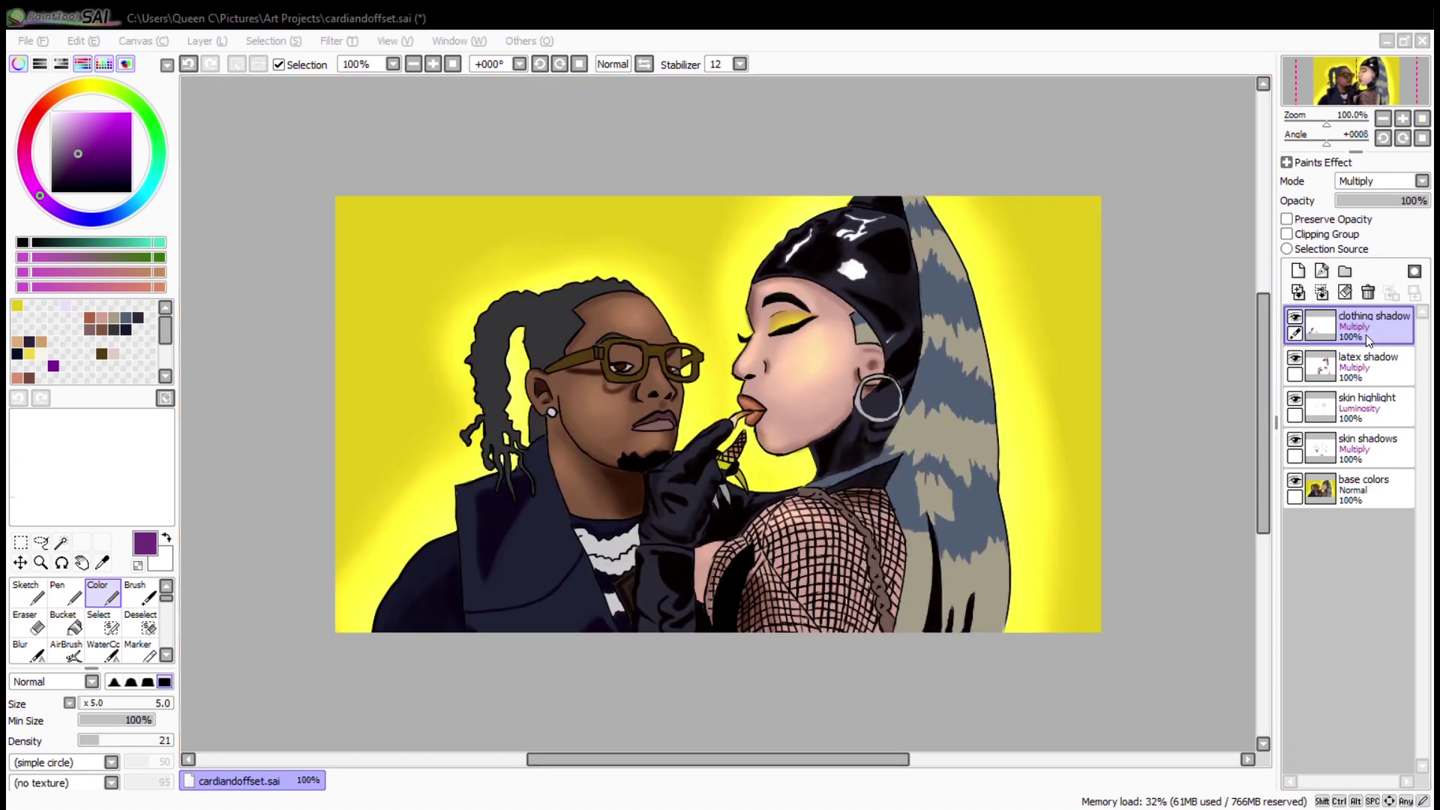
key(ctrl+alt+space)
drag(600, 345, 260, 603)
drag(492, 399, 546, 372)
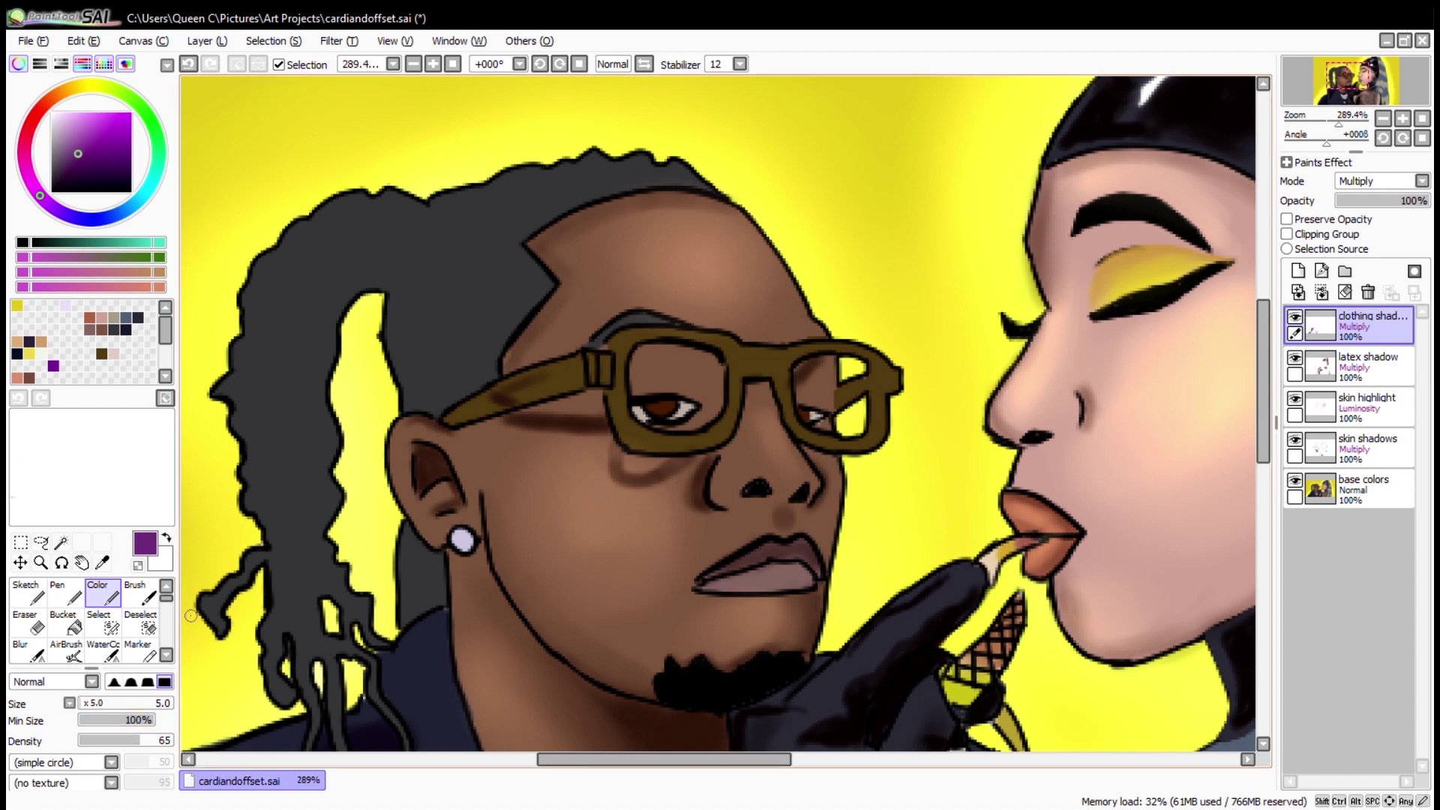
mouse_move(512, 399)
mouse_down()
mouse_move(574, 363)
mouse_move(523, 399)
mouse_up()
key(e)
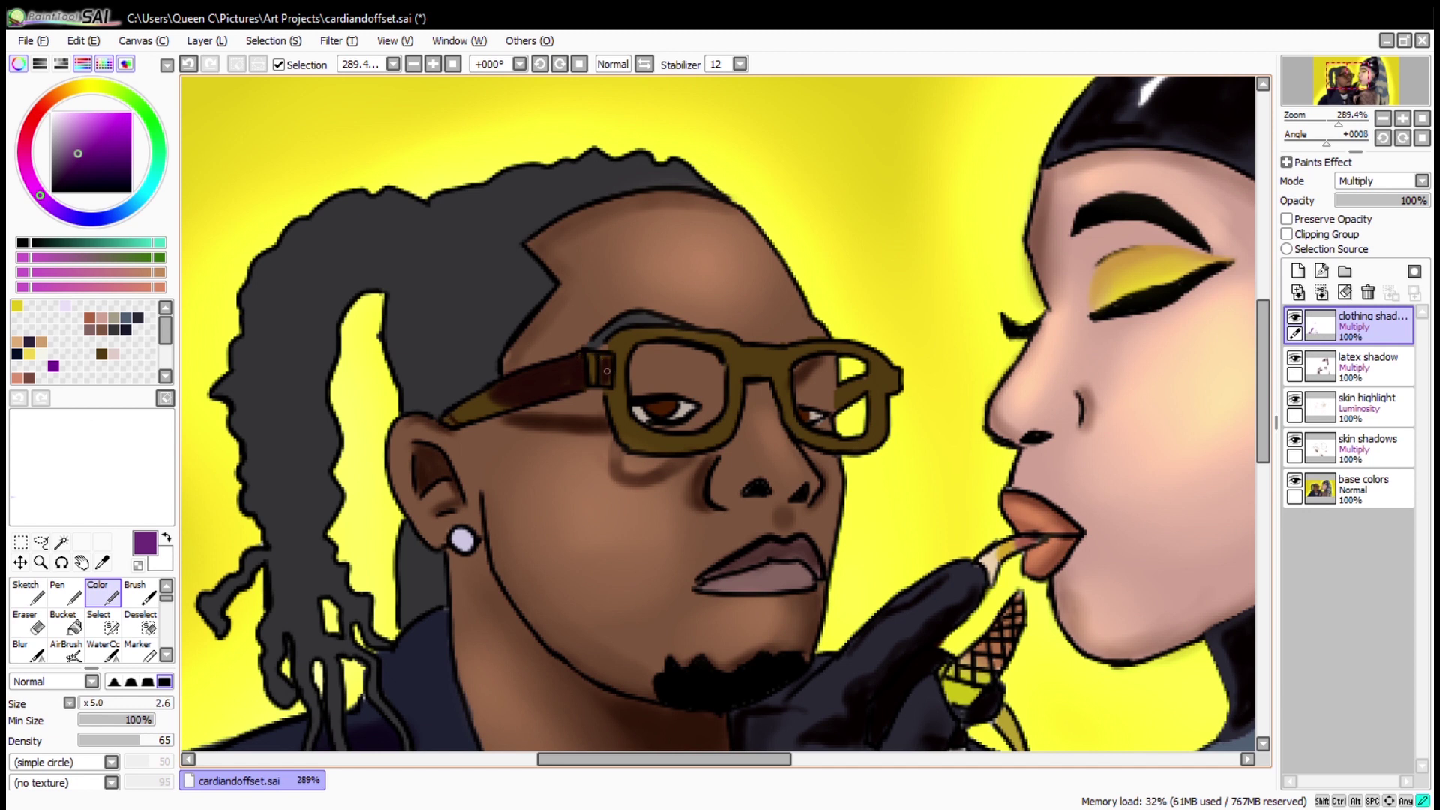
Shade the frame around the lens nearest the man's ear with the Color brush at size 4.
mouse_move(614, 360)
mouse_down()
mouse_move(621, 431)
mouse_move(699, 336)
mouse_move(739, 345)
mouse_up()
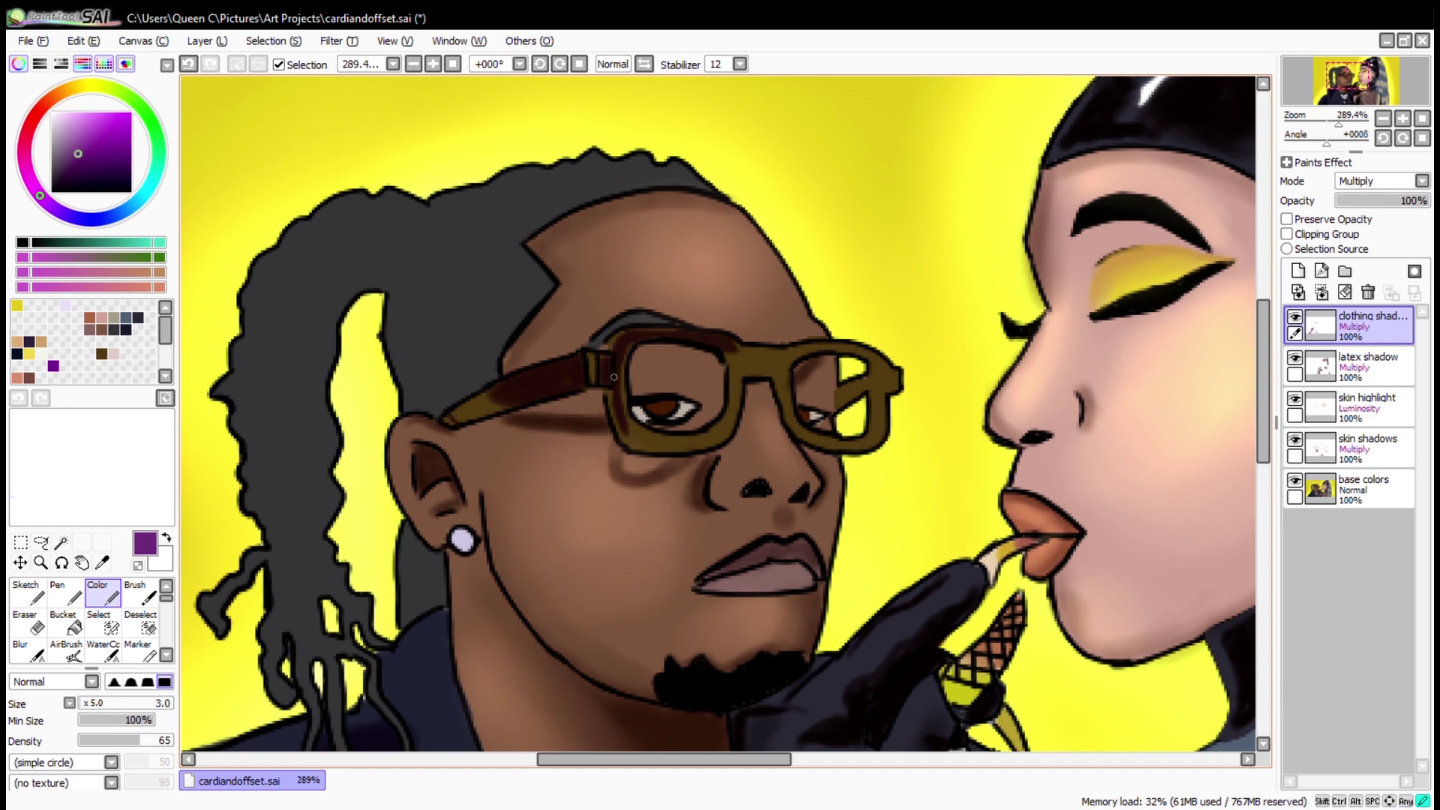
mouse_move(627, 412)
mouse_down()
mouse_move(717, 448)
mouse_move(731, 416)
mouse_up()
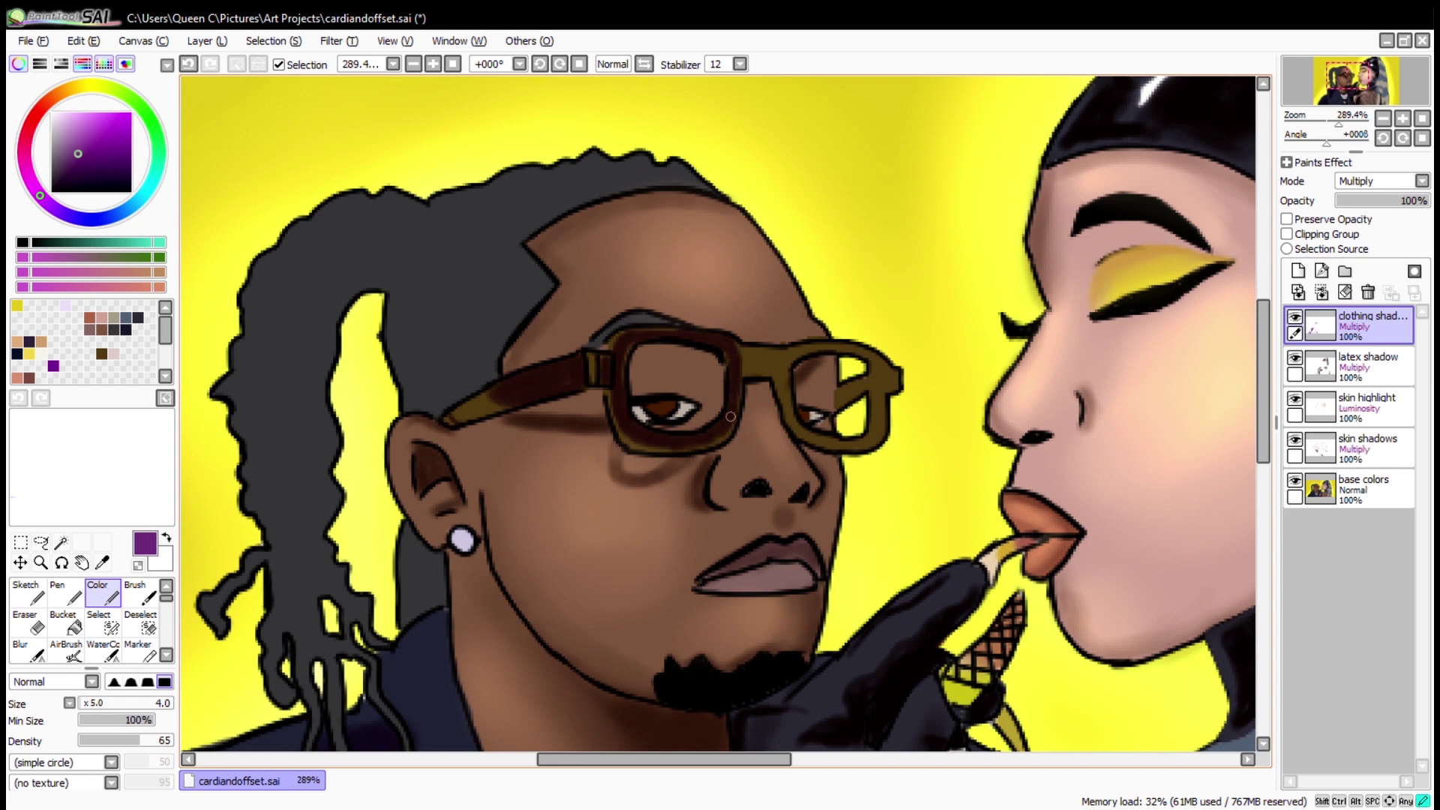
key(e)
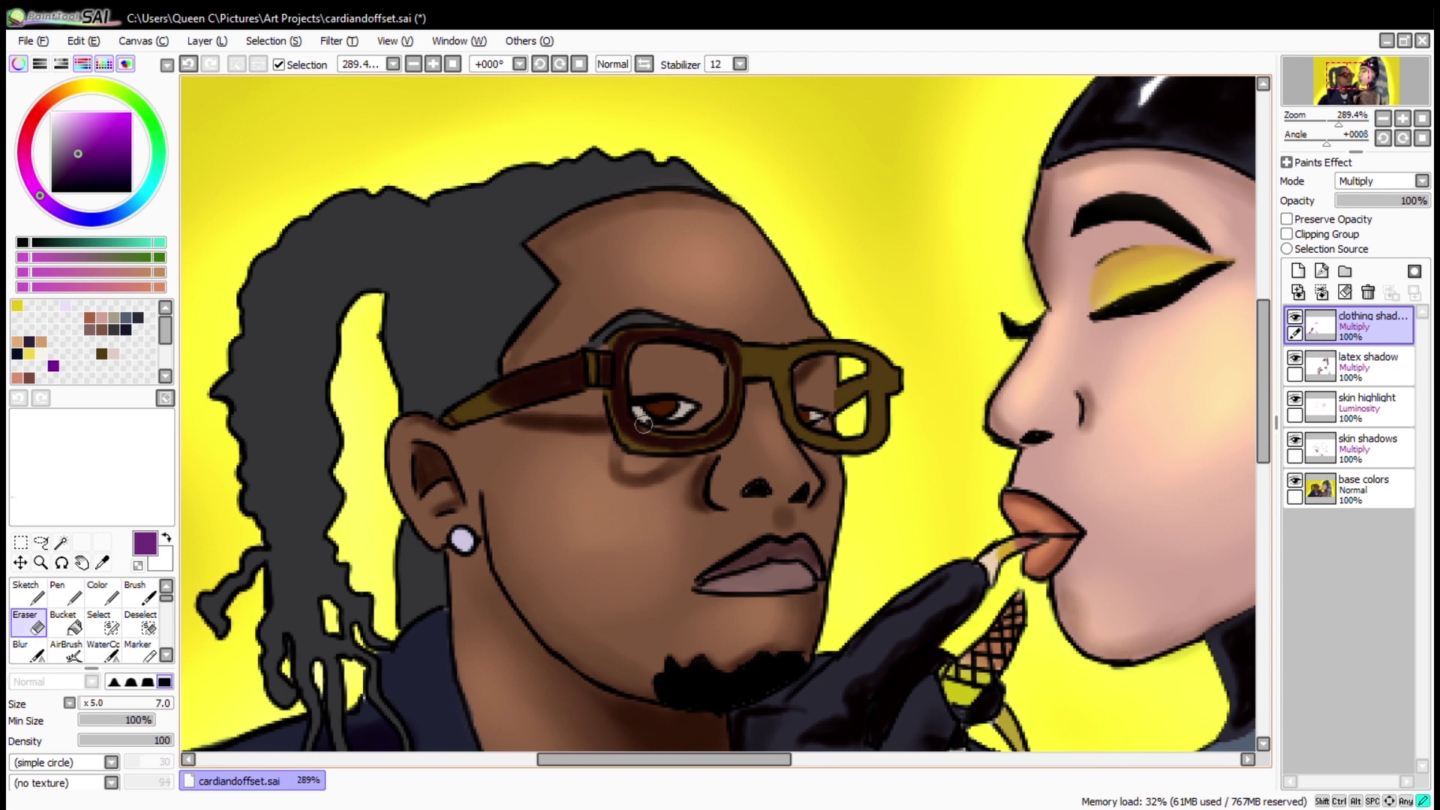
key(e)
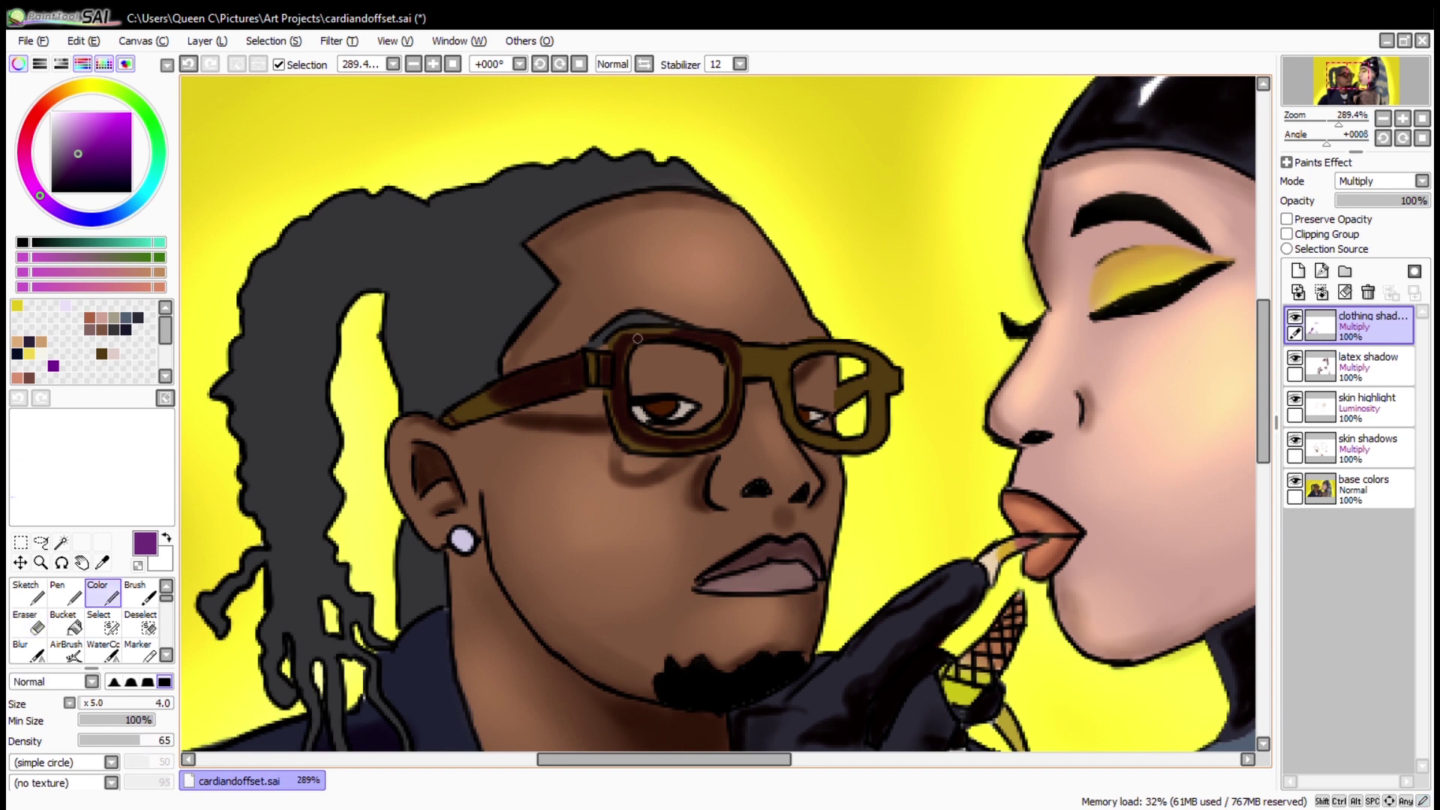
Shade the bridge and far lens frame of the glasses, cleaning the edges with the Eraser at size 2.3.
mouse_move(742, 370)
mouse_down()
mouse_move(884, 360)
mouse_move(900, 384)
mouse_move(786, 408)
mouse_move(860, 417)
mouse_up()
key(e)
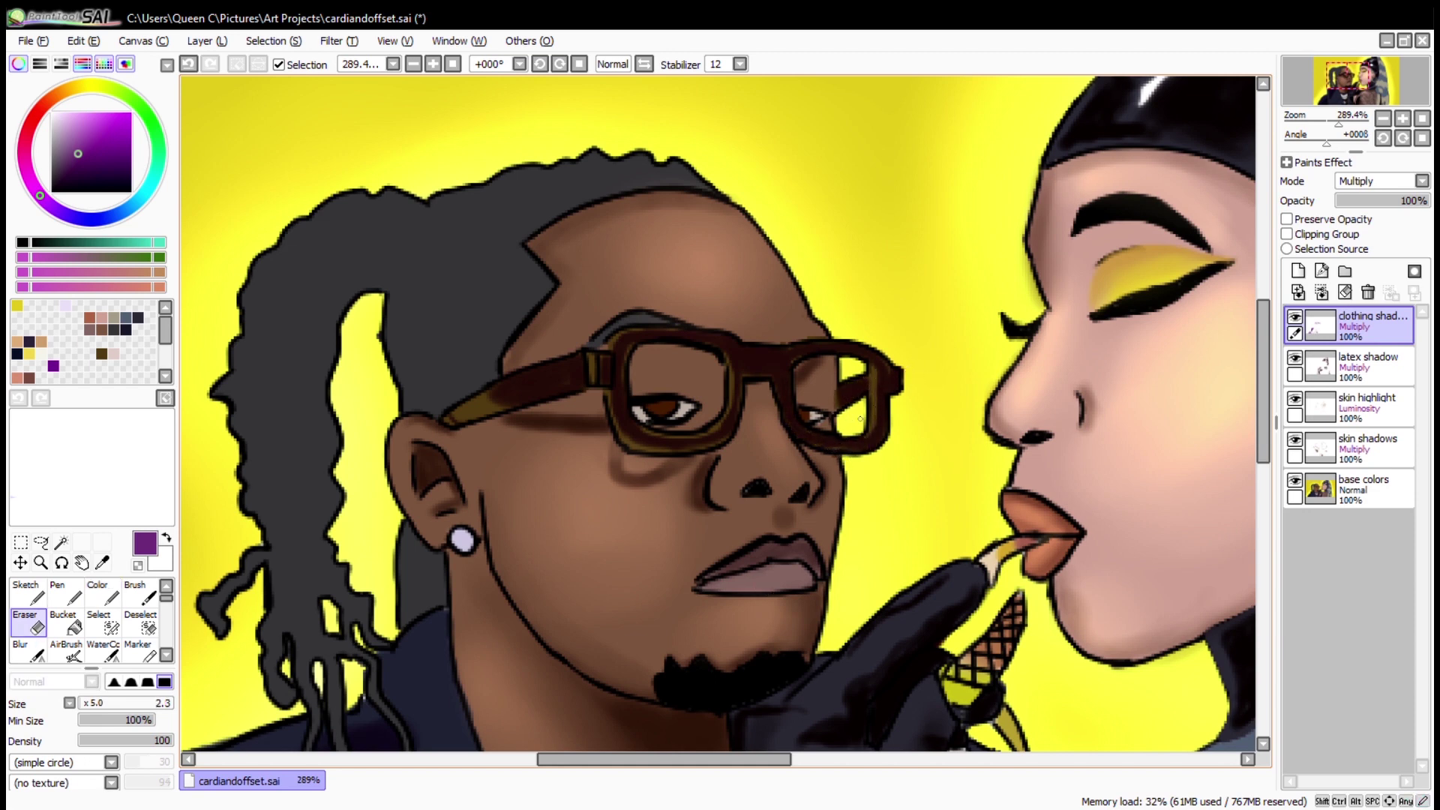
key(c)
key(ctrl+0)
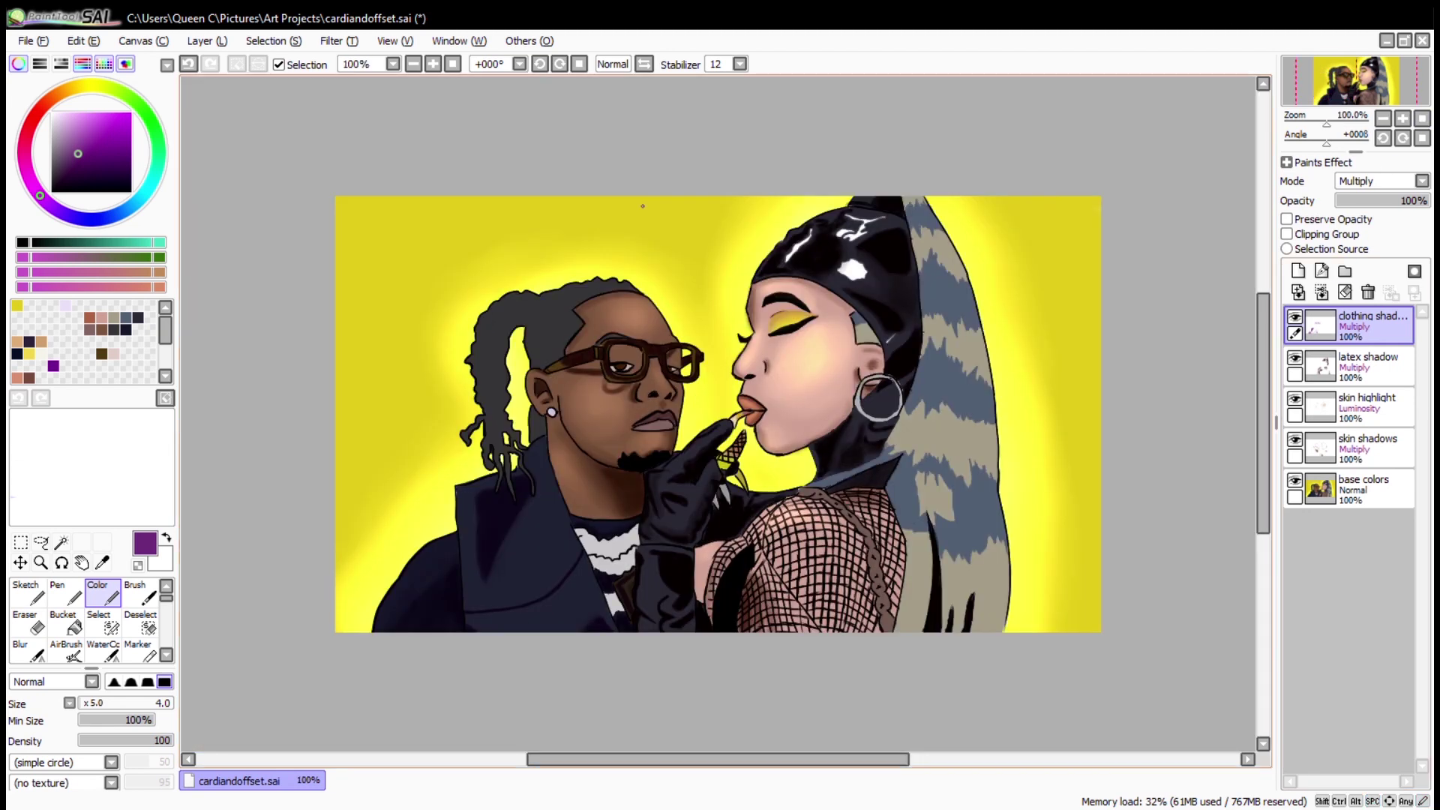
Add faint purple shading to the white pattern on the man's shirt with the Color brush at density 20.
key(ctrl+space)
drag(480, 433, 762, 636)
mouse_move(440, 335)
mouse_down()
mouse_move(790, 521)
mouse_move(900, 742)
mouse_up()
click(96, 740)
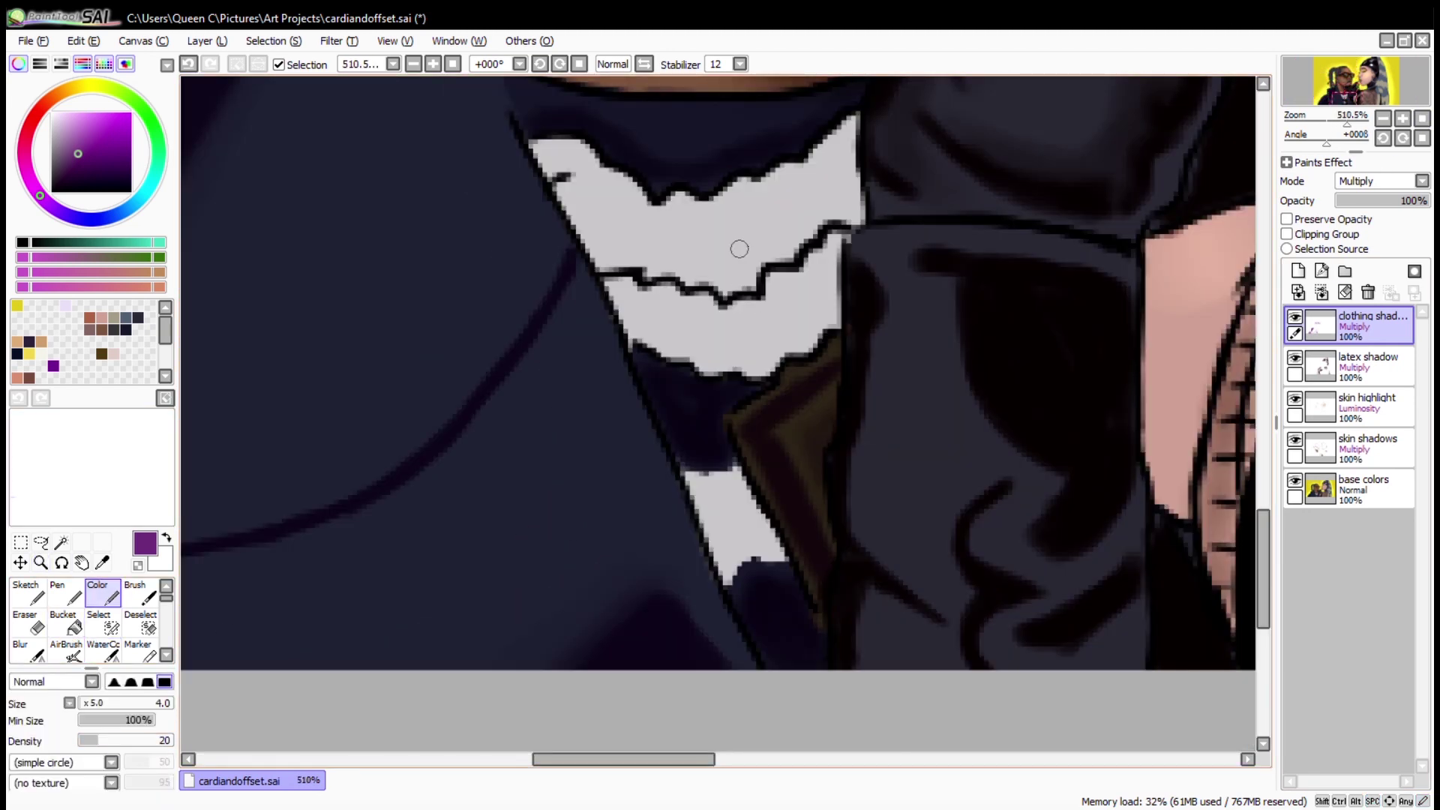
mouse_move(818, 220)
mouse_down()
mouse_move(786, 229)
mouse_move(834, 197)
mouse_move(714, 266)
mouse_up()
key(e)
key(c)
key(ctrl+0)
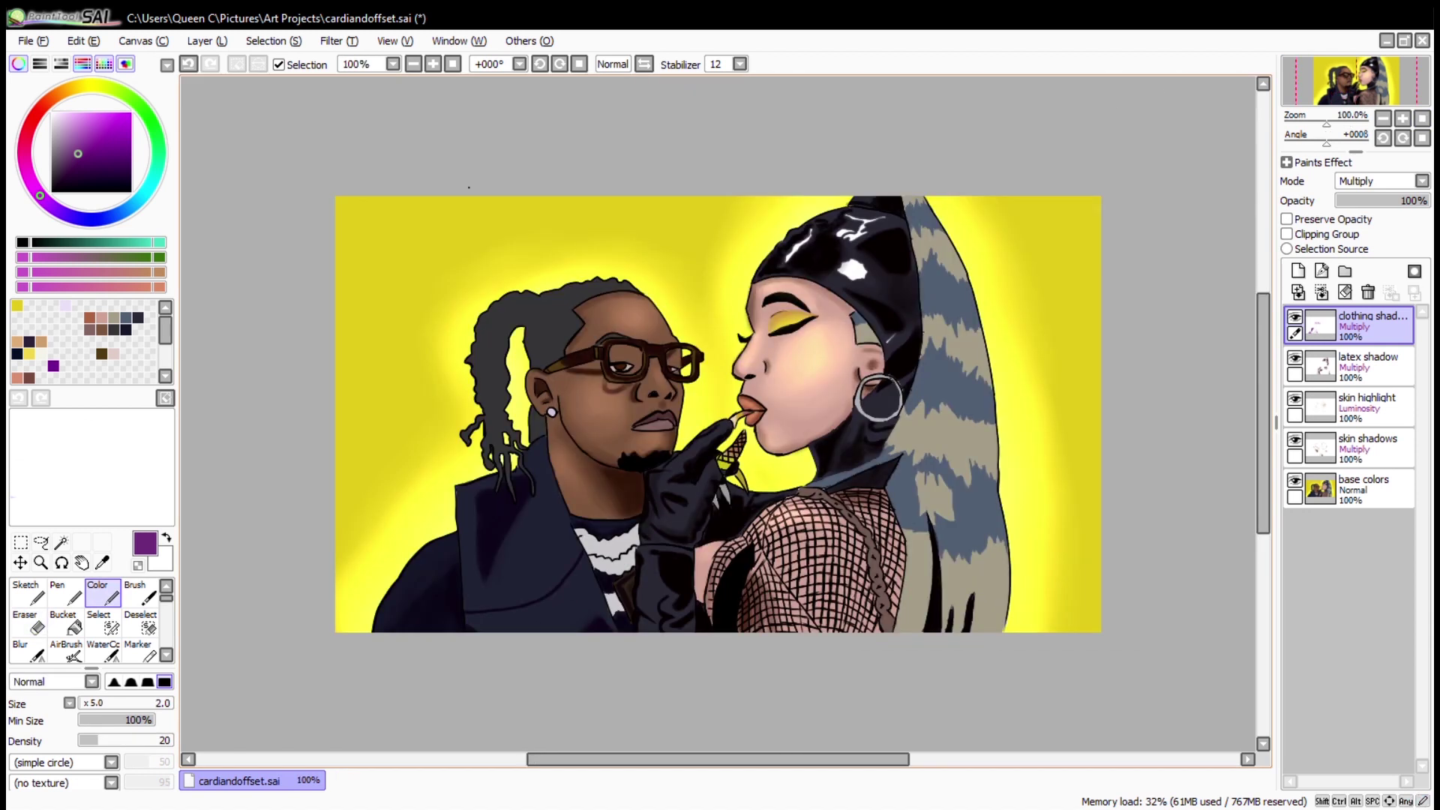
Add a "clothing highlight" layer above the clothing shadow layer in Luminosity mode and choose a light blue color.
click(1299, 270)
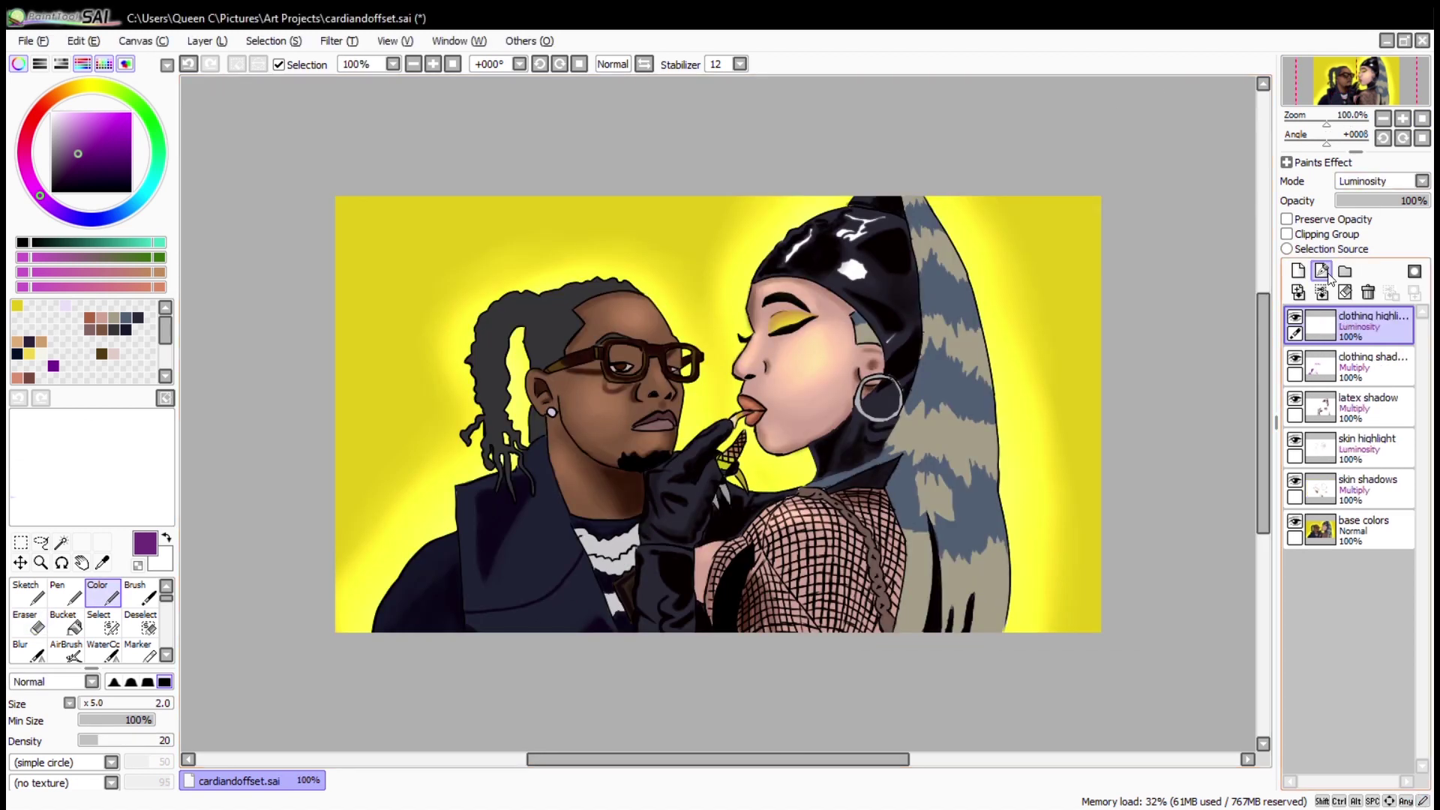
drag(1326, 124, 1336, 124)
click(132, 204)
click(86, 118)
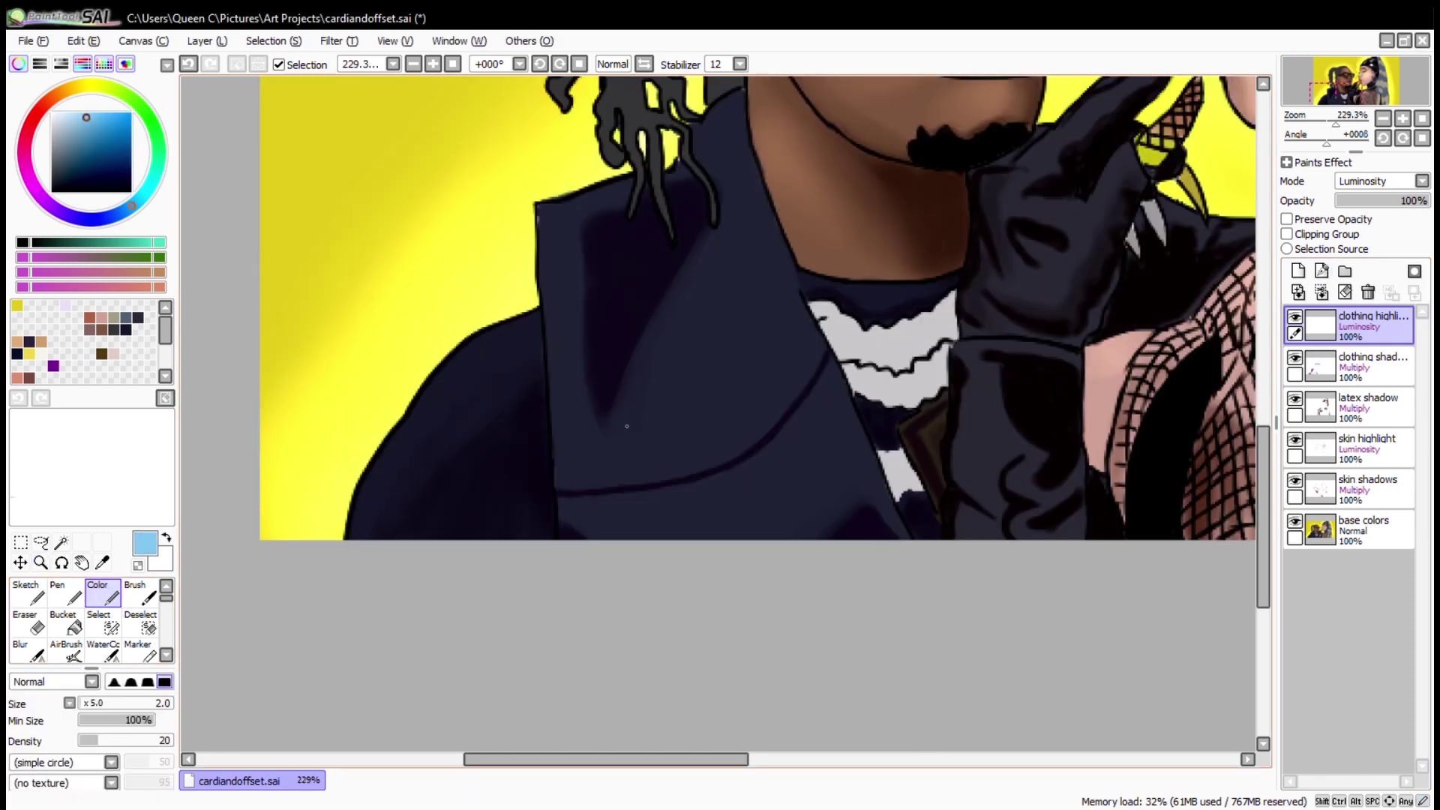
Paint light blue highlights on the coat lapel above and below the fold line and soften them with the Blur tool.
drag(750, 311, 706, 384)
drag(731, 510, 788, 482)
click(28, 651)
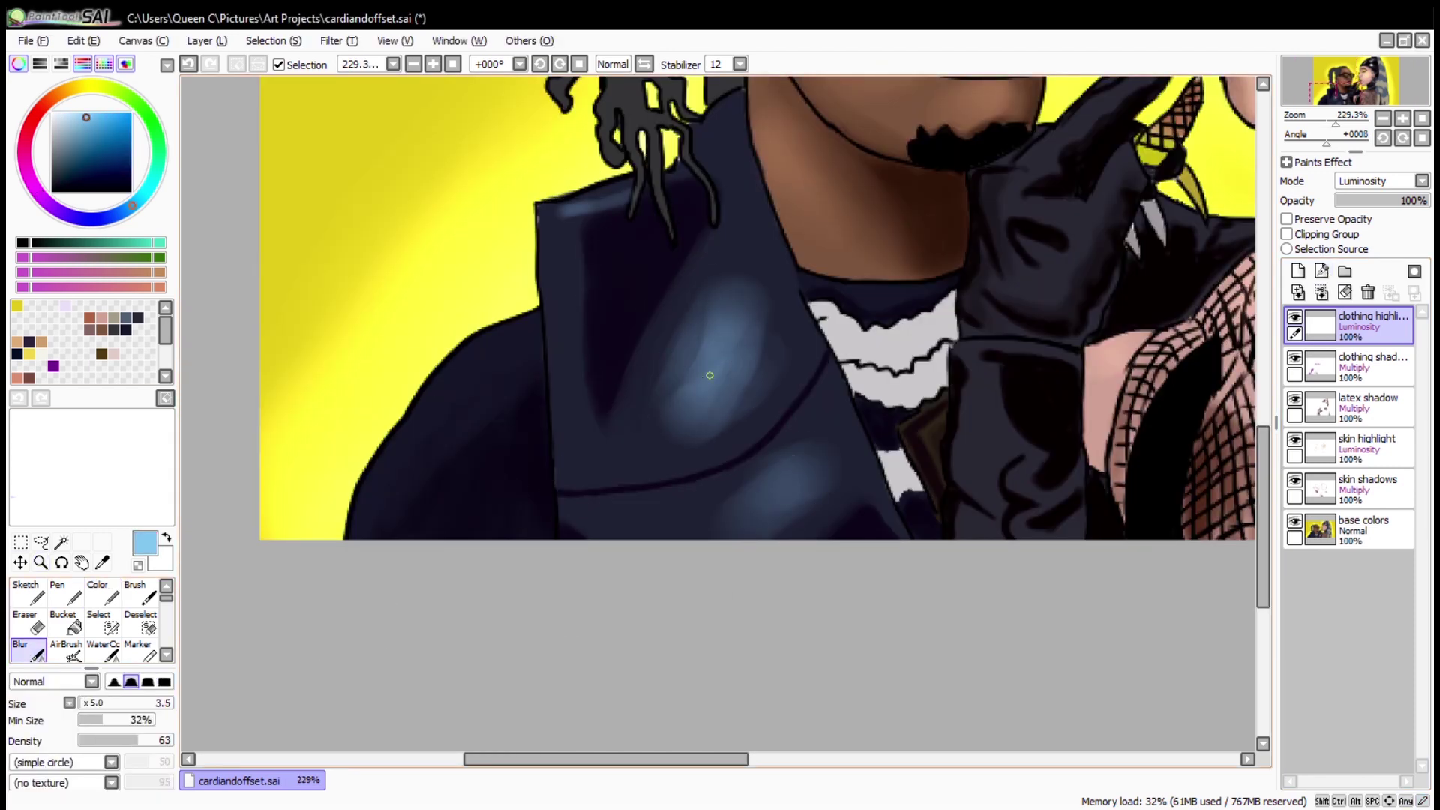
mouse_move(721, 348)
mouse_down()
mouse_move(691, 402)
mouse_move(594, 232)
mouse_move(639, 524)
mouse_move(648, 493)
mouse_up()
scroll(648, 492, up, 3)
scroll(347, 573, left, 5)
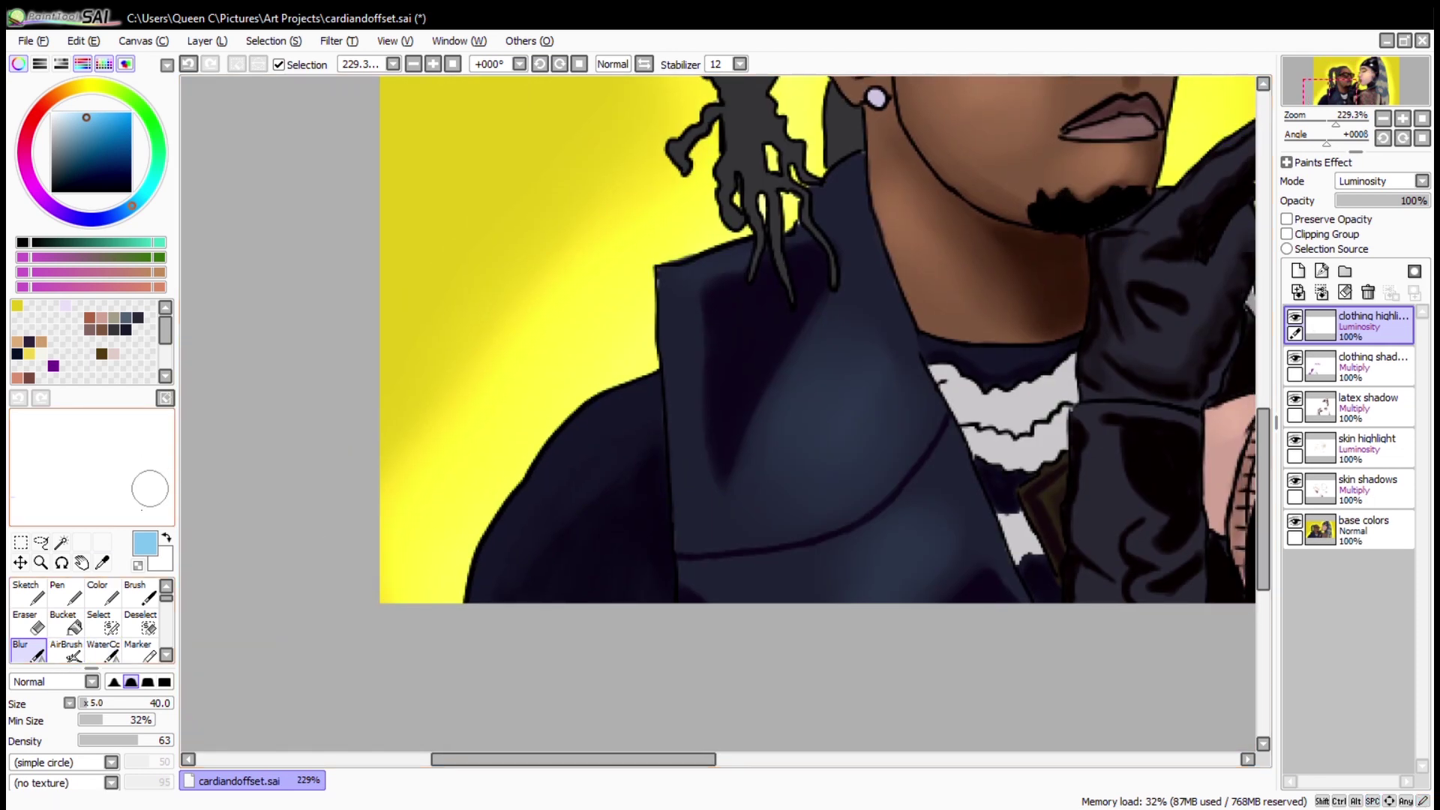
Add a "whites" layer in Luminosity mode and paint a pale blue streak along the lapel's edge near the neck.
click(61, 113)
click(98, 593)
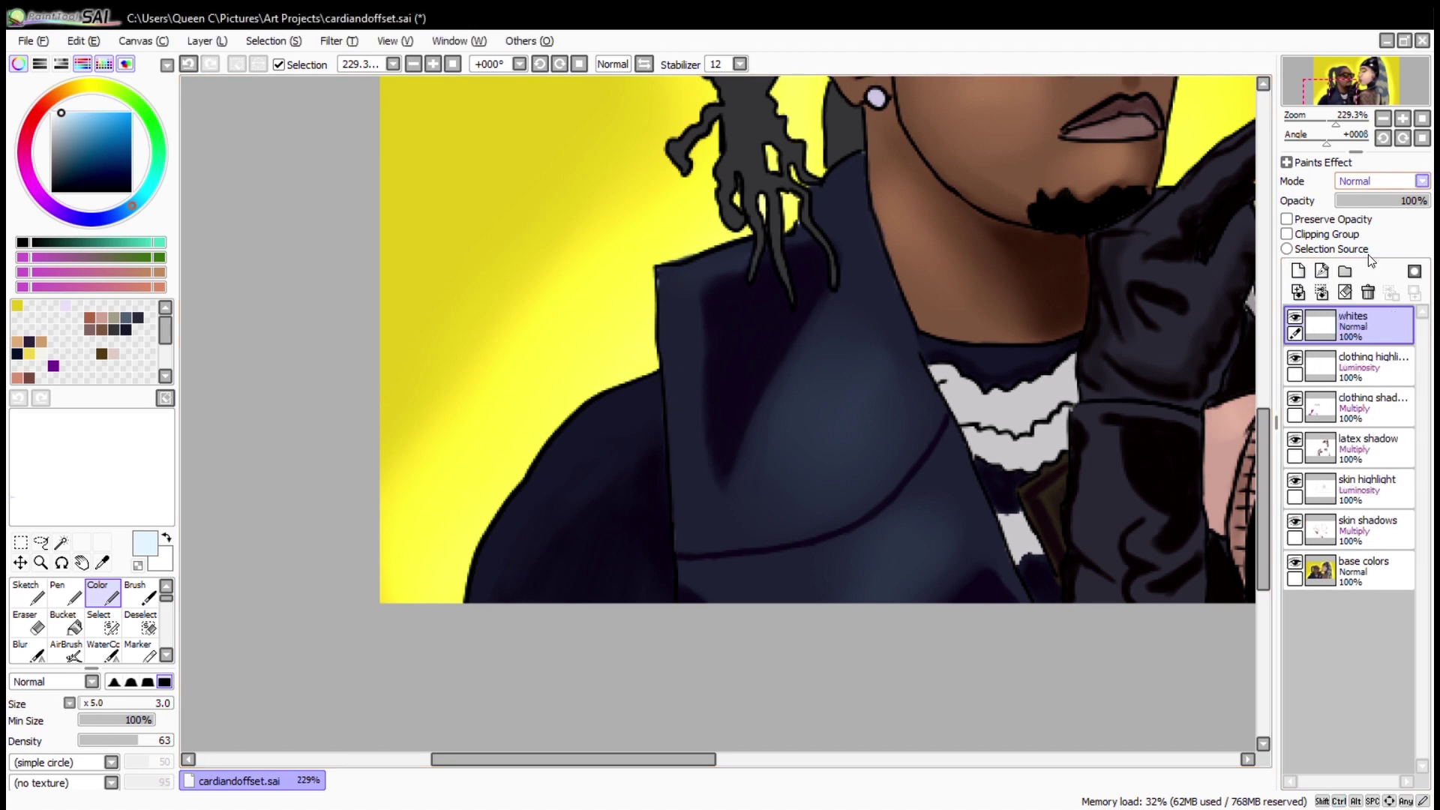
key(ctrl+z)
drag(878, 297, 924, 409)
drag(888, 321, 925, 409)
key(e)
key(n)
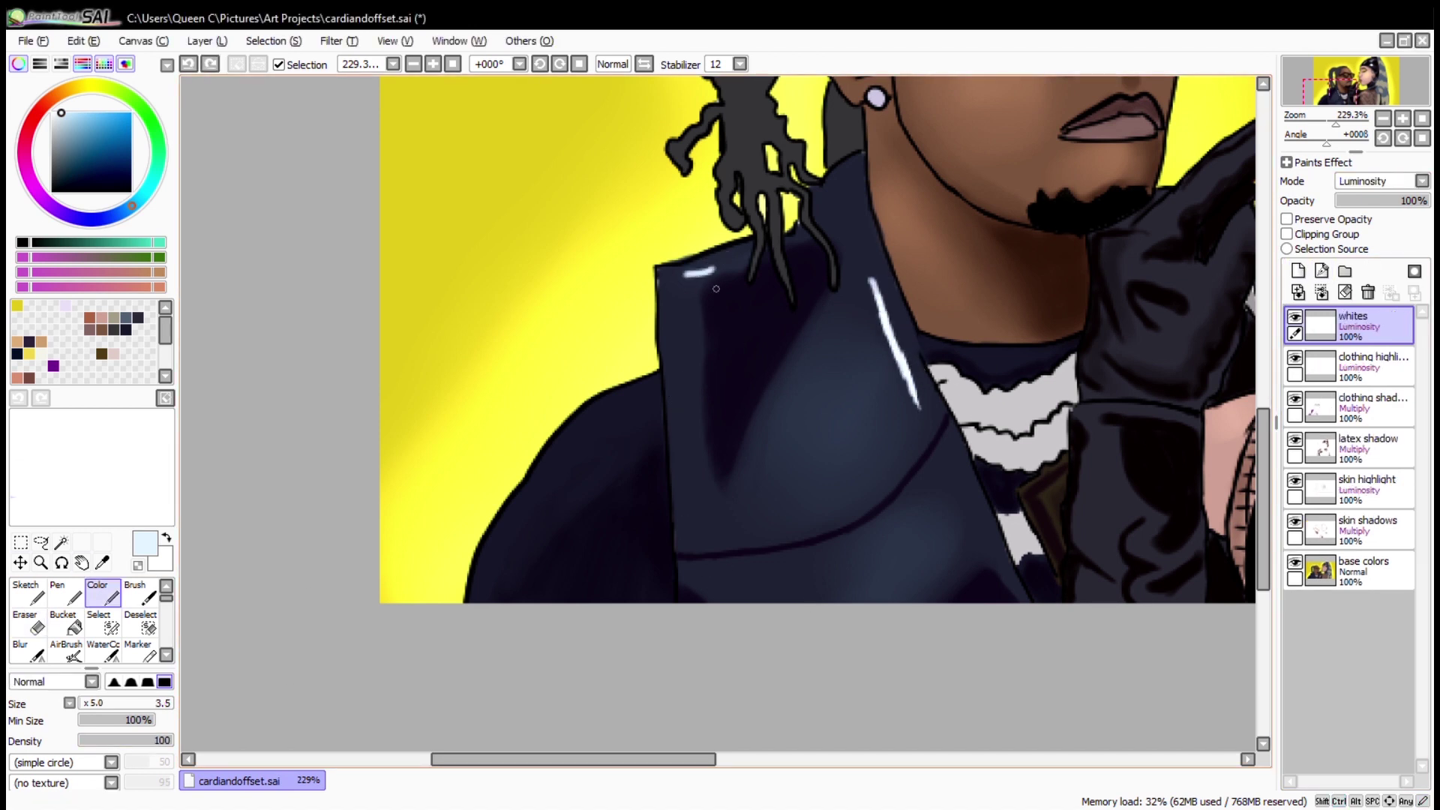
Draw pale highlight lines along the lapel's upper and outer edges and reduce the whites layer's opacity to 7%.
drag(688, 273, 739, 259)
key(e)
key(n)
drag(1402, 201, 1347, 212)
drag(662, 284, 680, 532)
key(e)
drag(750, 264, 684, 281)
key(n)
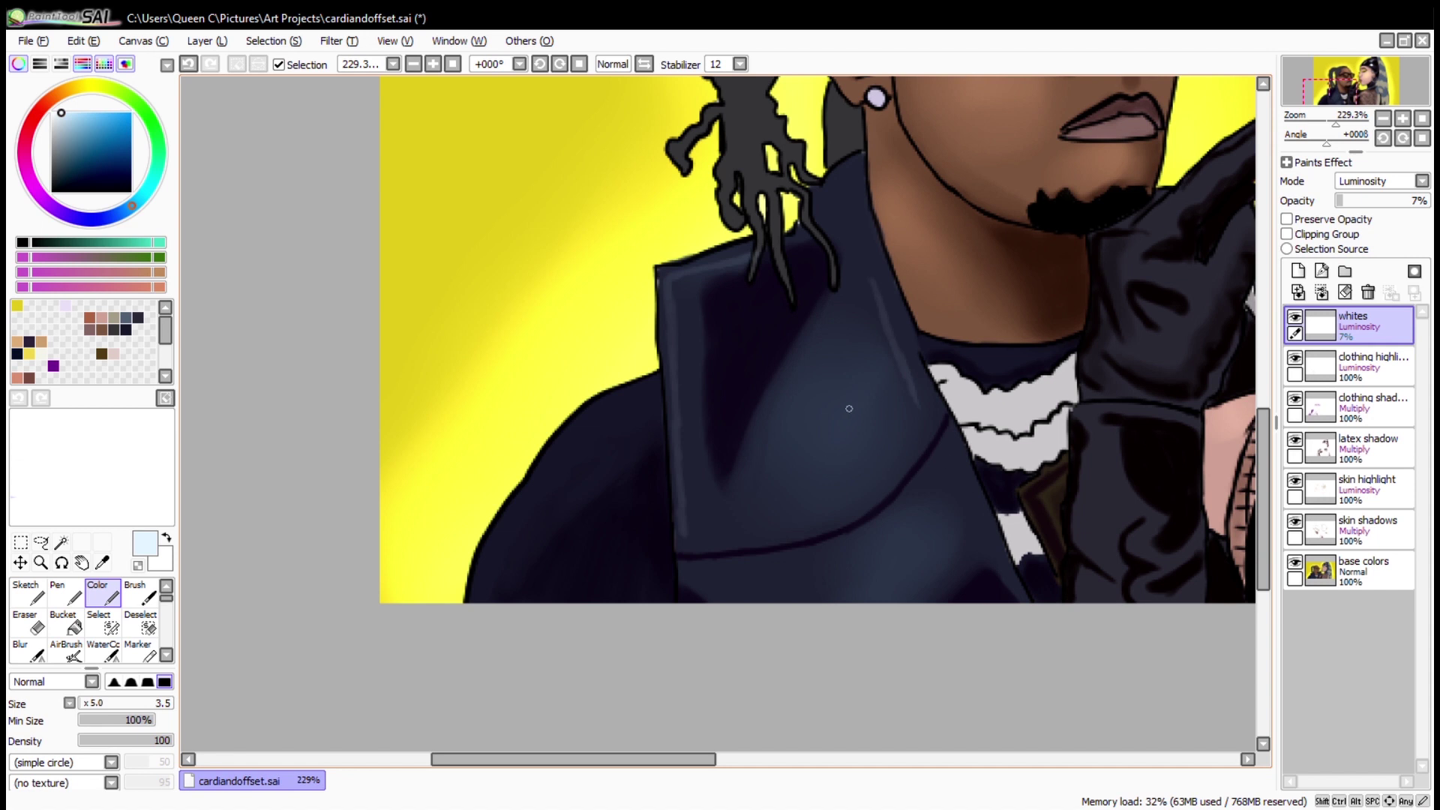
Paint broader pale highlights on the lapel, above the fold line and along its lower front edge, at brush size 5.
mouse_move(870, 292)
mouse_down()
mouse_move(855, 312)
mouse_move(893, 402)
mouse_move(821, 443)
mouse_up()
key(b)
key(n)
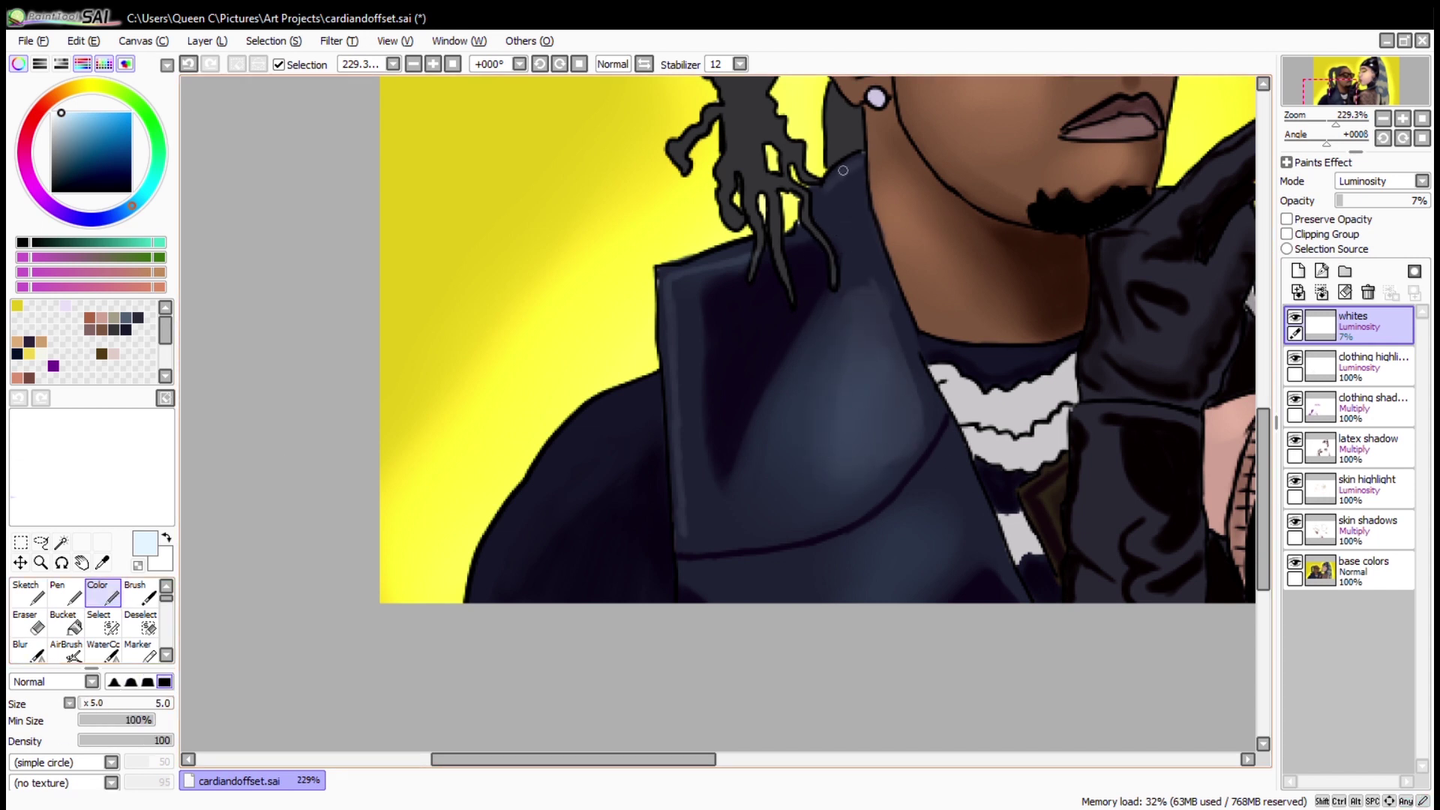
drag(686, 570, 581, 504)
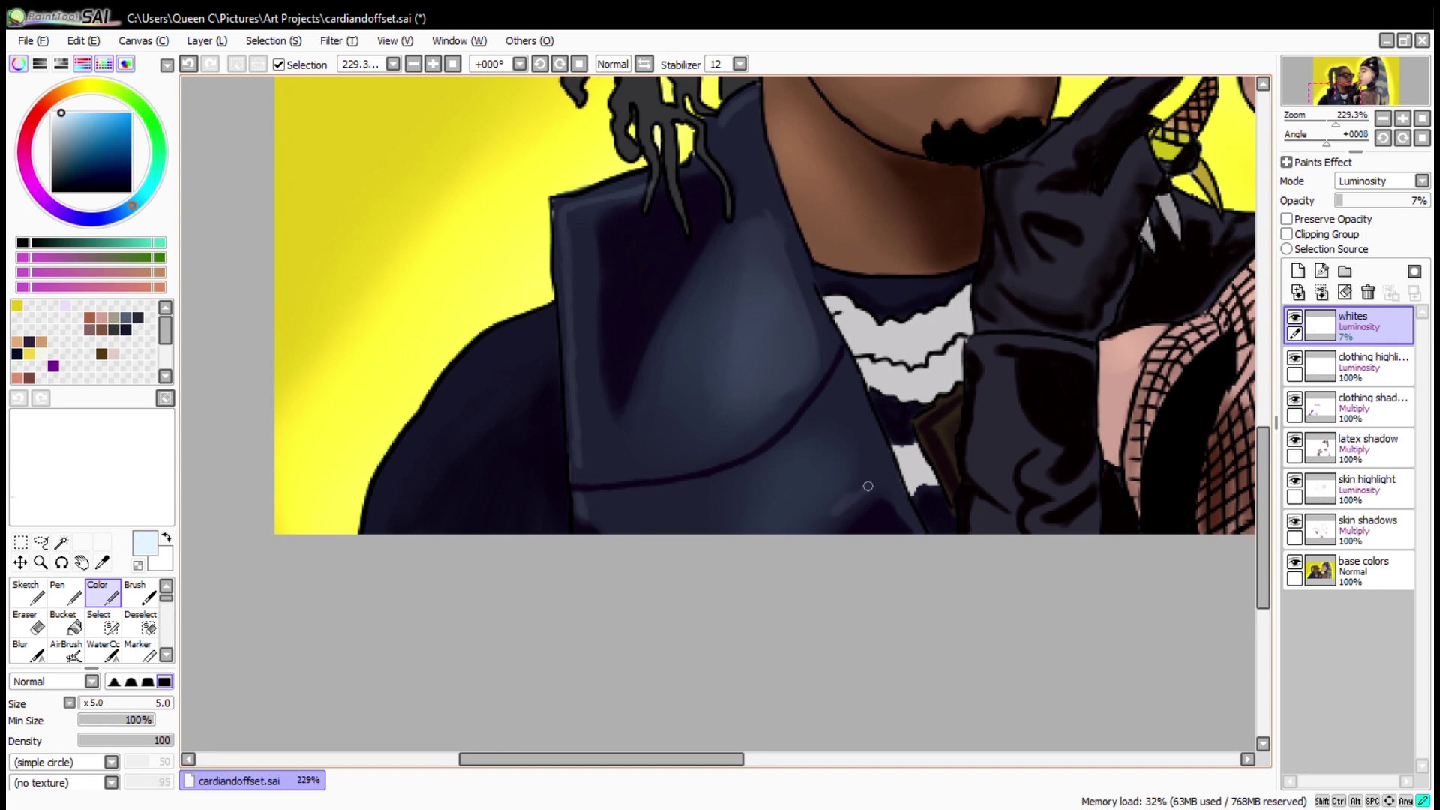
drag(855, 383, 892, 517)
Switch to the clothing shadow layer and shade the coat collar beside the neck in dark blue.
drag(617, 396, 775, 537)
ctrl+shift+click(893, 286)
alt+click(894, 286)
drag(906, 278, 916, 304)
key(bracketleft)
key(e)
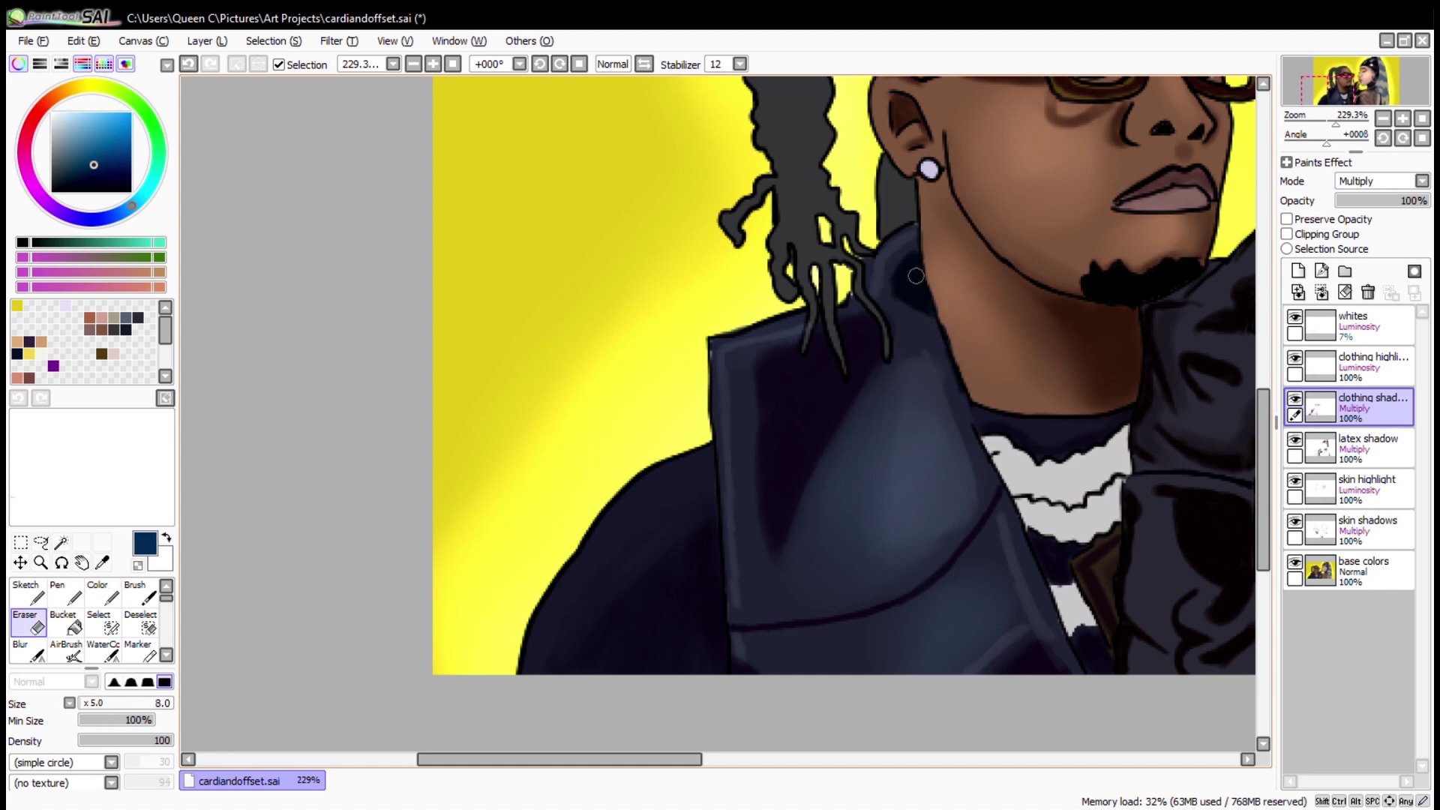
Draw a thin dark blue seam parallel to the lapel's curved fold line with the Color brush at size 1.
key(e)
drag(915, 276, 810, 159)
mouse_move(627, 504)
mouse_down()
mouse_move(415, 322)
mouse_move(682, 627)
mouse_up()
mouse_move(655, 270)
mouse_down()
mouse_move(696, 506)
mouse_move(795, 746)
mouse_up()
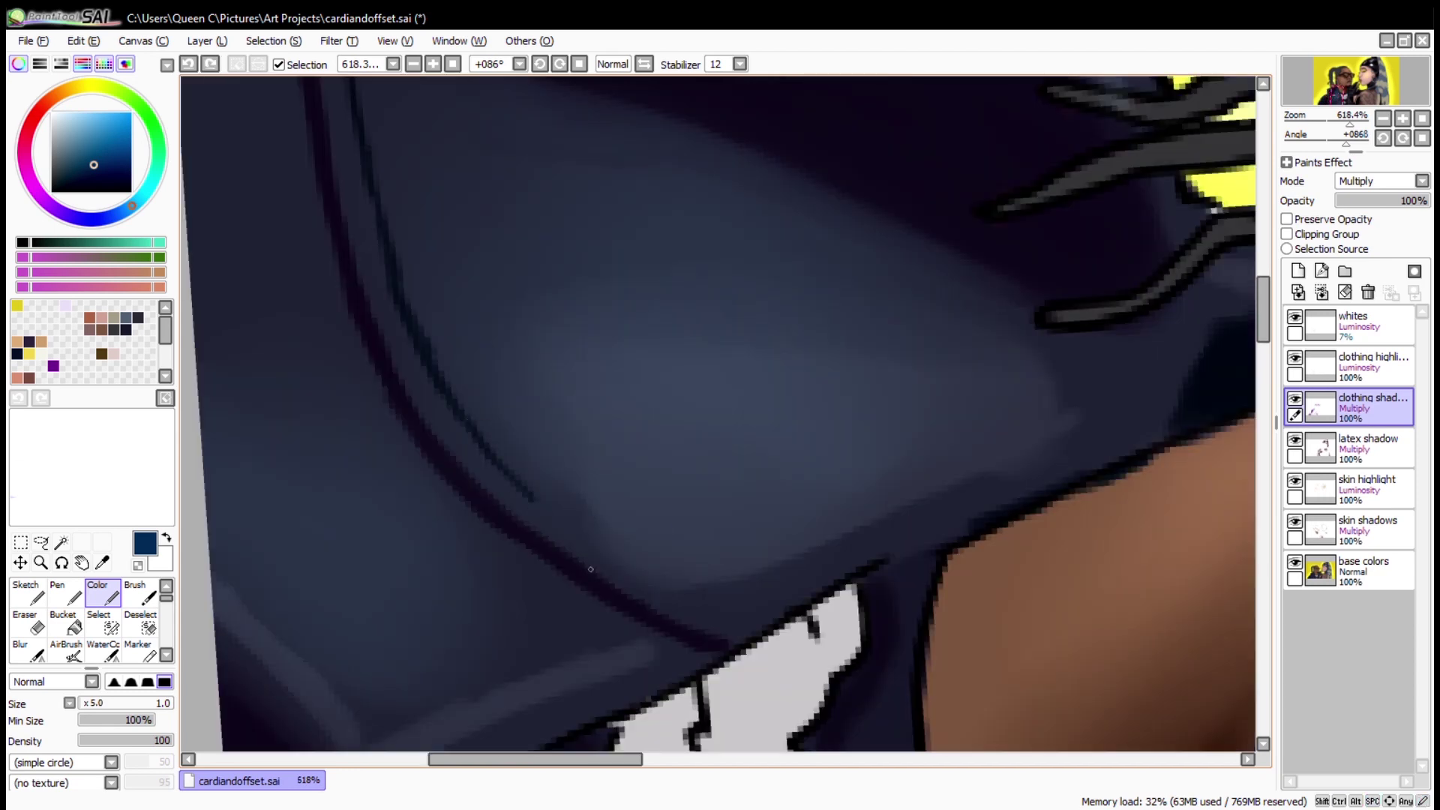
drag(536, 499, 750, 641)
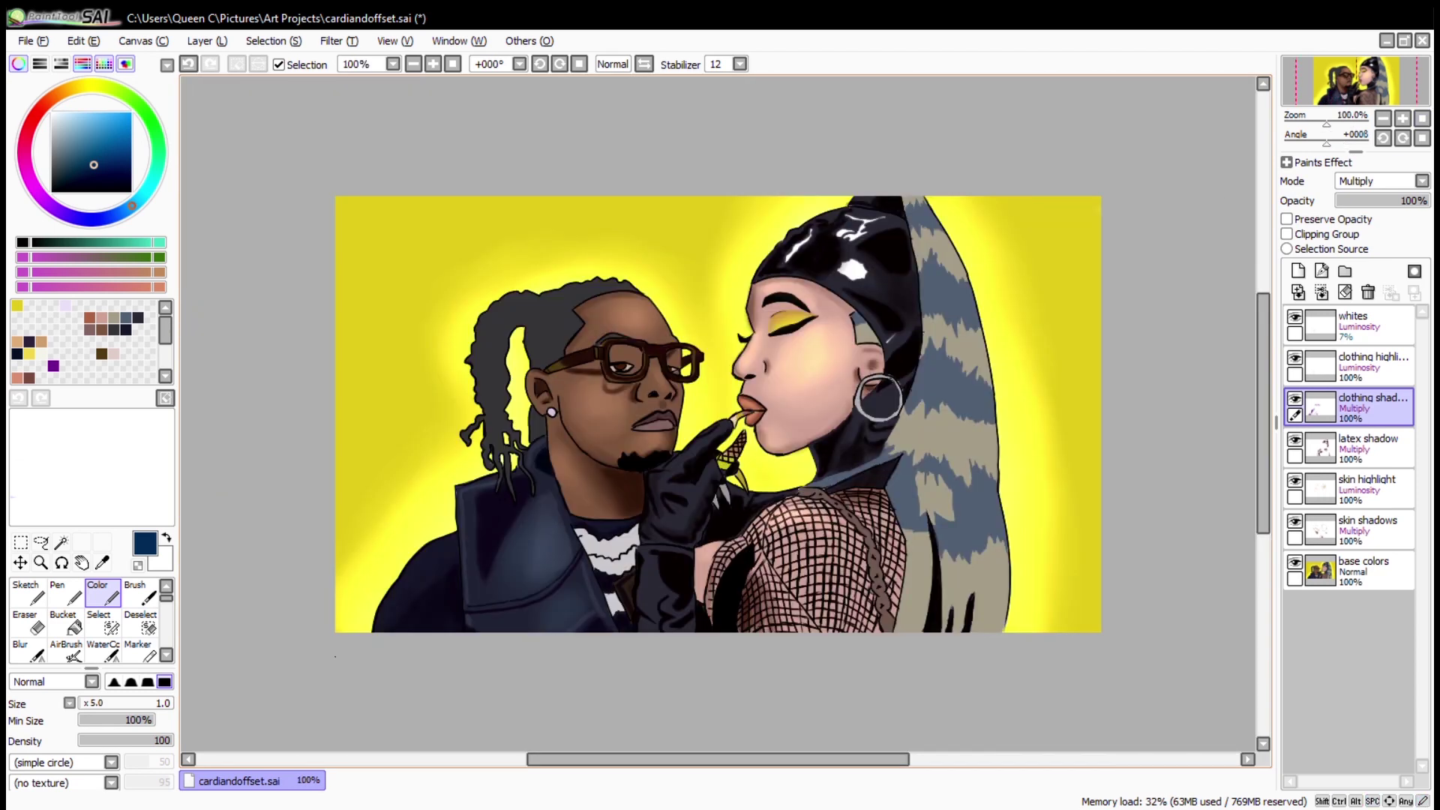
Add a new layer named "cardi hair shadow" and place it directly below the latex shadow layer.
click(41, 563)
click(1357, 324)
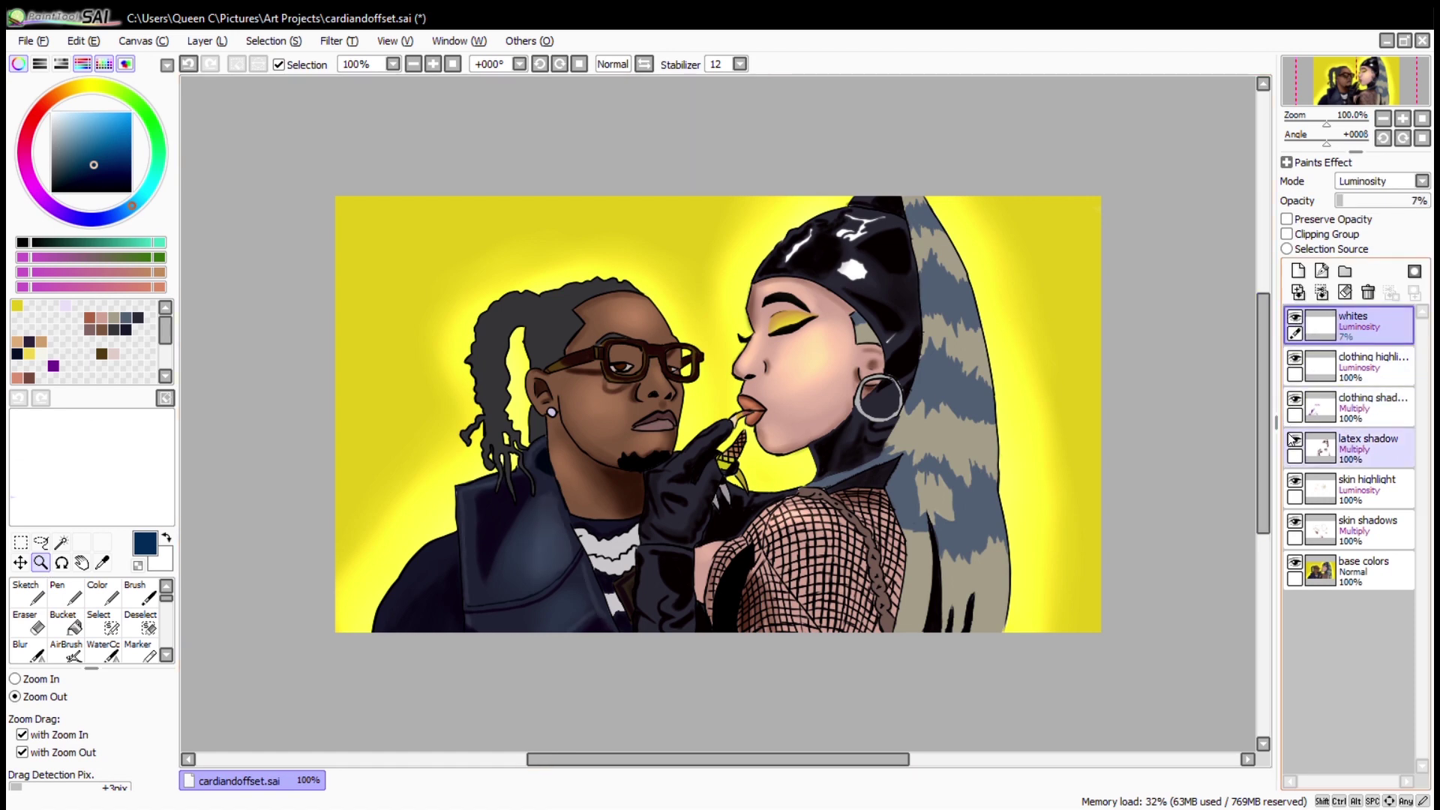
click(1295, 563)
click(1294, 563)
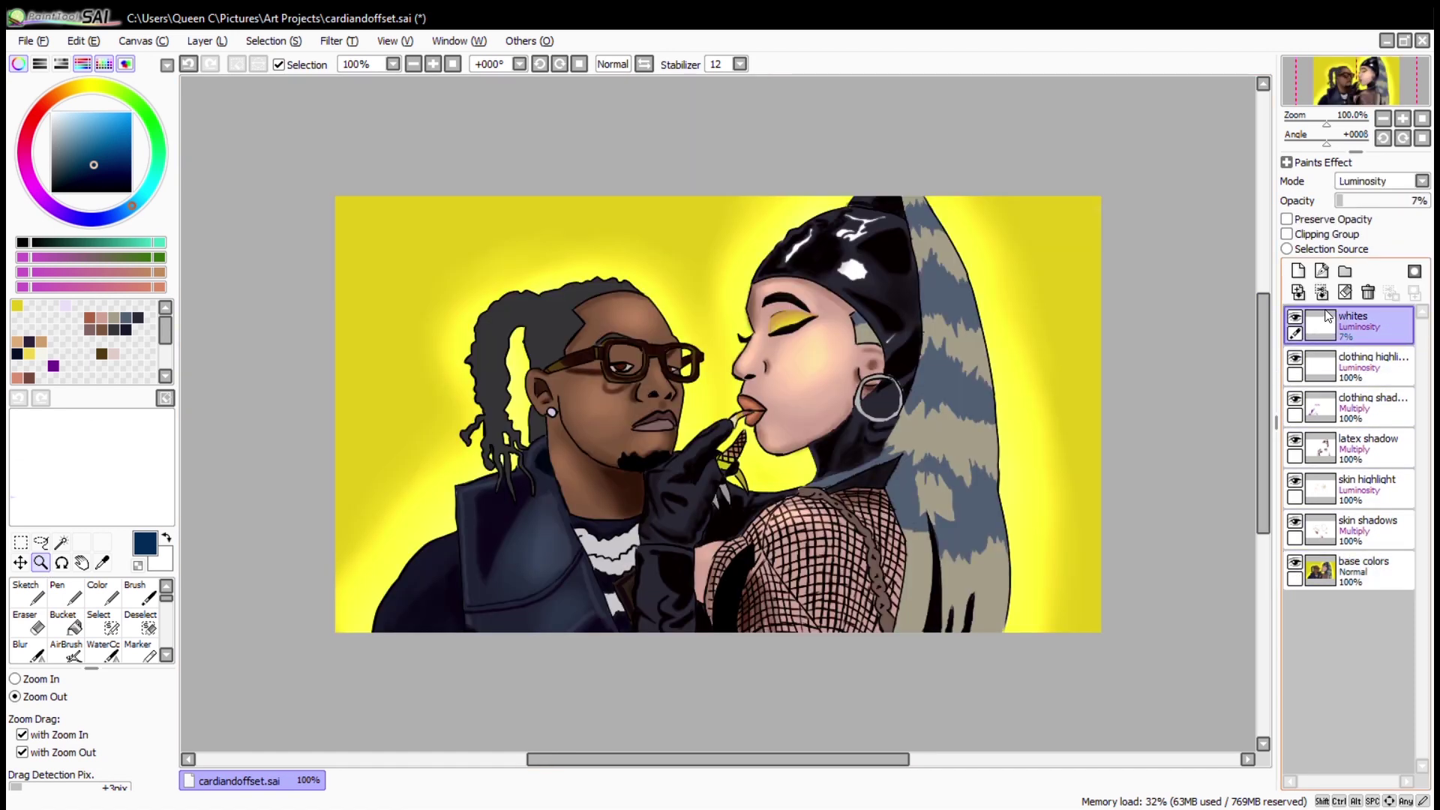
click(1298, 271)
drag(1350, 324, 1384, 537)
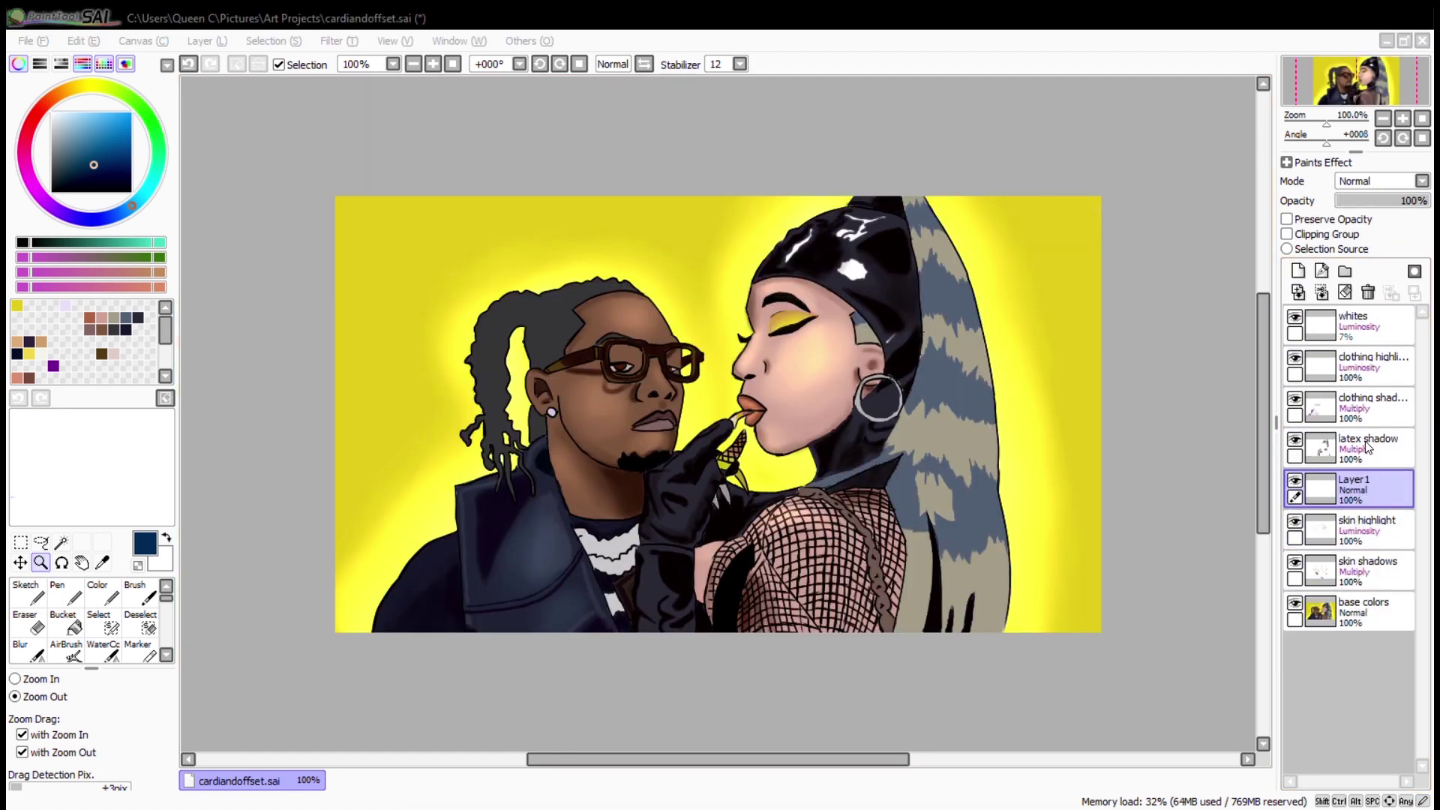
key(Return)
Choose the Color brush with the purple swatch and set the hair shadow layer's blending mode to Multiply.
click(97, 593)
click(52, 365)
click(1380, 181)
click(1357, 196)
Draw a purple strand in the lower ponytail at brush size 5 and set the hair shadow layer's opacity to 65%.
key(bracketright)
key(bracketright)
key(bracketright)
key(bracketright)
key(bracketright)
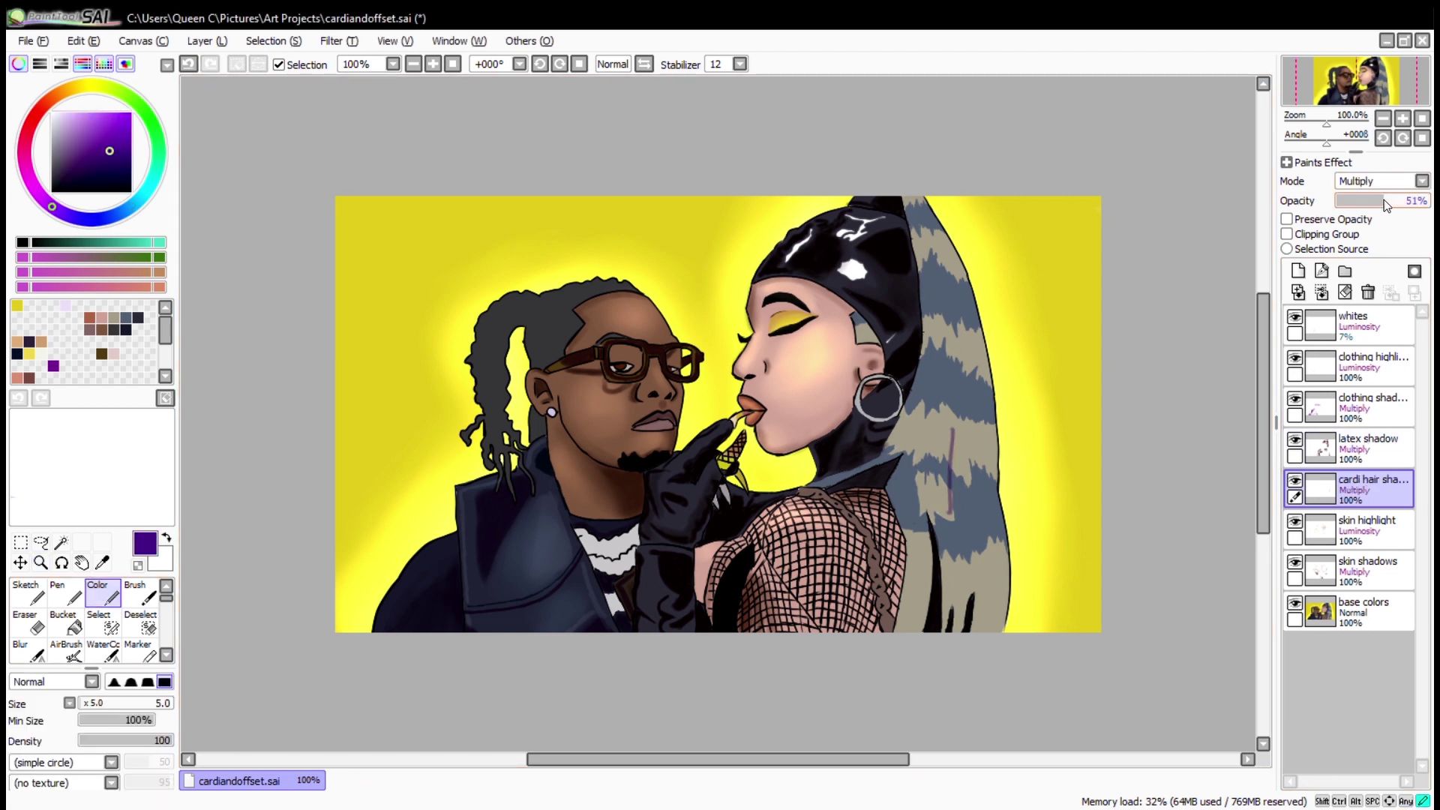
drag(968, 510, 975, 579)
drag(1372, 200, 1396, 200)
Outline the shadow area on the ponytail beside the latex hood with a thin purple line at brush size 3.
drag(830, 187, 1102, 594)
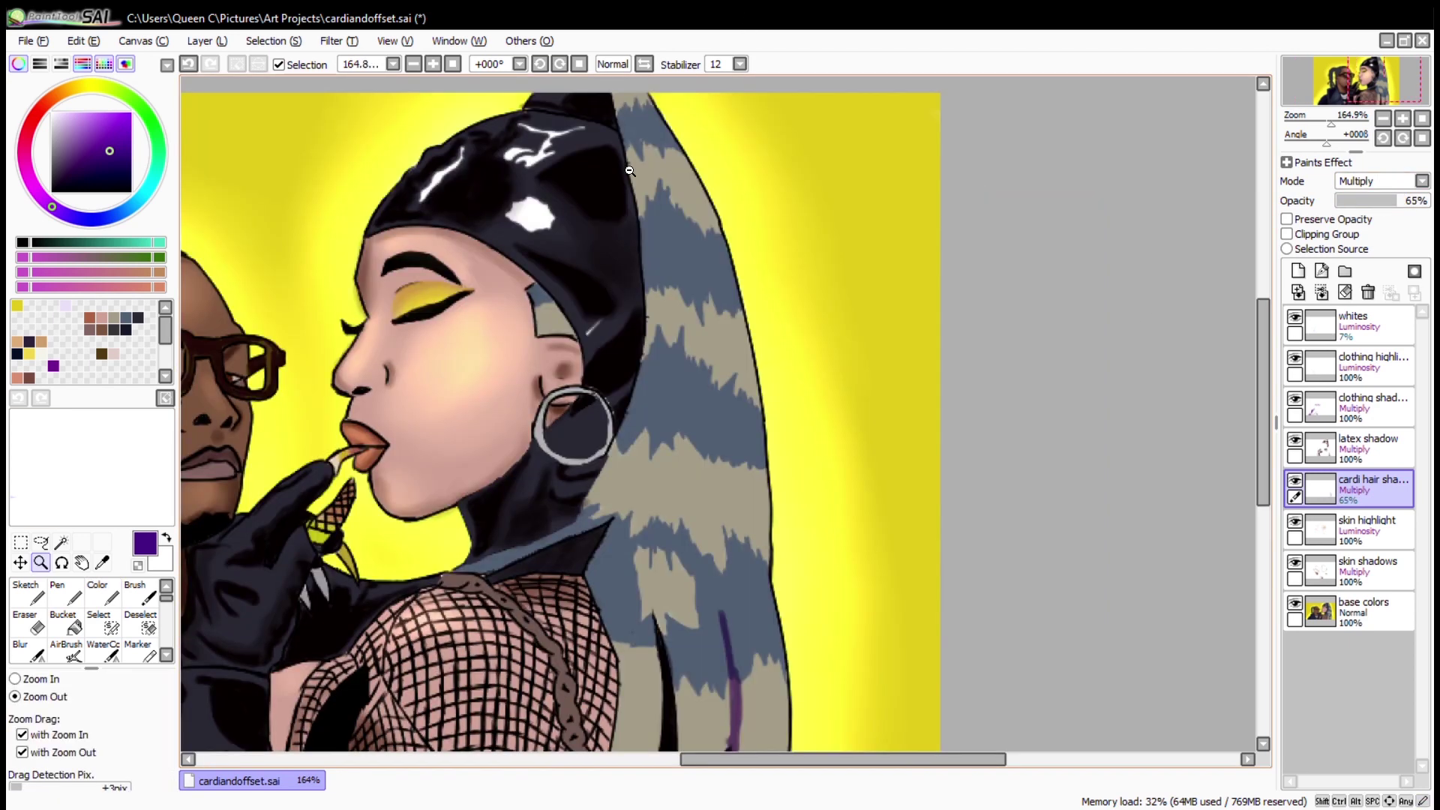
drag(987, 502, 389, 78)
drag(645, 300, 863, 309)
key(bracketleft)
key(bracketleft)
key(bracketleft)
mouse_move(872, 244)
mouse_down()
mouse_move(883, 396)
mouse_move(843, 713)
mouse_up()
scroll(843, 713, down, 3)
drag(832, 452, 804, 529)
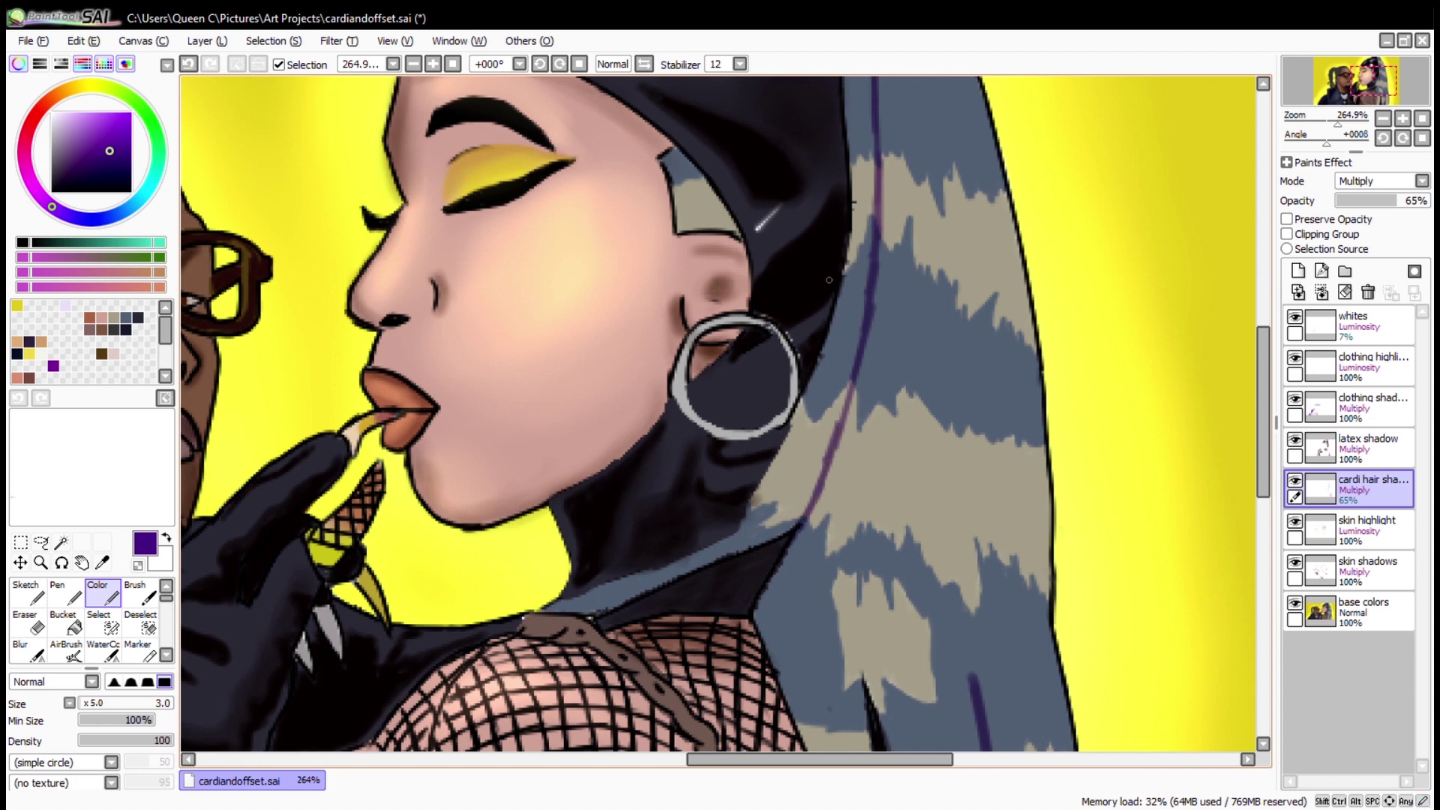
Fill the ponytail area between the outline and the latex hood with purple shadow, down to the neck strand, at brush size 8.
key(bracketright)
key(bracketright)
key(bracketright)
key(bracketright)
key(bracketright)
key(bracketright)
drag(866, 240, 818, 397)
drag(844, 315, 739, 547)
drag(870, 214, 747, 552)
mouse_move(814, 473)
mouse_down()
mouse_move(738, 549)
mouse_move(634, 595)
mouse_up()
Erase the shadow's overspill near the neck strand and soften its edge along the ponytail with the Blur tool.
key(e)
drag(741, 565, 678, 593)
click(28, 651)
mouse_move(855, 258)
mouse_down()
mouse_move(865, 194)
mouse_move(830, 325)
mouse_up()
drag(826, 347, 844, 131)
mouse_move(776, 531)
mouse_down()
mouse_move(842, 311)
mouse_move(872, 333)
mouse_up()
Touch up the hair shadow beside the hood and erase the purple strand in the lower ponytail.
click(103, 592)
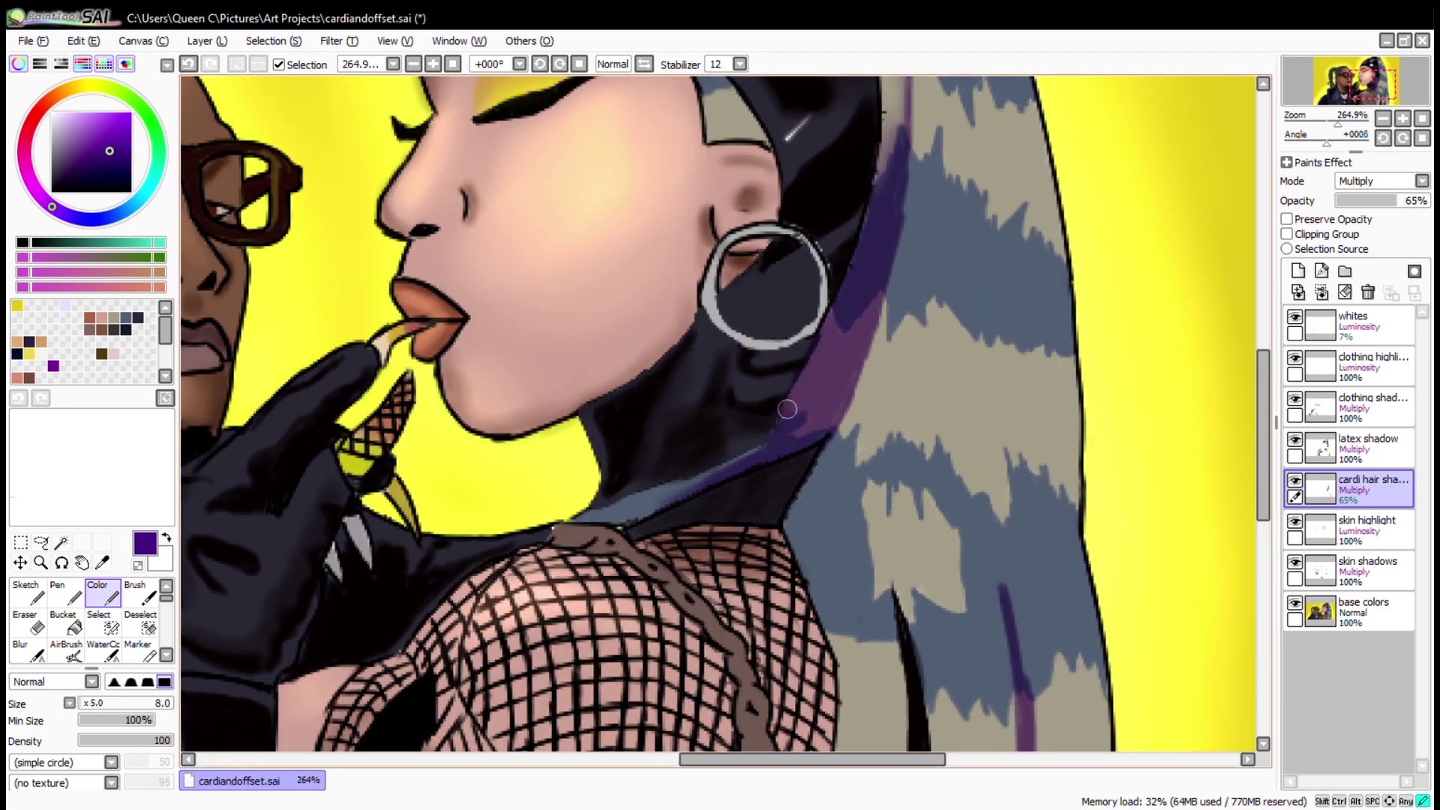
drag(787, 105, 922, 171)
drag(908, 495, 731, 198)
key(e)
mouse_move(972, 361)
mouse_down()
mouse_move(987, 459)
mouse_move(979, 653)
mouse_up()
key(c)
mouse_move(971, 559)
mouse_down()
mouse_move(975, 619)
mouse_move(1043, 600)
mouse_move(1005, 598)
mouse_move(1002, 525)
mouse_move(1005, 600)
mouse_move(1065, 570)
mouse_up()
key(r)
drag(933, 611, 804, 474)
key(c)
key(ctrl+z)
key(ctrl+z)
Draw a long purple strand line down the outer side of the ponytail with the Color brush at size 2.3.
scroll(790, 420, up, 5)
mouse_move(784, 566)
mouse_down()
mouse_move(787, 478)
mouse_move(713, 310)
mouse_up()
mouse_move(702, 390)
mouse_down()
mouse_move(780, 642)
mouse_move(784, 732)
mouse_up()
mouse_move(690, 166)
mouse_down()
mouse_move(699, 385)
mouse_move(769, 621)
mouse_move(778, 739)
mouse_up()
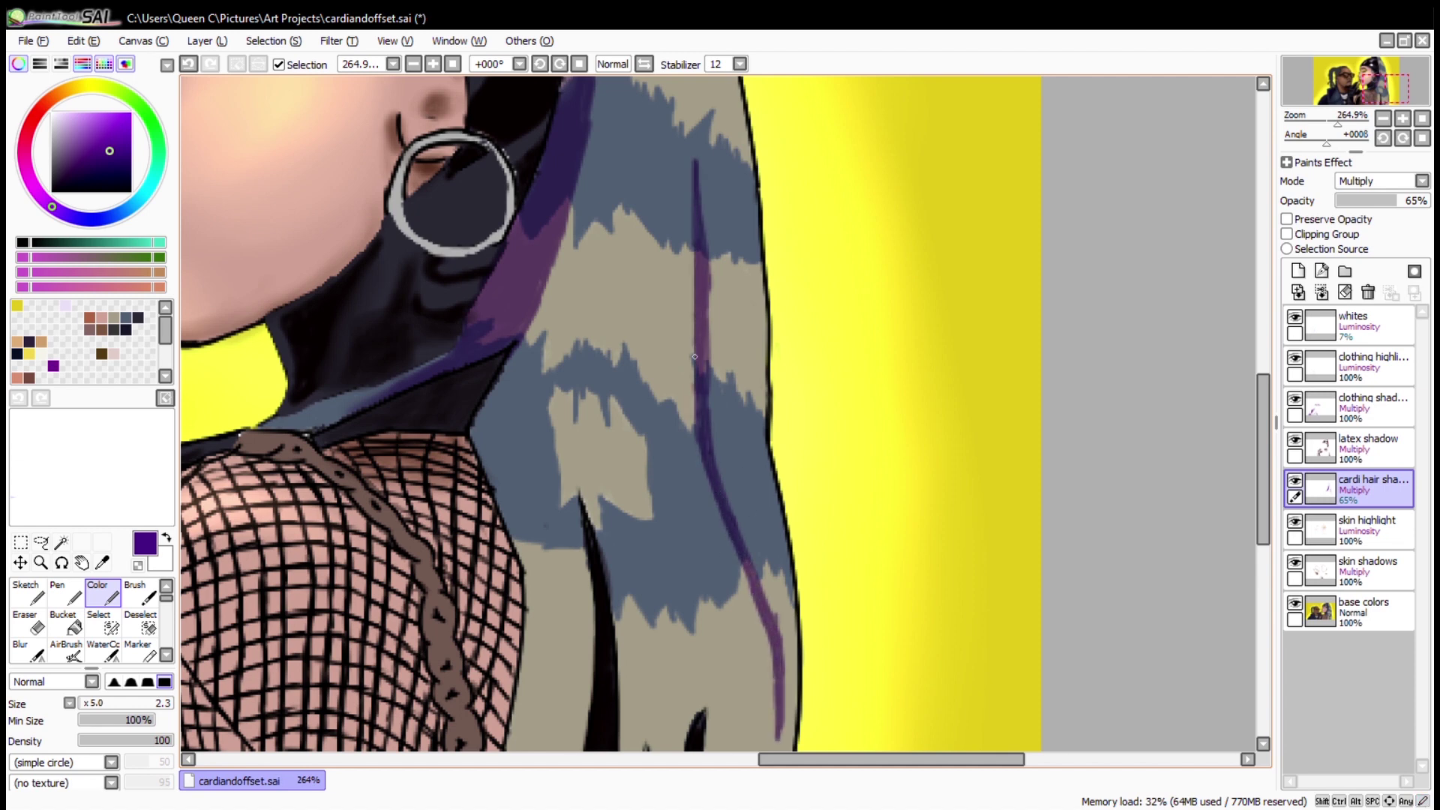
Clean up the outer strand line down to the ponytail's lower end and draw a short purple strand line beside the neck.
key(e)
scroll(750, 555, down, 4)
mouse_move(761, 574)
mouse_down()
mouse_move(727, 523)
mouse_move(765, 621)
mouse_up()
key(e)
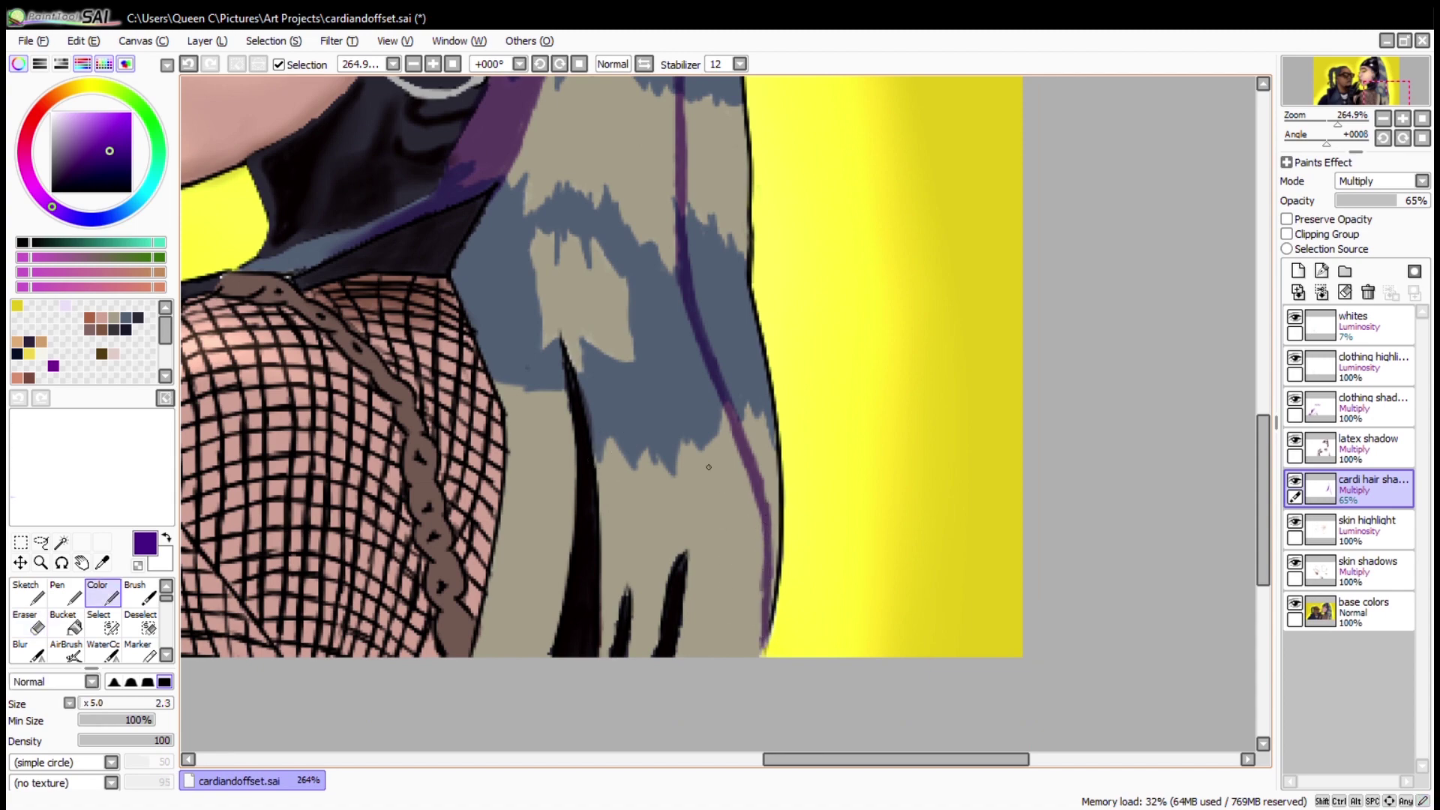
drag(461, 457, 858, 401)
drag(915, 452, 863, 681)
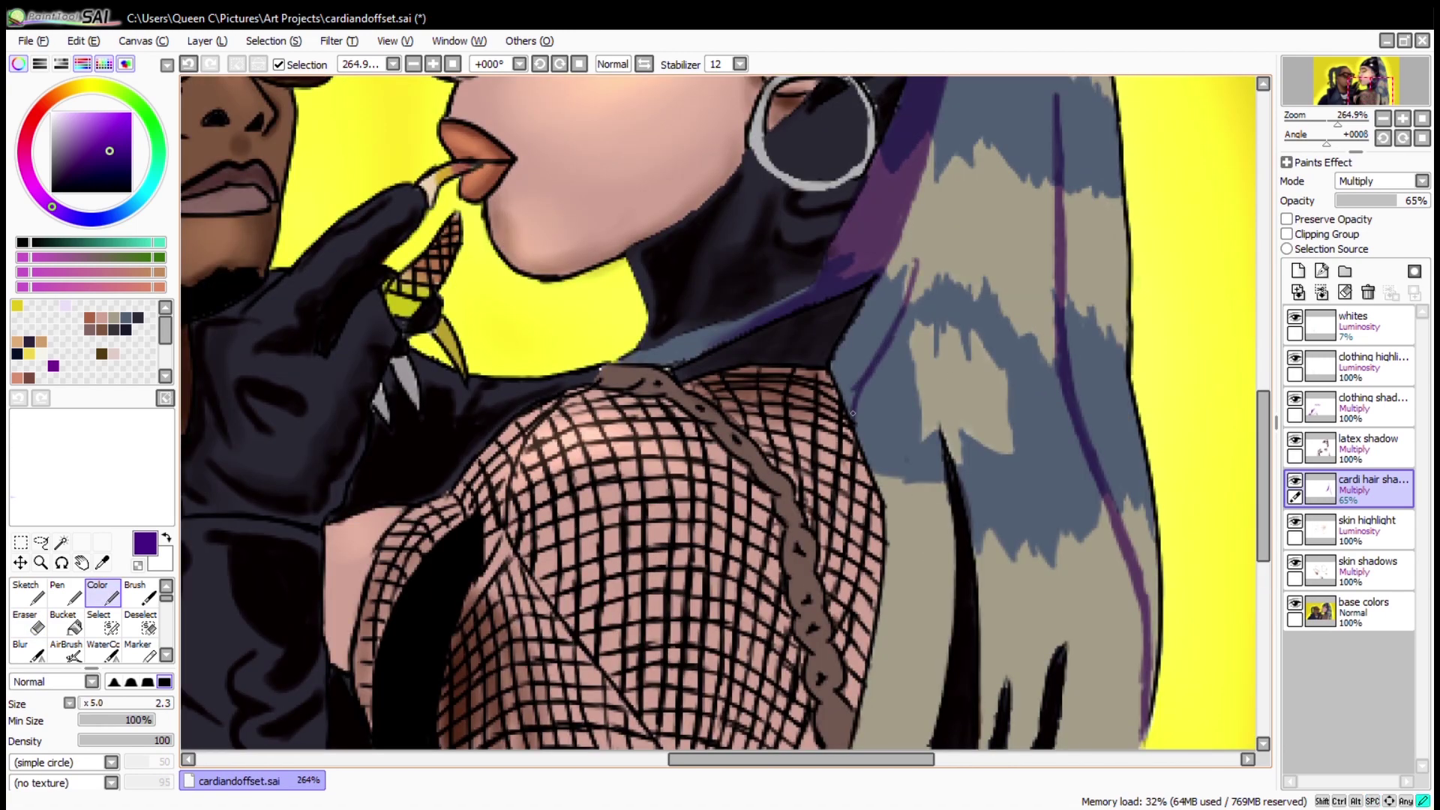
drag(801, 352, 830, 646)
click(453, 64)
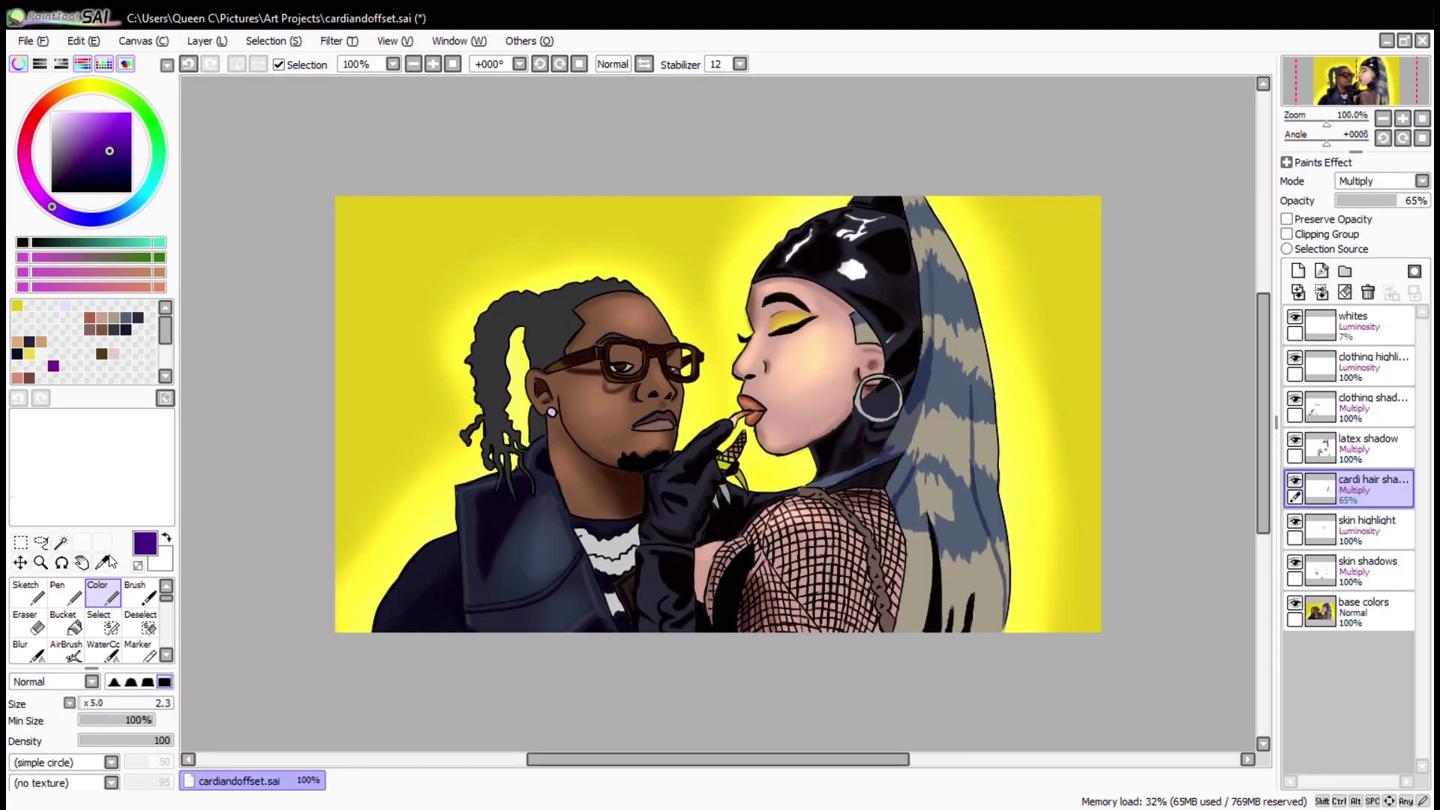
click(21, 650)
scroll(1055, 593, up, 4)
scroll(874, 381, down, 4)
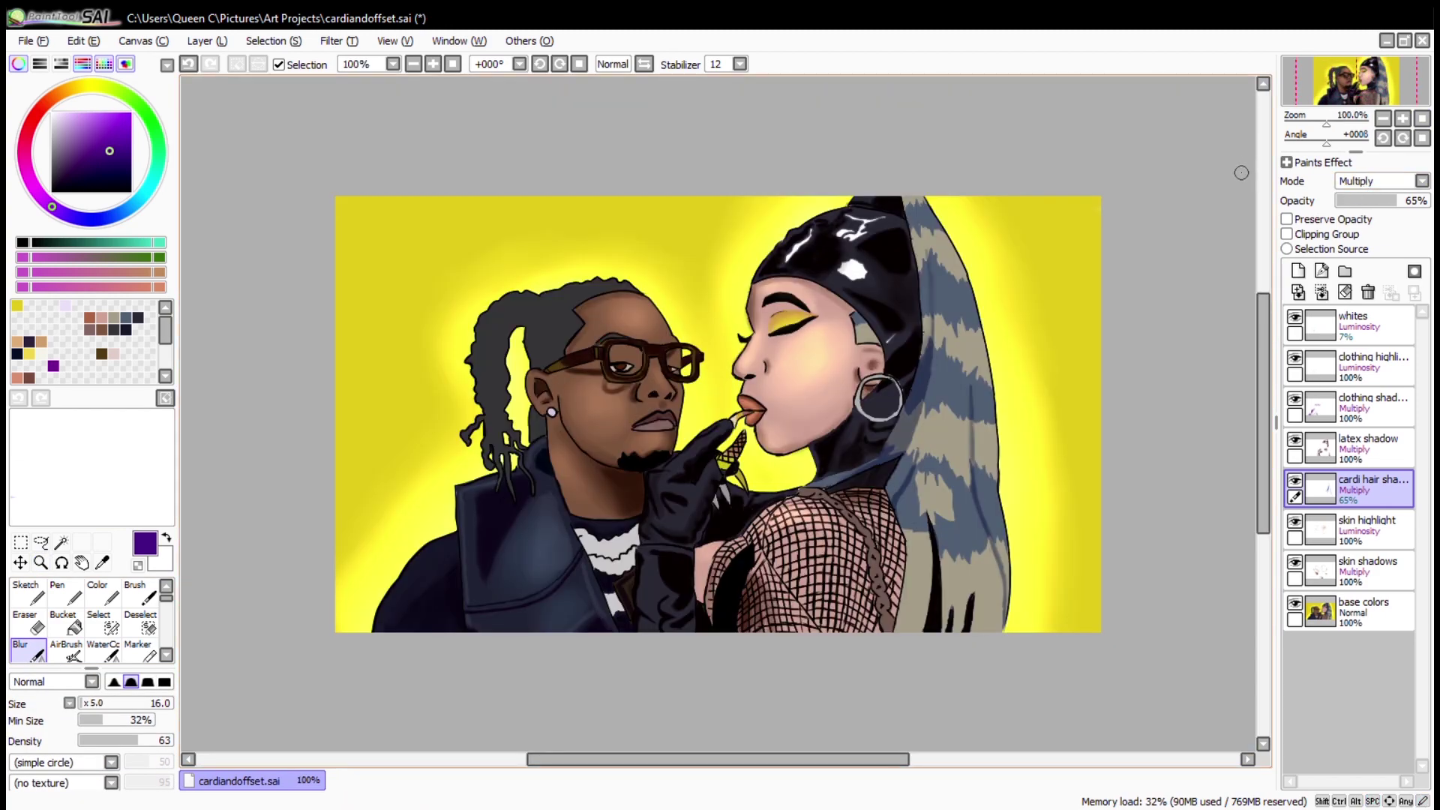
Add a new layer named chains directly above the ponytail's hair shadow layer.
click(1298, 271)
double_click(1369, 484)
text(chains)
key(Return)
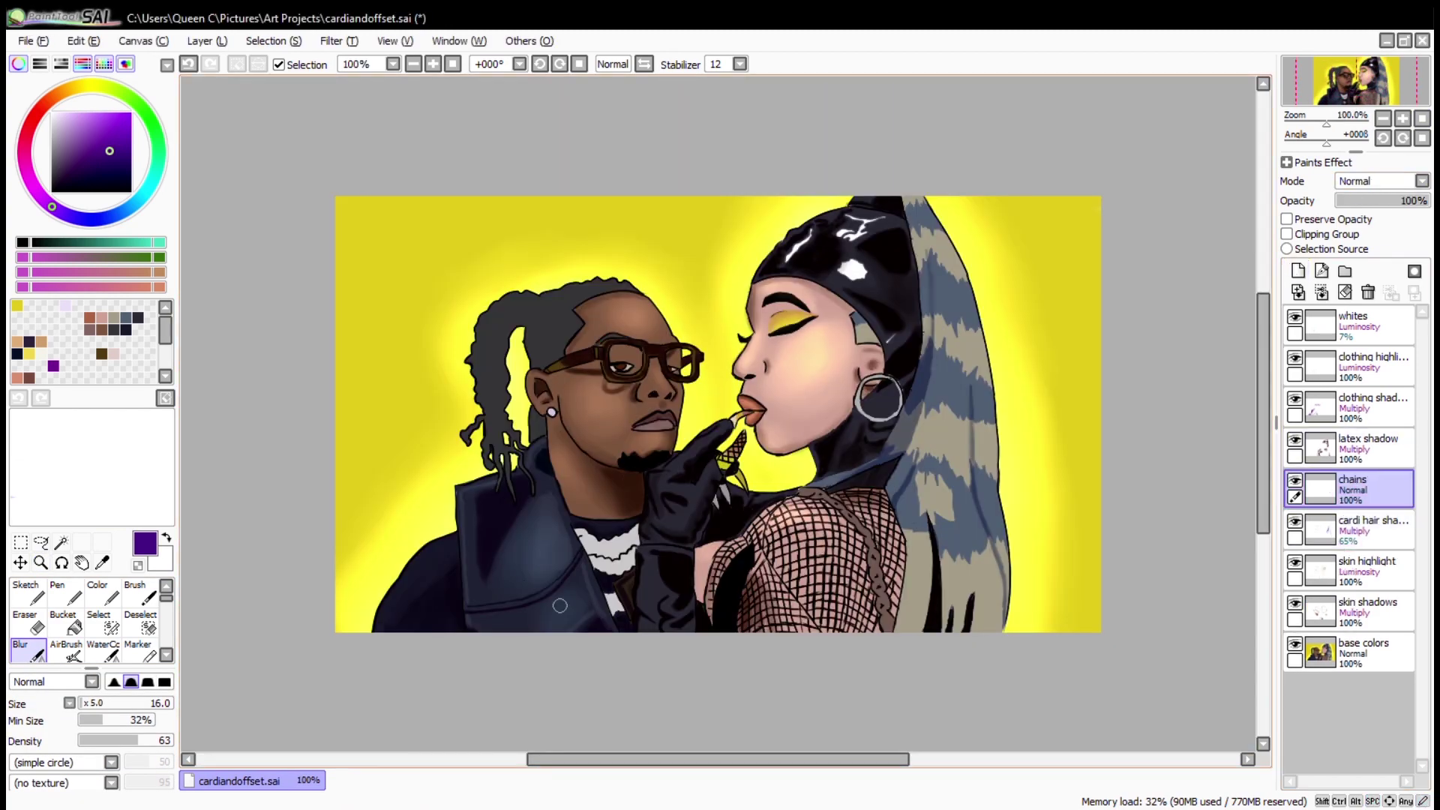
Paint cream highlights along the shoulder chain's links in Luminosity mode and reduce the layer's opacity to 58%.
drag(594, 159, 978, 518)
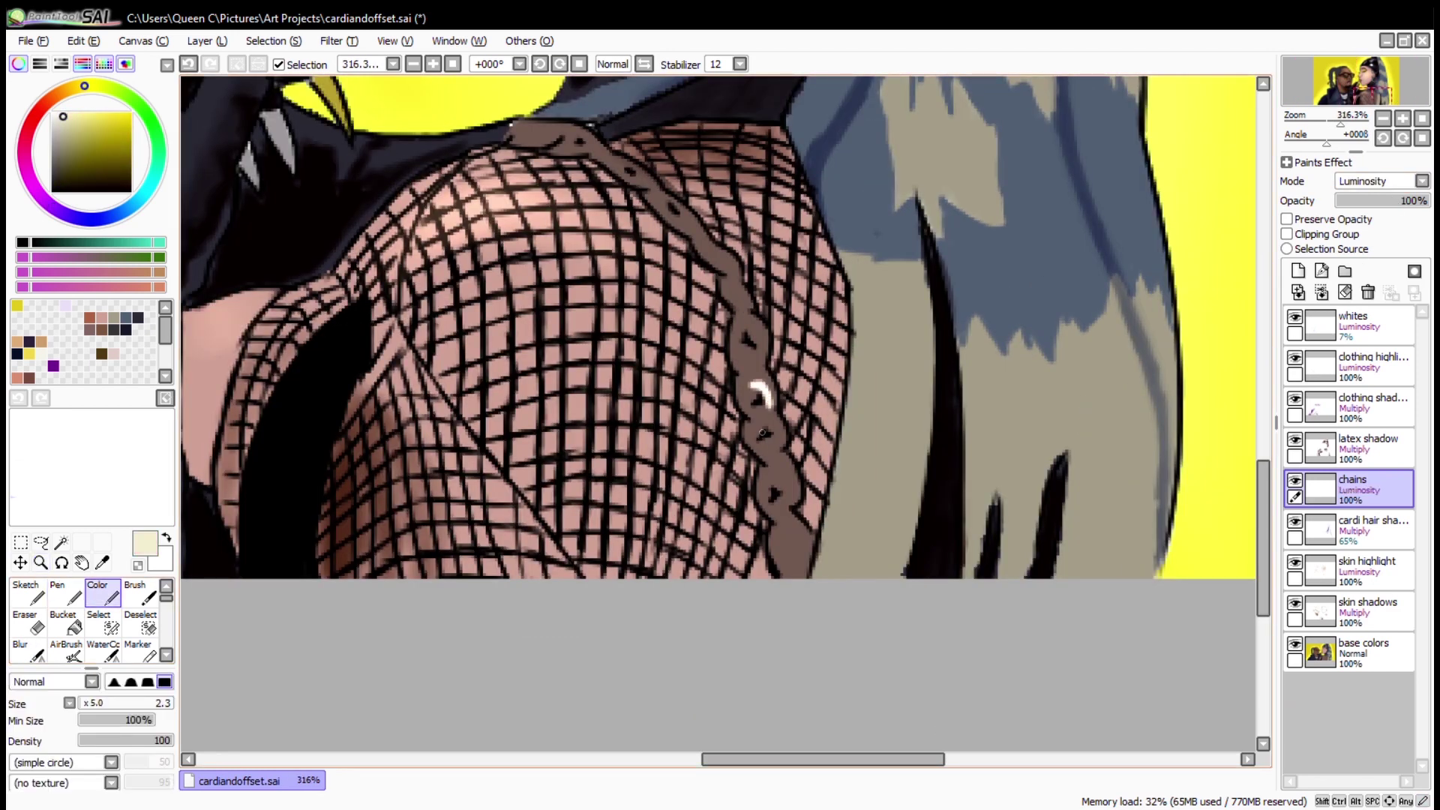
drag(779, 477, 787, 513)
mouse_move(777, 525)
mouse_down()
mouse_move(788, 559)
mouse_move(804, 555)
mouse_up()
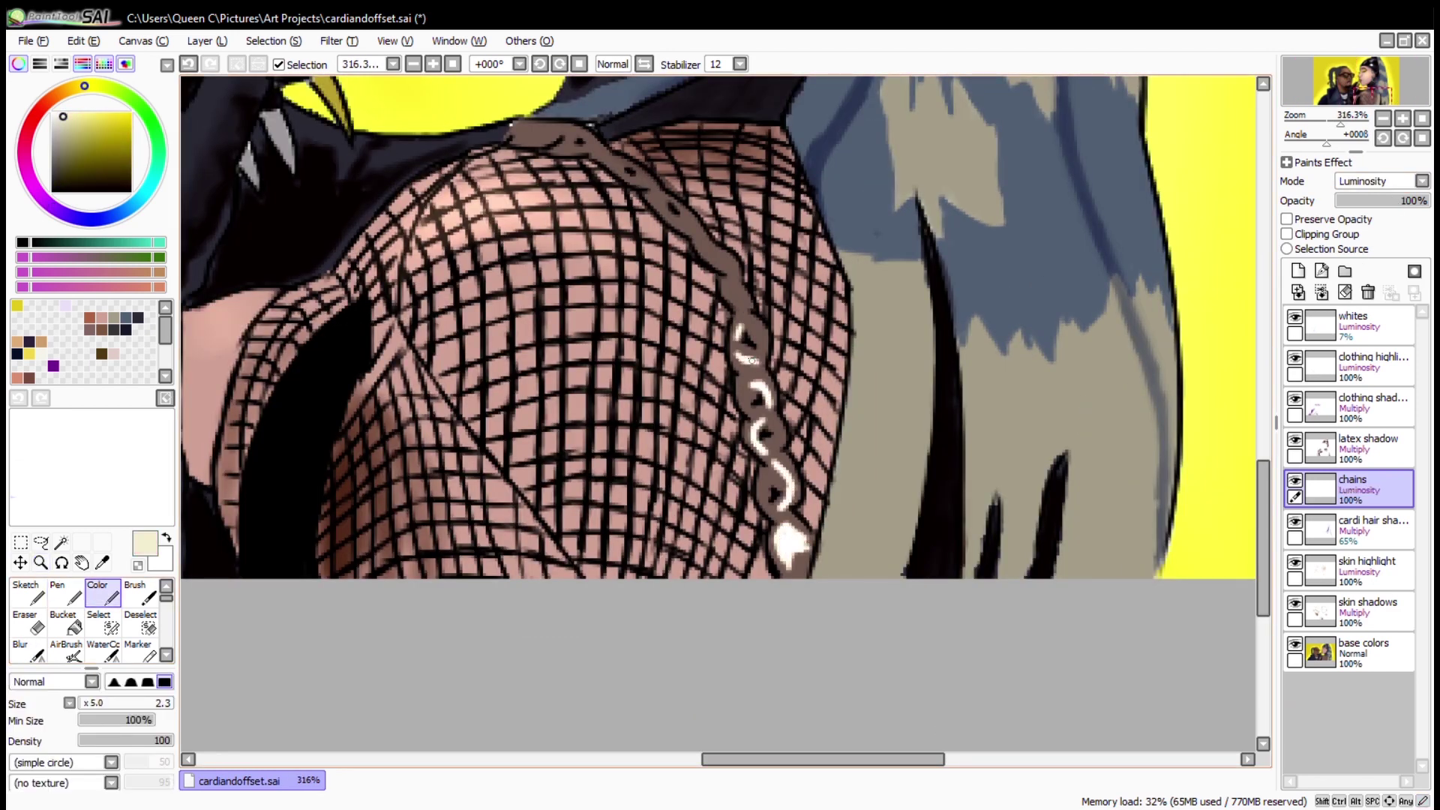
drag(588, 150, 525, 134)
drag(1421, 201, 1389, 203)
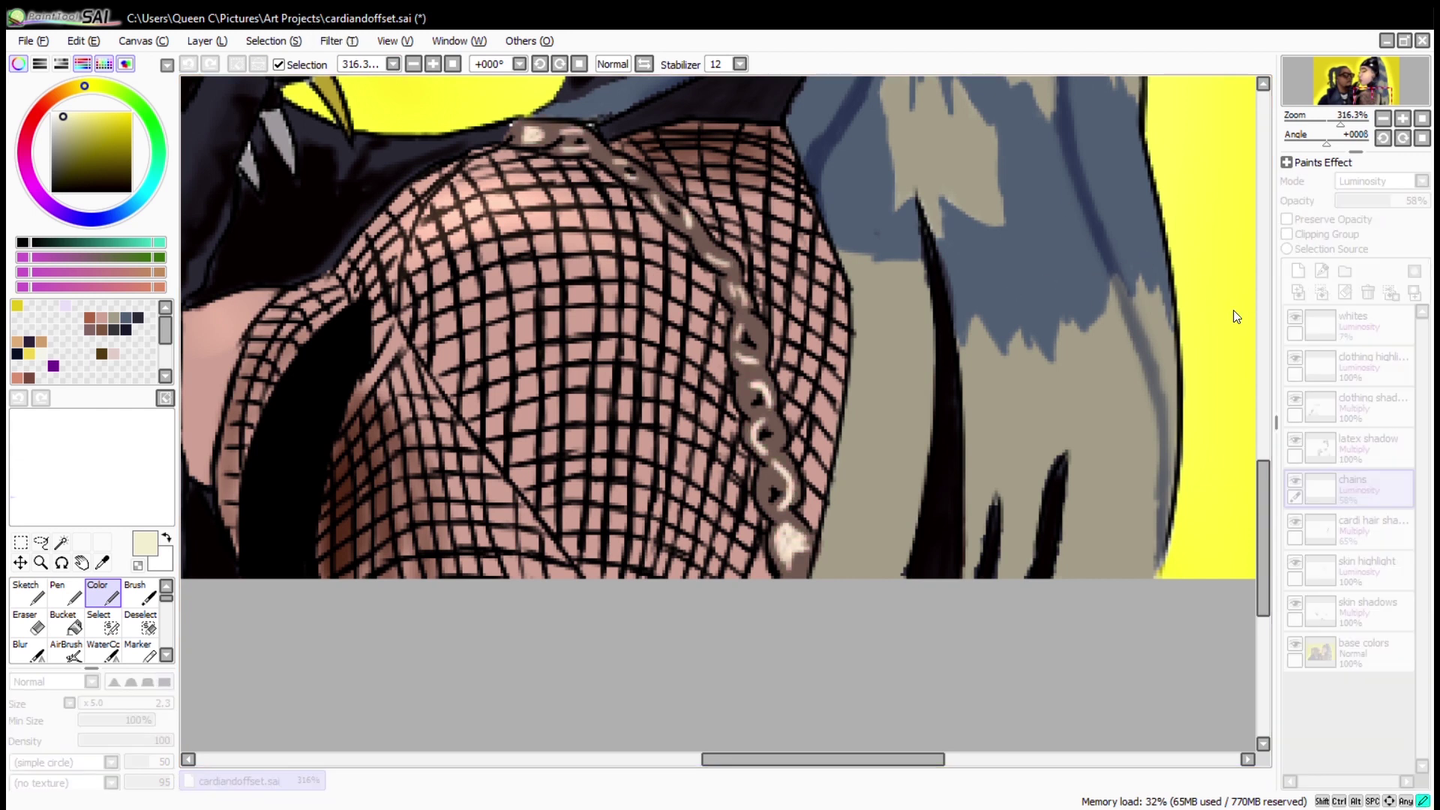
click(1402, 139)
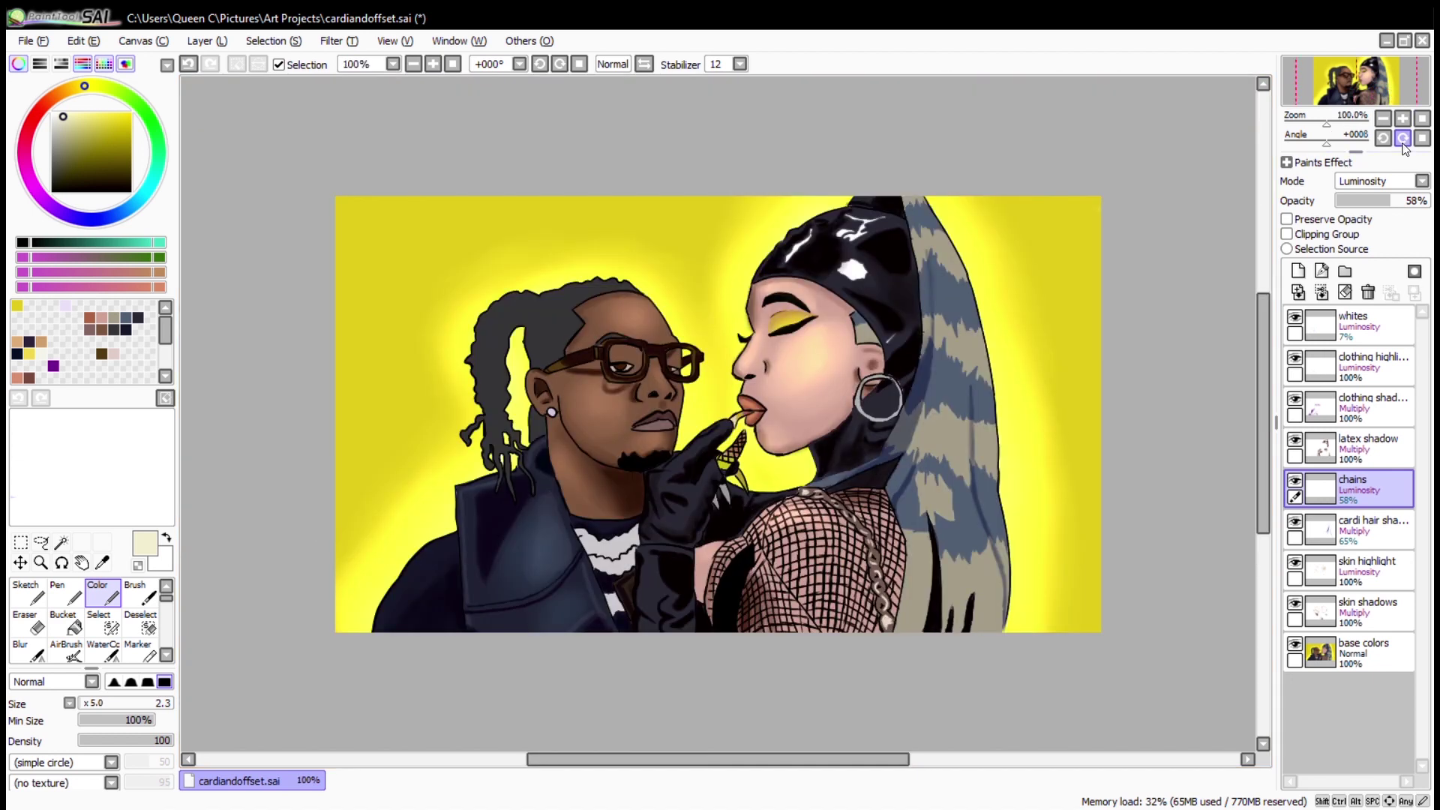
Add a second layer named chains below the chain highlights, set it to Multiply and pick a dark olive colour.
click(40, 562)
drag(669, 430, 885, 716)
click(1298, 271)
drag(1352, 489, 1352, 530)
double_click(1352, 525)
text(chains)
click(1382, 182)
click(105, 153)
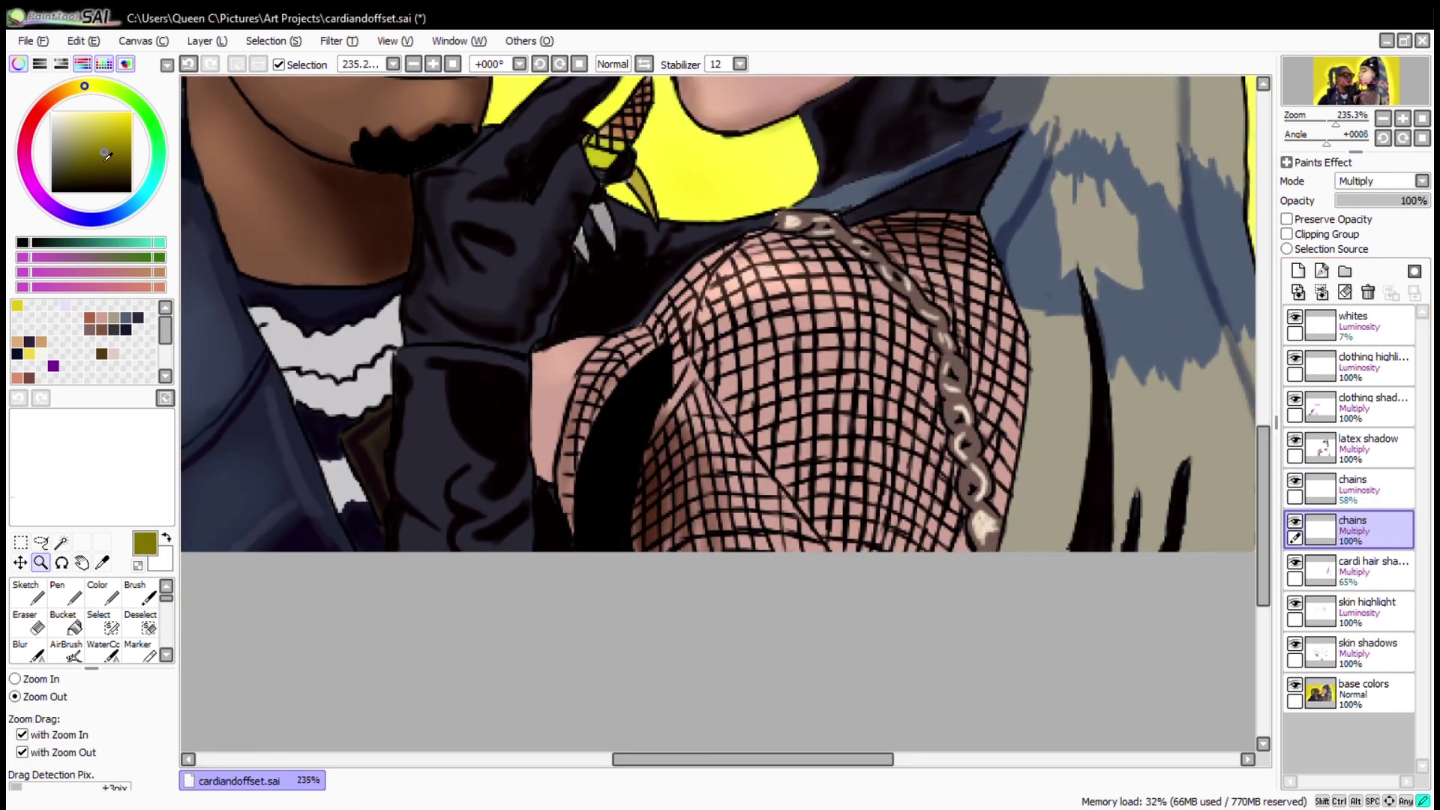
Paint dark olive shadows inside the shoulder chain's lower links with the Color brush at size 2.3.
click(103, 593)
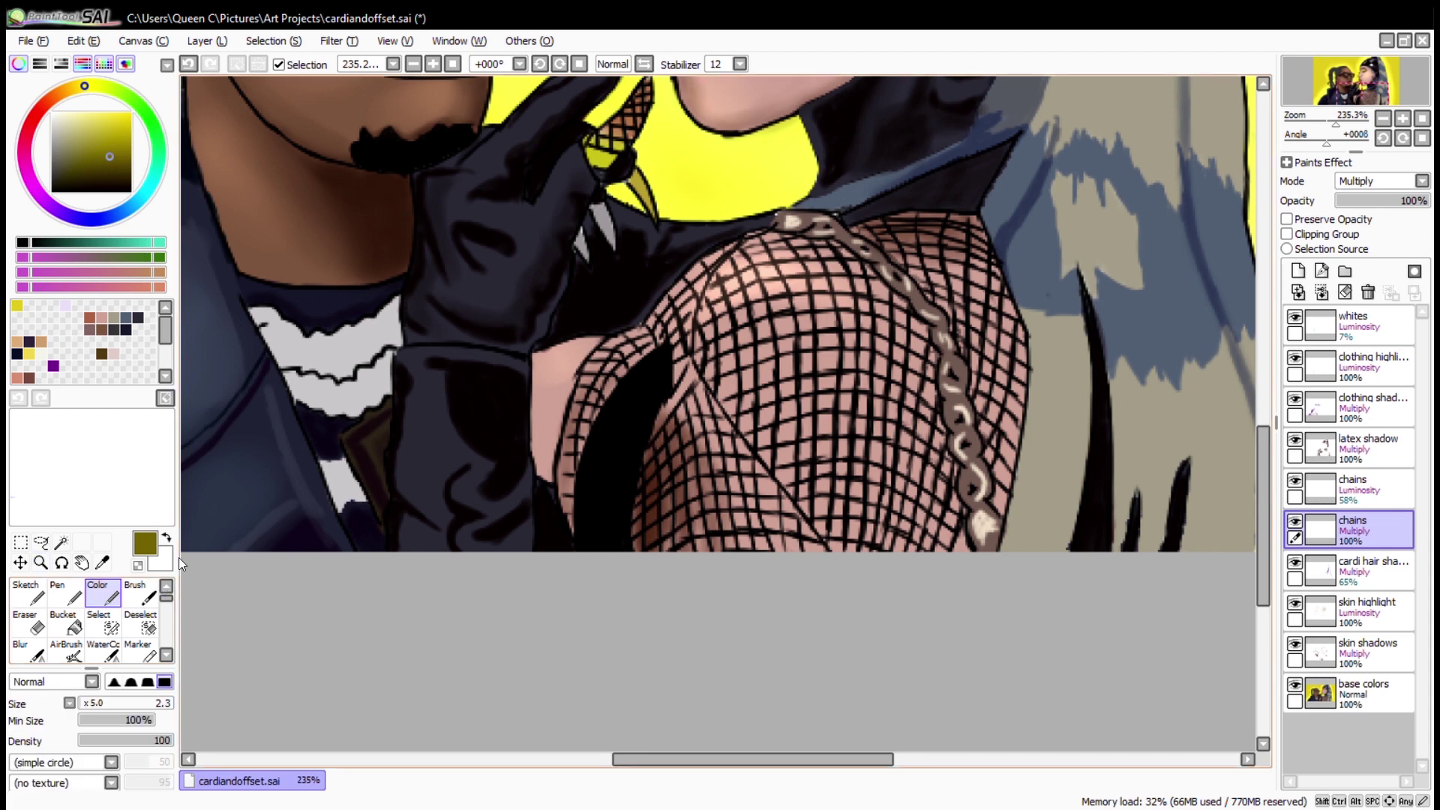
click(40, 562)
drag(818, 374, 1005, 642)
click(103, 592)
drag(845, 332, 833, 373)
click(189, 64)
mouse_move(911, 517)
mouse_down()
mouse_move(904, 480)
mouse_move(922, 461)
mouse_up()
mouse_move(848, 378)
mouse_down()
mouse_move(883, 299)
mouse_move(882, 345)
mouse_up()
drag(853, 265, 775, 465)
key(ctrl+0)
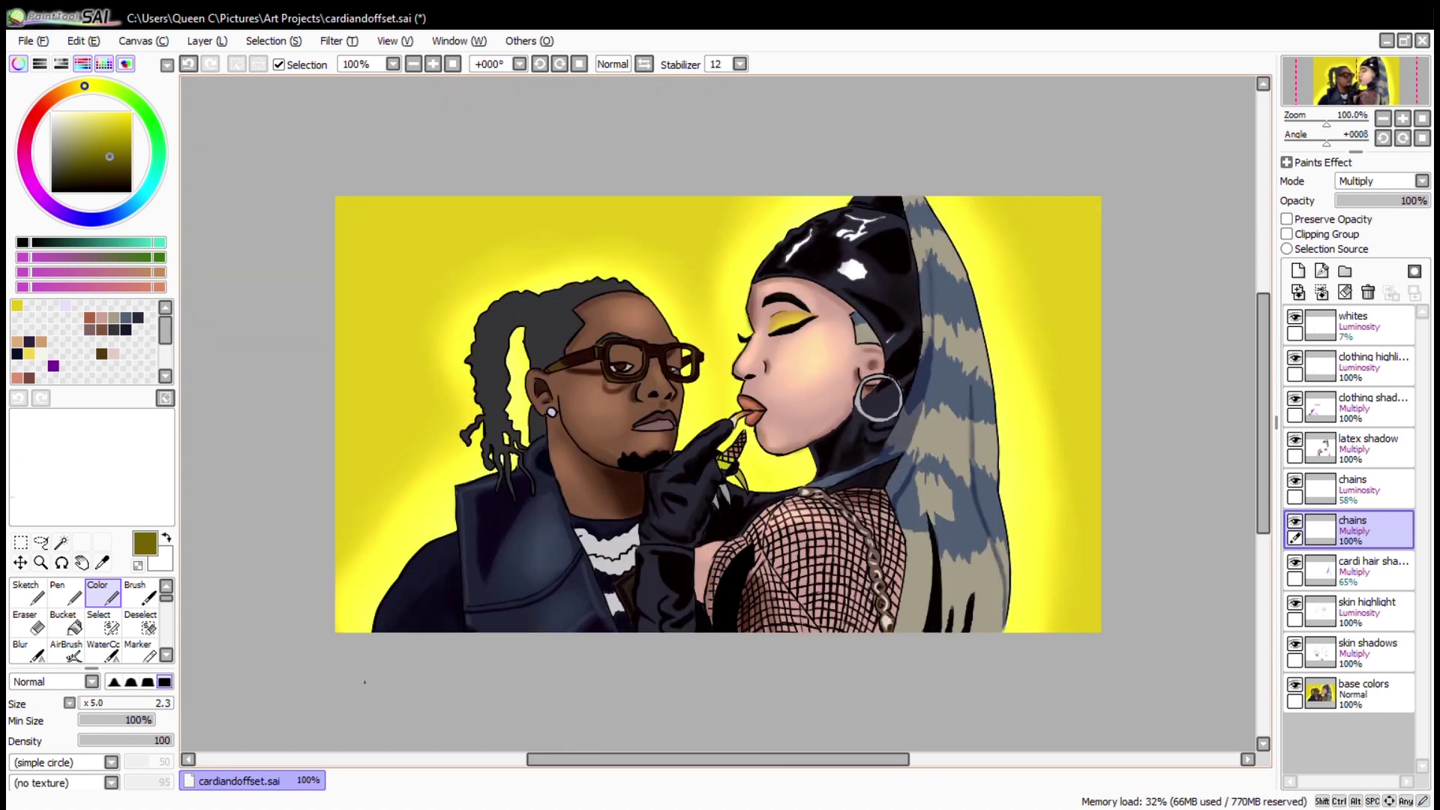
Lower the chain highlight layer's opacity to 45%.
click(1350, 484)
click(1375, 203)
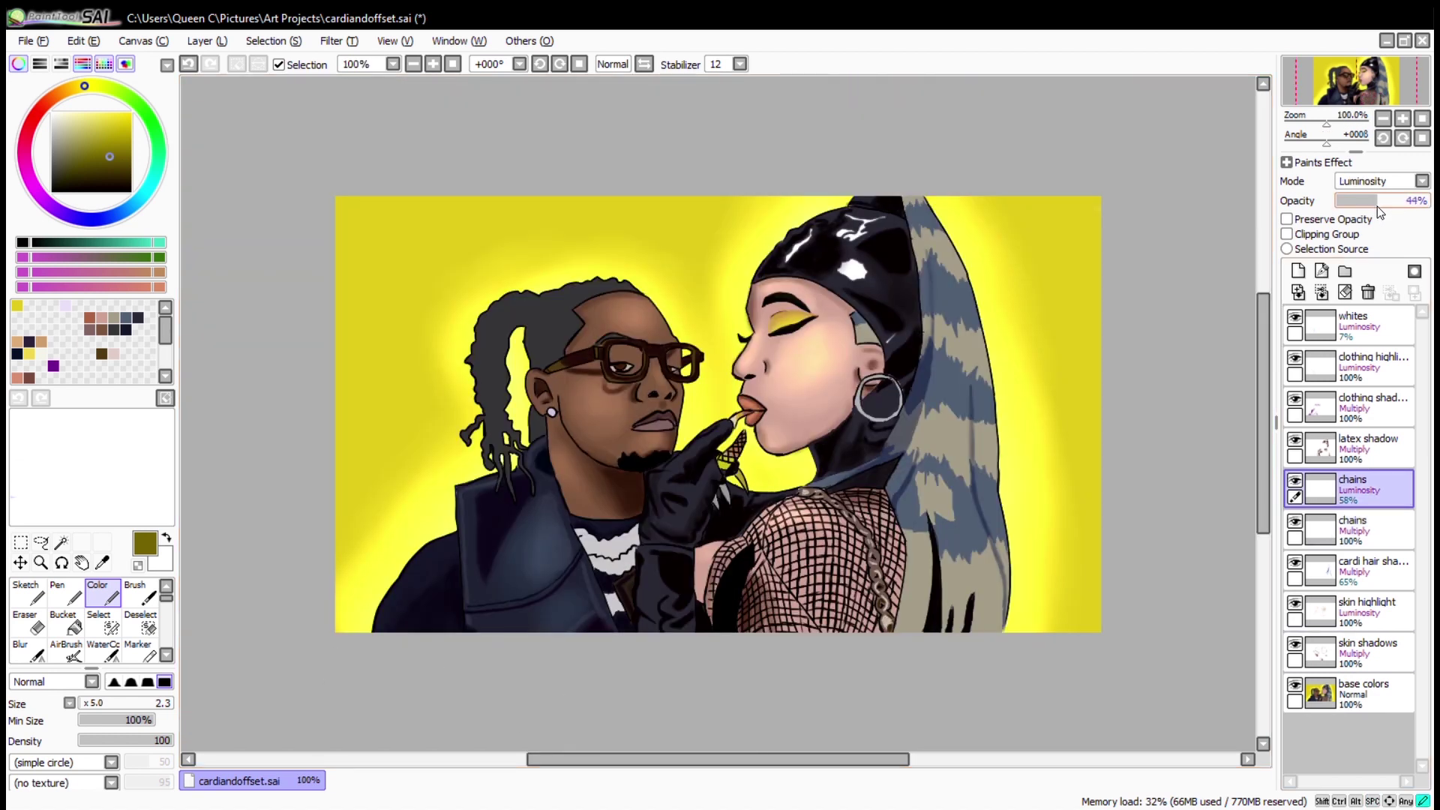
drag(1377, 205, 1378, 206)
Continue the dark olive shadows through the remaining chain links up to the shoulder on the Multiply chains layer.
drag(823, 529, 943, 654)
drag(568, 408, 646, 488)
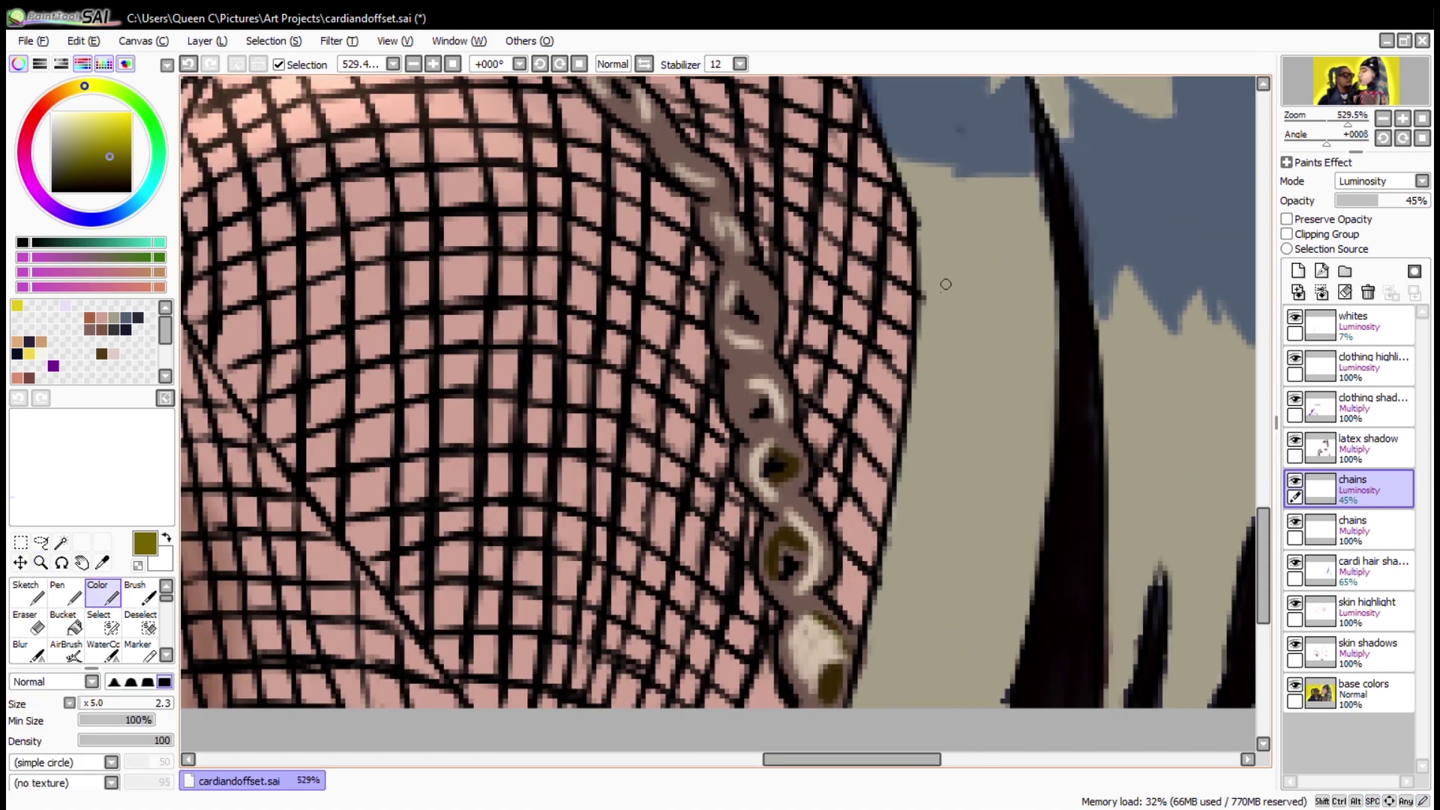
ctrl+click(758, 402)
ctrl+click(749, 400)
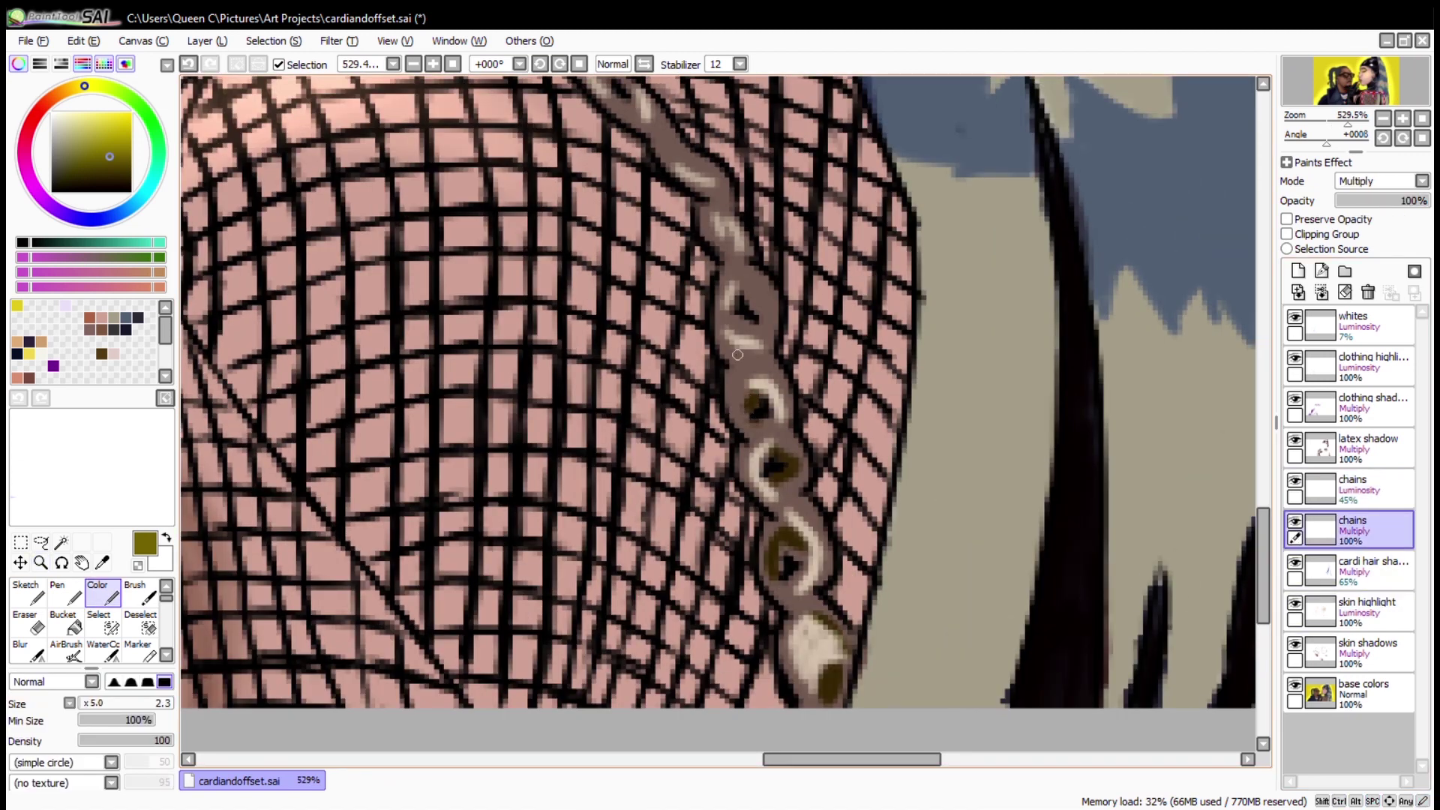
drag(791, 598, 819, 615)
drag(720, 420, 663, 629)
drag(665, 467, 695, 477)
drag(687, 568, 716, 570)
mouse_move(653, 427)
mouse_down()
mouse_move(689, 495)
mouse_move(698, 450)
mouse_up()
drag(686, 471, 713, 481)
scroll(620, 414, down, 6)
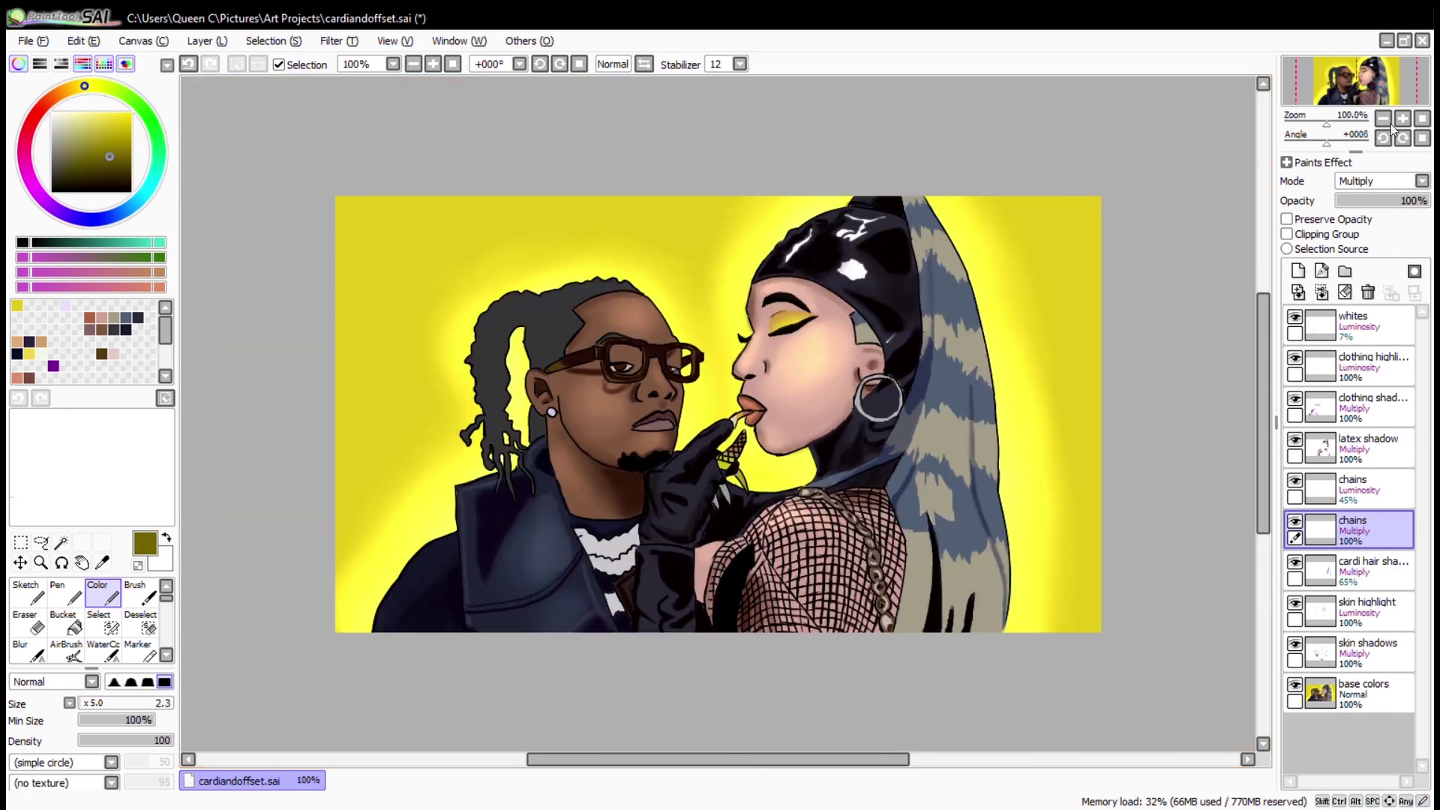
Repaint the chain highlights in pale yellow on the Luminosity chains layer and set its opacity to 53%.
click(1295, 481)
click(1295, 481)
click(41, 563)
drag(739, 437, 953, 675)
drag(708, 504, 727, 541)
click(1362, 489)
click(70, 117)
click(103, 593)
drag(847, 651, 849, 625)
drag(1350, 200, 1415, 200)
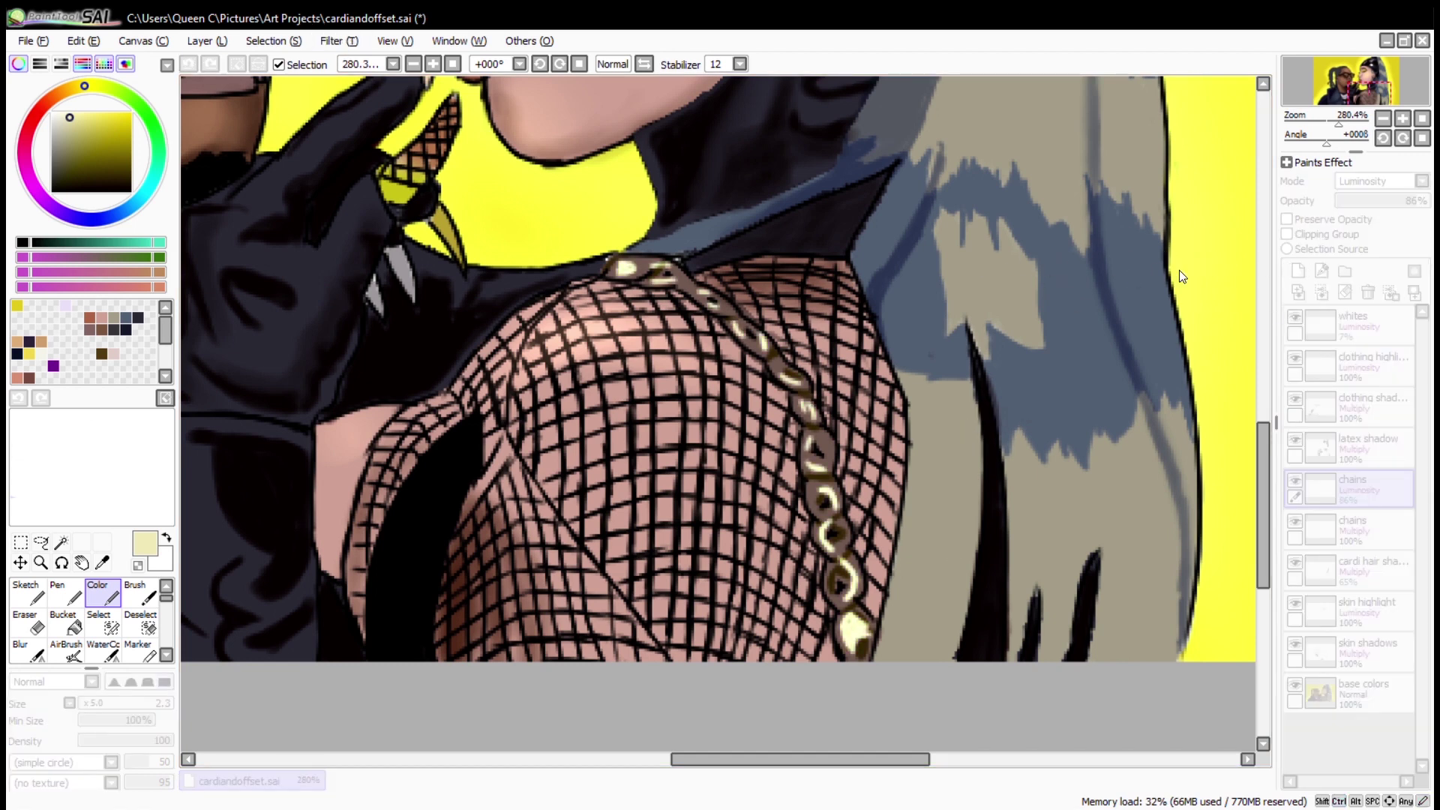
click(1422, 118)
Add a Luminosity layer named hoop highlight and paint pale yellow highlights around the hoop earring.
click(40, 563)
drag(877, 398, 922, 397)
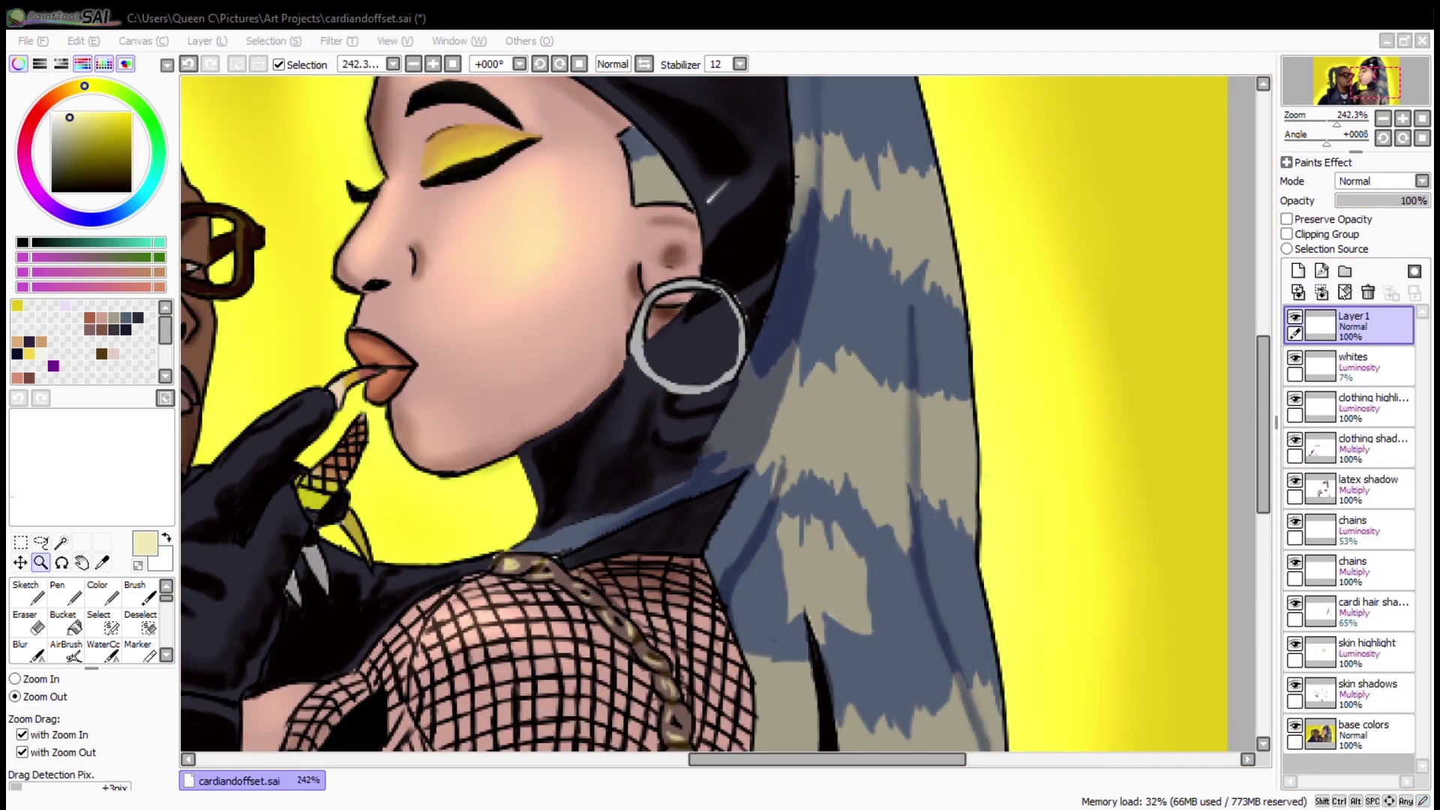
drag(574, 240, 825, 423)
scroll(1373, 180, down, 4)
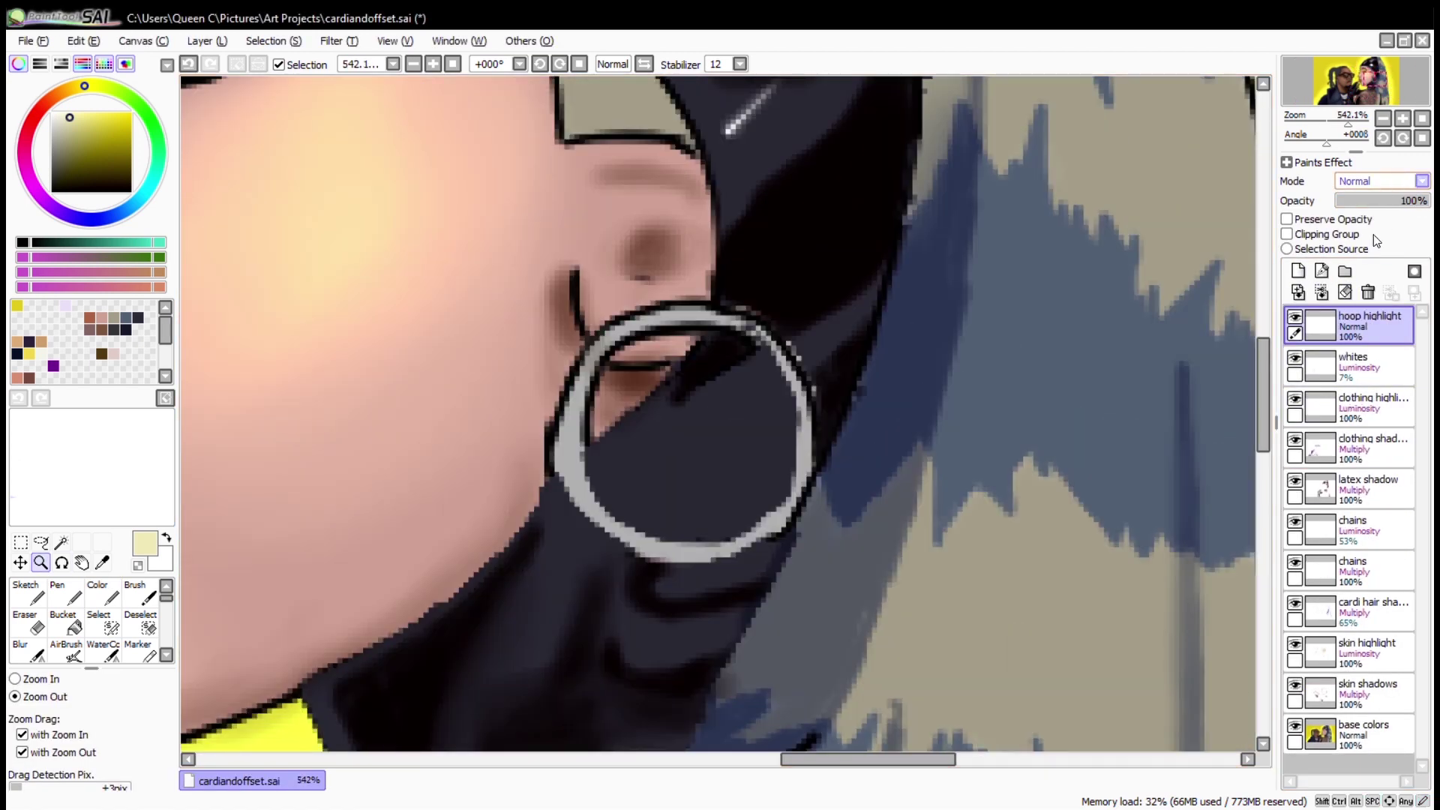
click(98, 592)
drag(733, 324, 794, 383)
mouse_move(584, 493)
mouse_down()
mouse_move(638, 541)
mouse_move(706, 546)
mouse_up()
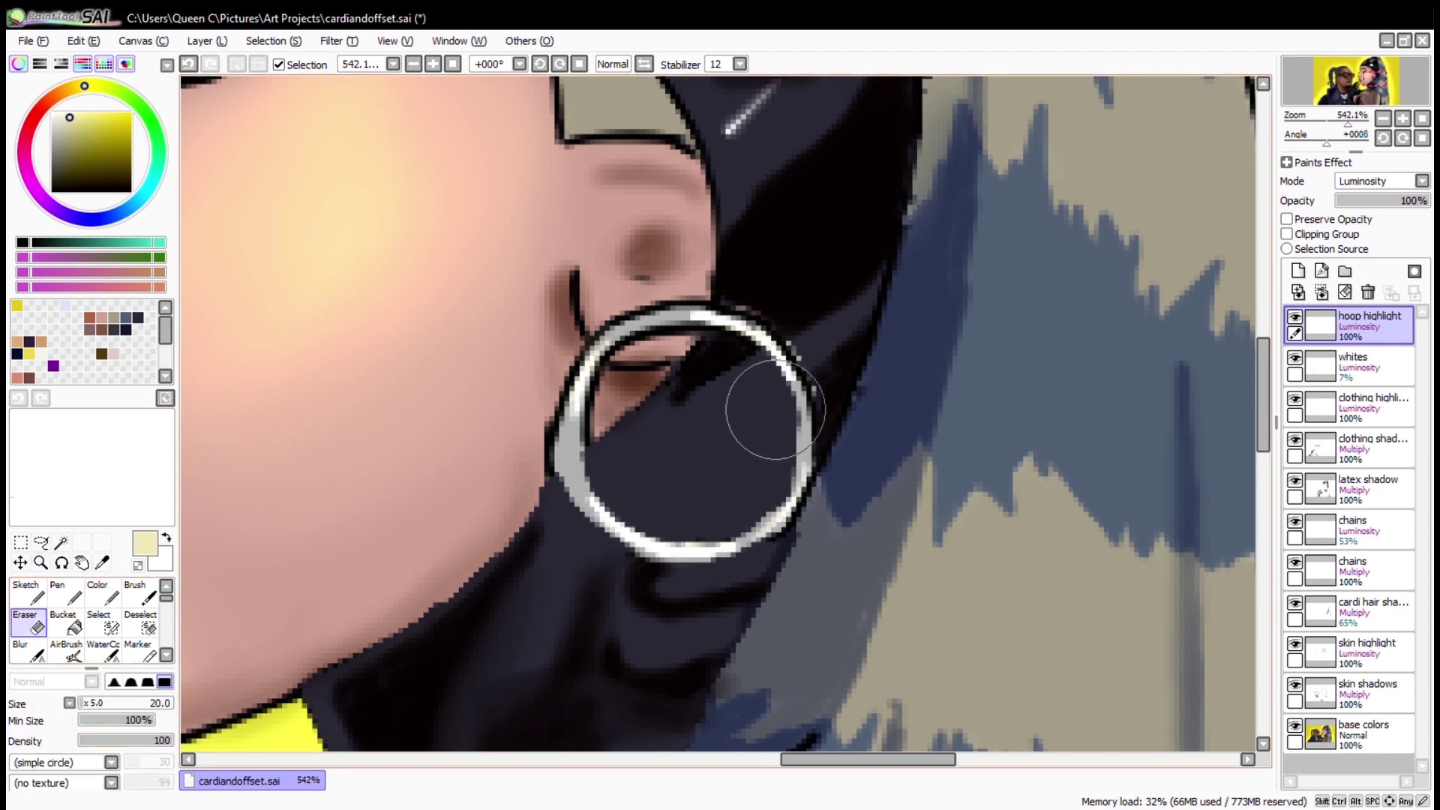
Add a layer named hoop shadow below the hoop highlight layer and set it to Multiply.
click(1298, 271)
text(hoop shadow)
key(Return)
click(89, 160)
click(1422, 181)
click(1379, 206)
Undo the first shadow stroke and shade the hoop earring's band in dark blue at brush size 1.5 and density 50.
key(ctrl+z)
mouse_move(659, 318)
mouse_down()
mouse_move(617, 333)
mouse_move(715, 324)
mouse_move(754, 525)
mouse_up()
click(94, 219)
mouse_move(581, 390)
mouse_down()
mouse_move(597, 502)
mouse_move(659, 540)
mouse_up()
key(e)
key(e)
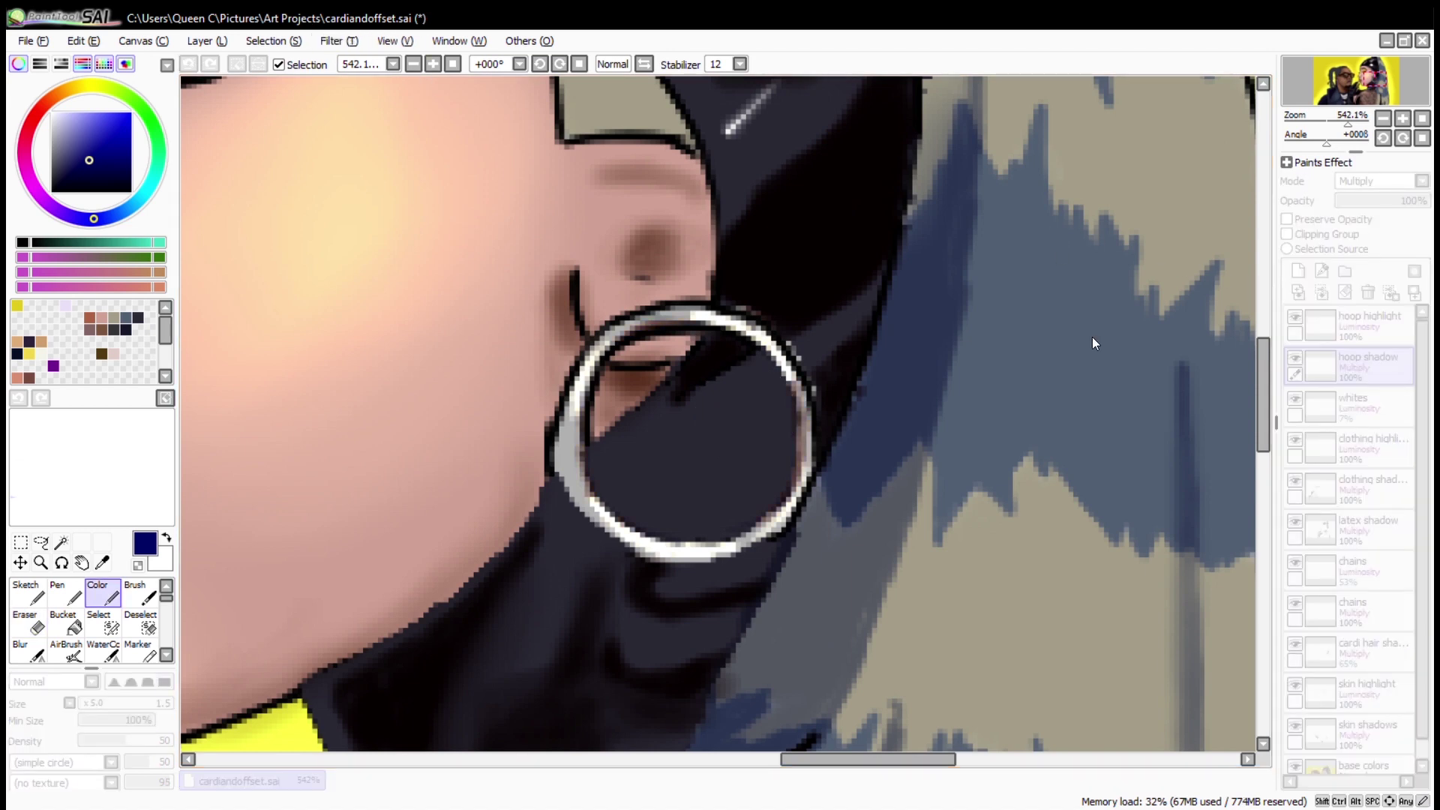
key(Home)
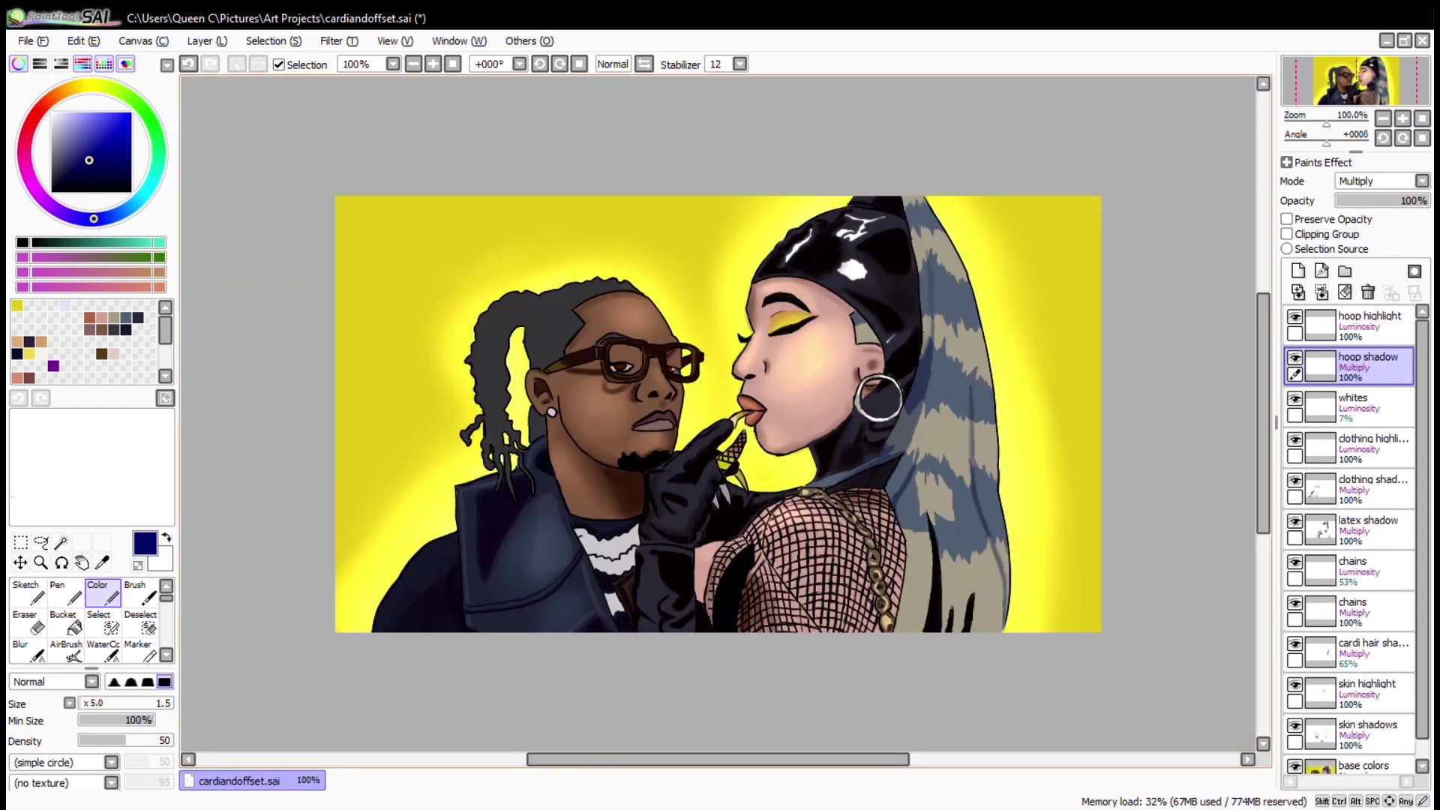
Add an offset hair shadow layer below the hoop shadow layer, set it to Multiply and pick a dark red colour.
click(1298, 271)
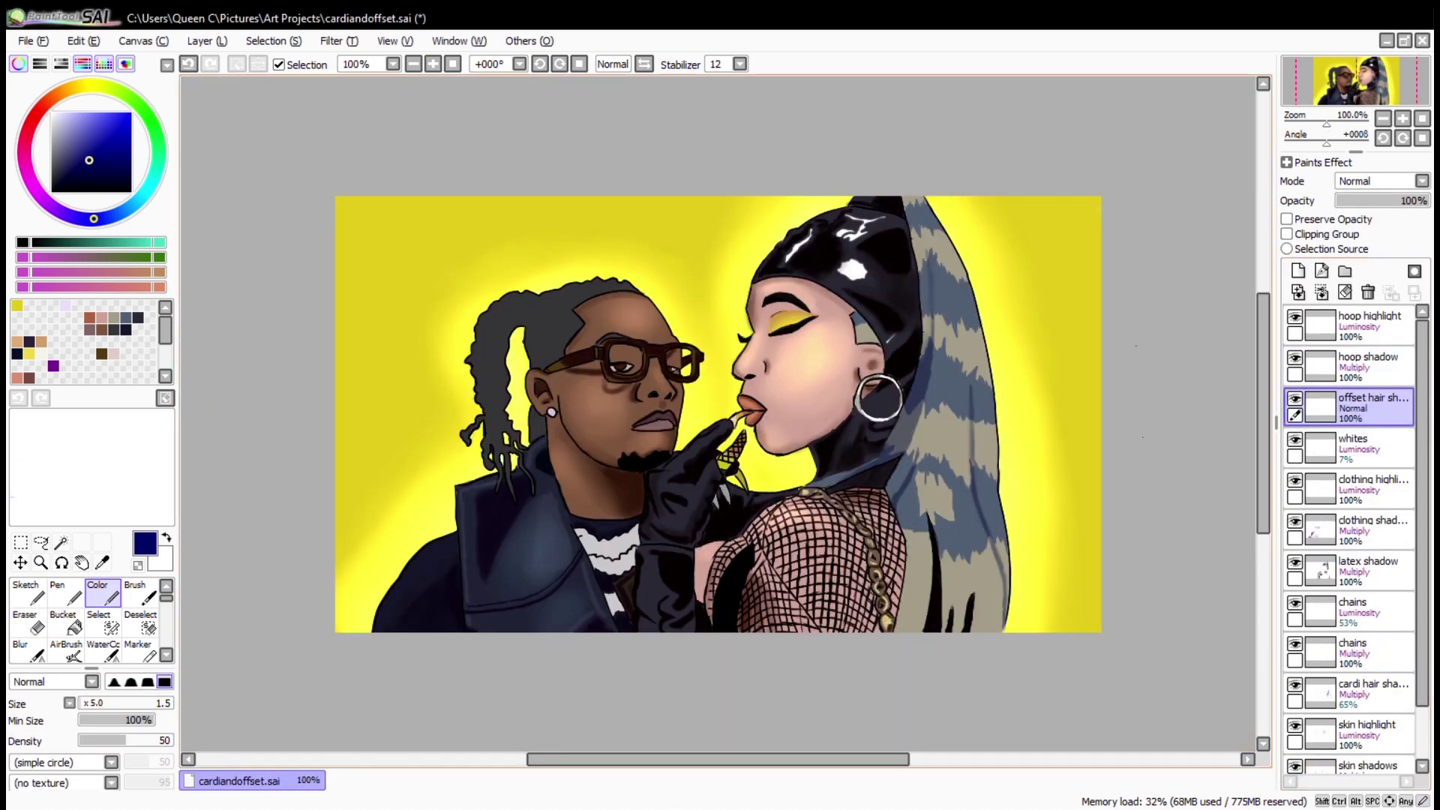
click(1419, 183)
click(1398, 219)
click(47, 104)
Shade the man's loose lower dreadlocks dark red with the Color brush at size 8 and erase the overspill.
drag(479, 385, 736, 453)
mouse_move(657, 499)
mouse_down()
mouse_move(648, 469)
mouse_move(638, 488)
mouse_move(652, 517)
mouse_move(622, 467)
mouse_up()
mouse_move(529, 558)
mouse_down()
mouse_move(579, 709)
mouse_move(574, 570)
mouse_move(590, 696)
mouse_up()
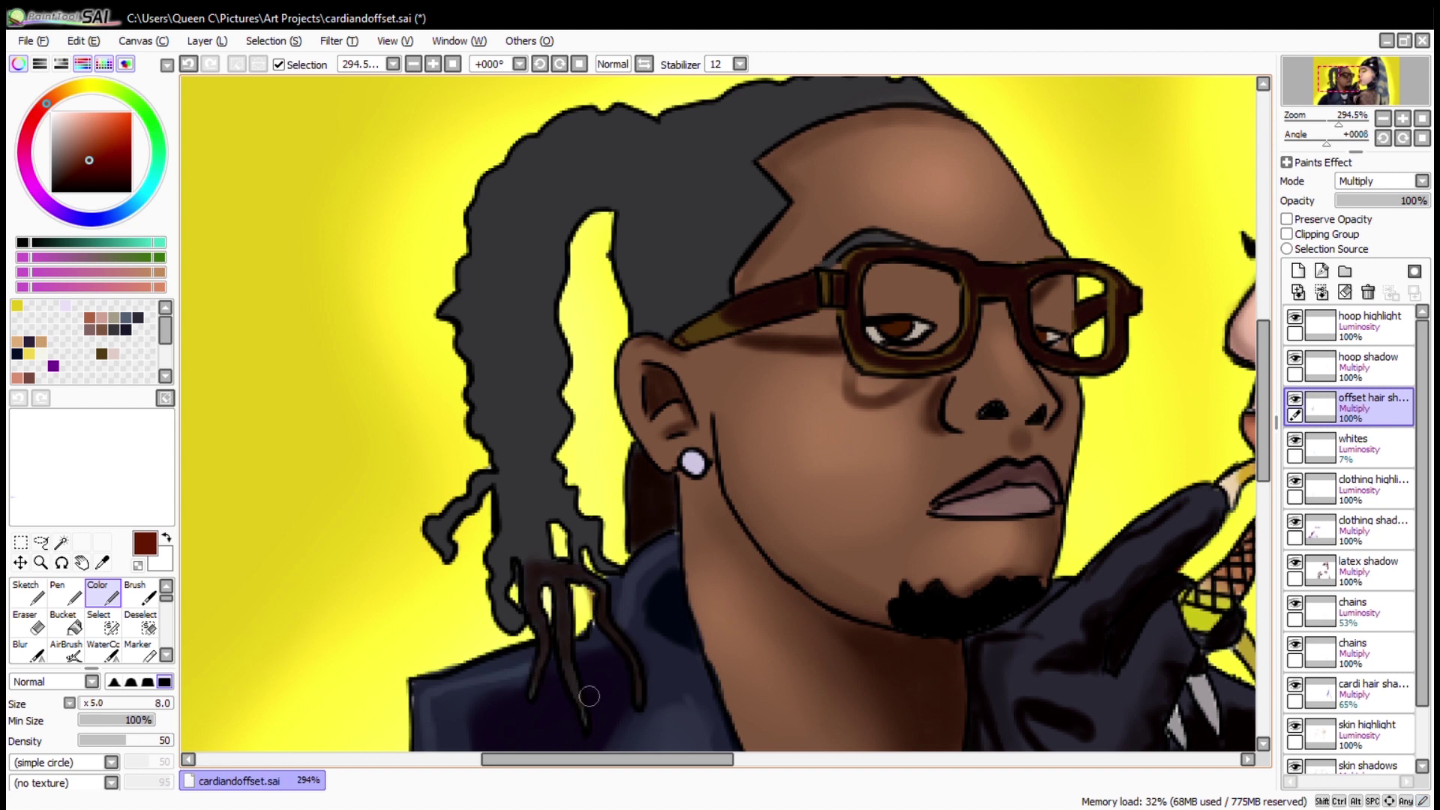
key(e)
key(e)
mouse_move(518, 622)
mouse_down()
mouse_move(498, 548)
mouse_move(518, 518)
mouse_move(612, 563)
mouse_up()
key(e)
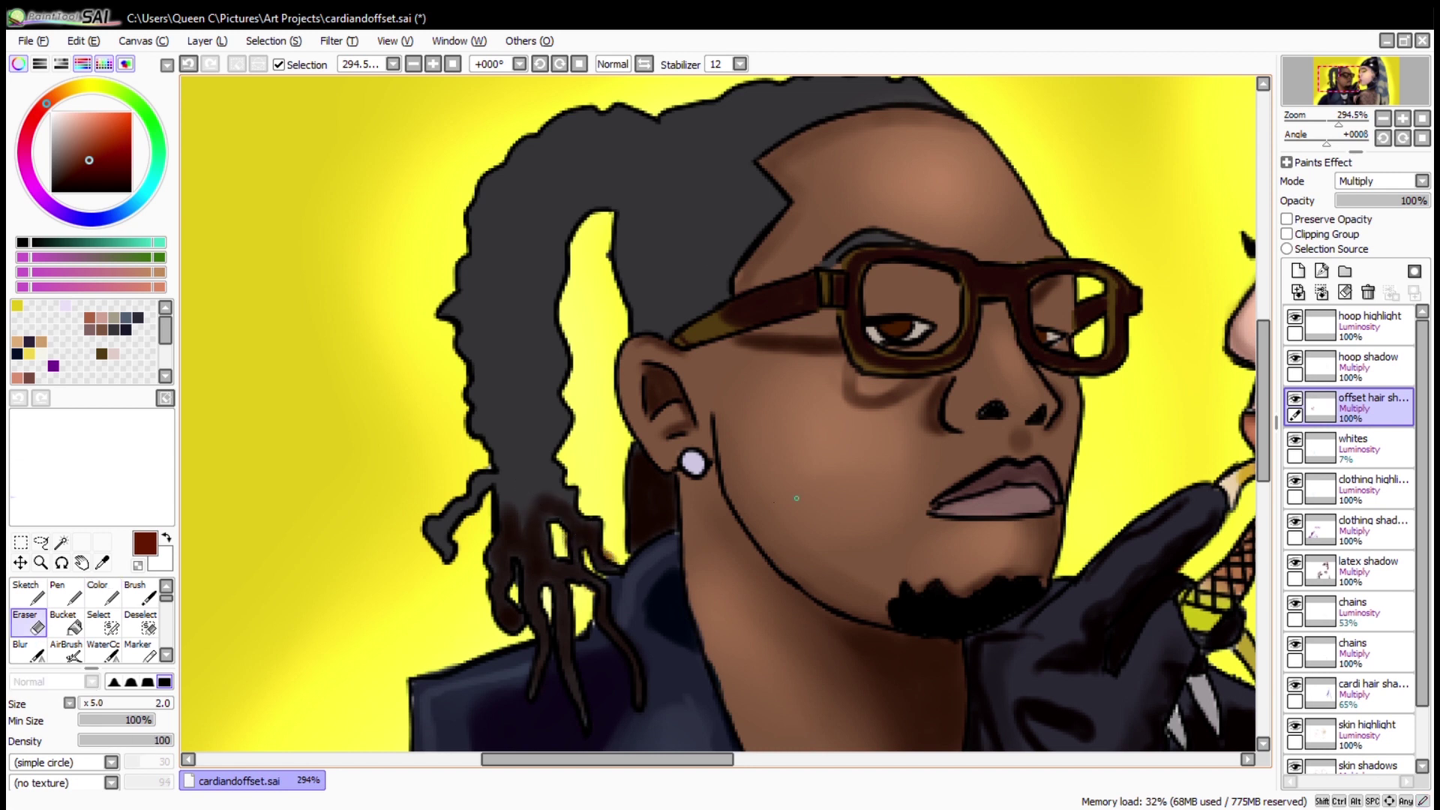
key(e)
Shade the small side dreadlock and draw dark red lines where the loose strands gather, at brush size 3.
drag(431, 543, 503, 473)
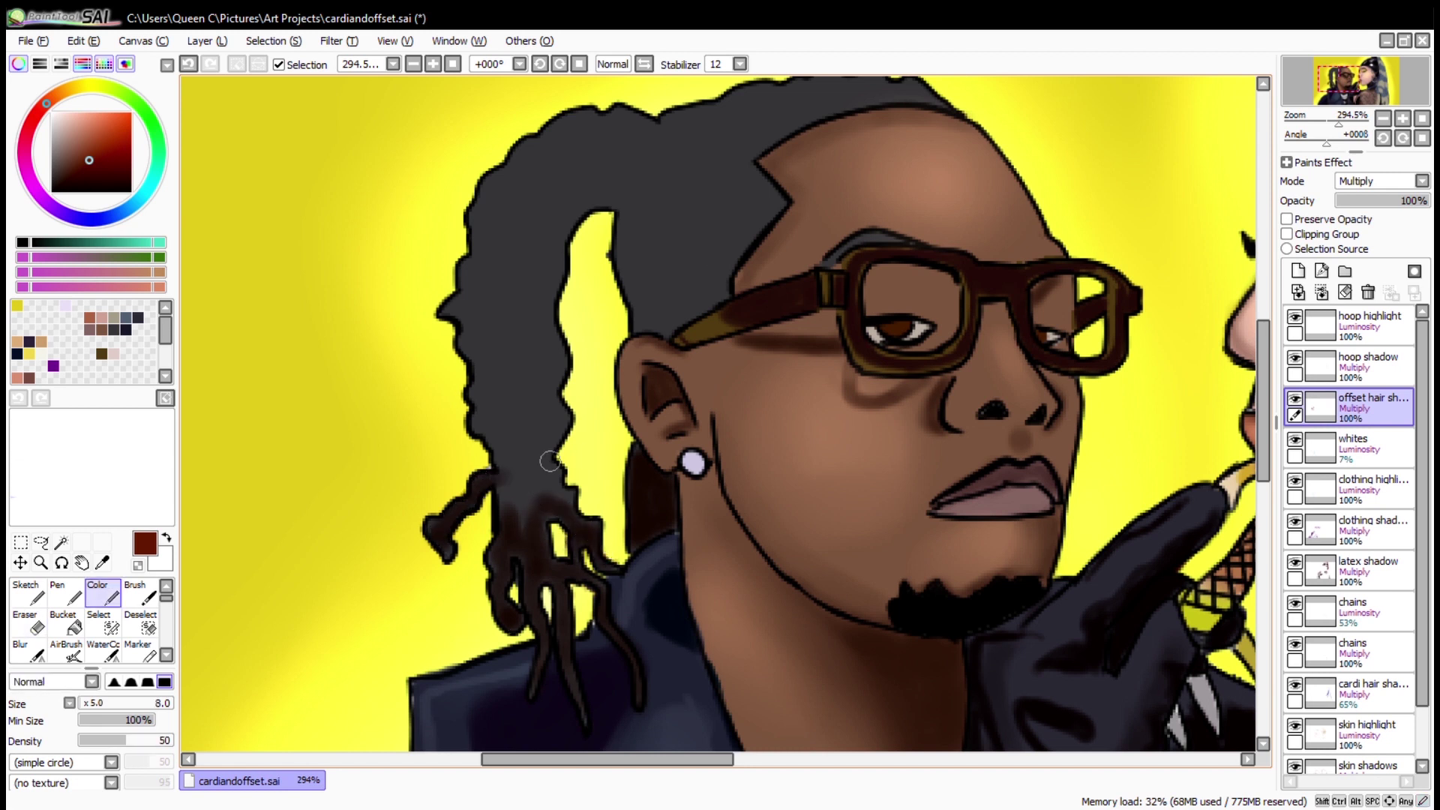
drag(525, 540, 552, 457)
key(e)
key(e)
key(e)
key(e)
mouse_move(552, 453)
mouse_down()
mouse_move(490, 484)
mouse_move(564, 496)
mouse_up()
key(e)
key(e)
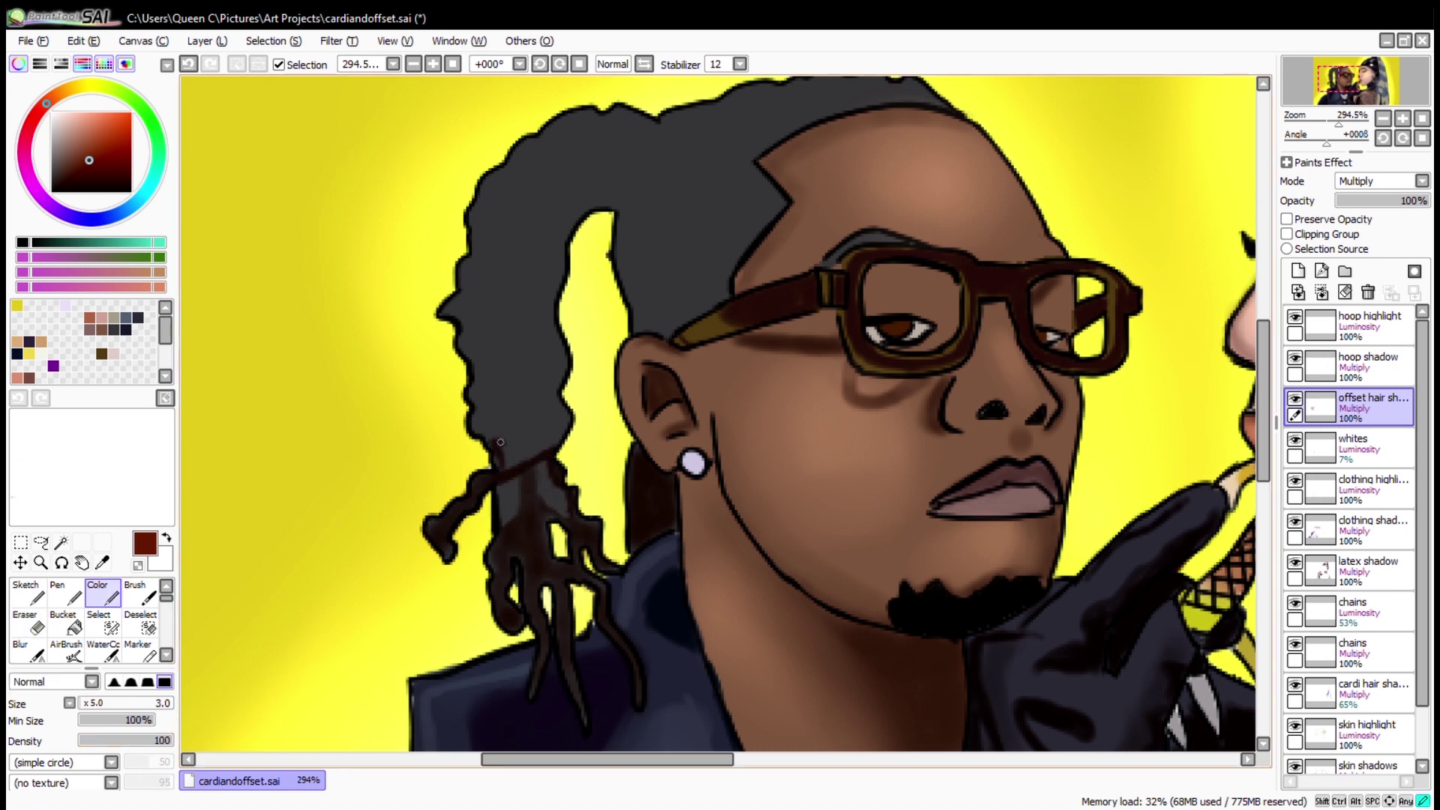
Draw curved dark red wrap lines across the ponytail just above the loose strands and soften the shading there with Blur.
drag(477, 420, 566, 425)
key(b)
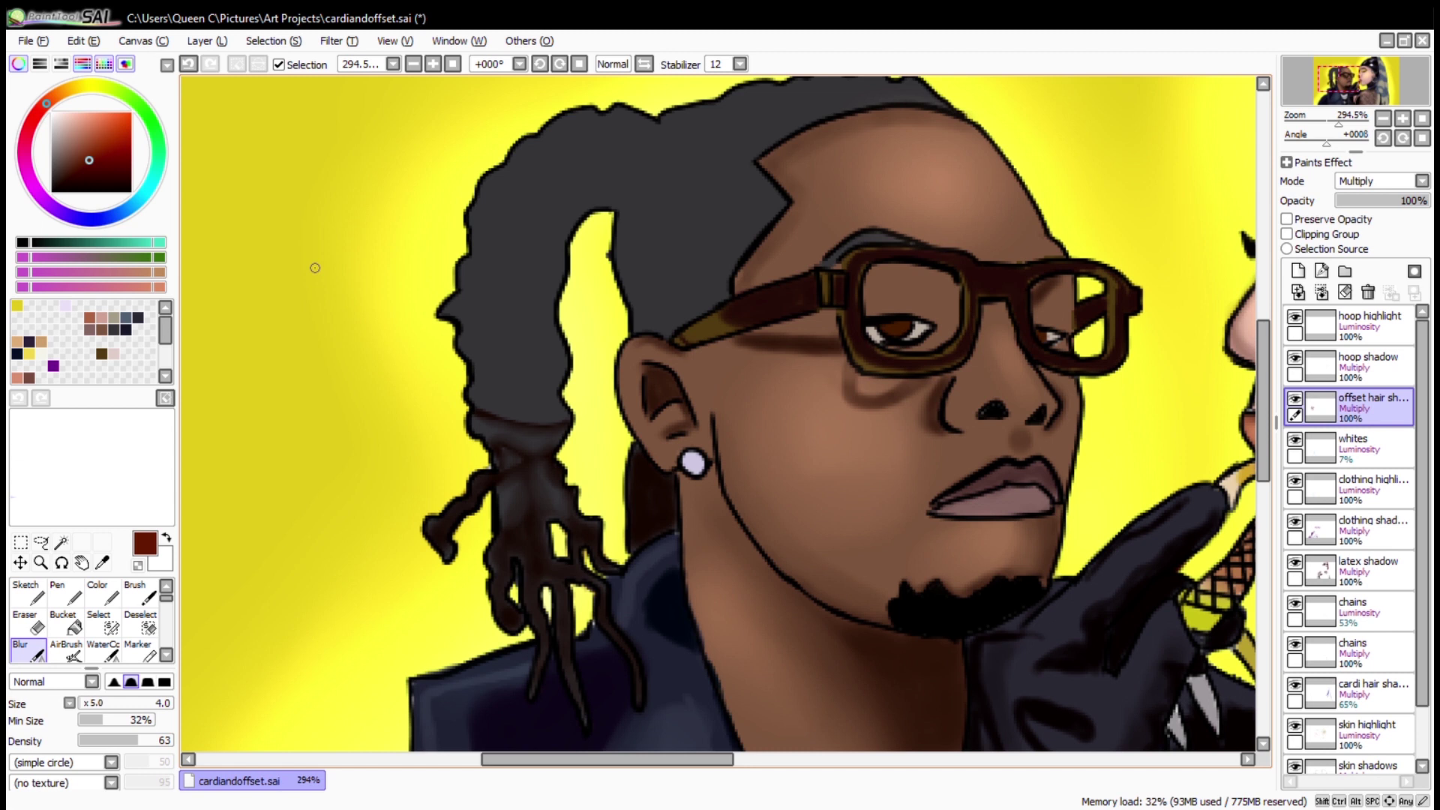
click(103, 594)
drag(475, 380, 568, 421)
drag(534, 467, 530, 516)
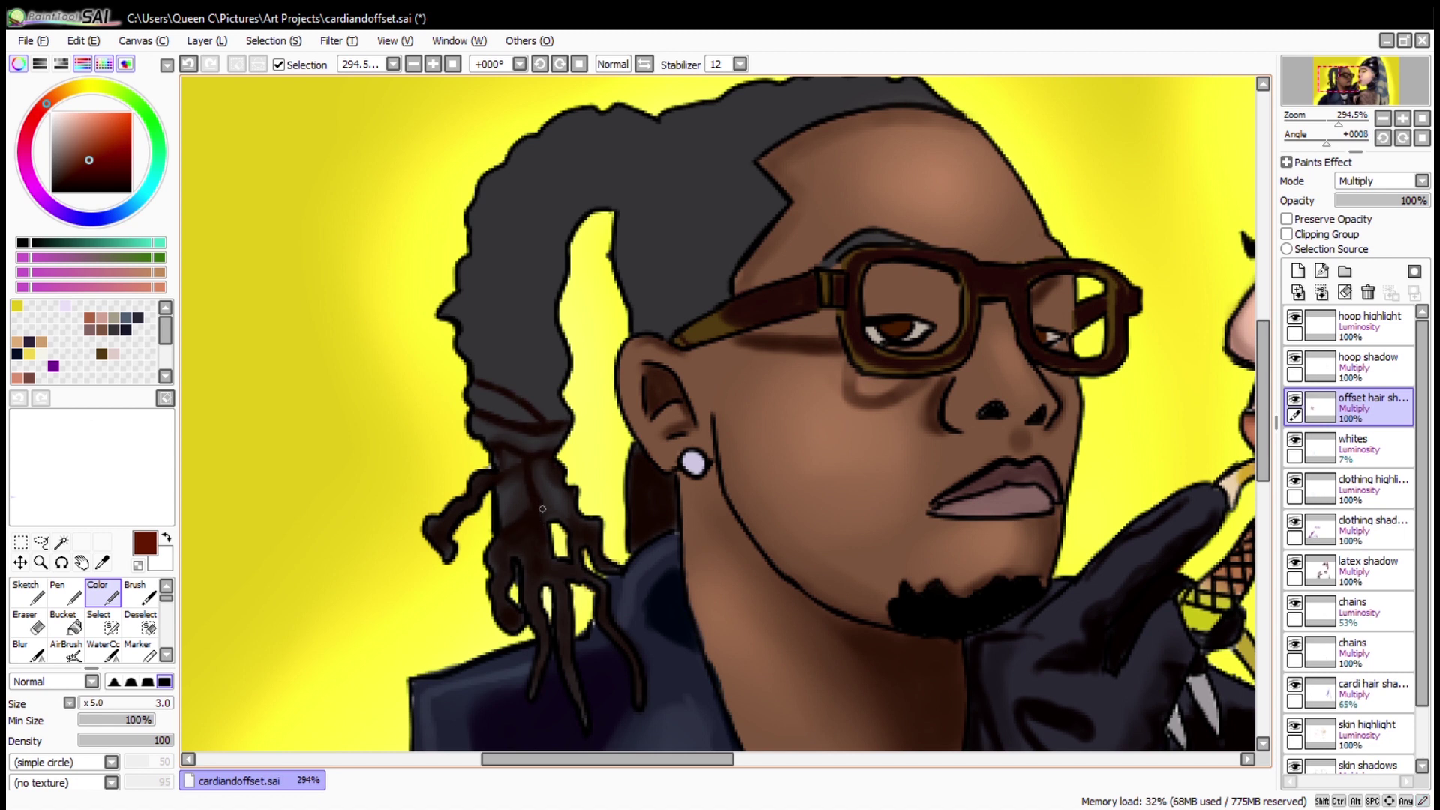
Draw more dark red wrap lines across the middle of the man's ponytail and soften them with the Blur tool at size 4.
mouse_move(459, 324)
mouse_down()
mouse_move(555, 339)
mouse_move(566, 363)
mouse_up()
drag(471, 354, 562, 378)
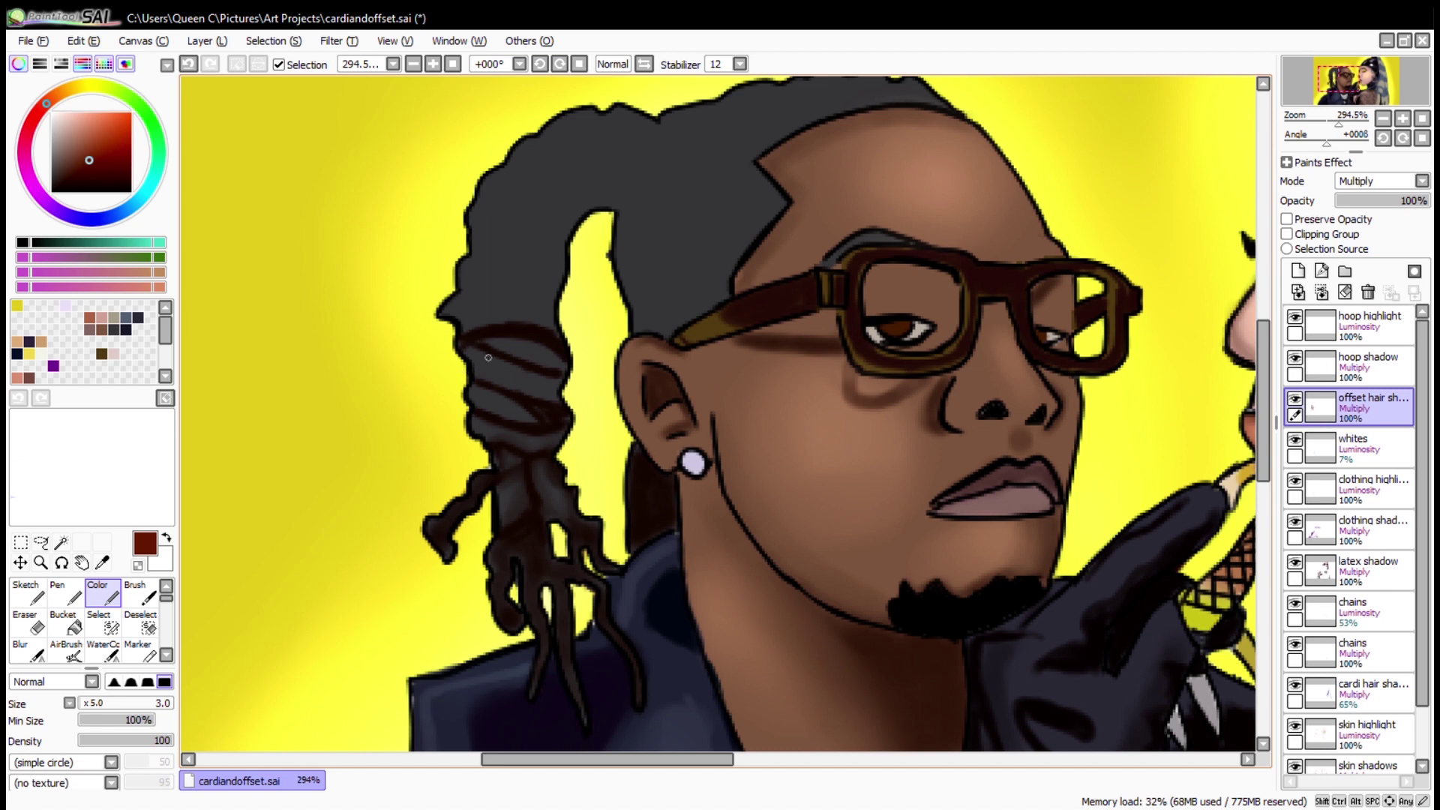
key(b)
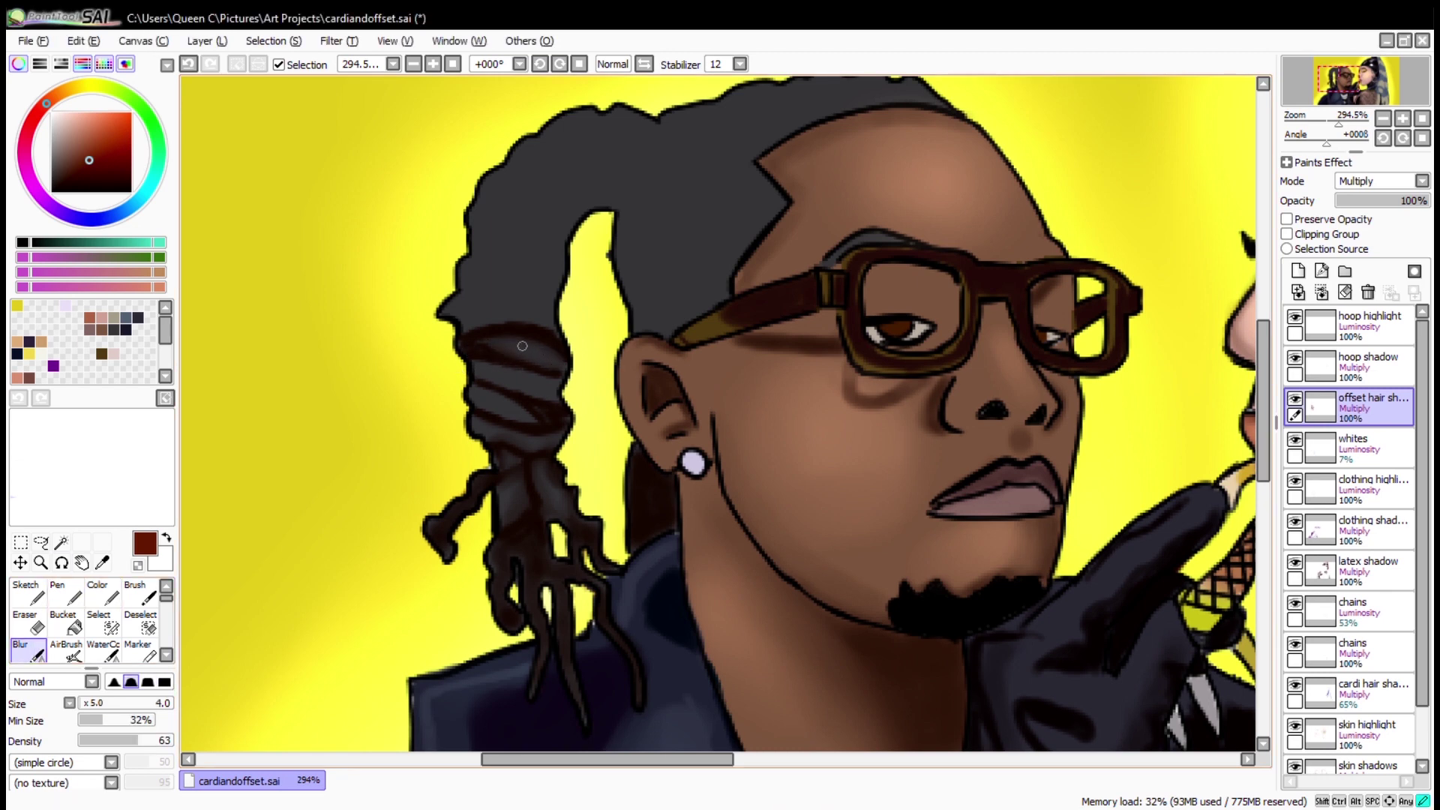
drag(510, 399, 532, 418)
key(Home)
Draw curved dark red wrap lines up the ponytail's outer length to the start of its bend.
key(z)
mouse_move(457, 321)
mouse_down()
mouse_move(540, 343)
mouse_move(735, 471)
mouse_up()
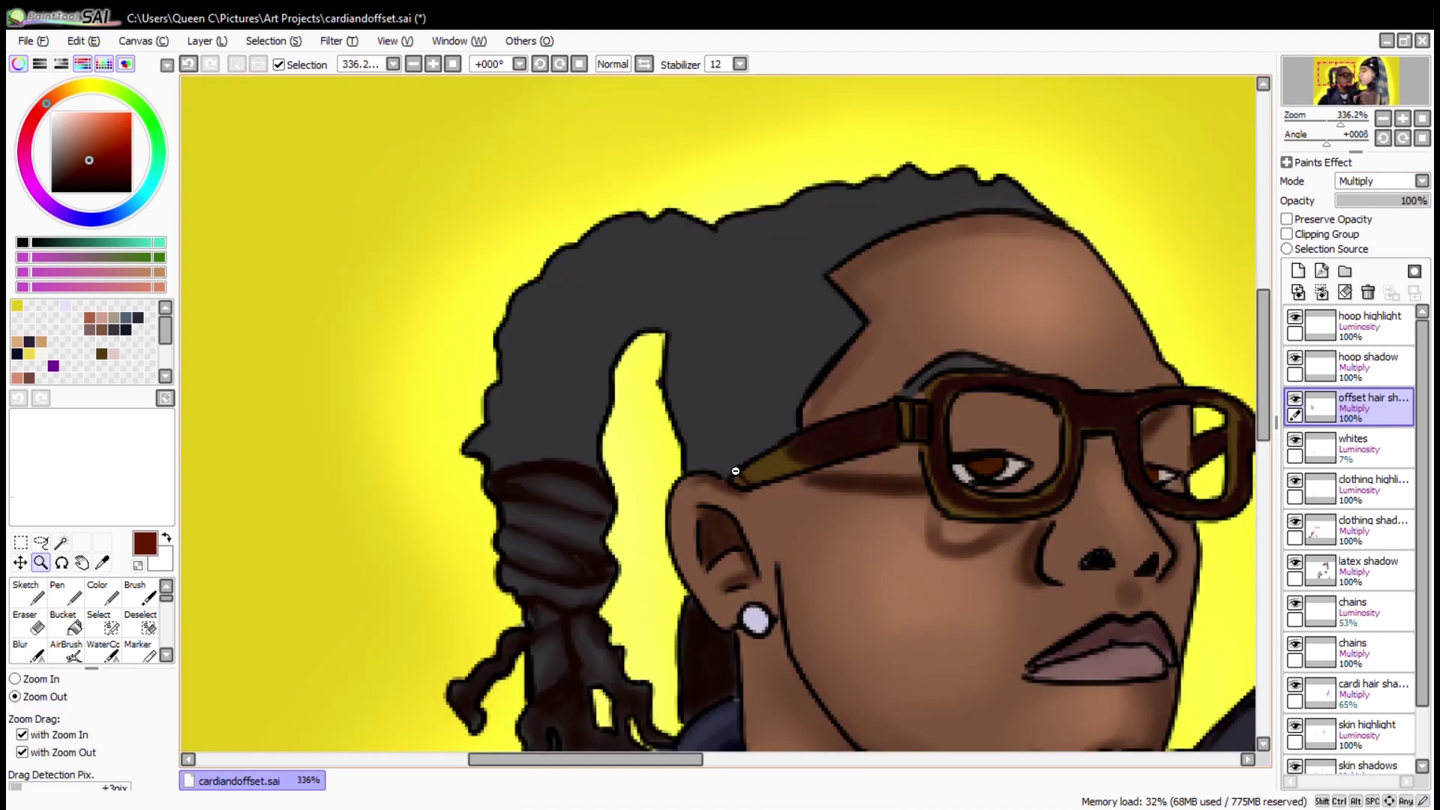
key(c)
mouse_move(487, 423)
mouse_down()
mouse_move(540, 450)
mouse_move(592, 444)
mouse_up()
mouse_move(483, 411)
mouse_down()
mouse_move(597, 399)
mouse_move(577, 375)
mouse_up()
drag(503, 365, 609, 374)
drag(513, 308, 592, 351)
key(e)
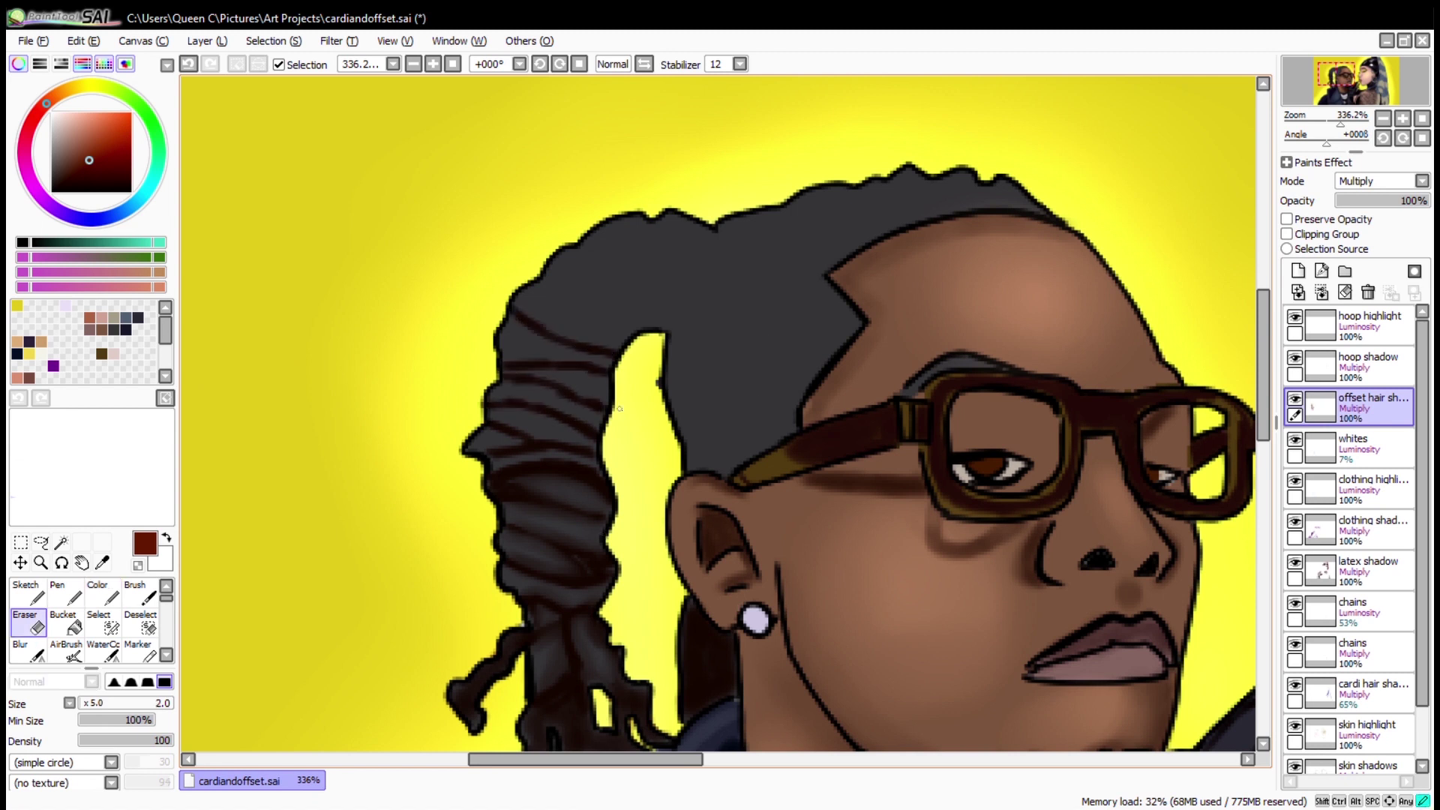
Continue the dark red wrap lines over the ponytail's arch to the head and soften them with the Blur tool at size 4.
key(c)
drag(562, 265, 630, 330)
drag(571, 236, 666, 329)
mouse_move(606, 216)
mouse_down()
mouse_move(667, 329)
mouse_move(708, 233)
mouse_up()
key(b)
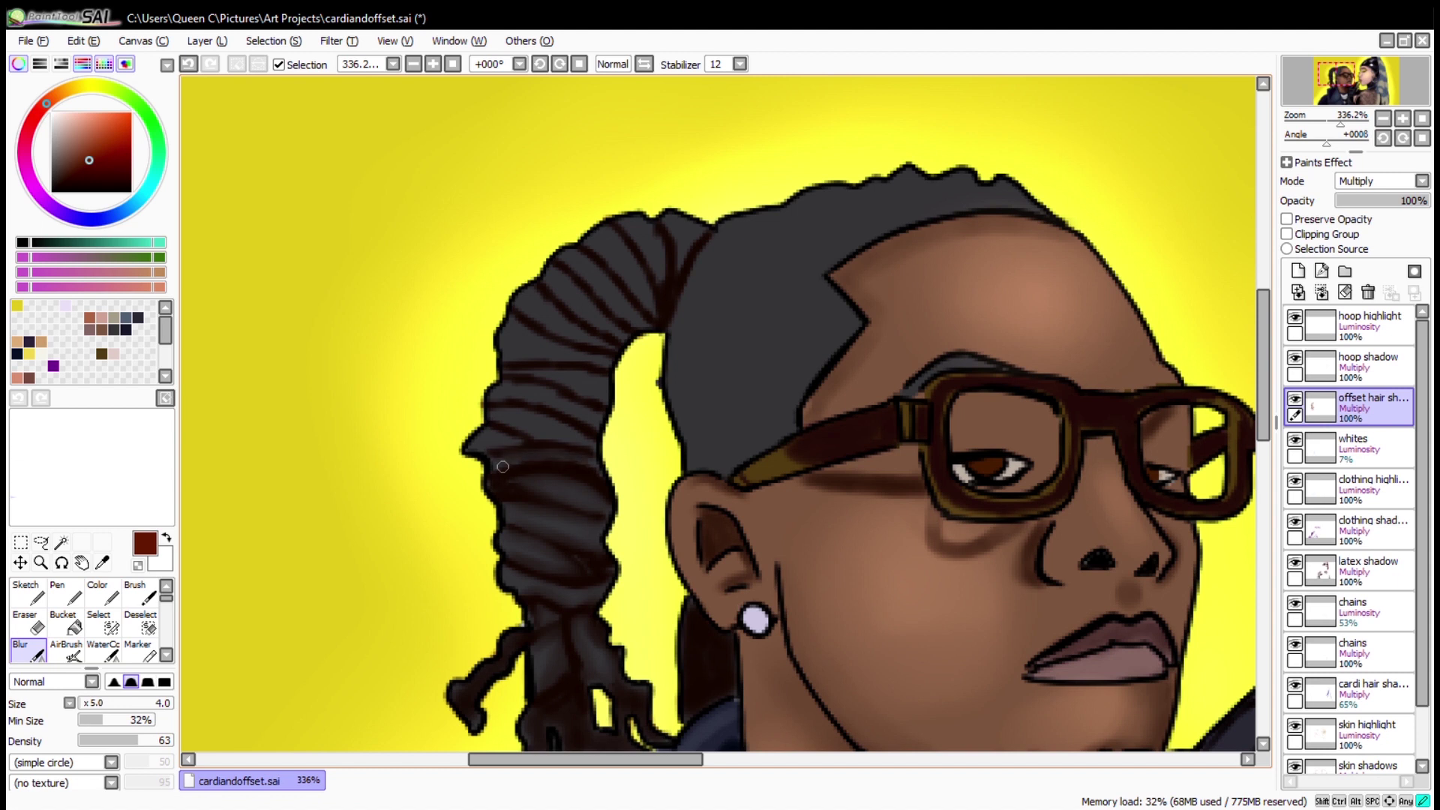
drag(473, 441, 555, 441)
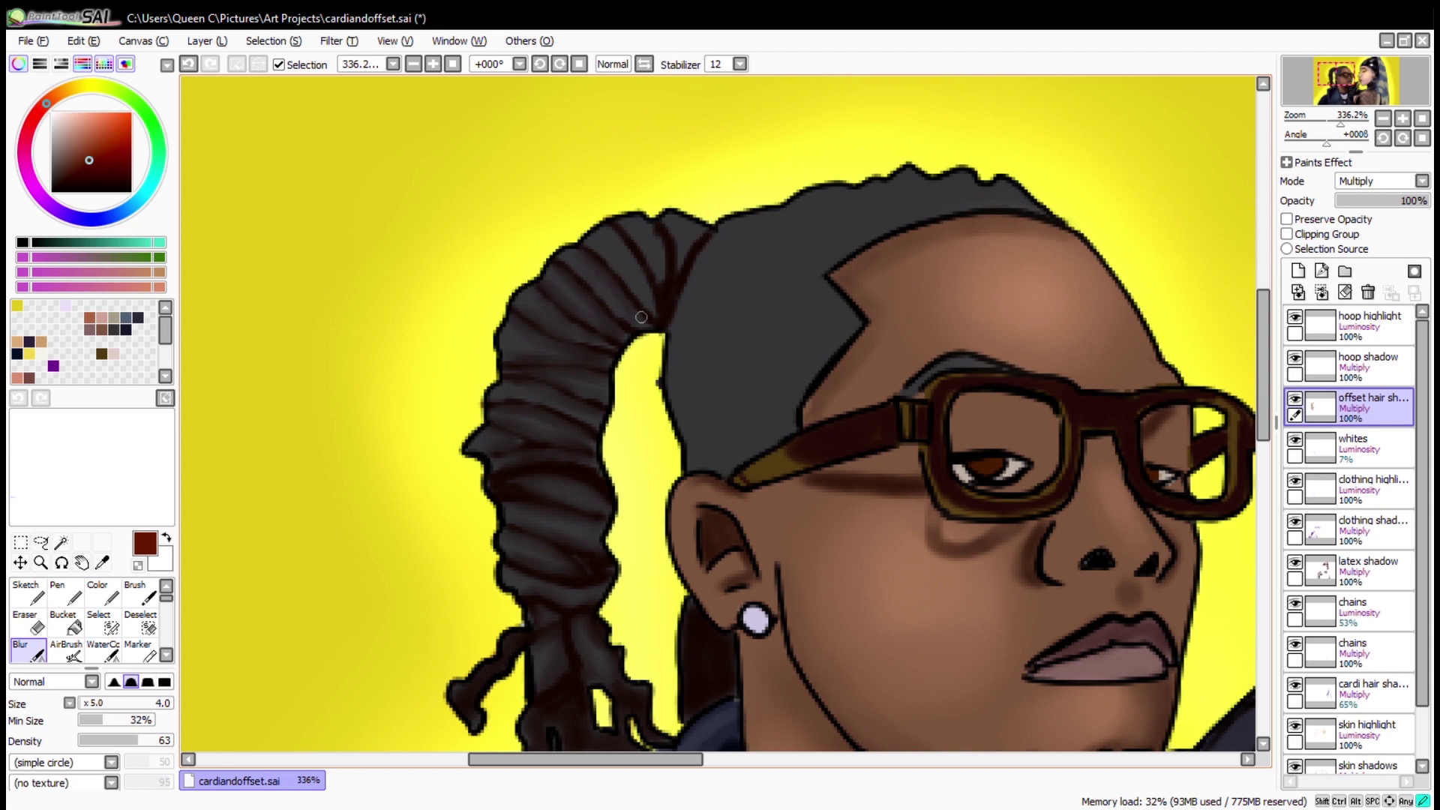
Soften the wrap lines where the ponytail meets the head, then shade and blur the side of the man's hair in dark red.
drag(638, 220, 682, 256)
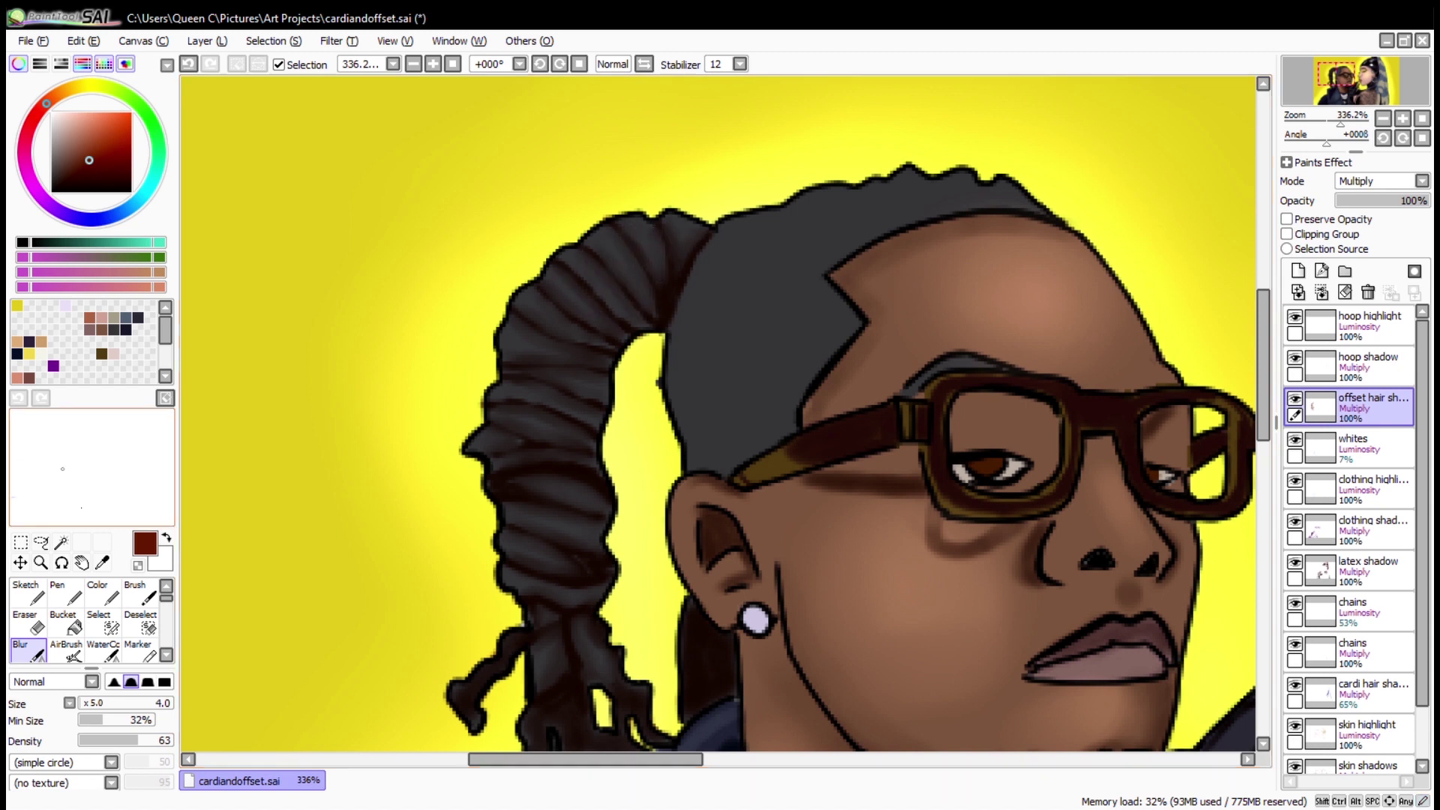
click(103, 594)
mouse_move(683, 369)
mouse_down()
mouse_move(697, 438)
mouse_move(754, 453)
mouse_move(774, 376)
mouse_move(684, 367)
mouse_up()
click(66, 594)
click(66, 622)
click(739, 420)
click(103, 594)
drag(802, 294, 723, 265)
drag(775, 304, 833, 367)
click(27, 651)
mouse_move(743, 364)
mouse_down()
mouse_move(707, 373)
mouse_move(785, 302)
mouse_move(768, 340)
mouse_move(771, 270)
mouse_move(784, 412)
mouse_move(685, 365)
mouse_up()
Draw dark red strand lines across the top of the man's head, darken the hair above his forehead and blur the strands.
key(bracketright)
key(bracketright)
key(bracketright)
key(bracketright)
key(bracketright)
key(c)
mouse_move(732, 264)
mouse_down()
mouse_move(862, 199)
mouse_move(1020, 198)
mouse_move(941, 180)
mouse_move(806, 201)
mouse_up()
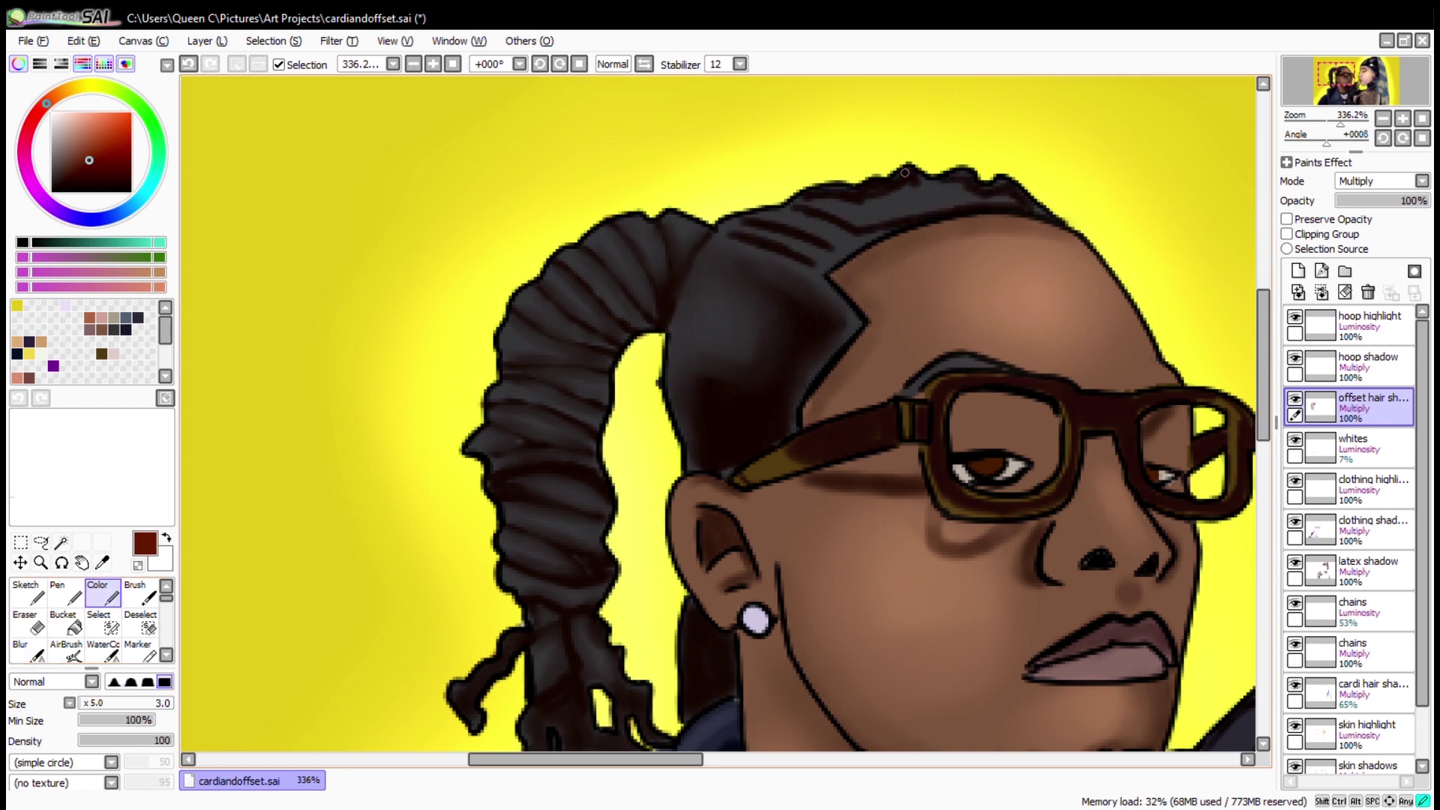
drag(1016, 187, 915, 180)
mouse_move(802, 218)
mouse_down()
mouse_move(904, 184)
mouse_move(878, 219)
mouse_up()
click(27, 651)
mouse_move(768, 241)
mouse_down()
mouse_move(735, 245)
mouse_move(812, 276)
mouse_move(821, 240)
mouse_up()
Fill the remaining light areas between the strands on top of the man's head with dark red at size 3.
click(102, 593)
key(e)
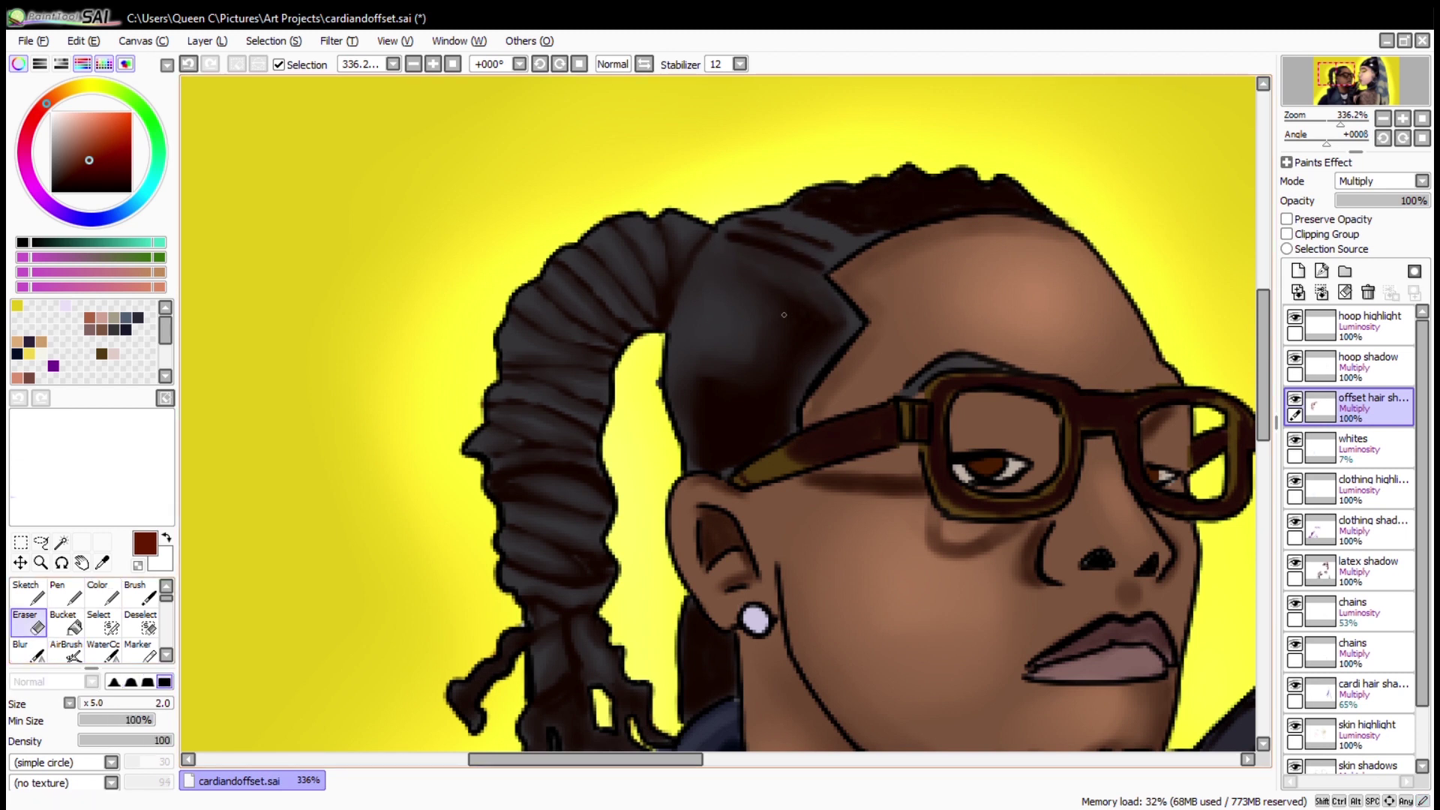
key(c)
key(r)
key(c)
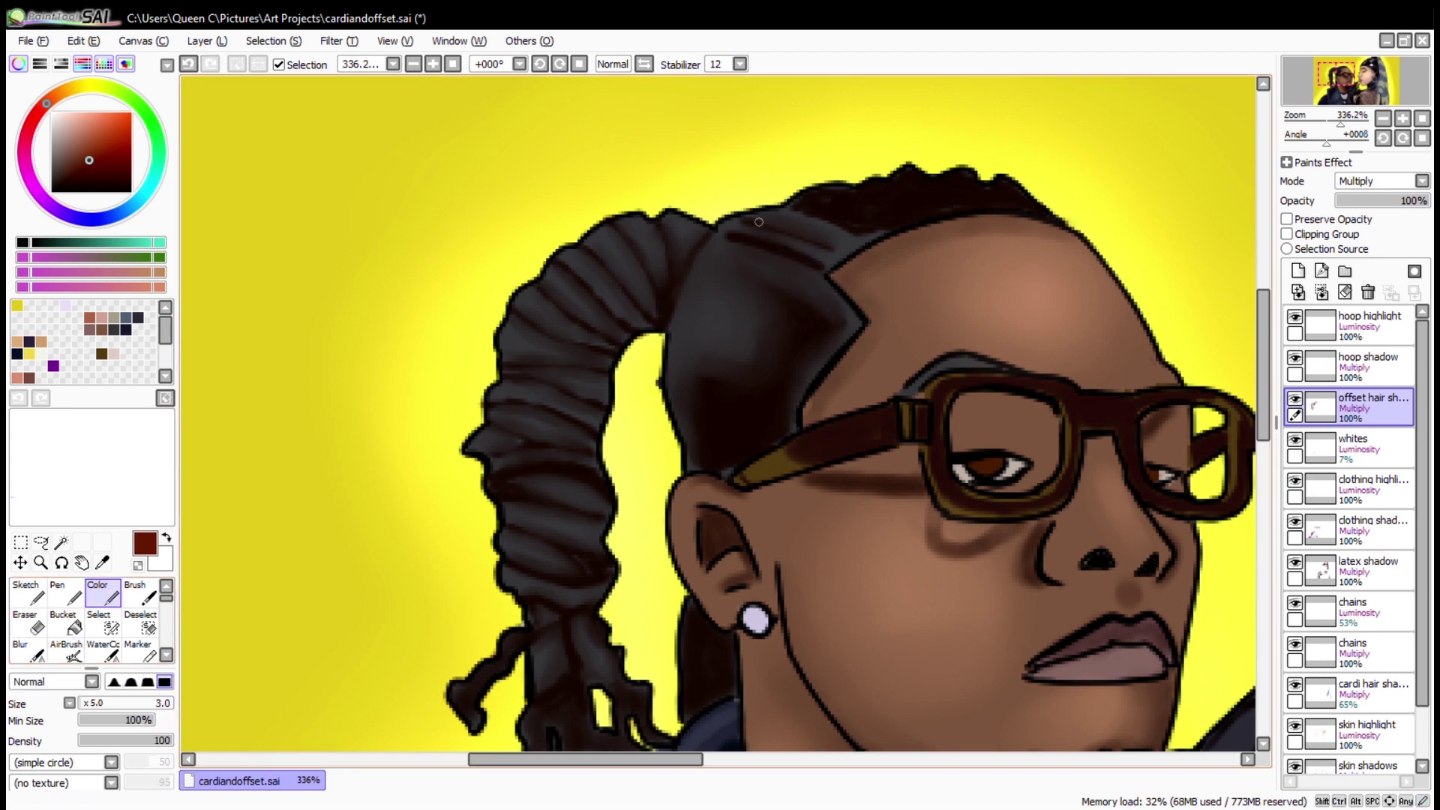
drag(758, 210, 873, 238)
key(e)
key(c)
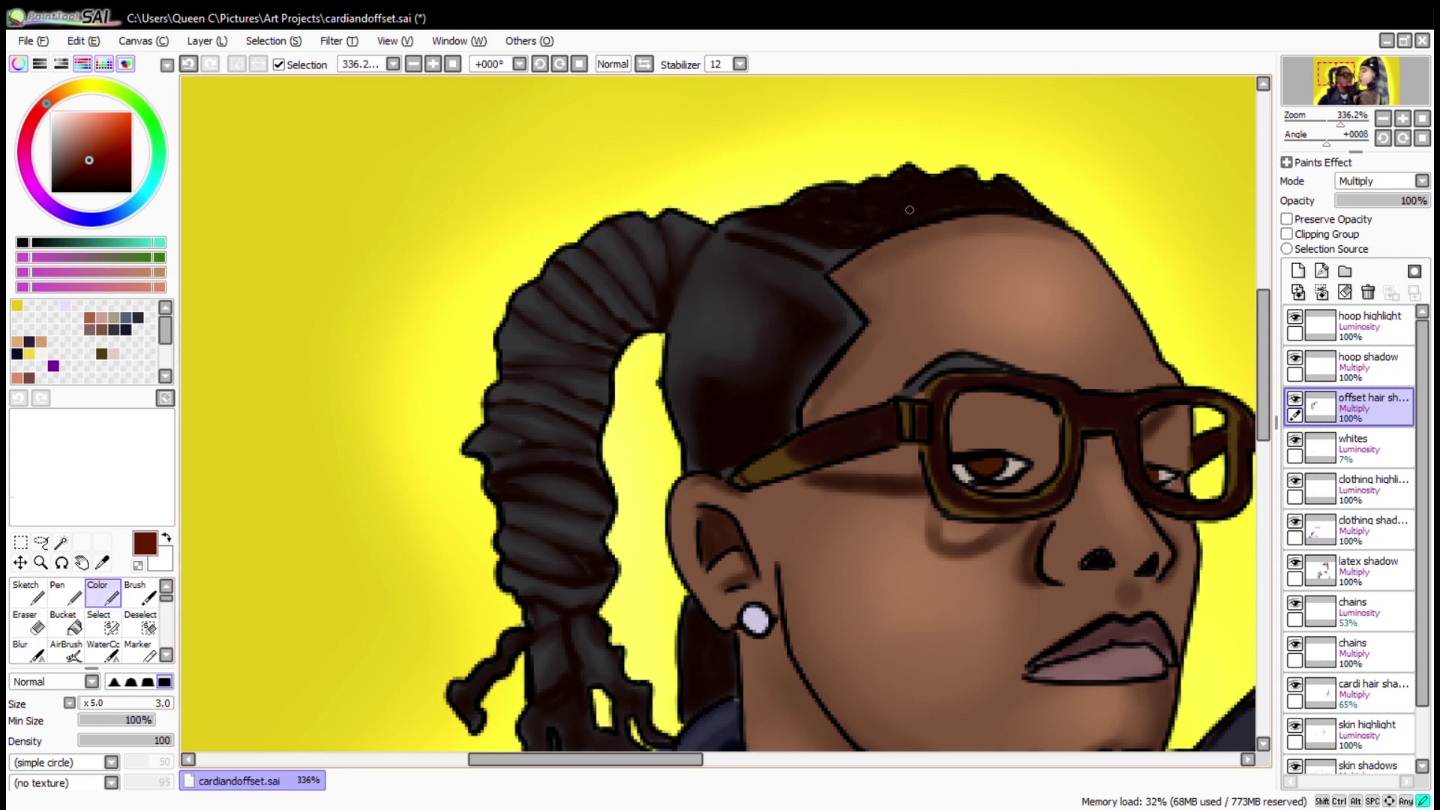
Set the drawing color to black and add a Normal layer named sign above the hoop highlight layer.
key(ctrl+0)
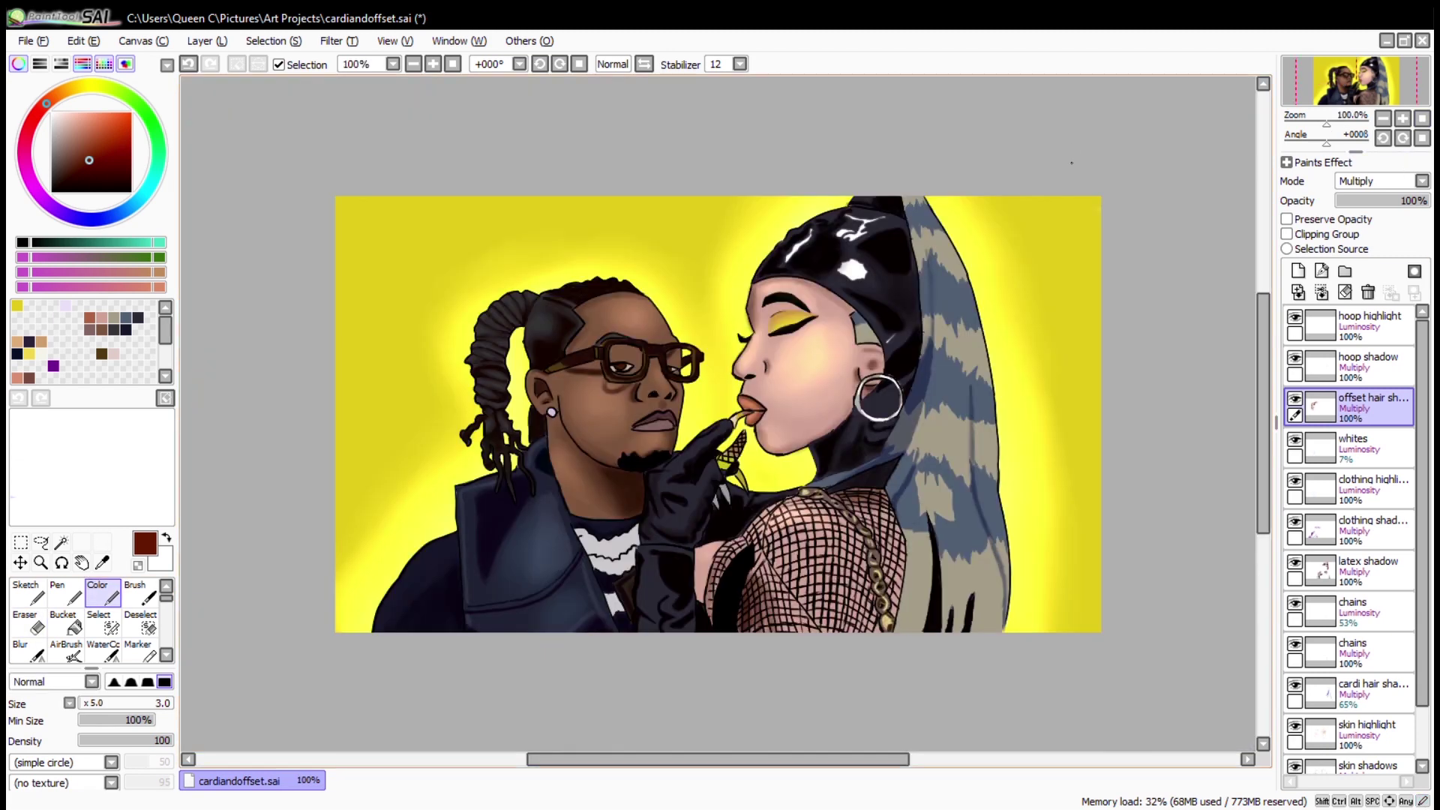
click(31, 241)
click(1322, 292)
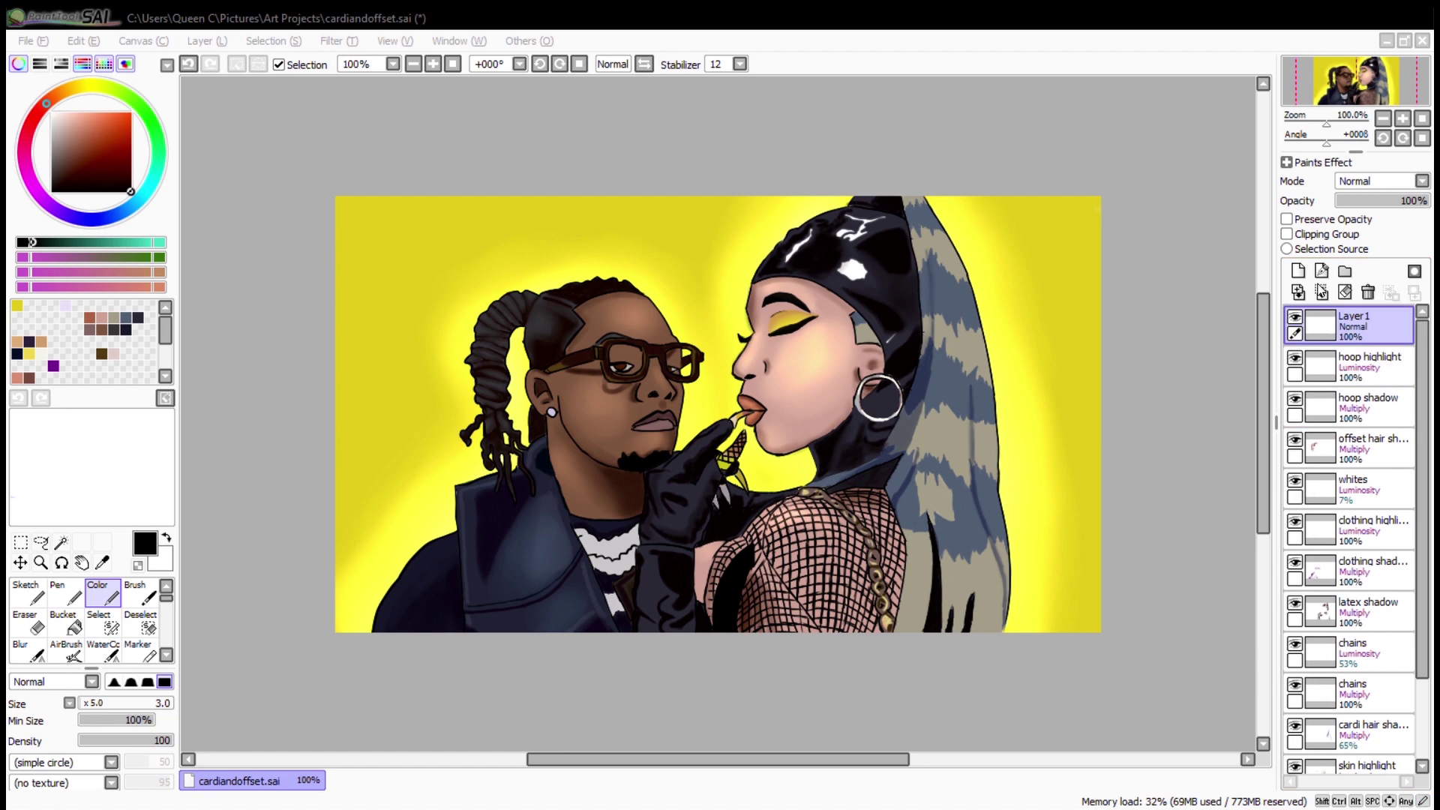
key(e)
key(c)
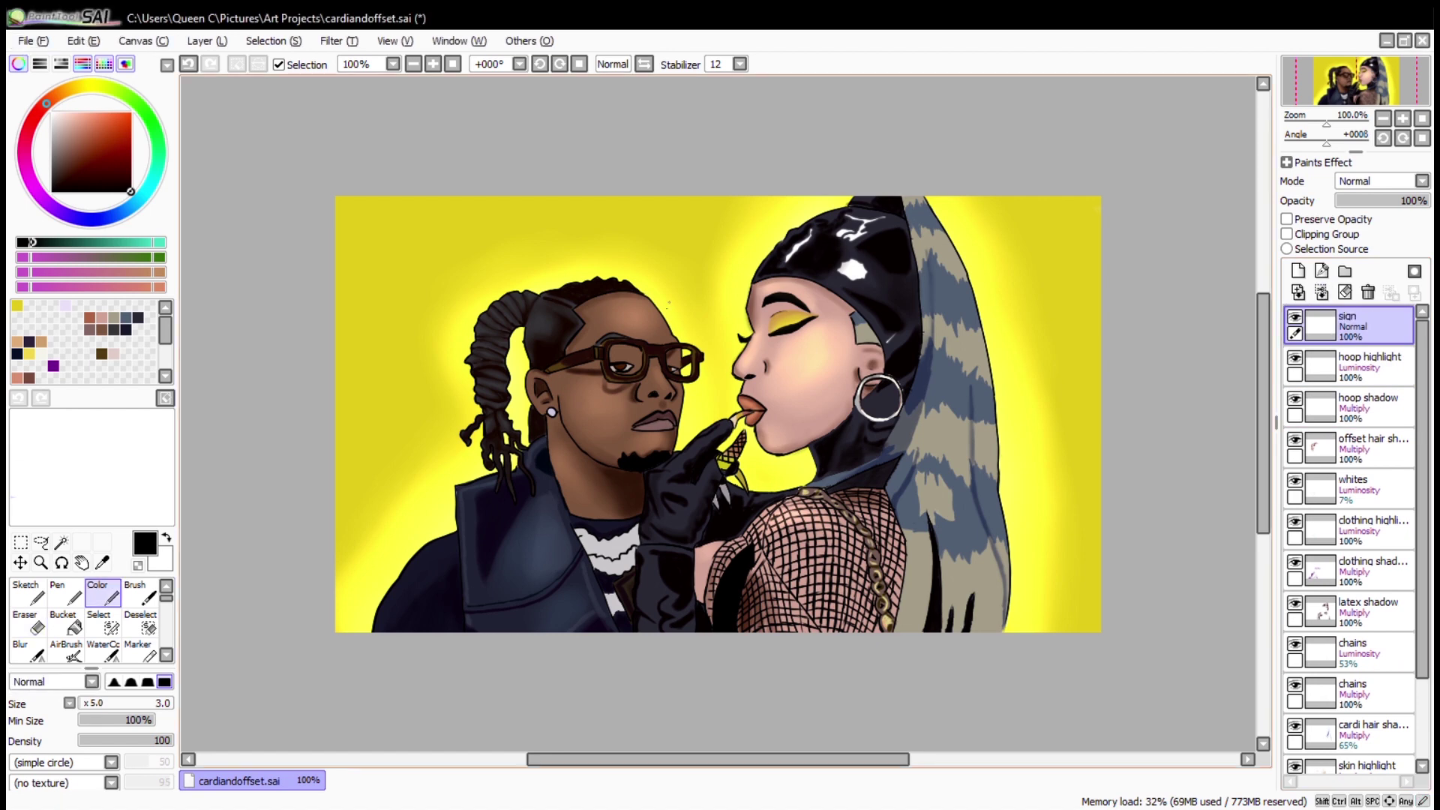
Sign and date the artwork in thin black Pen lines along the man's shoulder, and draw a heart outline in the background beside the woman's headpiece.
key(r)
drag(718, 225, 853, 283)
drag(259, 248, 656, 498)
key(n)
key(bracketleft)
key(bracketleft)
key(bracketleft)
key(bracketleft)
key(bracketleft)
key(bracketleft)
key(bracketleft)
key(bracketleft)
key(bracketleft)
key(bracketleft)
key(bracketleft)
key(bracketleft)
key(bracketleft)
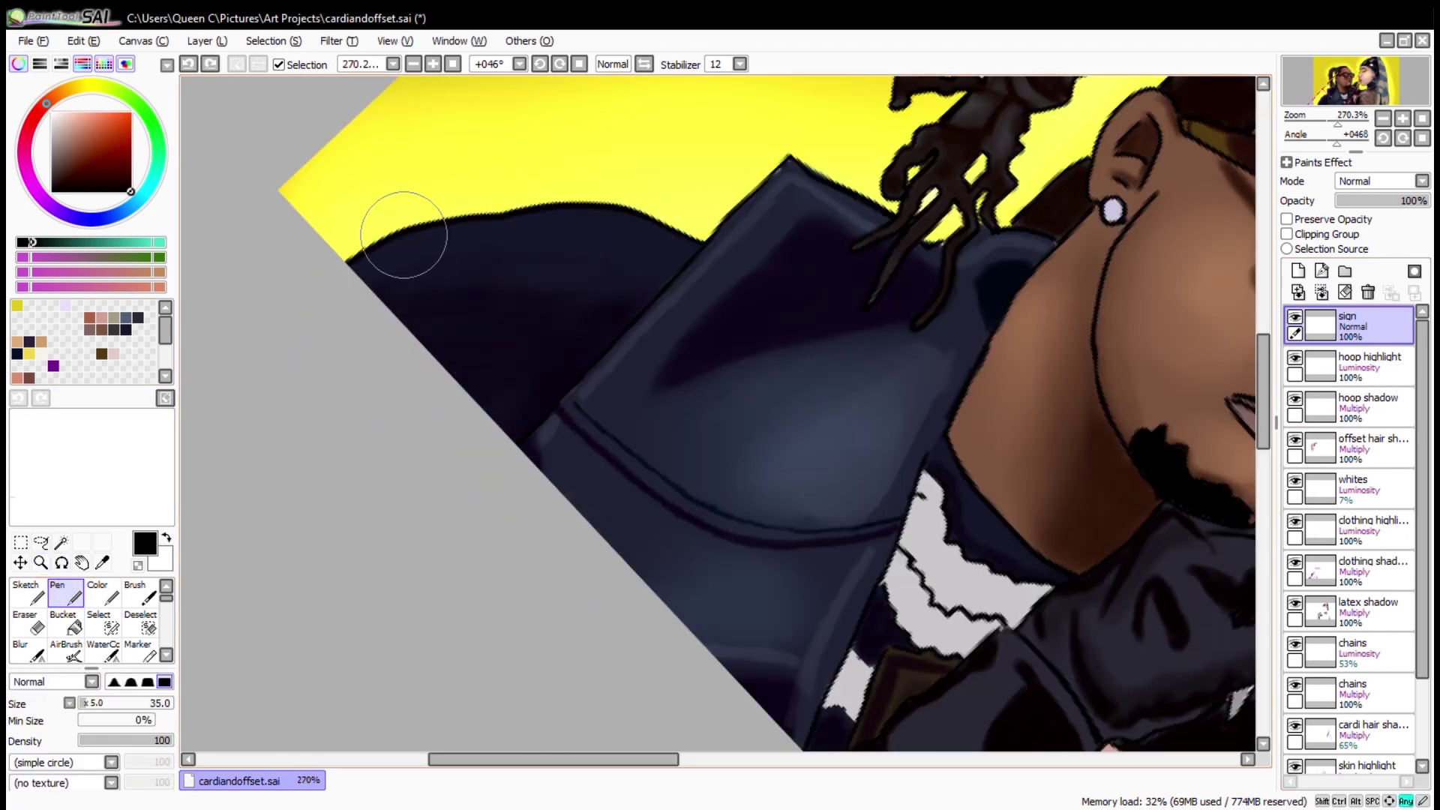
key(bracketleft)
key(bracketleft)
key(bracketleft)
key(bracketleft)
key(bracketleft)
key(bracketleft)
key(bracketleft)
key(bracketleft)
key(bracketleft)
key(bracketleft)
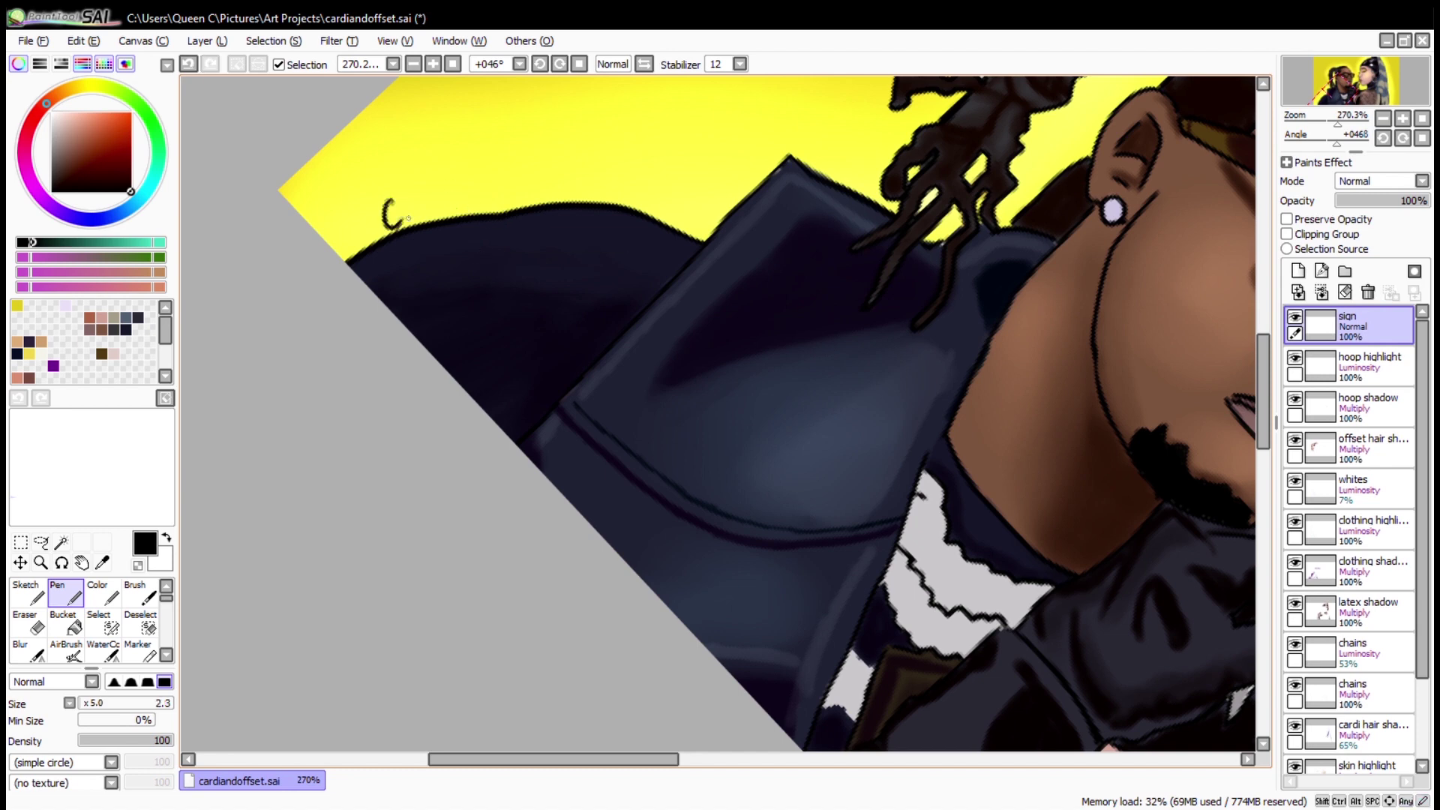
key(bracketright)
key(bracketright)
key(bracketright)
key(bracketright)
key(bracketright)
drag(405, 203, 659, 203)
drag(1021, 264, 1018, 322)
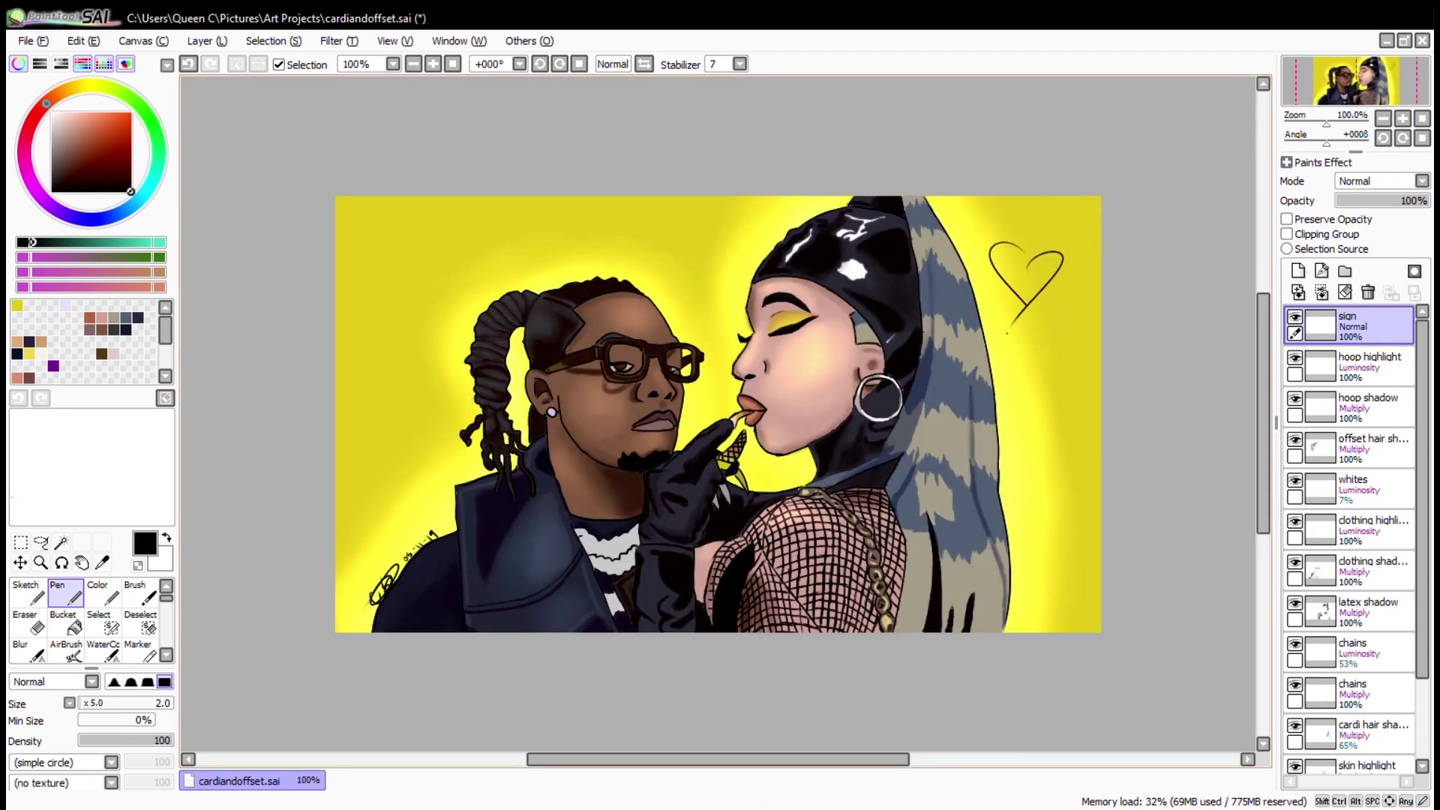